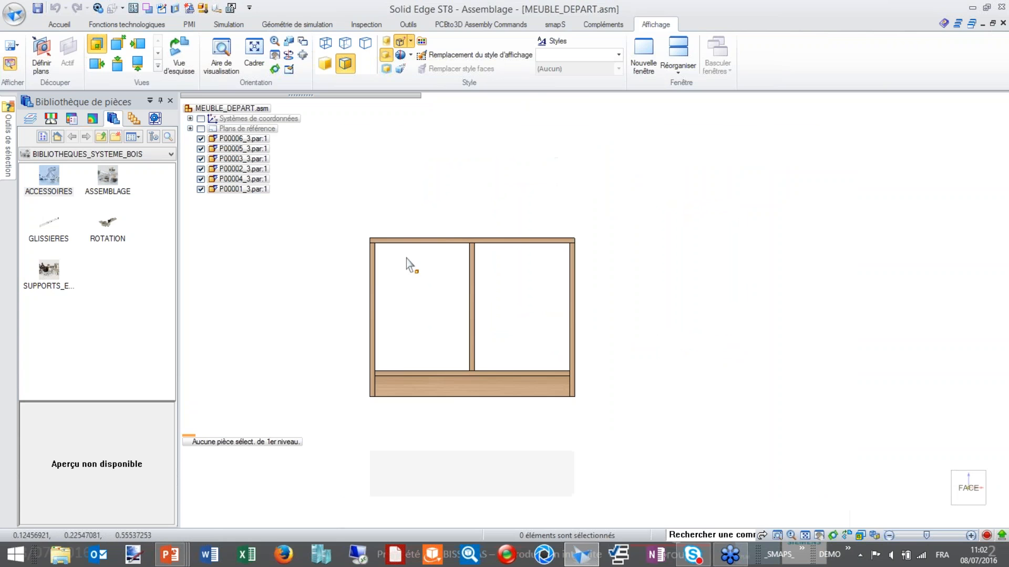
Step: Try to widen the cabinet by moving its right side panel and the adjoining panel ends outward about 184 mm
drag(532, 256, 599, 420)
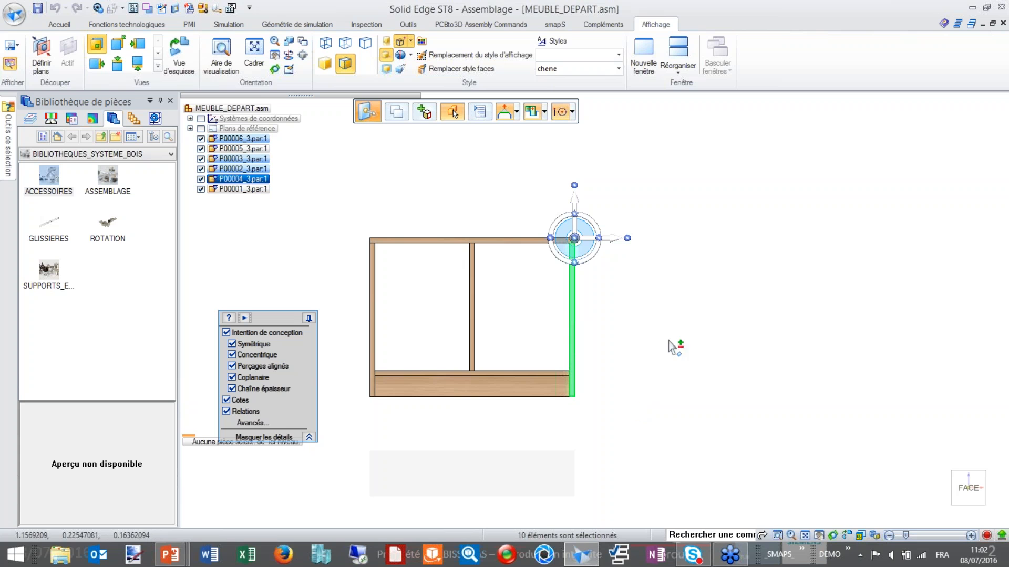
drag(614, 239, 629, 246)
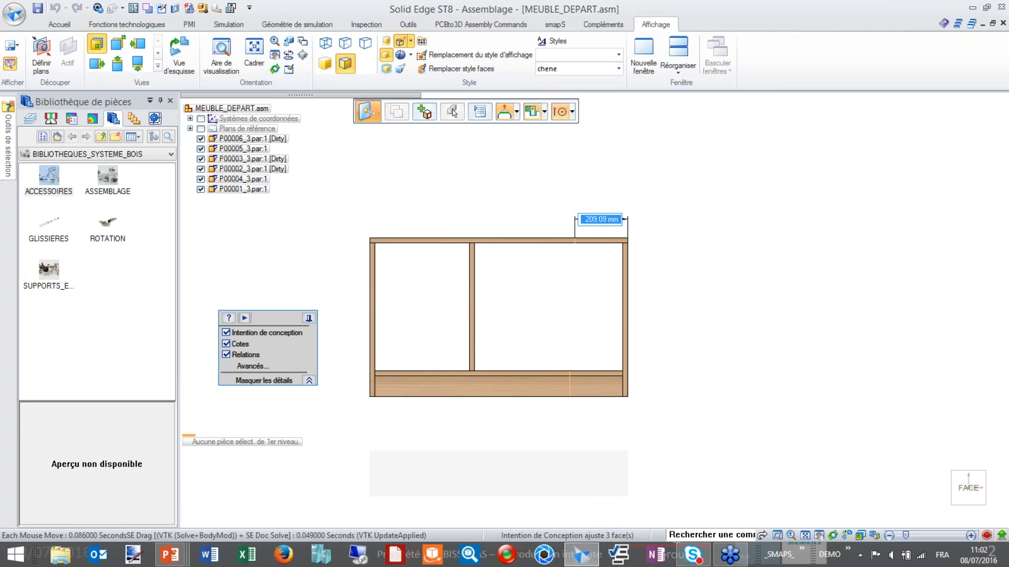
drag(625, 254, 622, 254)
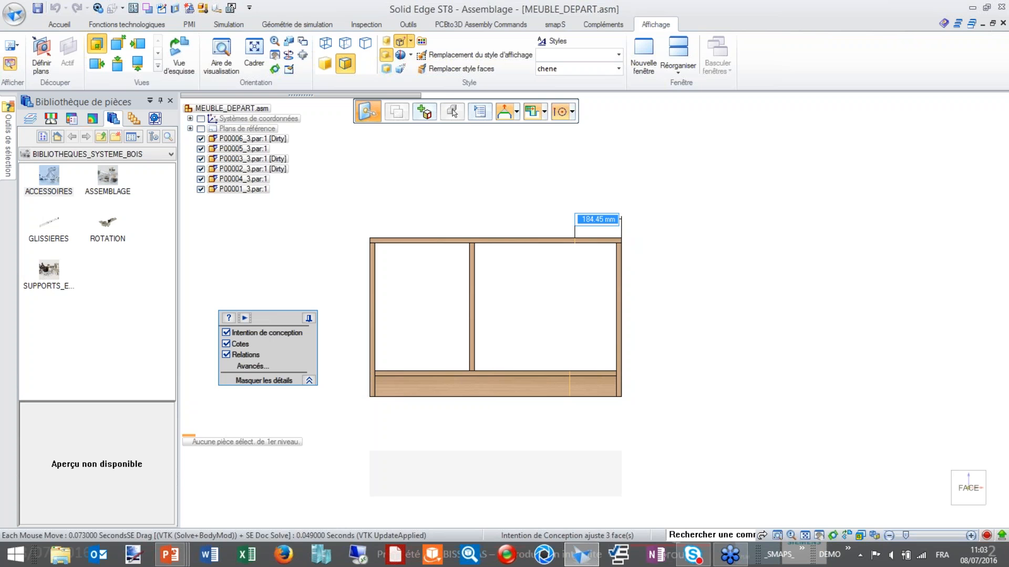
click(622, 254)
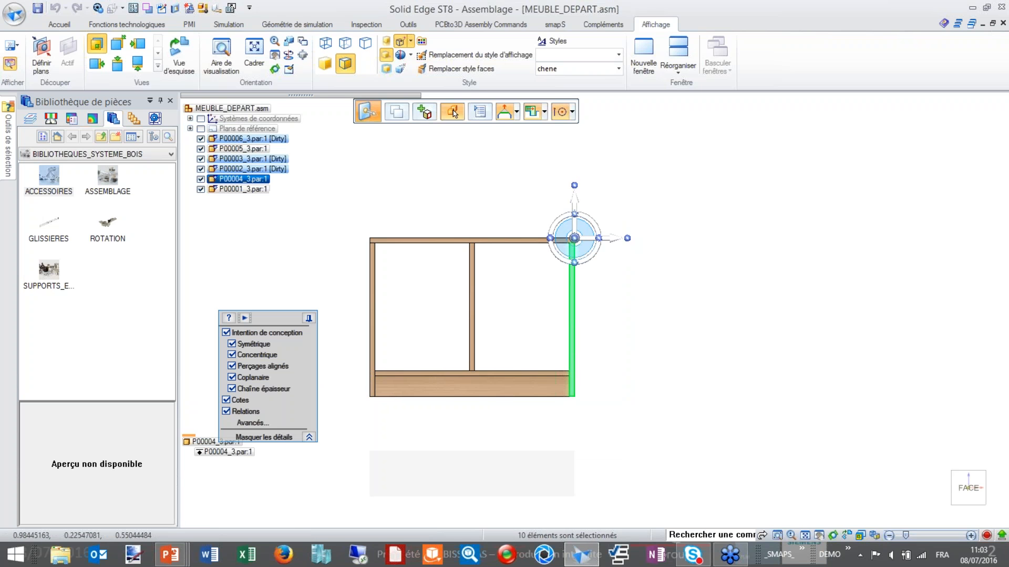
Step: Show the cabinet in isometric view, clear the selection and save the assembly
key(ctrl+i)
click(809, 377)
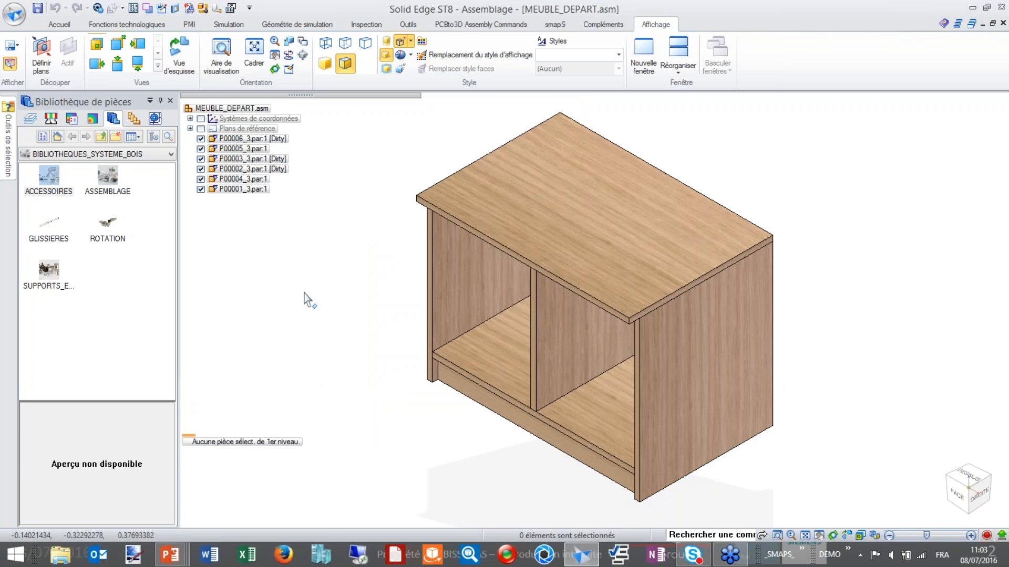
key(ctrl+s)
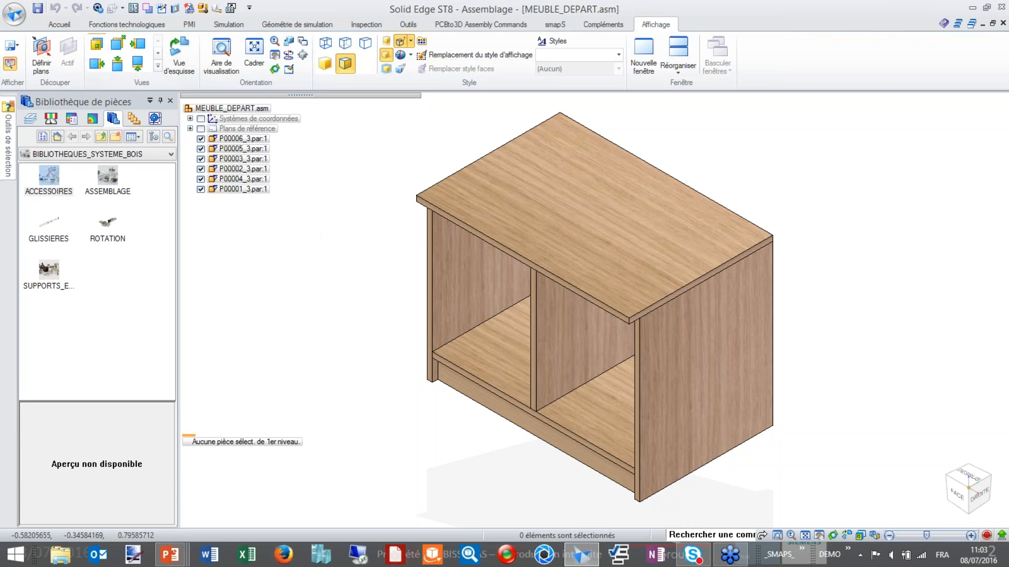
Step: Start a new part in place from the PANNEAU-XY.par template with Frêne as its material
click(60, 25)
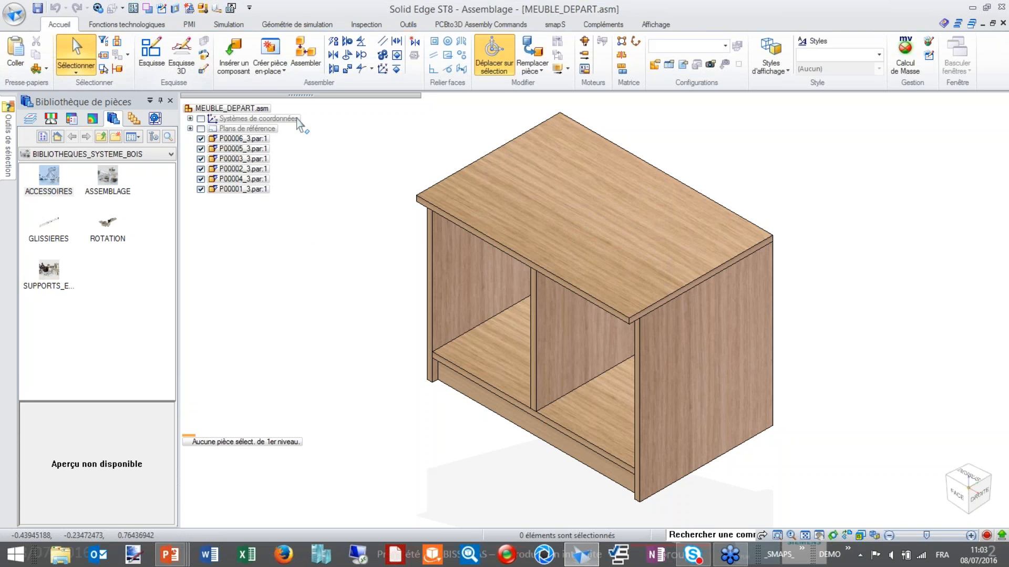
click(271, 70)
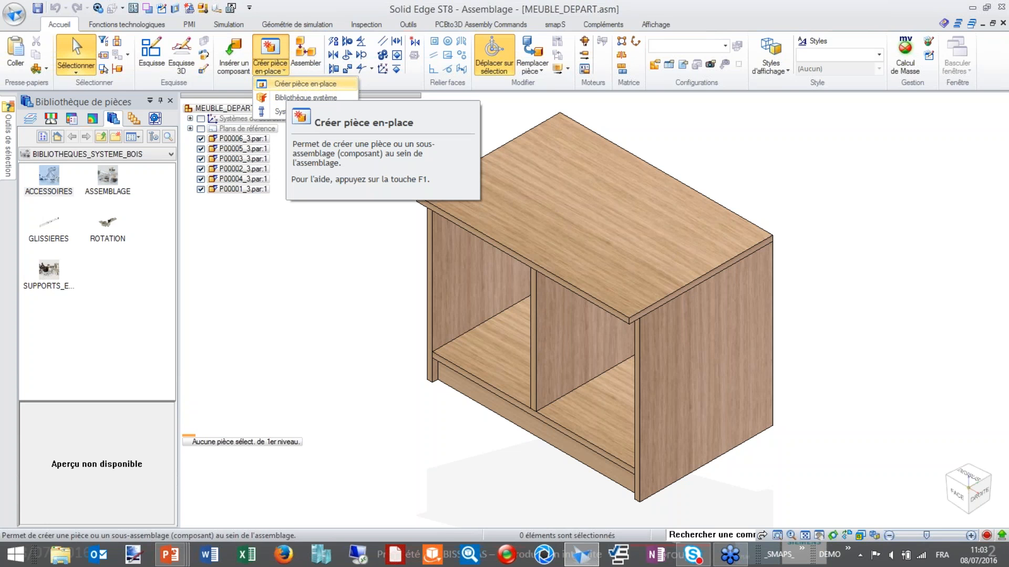
click(305, 83)
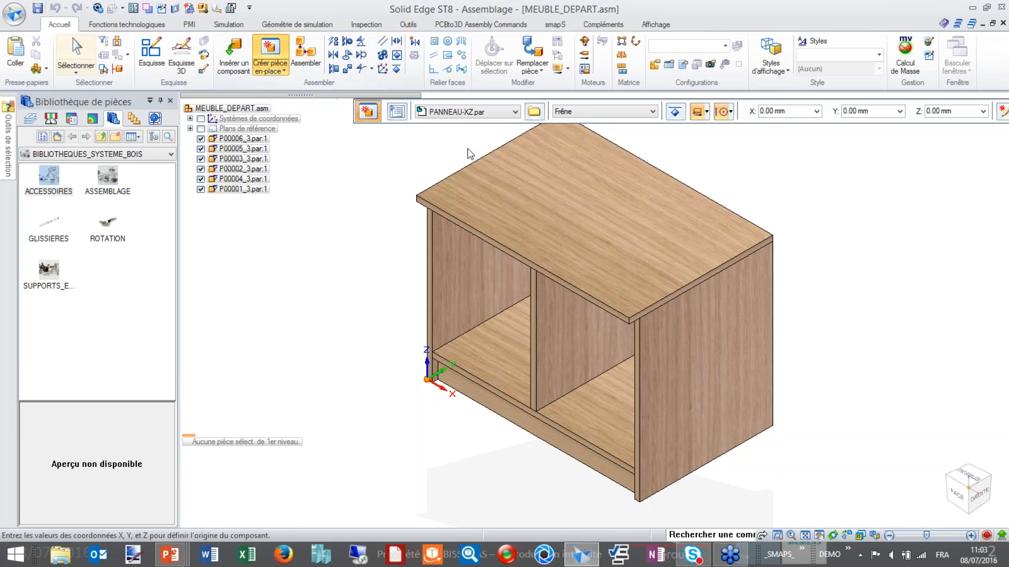
click(509, 112)
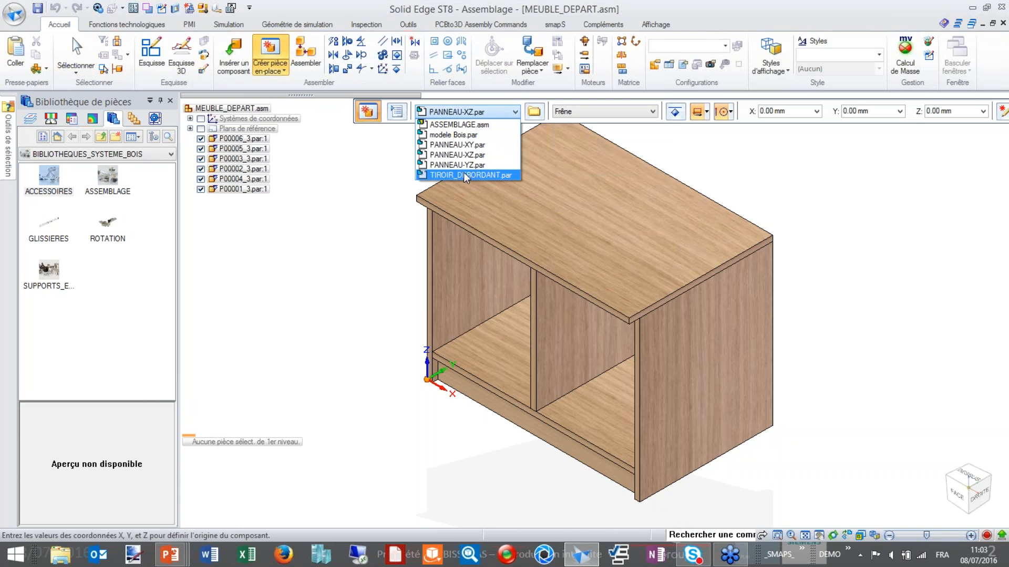
click(454, 145)
click(595, 114)
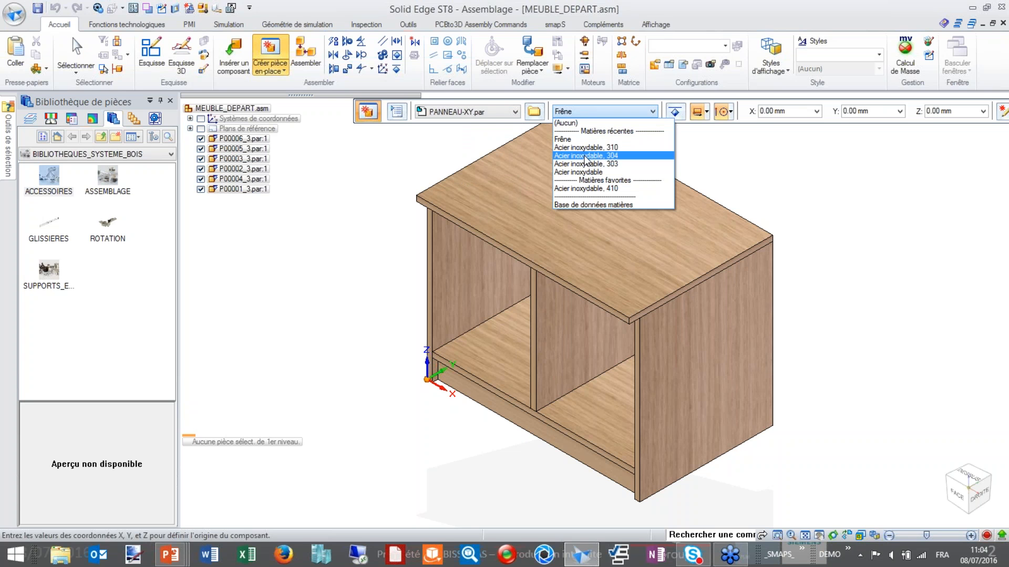
click(573, 140)
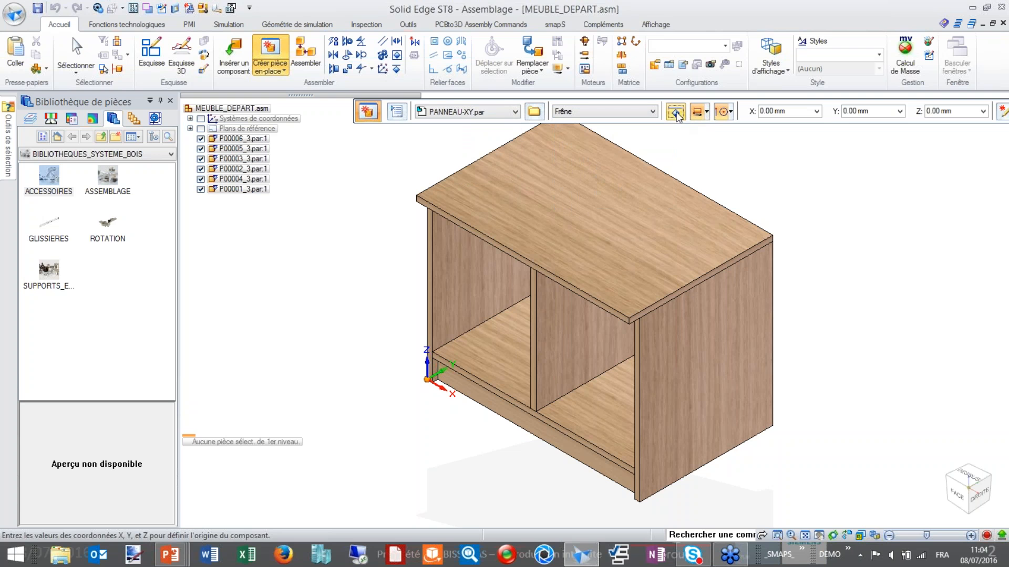
Step: Place the new panel's origin at the midpoint of the left side panel's inner front edge, using the Points-milieu snap
click(708, 115)
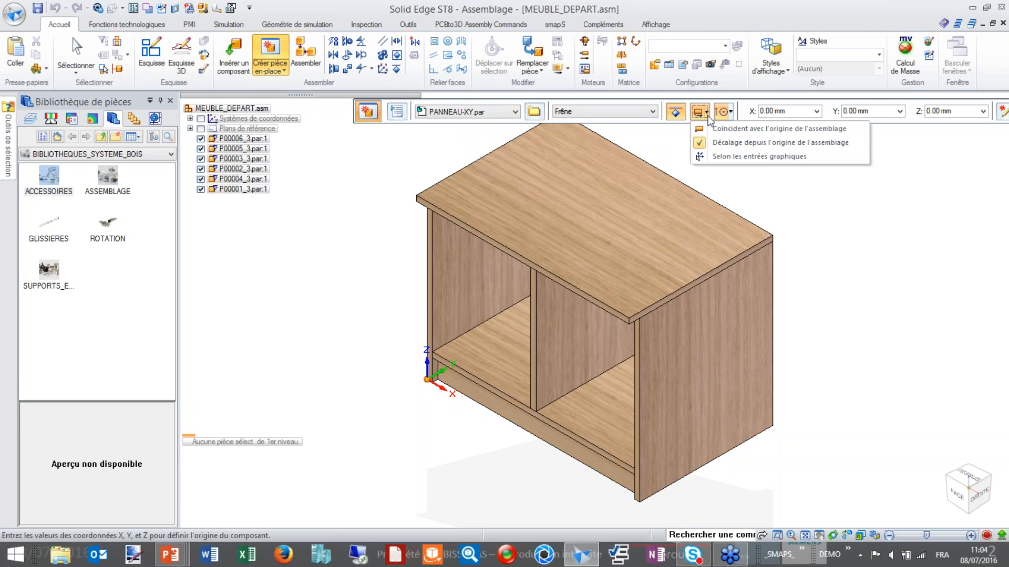
click(745, 115)
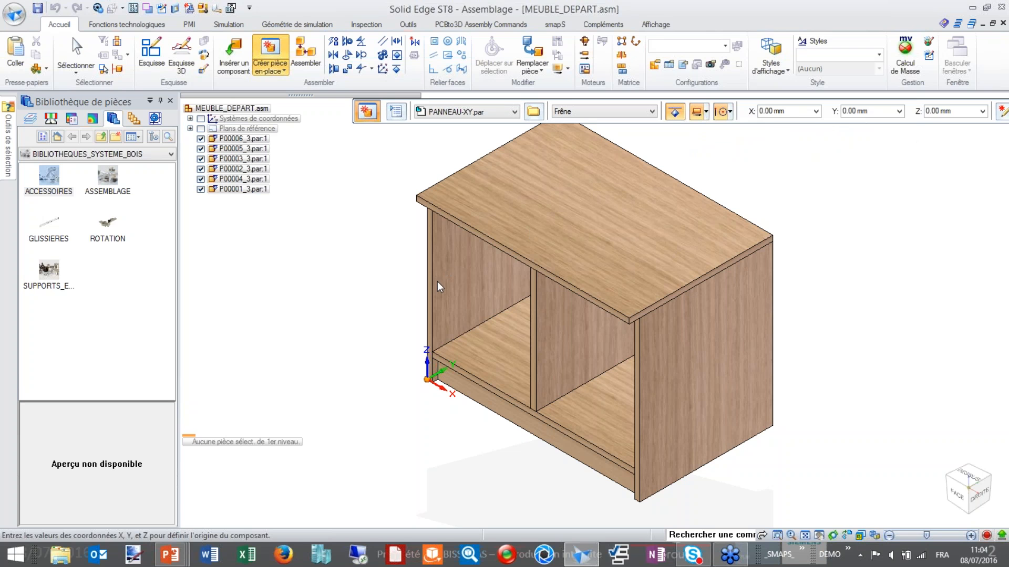
click(729, 112)
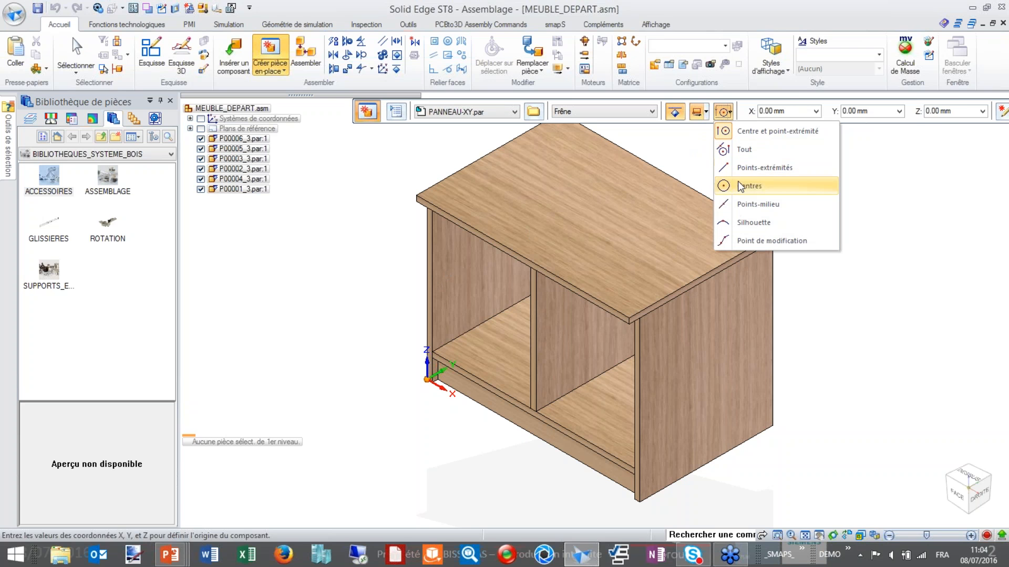
click(742, 206)
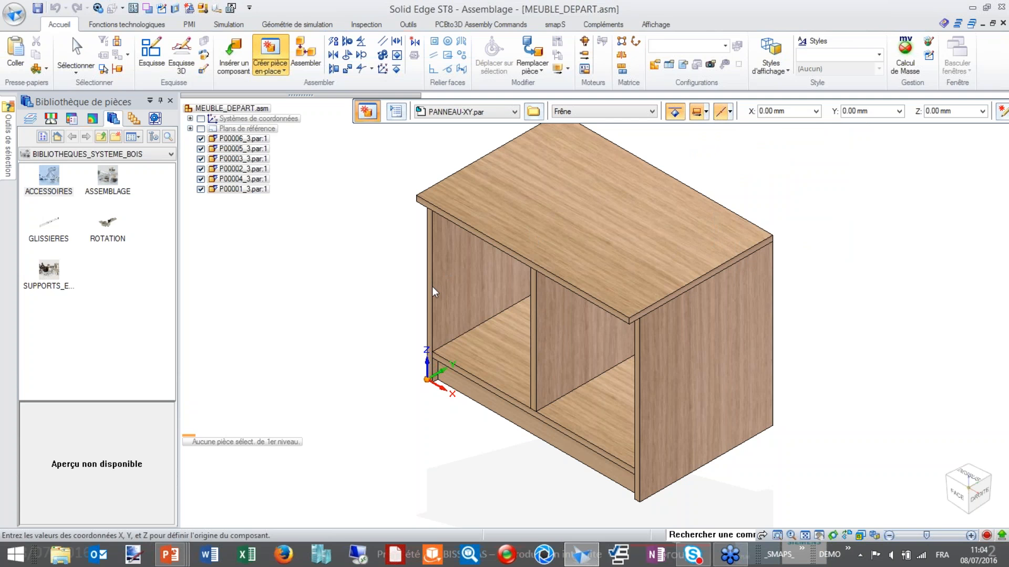
click(432, 288)
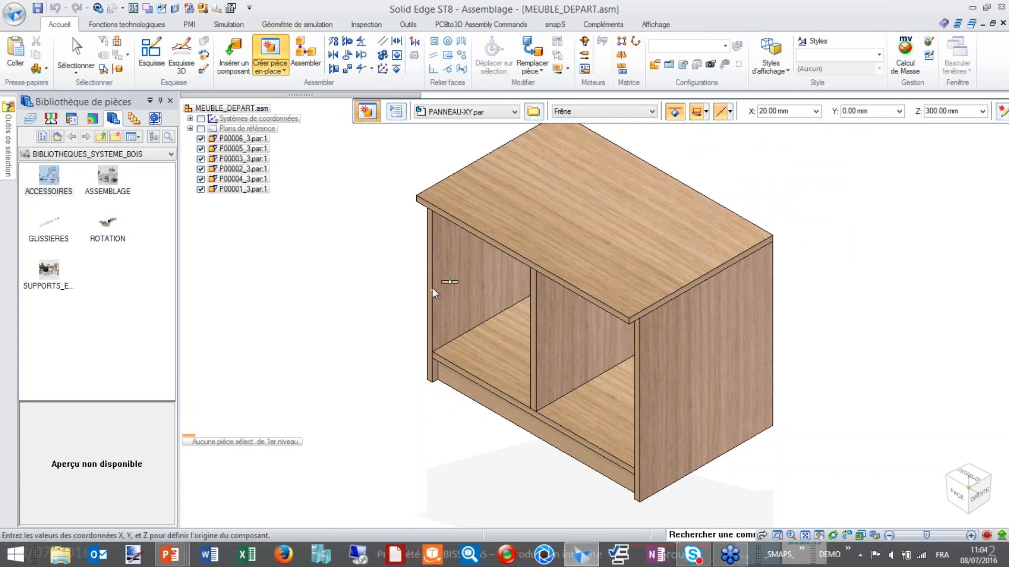
Step: Accept the placement and save the new panel part as etagere
right_click(382, 280)
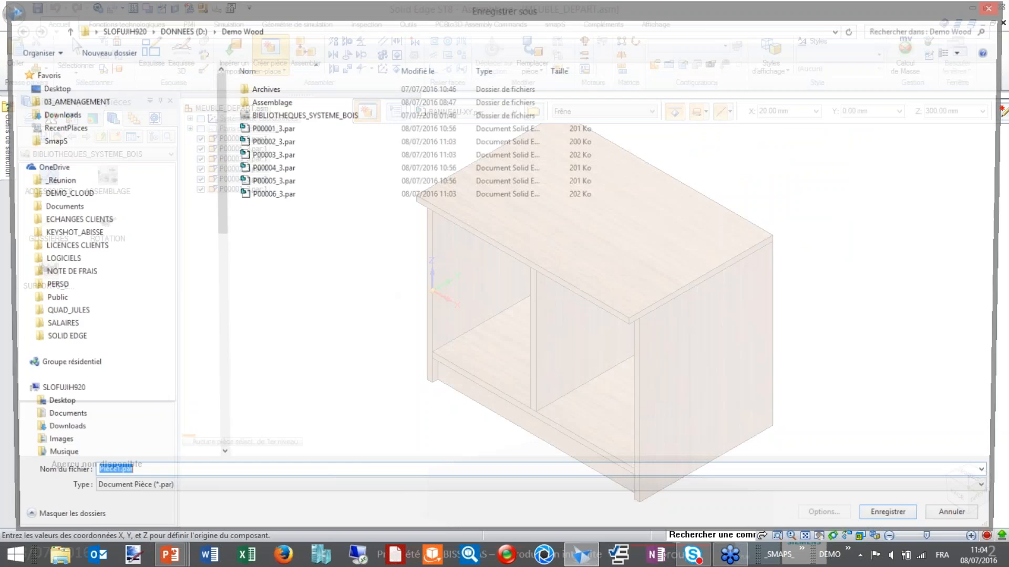
text(etagere)
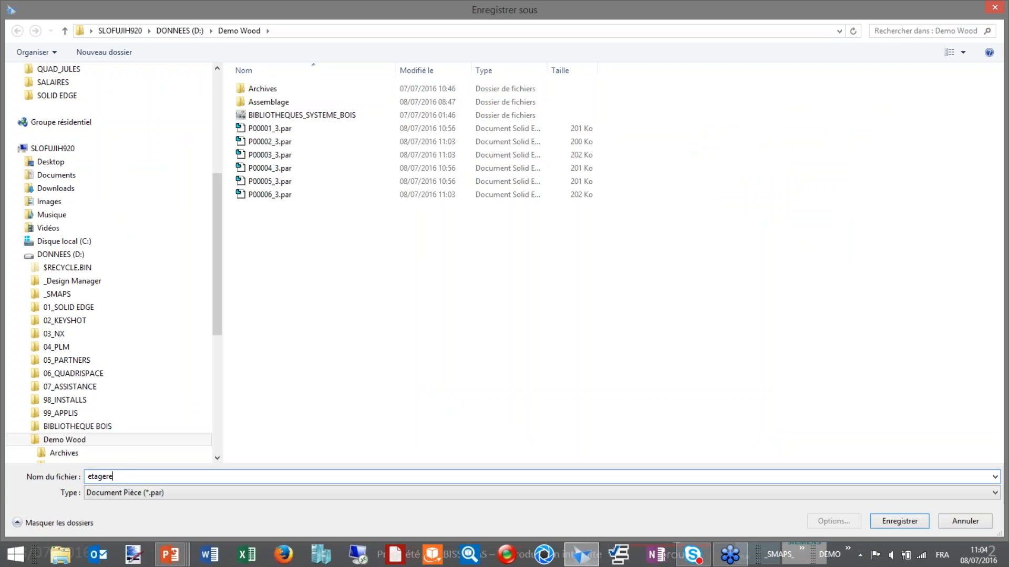
key(Return)
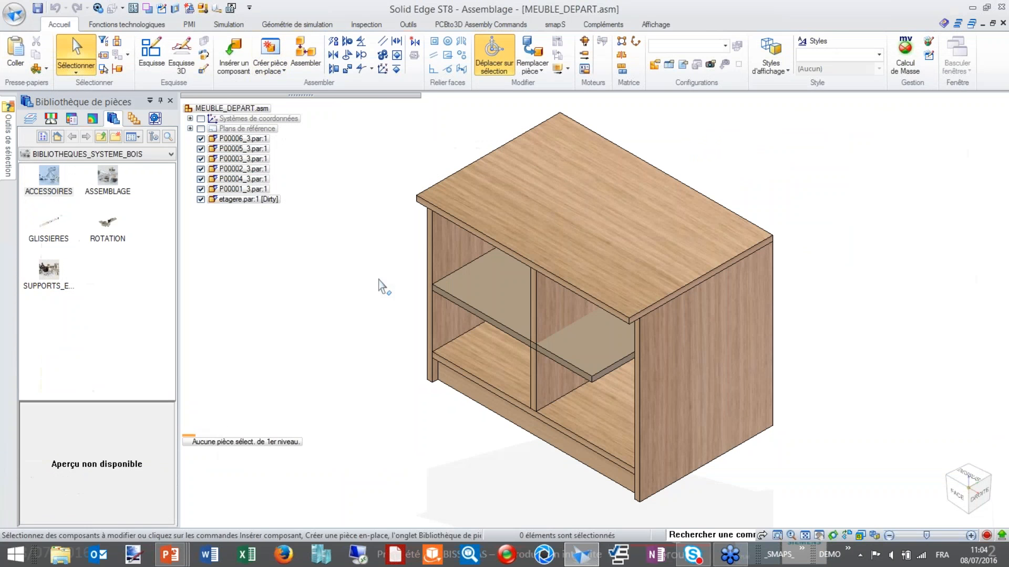
Step: Vary the shelf's width through 510 and 360 mm and set it to 450 mm
click(602, 376)
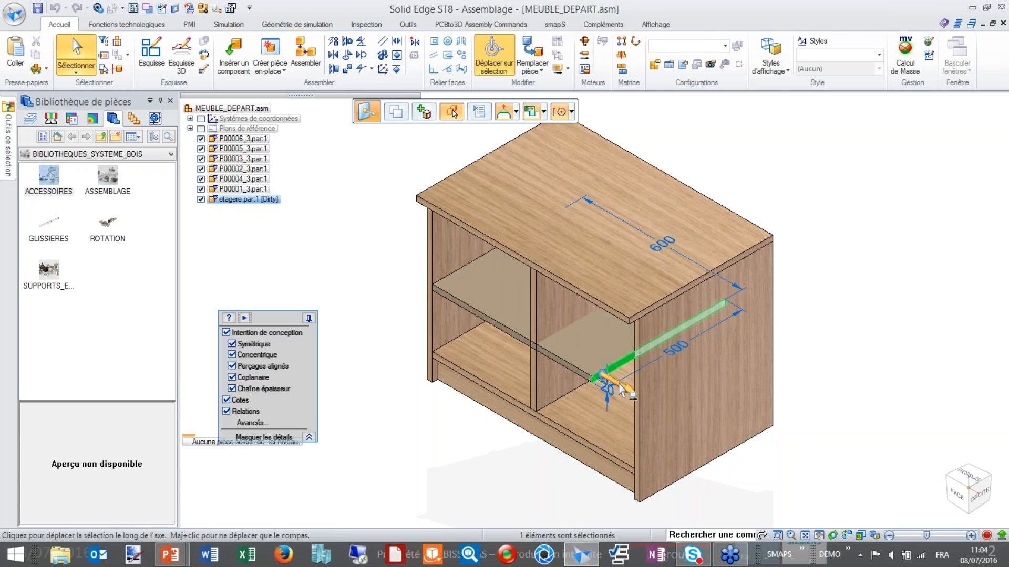
middle_drag(623, 388, 663, 407)
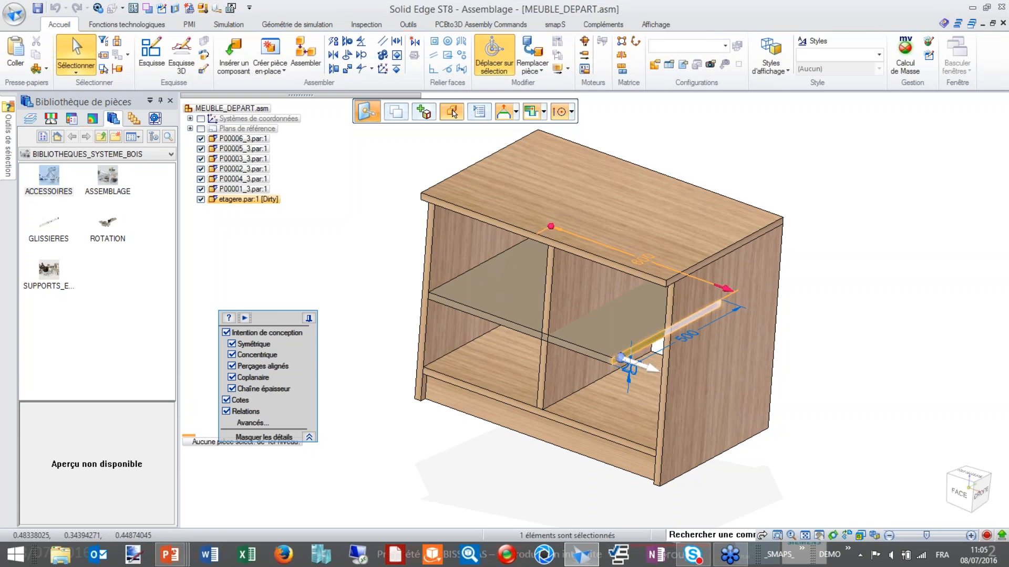
click(642, 259)
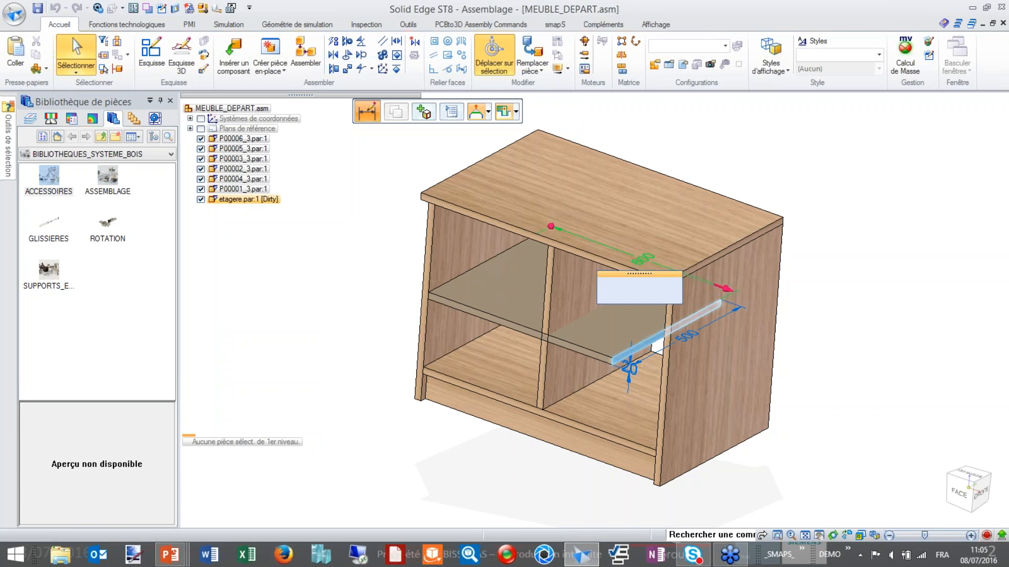
text(450)
key(Return)
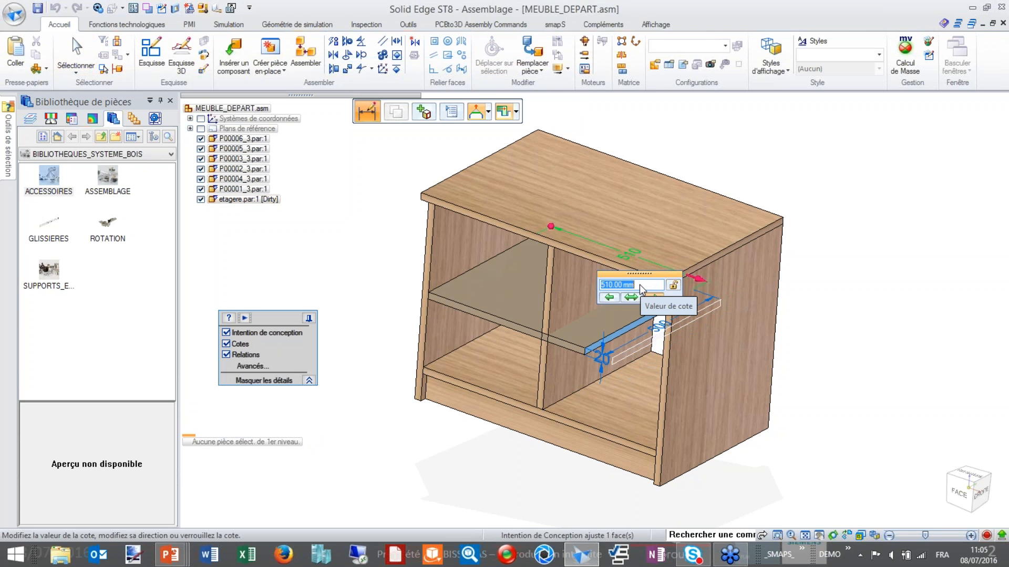
text(390)
key(Return)
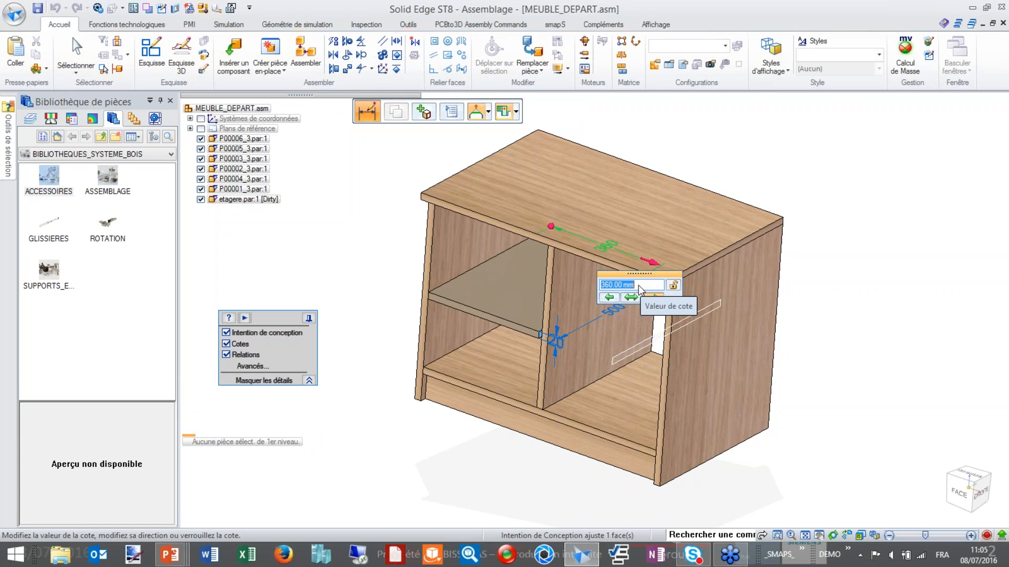
text(450)
key(Return)
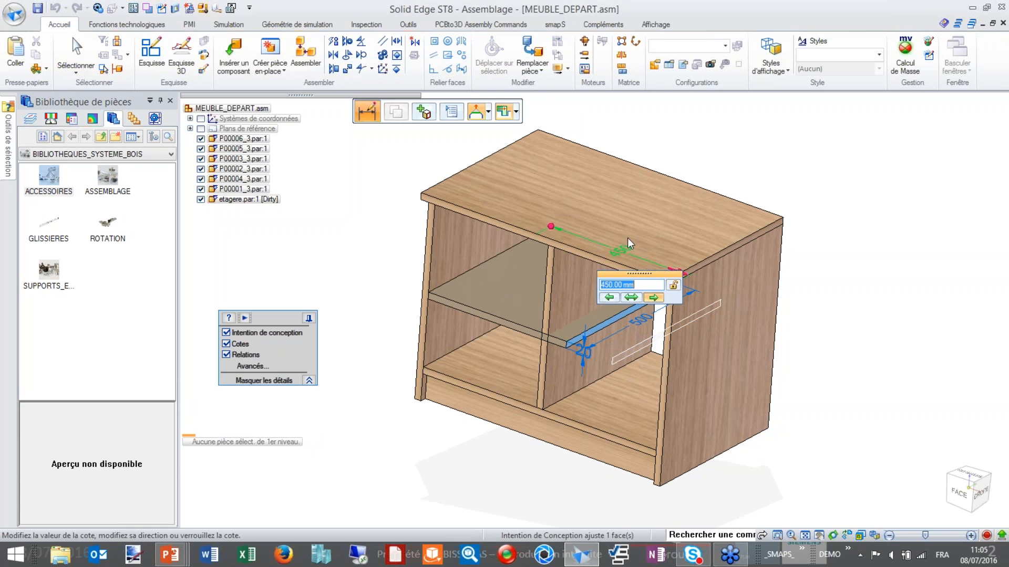
Step: Make the shelf's right end face coplanar with the facing side of the central divider
click(434, 42)
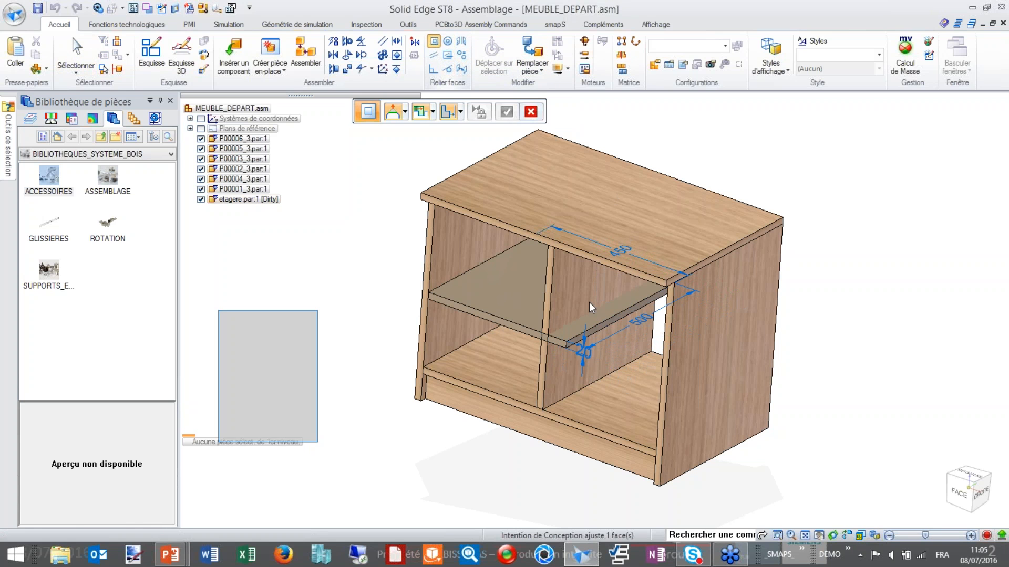
middle_drag(530, 351, 589, 357)
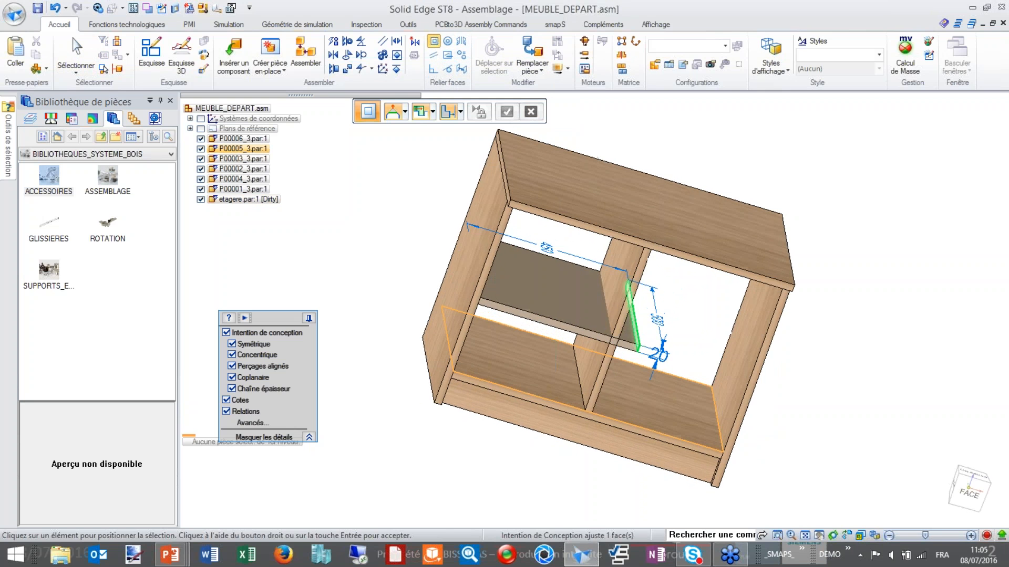
click(601, 349)
middle_drag(541, 463, 512, 438)
scroll(490, 458, up, 2)
right_click(491, 458)
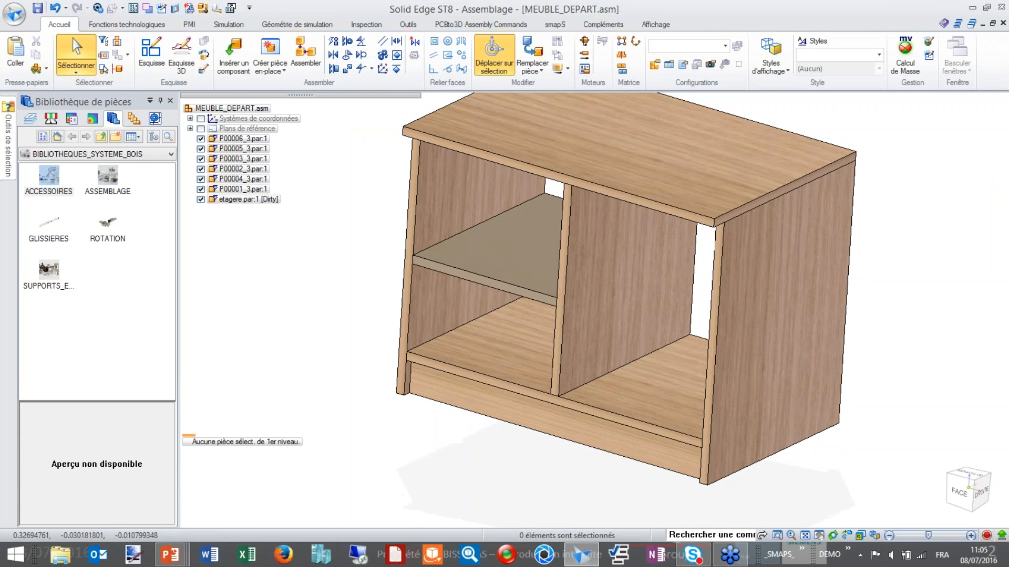
Step: Set the shelf's depth to 40 mm from its rear edge
click(456, 278)
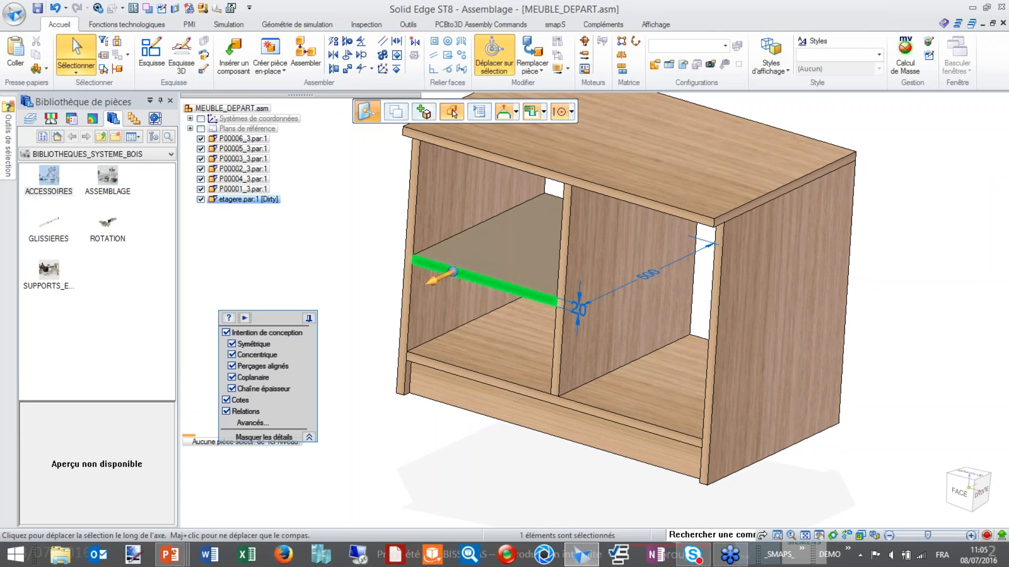
click(648, 281)
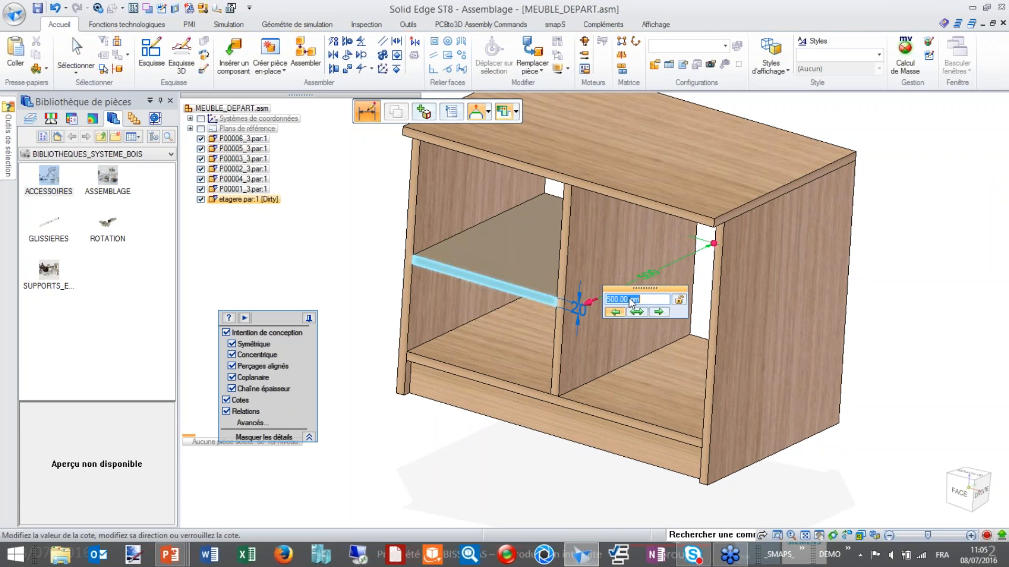
text(40)
key(Return)
Step: Move the shelf's front face forward until it sits slightly behind the cabinet's front edge
click(680, 272)
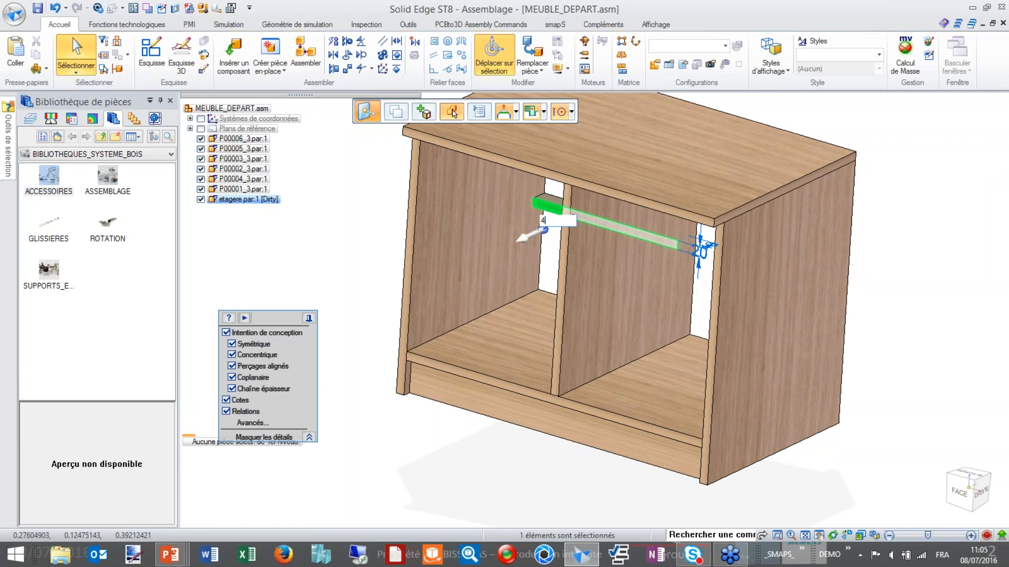
click(551, 242)
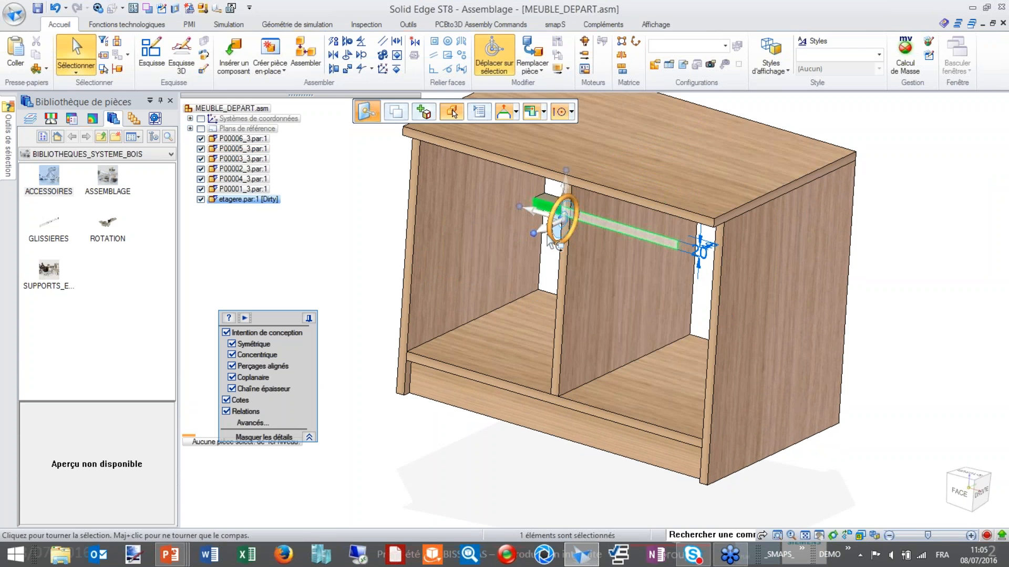
drag(551, 242, 552, 391)
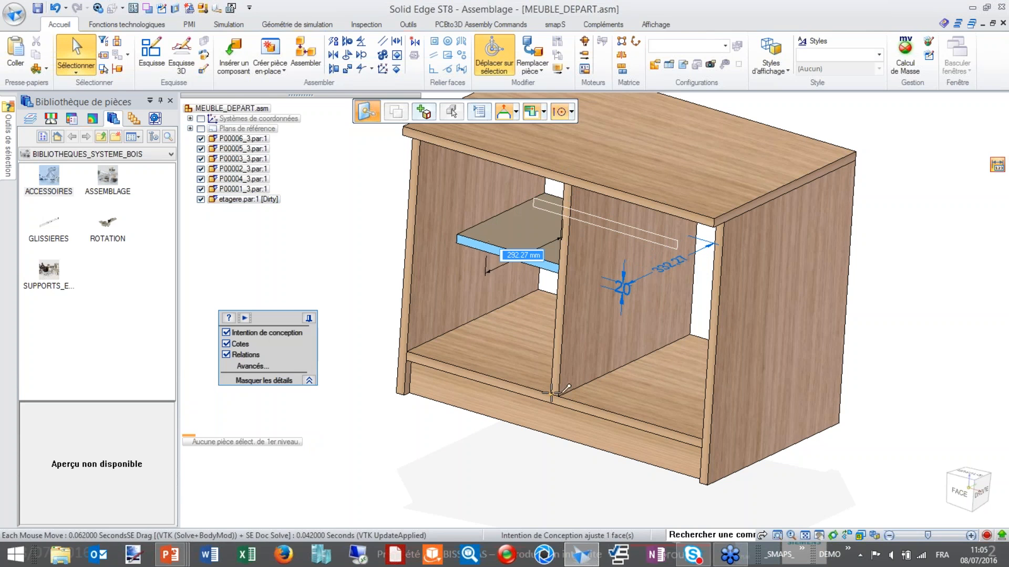
click(447, 452)
middle_drag(447, 452, 483, 280)
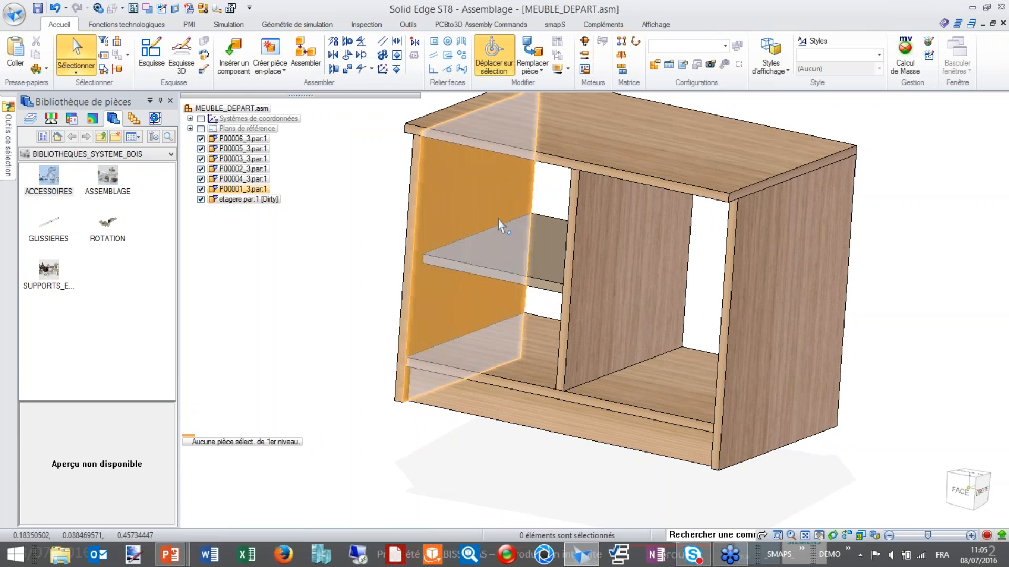
Step: Try to push the front faces of all cabinet panels and the shelf back together by about 100 mm
click(484, 283)
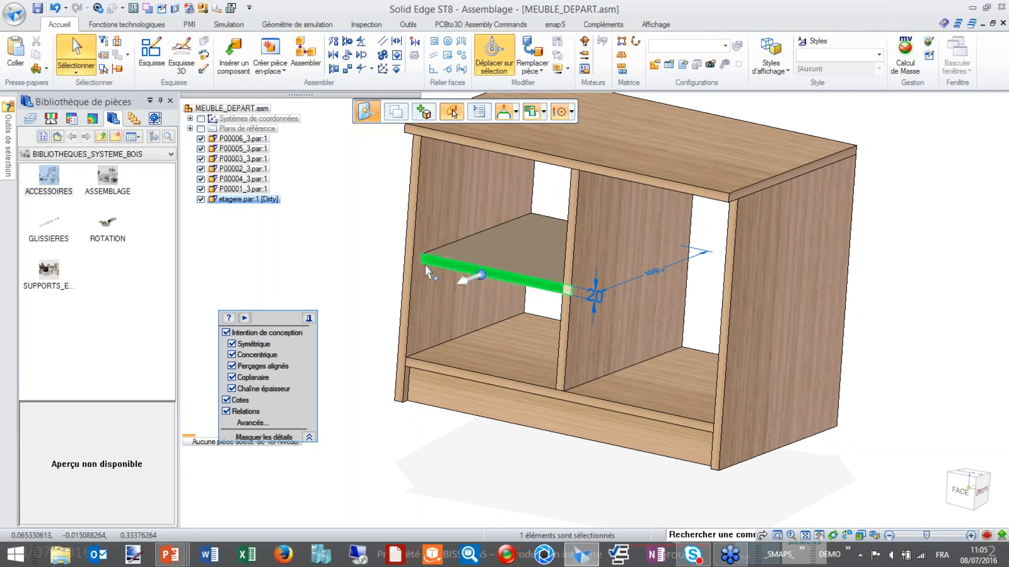
click(368, 269)
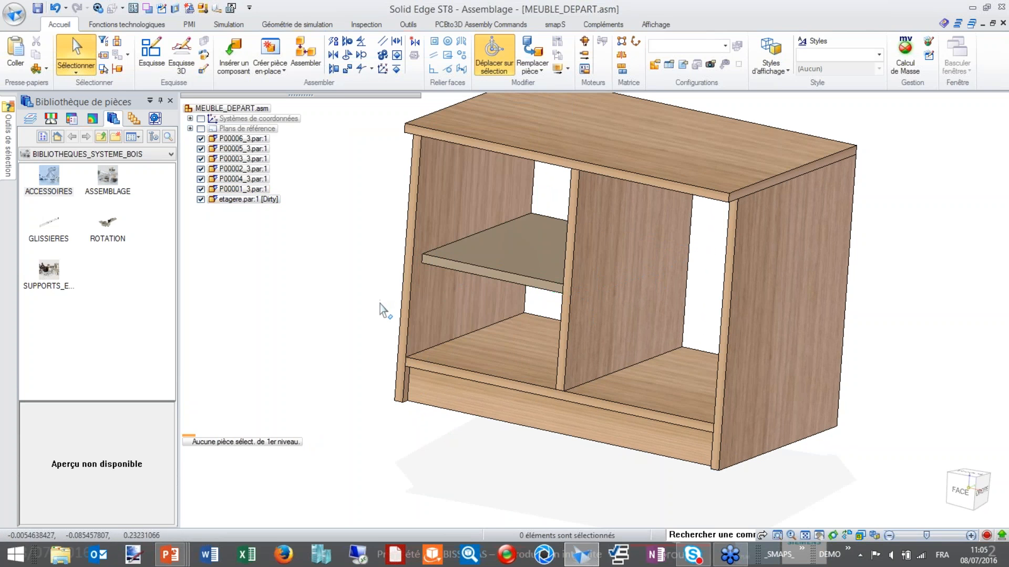
key(ctrl+r)
drag(408, 230, 493, 467)
key(ctrl+i)
middle_drag(565, 472, 574, 504)
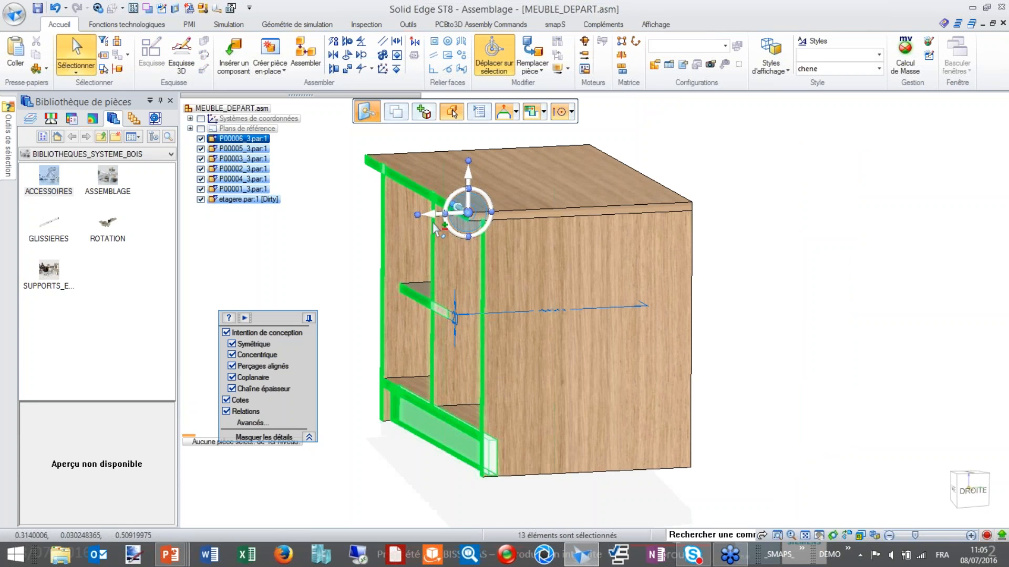
click(437, 216)
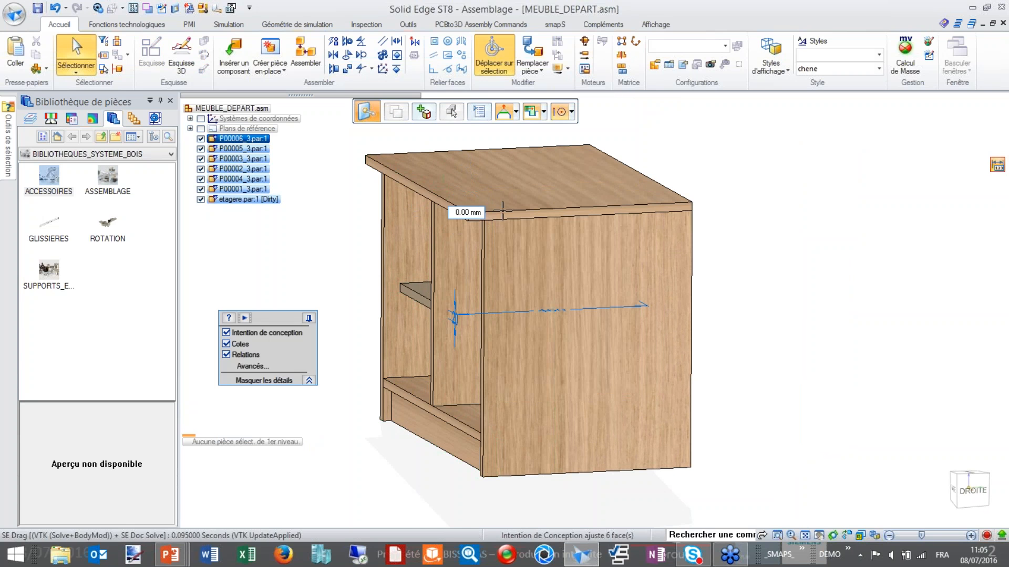
click(506, 216)
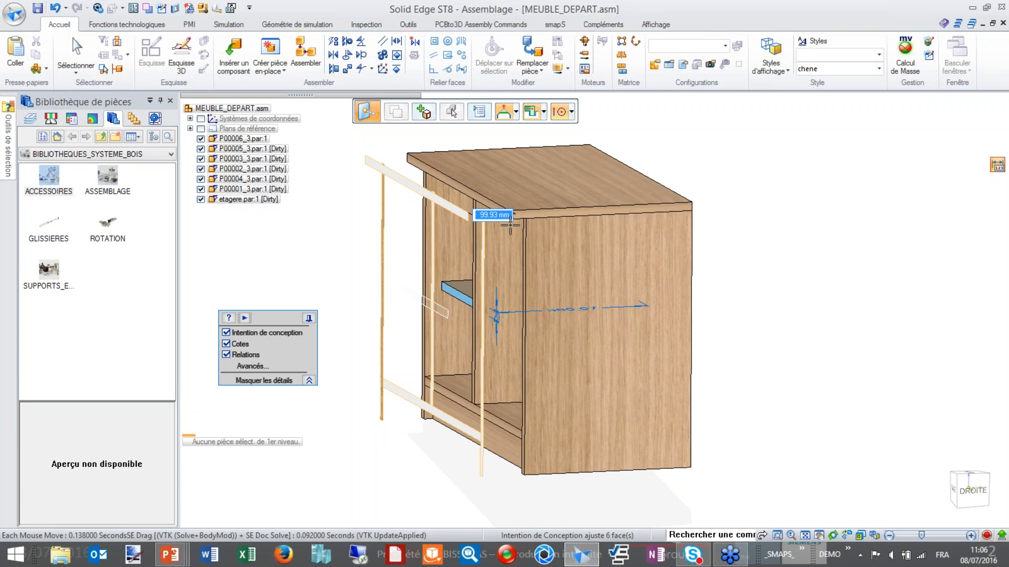
key(Escape)
key(Escape)
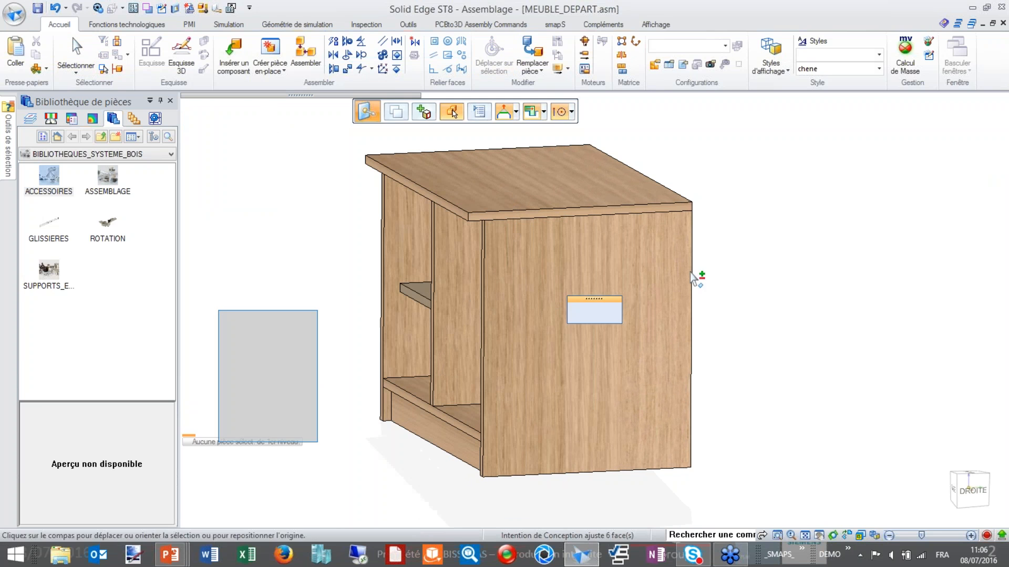
Step: Return to the isometric view and save the assembly
key(ctrl+i)
key(ctrl+s)
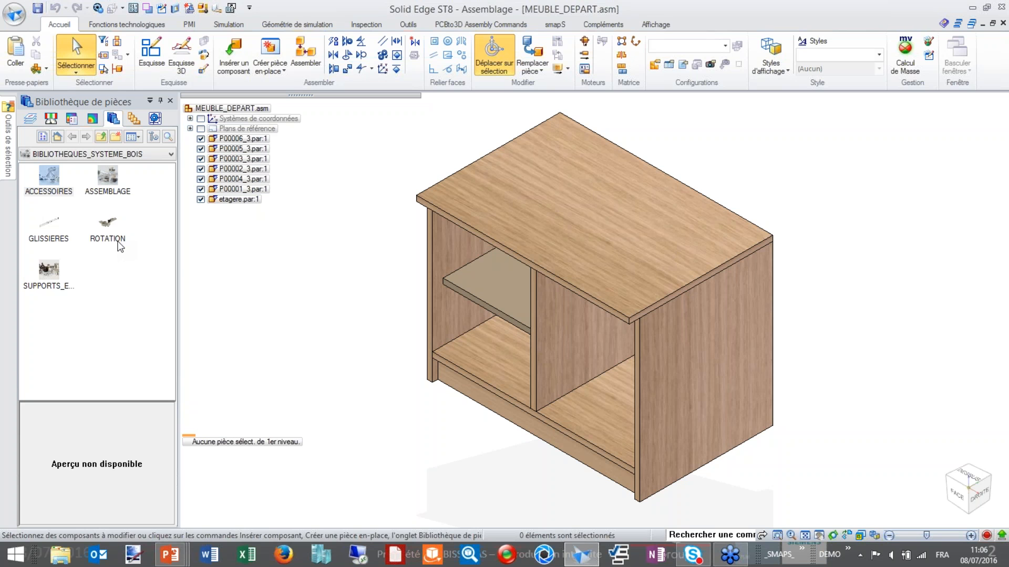
Step: Insert OUTIL_32.asm from the SUPPORTS_ETAGERE library folder and align its first axis with the central divider's edge
middle_drag(360, 362, 358, 302)
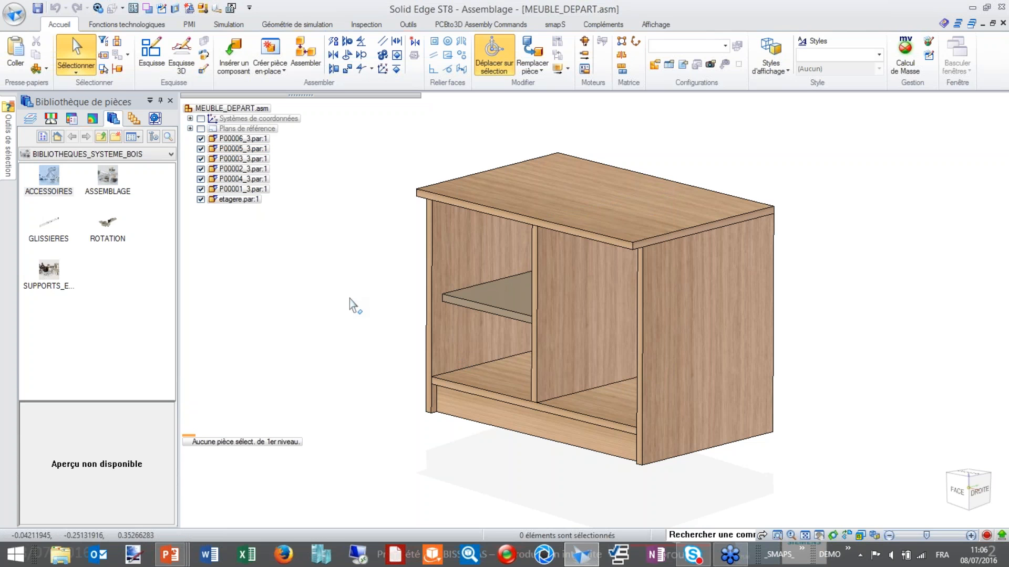
scroll(349, 320, up, 2)
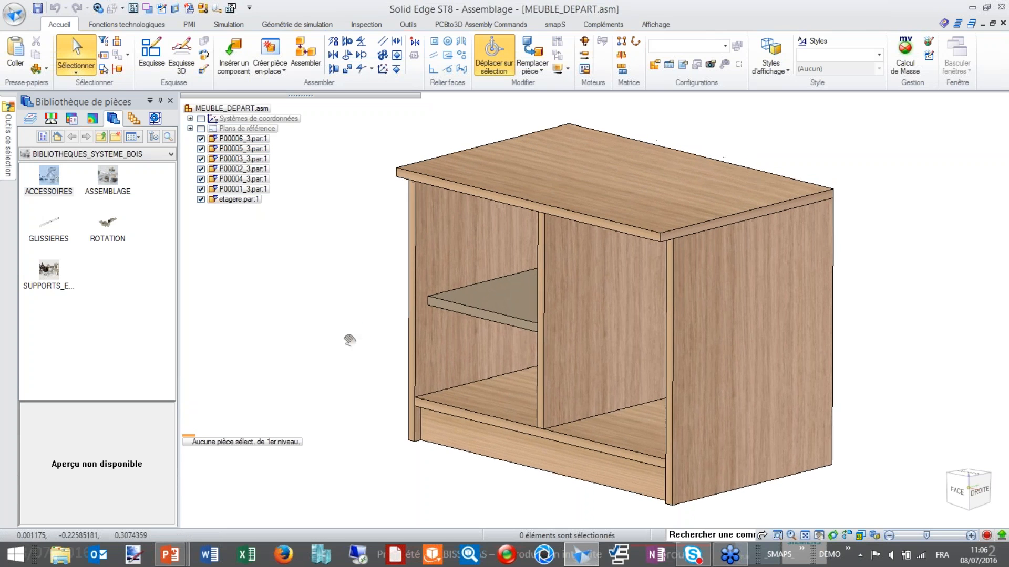
double_click(47, 271)
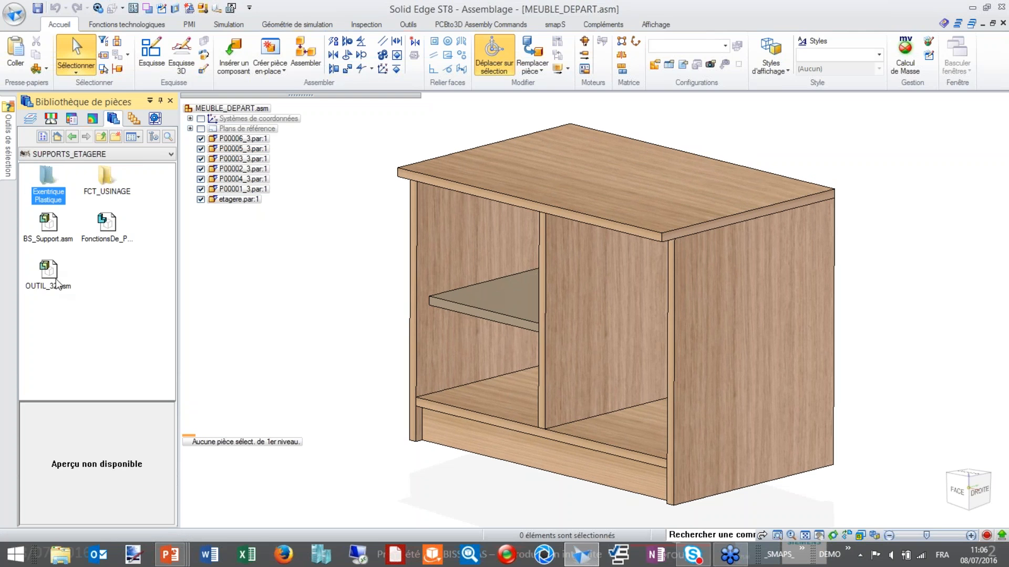
click(57, 281)
drag(54, 274, 328, 301)
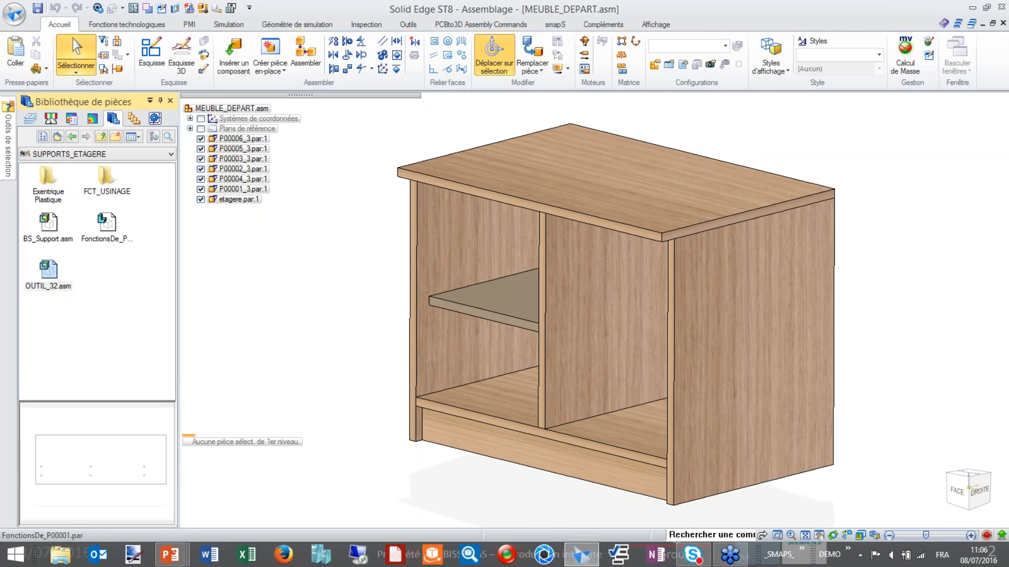
click(548, 419)
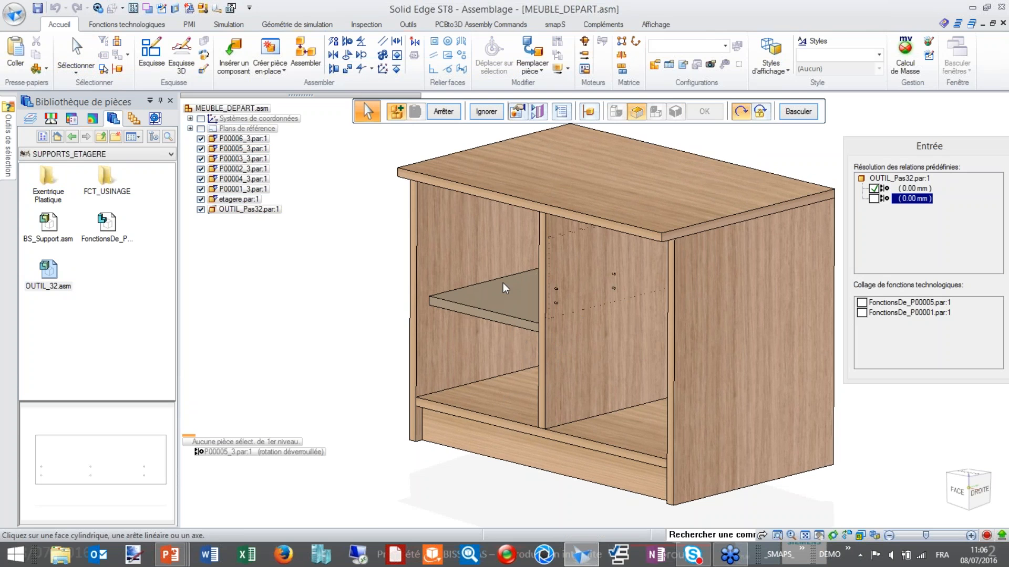
Step: Align the lower edge of OUTIL_Pas32 with the cabinet's bottom panel to satisfy the second predefined relation
scroll(551, 329, up, 5)
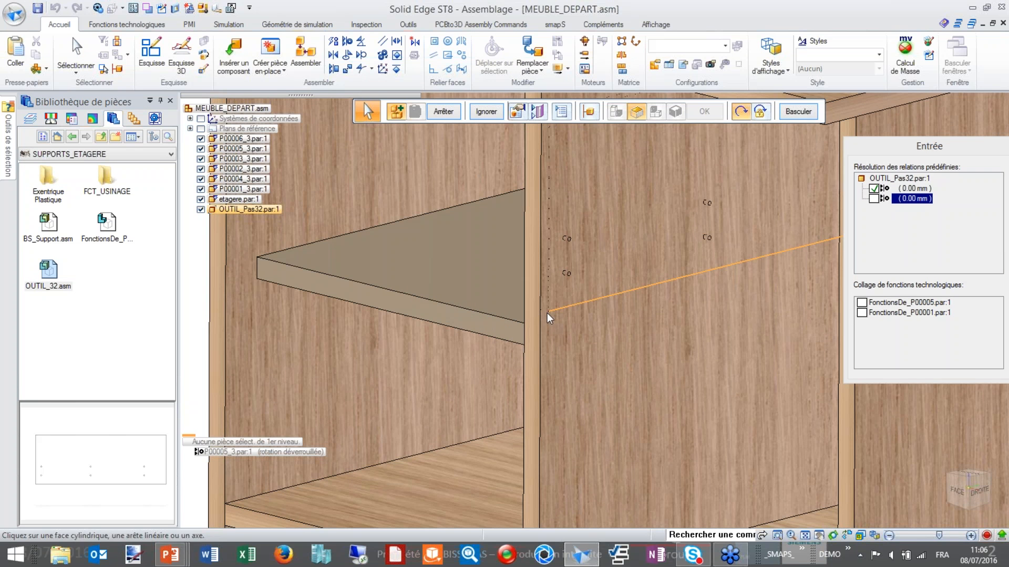
click(546, 313)
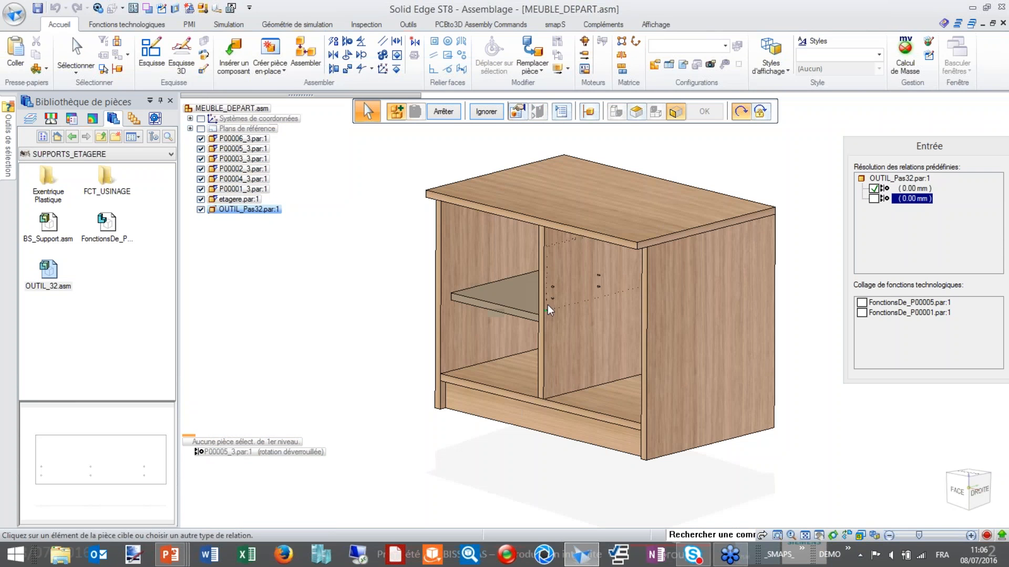
click(551, 411)
Step: Paste the technological features FonctionsDe_P00005 onto the central divider and FonctionsDe_P00001 onto the facing side panel
scroll(552, 405, up, 6)
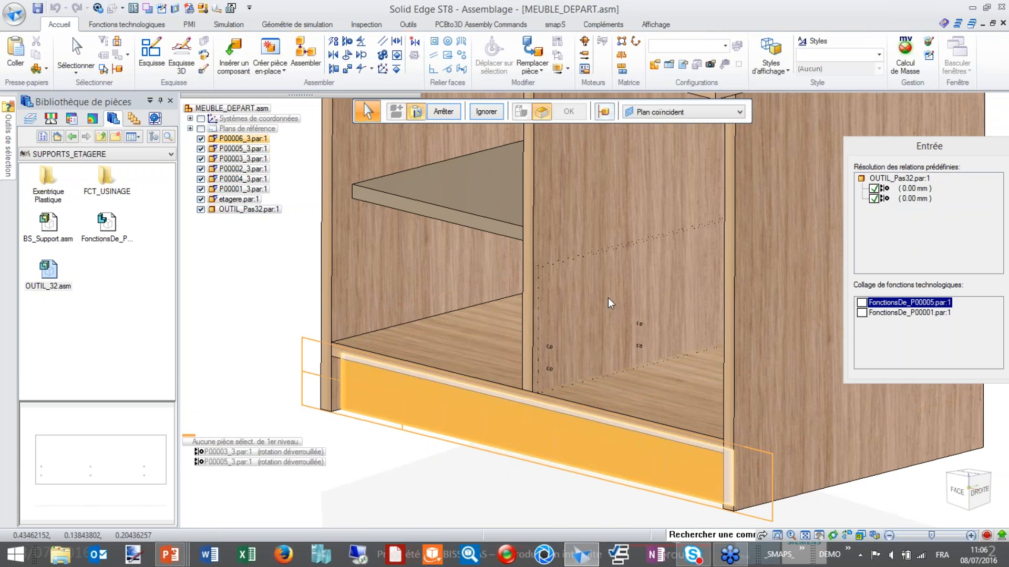
click(593, 227)
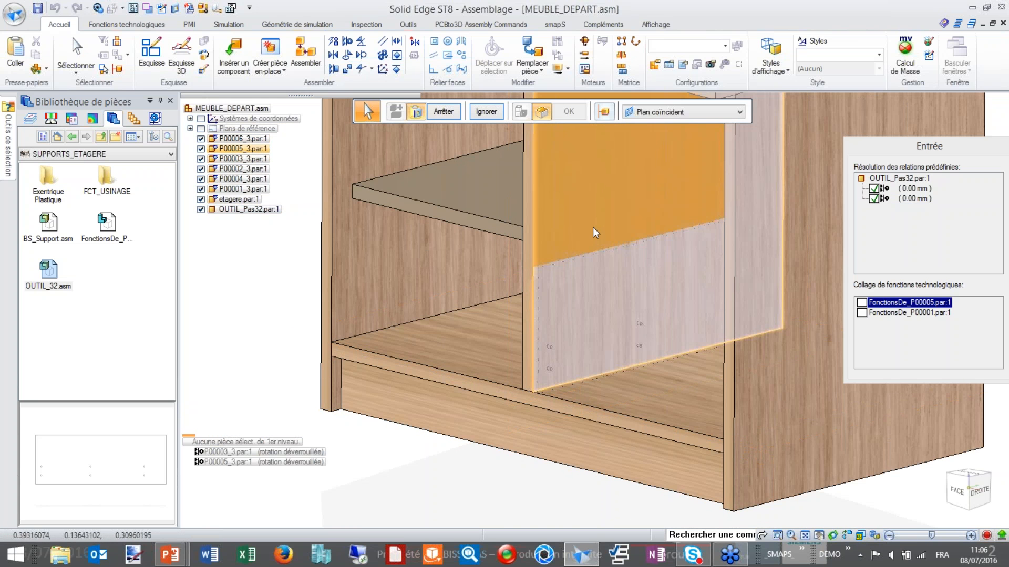
middle_drag(578, 284, 753, 284)
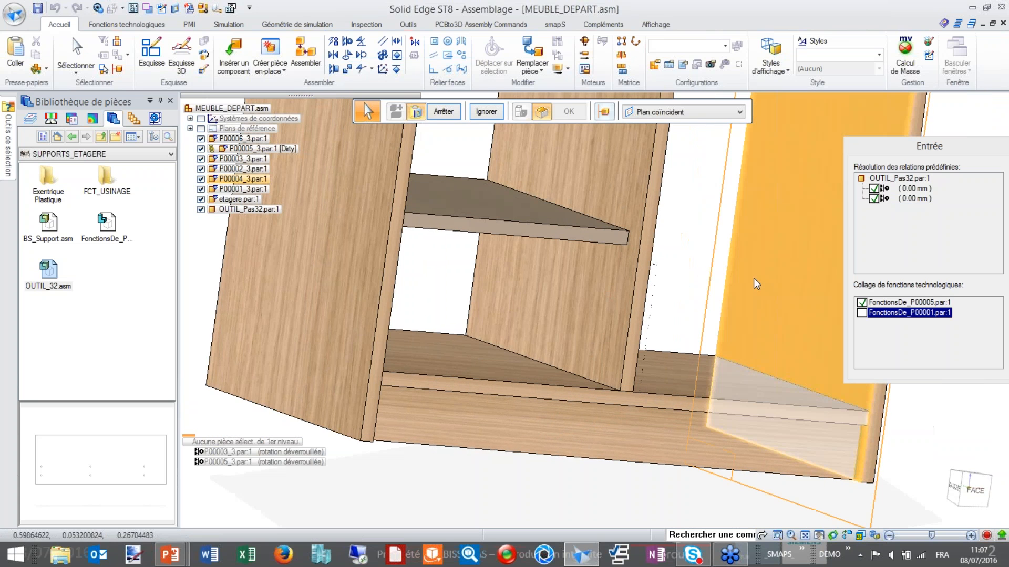
right_click(755, 278)
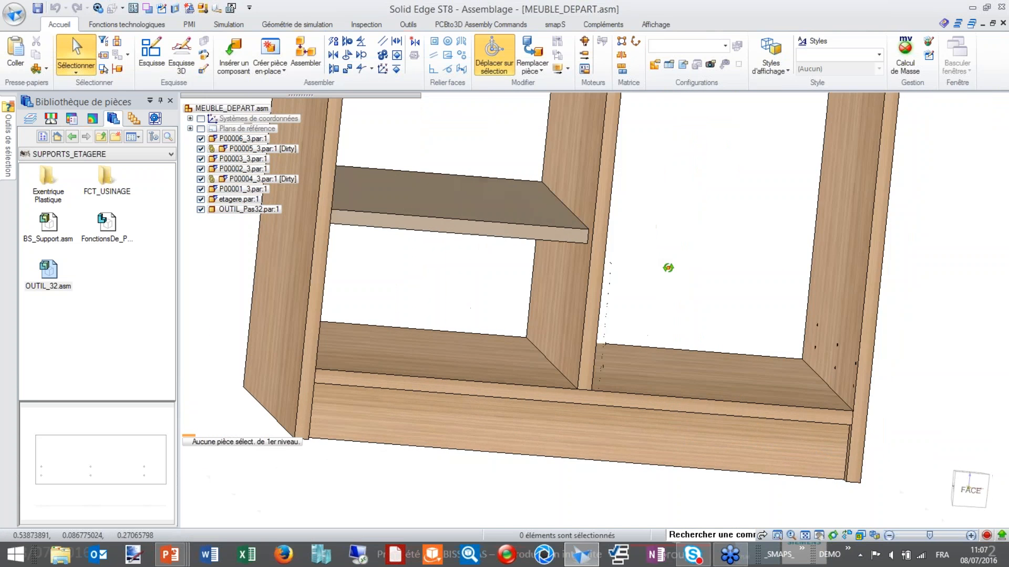
Step: Examine the shelf-support holes in the central divider and facing side panel, and the relations of OUTIL_Pas32
middle_drag(644, 266, 528, 395)
scroll(551, 386, up, 2)
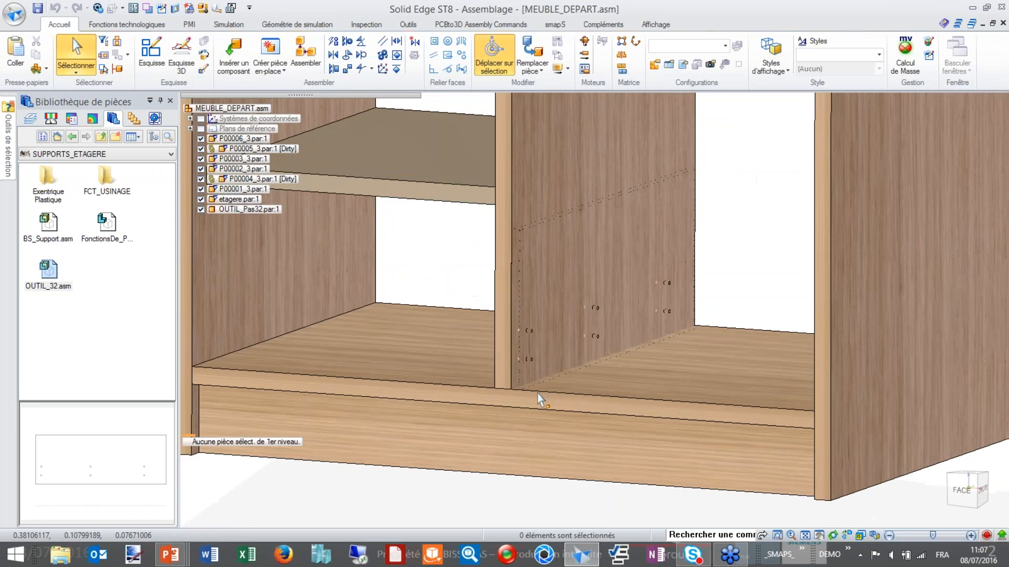
scroll(552, 386, up, 2)
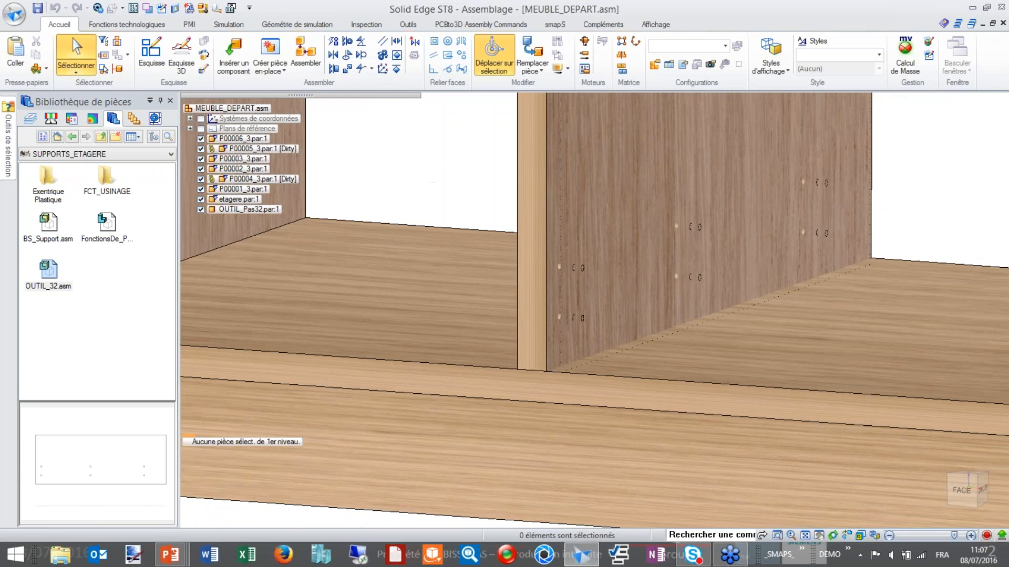
middle_drag(699, 320, 638, 325)
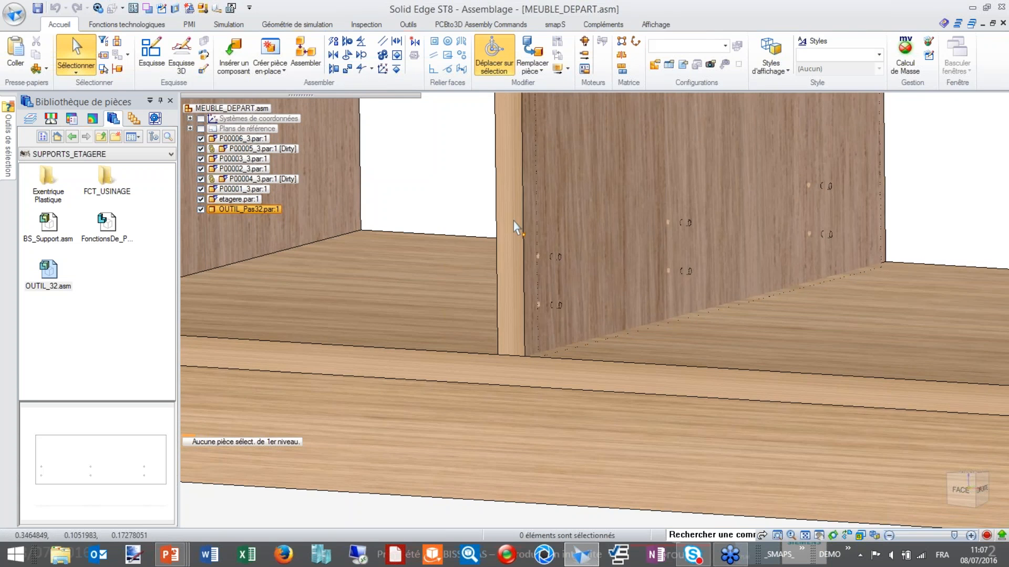
scroll(513, 199, down, 2)
scroll(513, 200, down, 2)
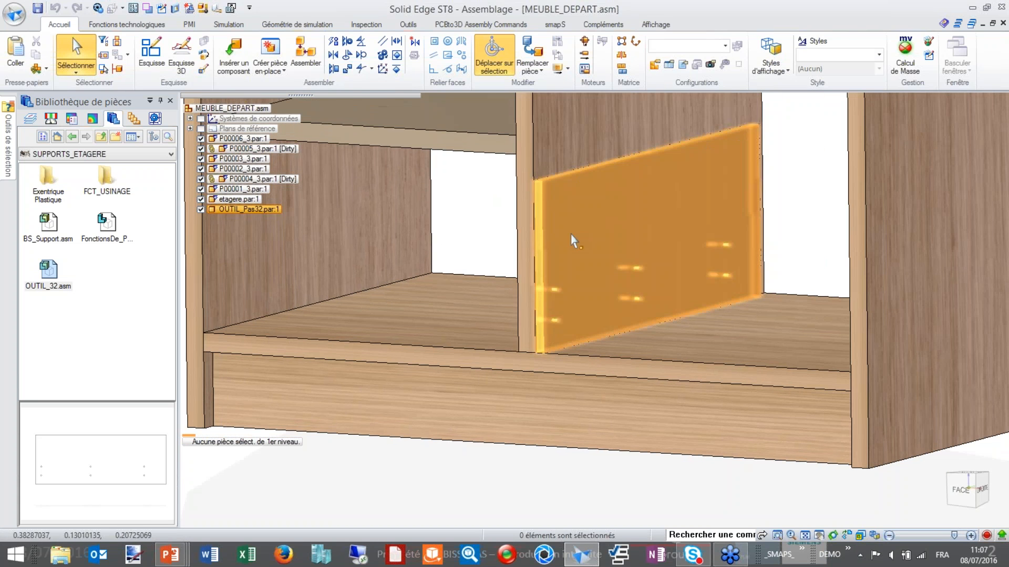
click(575, 233)
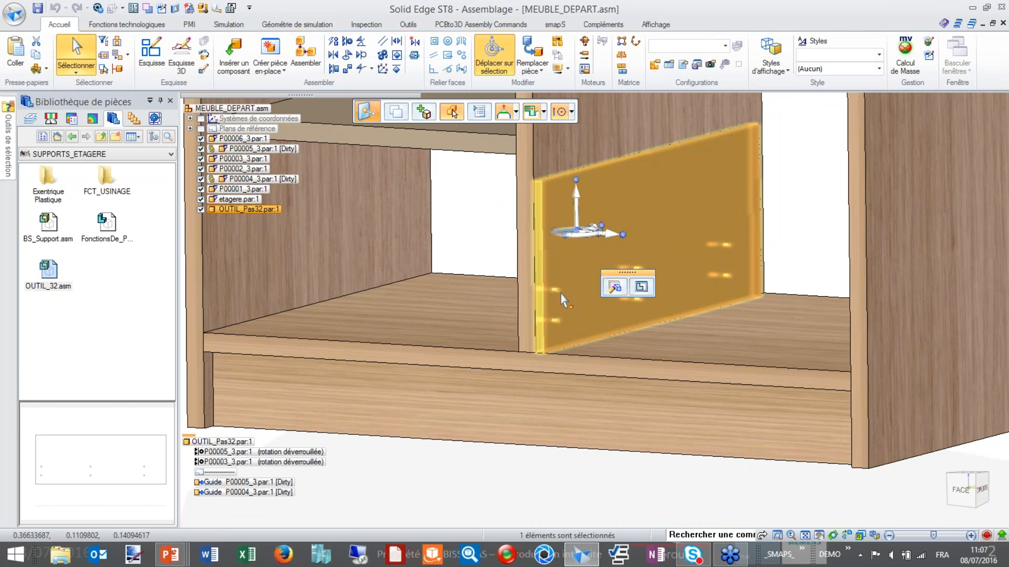
click(478, 259)
middle_drag(478, 259, 788, 268)
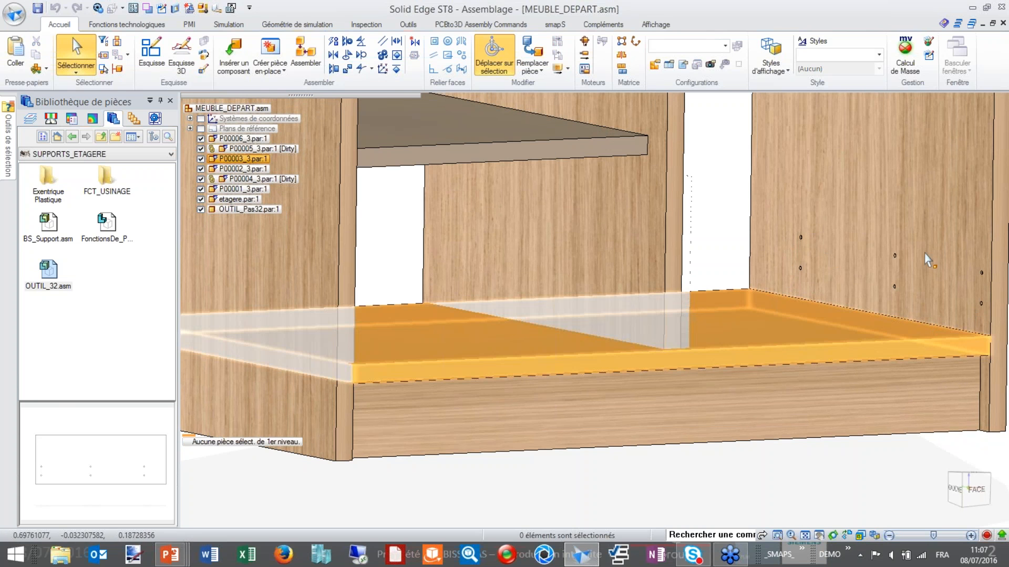
middle_drag(799, 302, 637, 277)
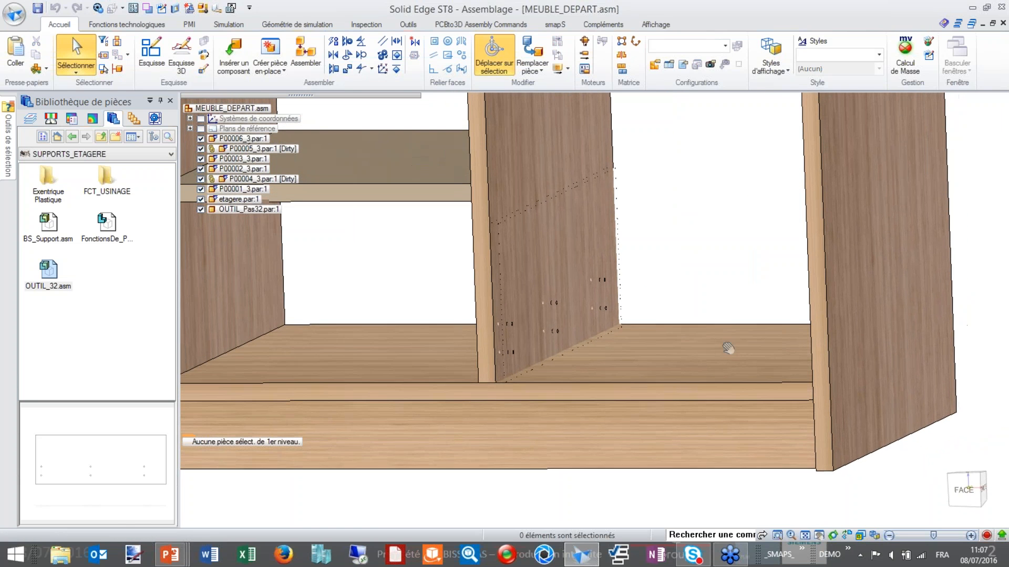
Step: Make OUTIL_Pas32 an adjustable part and link HAUTEUR to the measured distance between the bottom and top panels
click(553, 284)
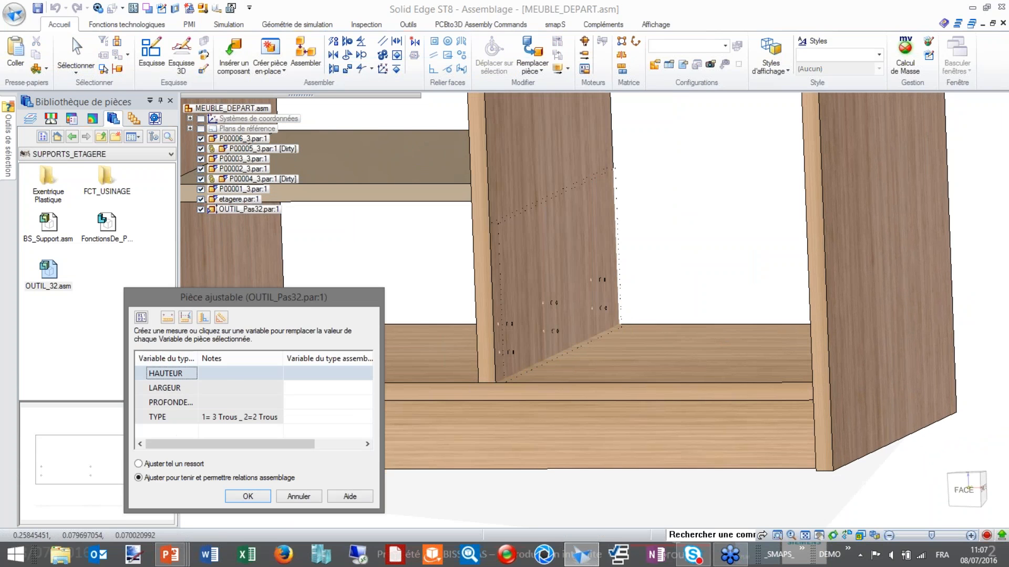
click(185, 318)
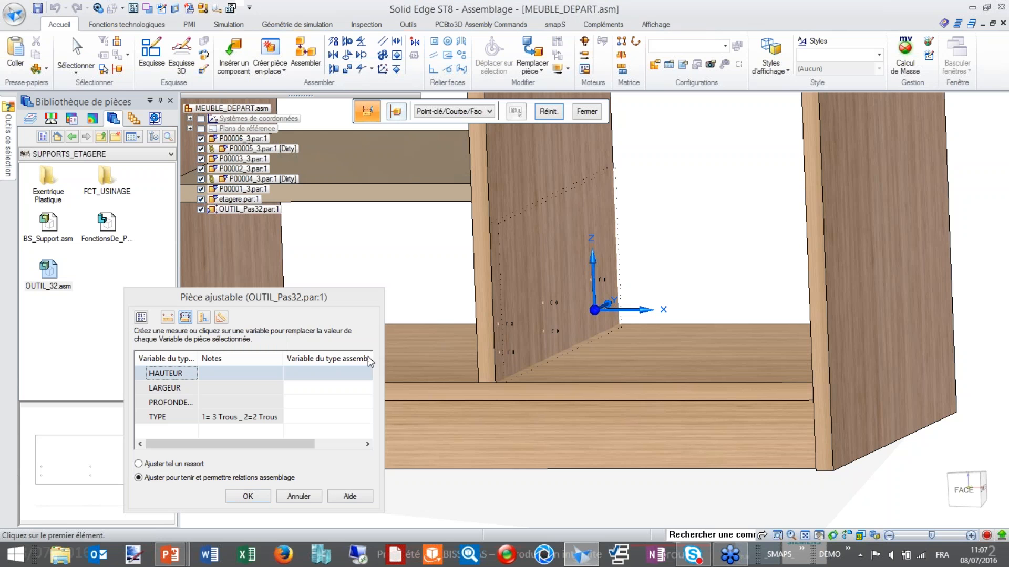
click(676, 342)
middle_drag(675, 342, 713, 219)
click(673, 165)
middle_drag(674, 168, 695, 281)
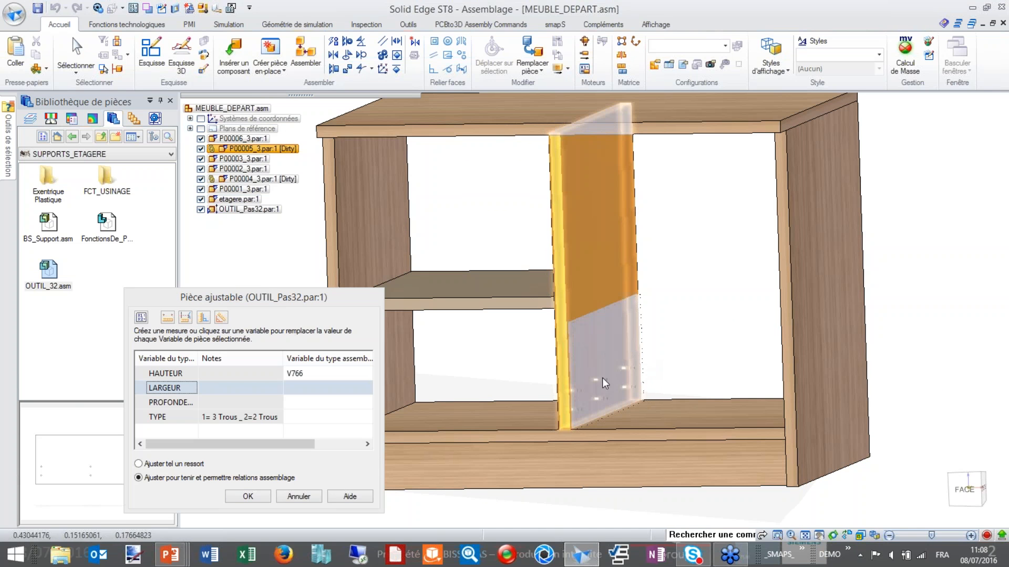
Step: Set the adjustable part's TYPE variable to 2 for two-hole rows and apply the settings
click(324, 421)
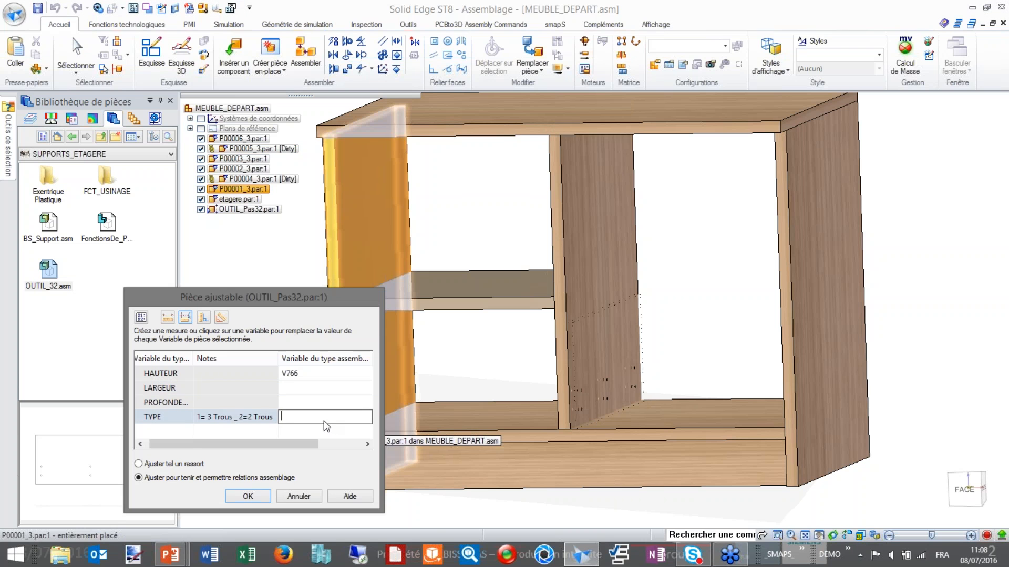
text(2)
key(Tab)
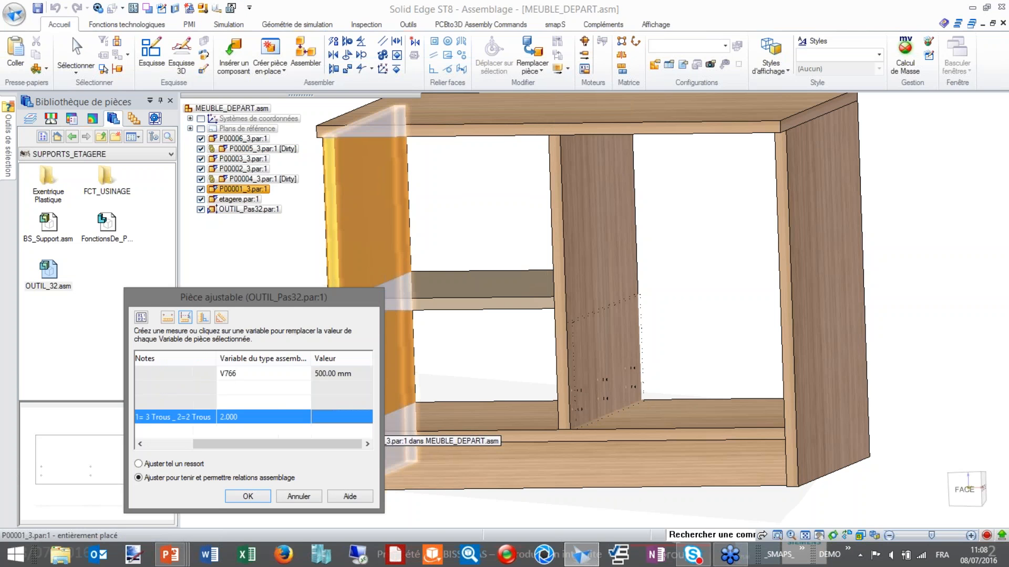
click(258, 494)
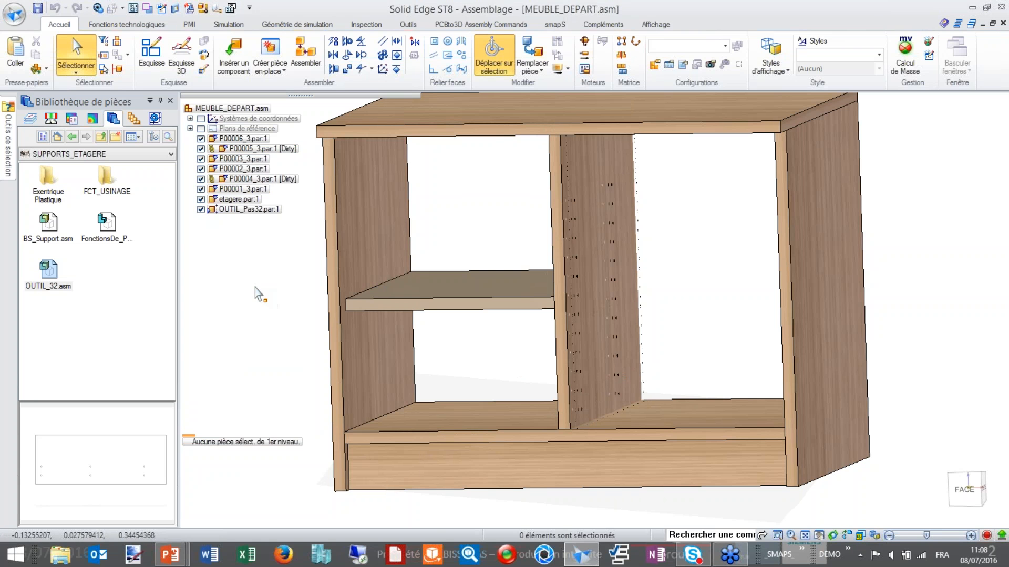
Step: Hide OUTIL_Pas32 and view the rows of holes in the central divider
click(201, 209)
middle_drag(551, 321, 592, 270)
middle_drag(671, 340, 610, 351)
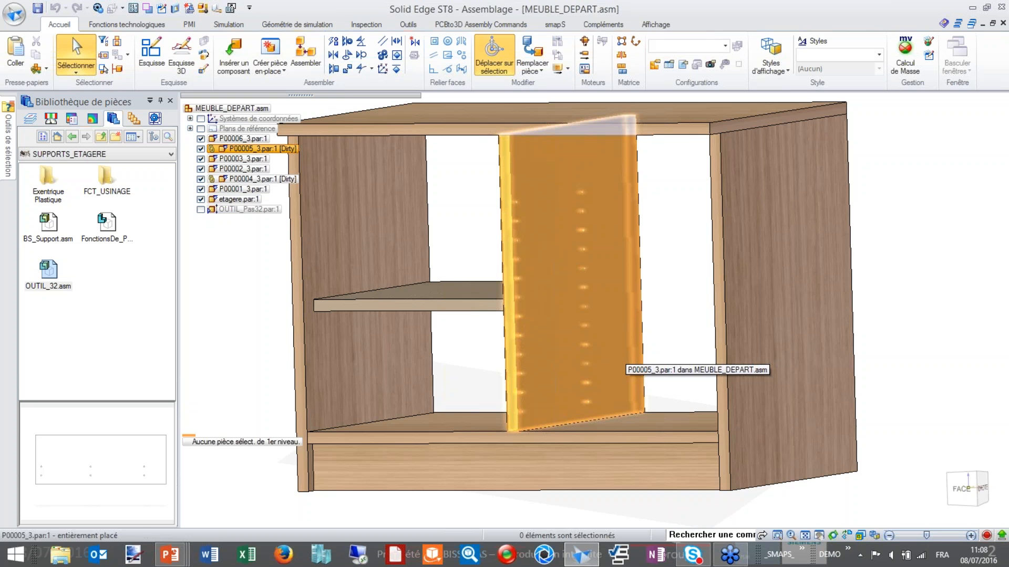
Step: Set the adjustable part OUTIL_Pas32's TYPE variable to 1 for three-hole rows, apply it and save the assembly
click(228, 210)
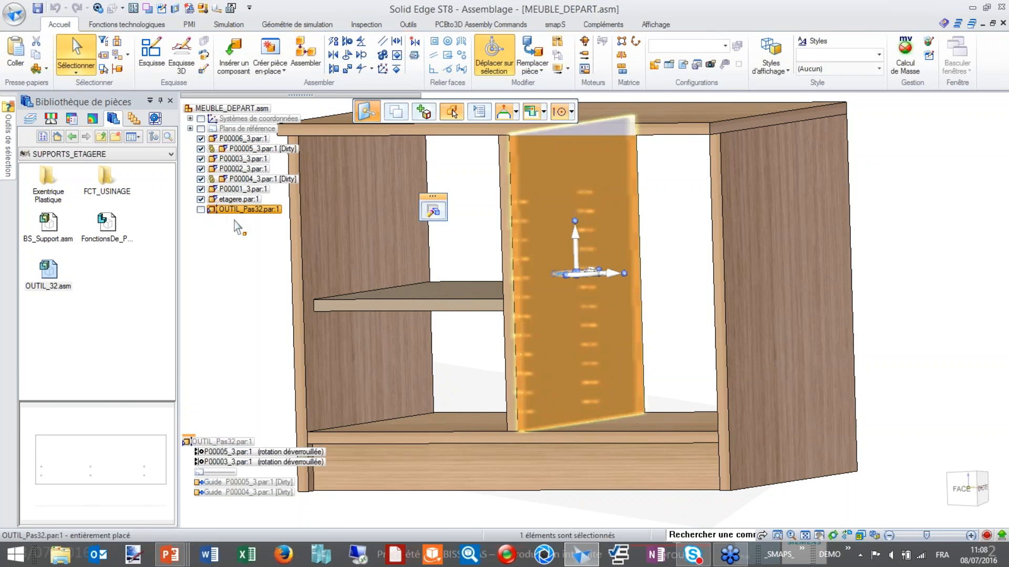
right_click(242, 254)
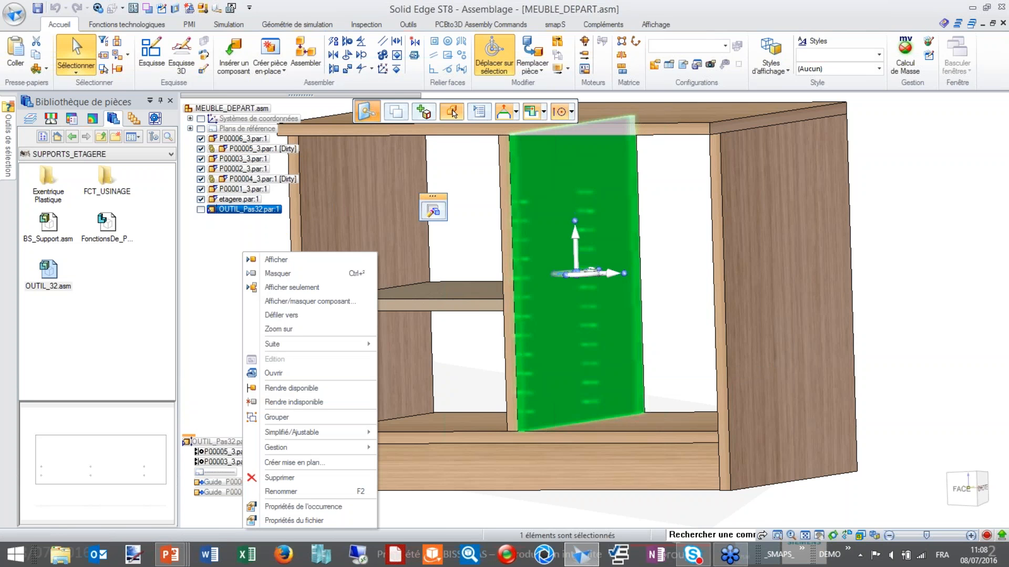
mouse_move(318, 431)
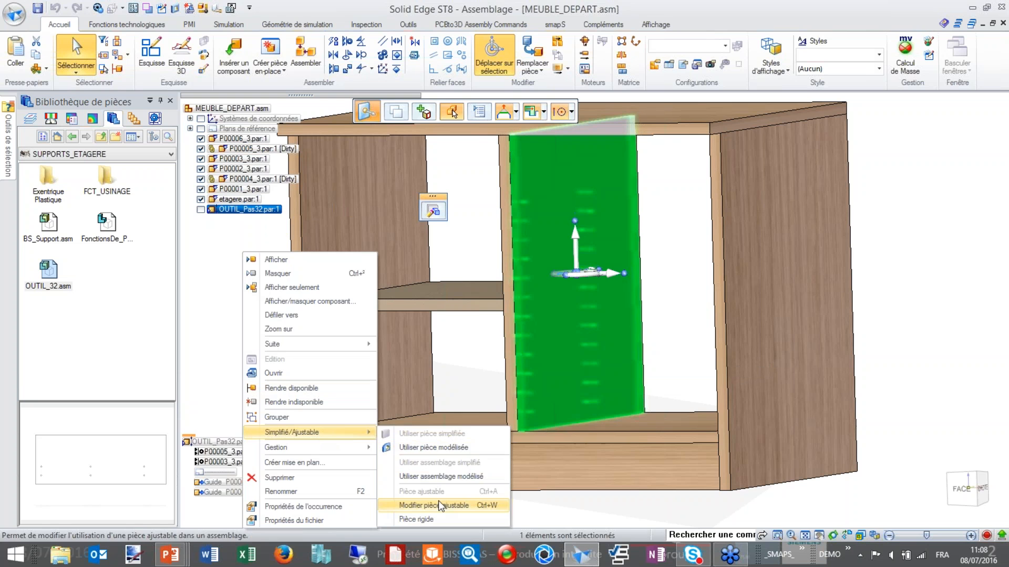
click(441, 503)
click(311, 418)
drag(300, 416, 281, 416)
text(1)
key(Return)
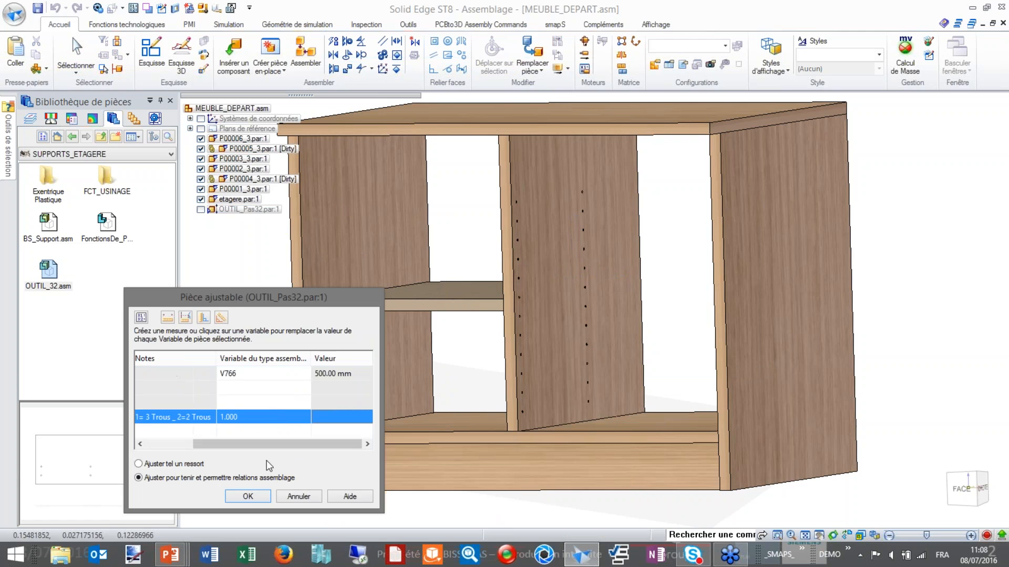
click(248, 498)
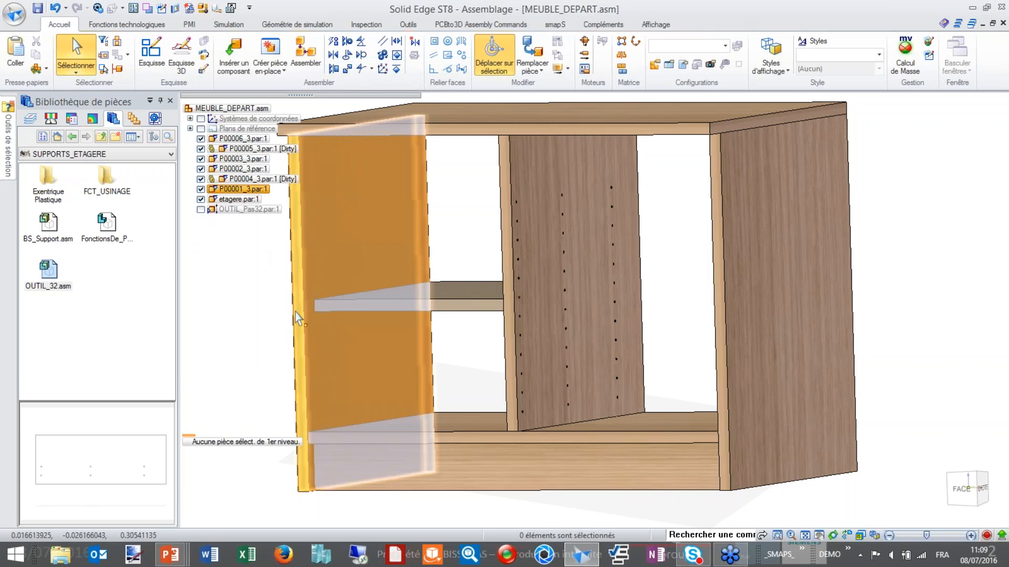
middle_drag(295, 313, 352, 335)
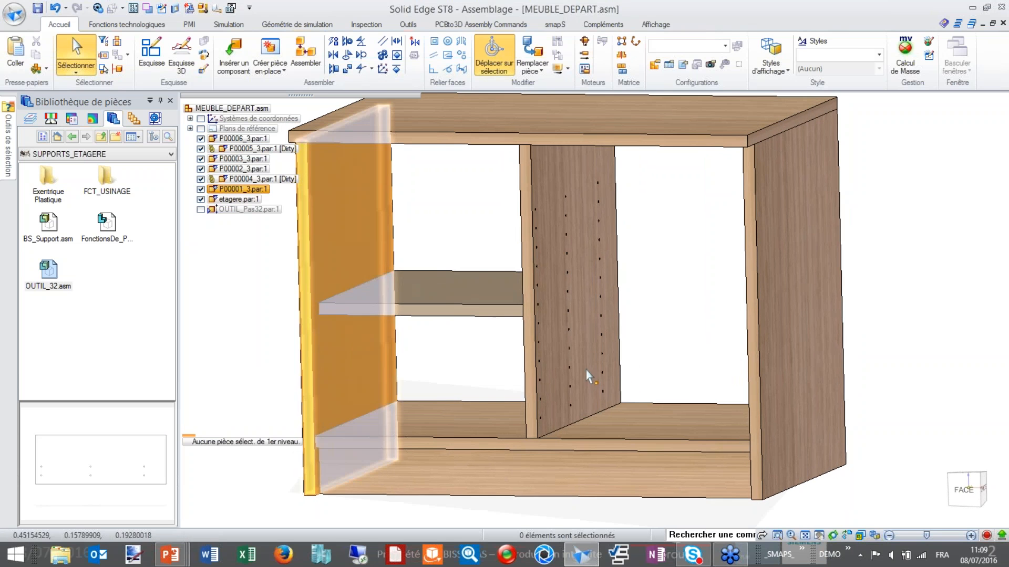
key(ctrl+s)
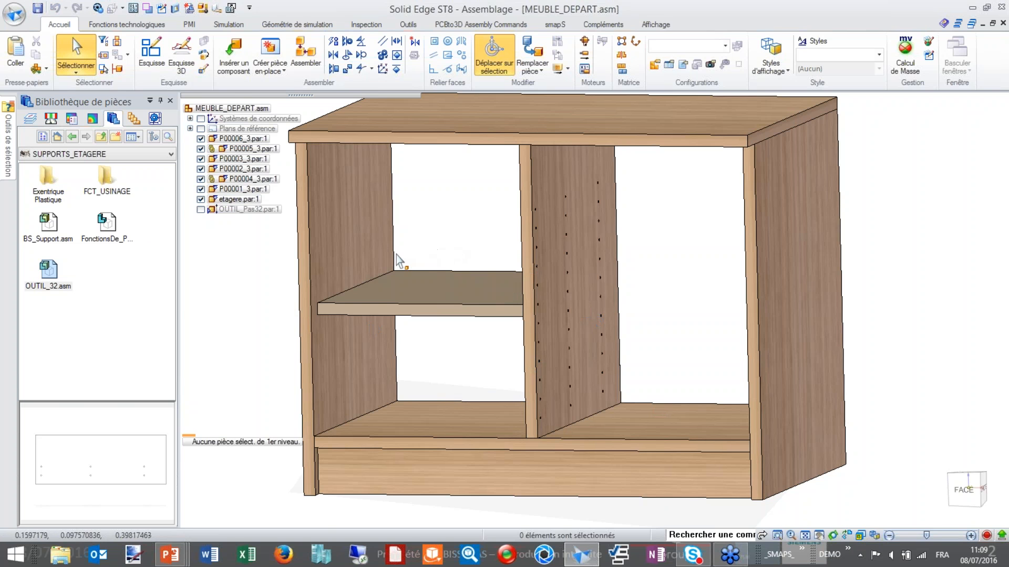
Step: Open the Standard Parts library and find PANNEAU in the BOIS\PANNEAUX ET TIROIRS category
click(154, 138)
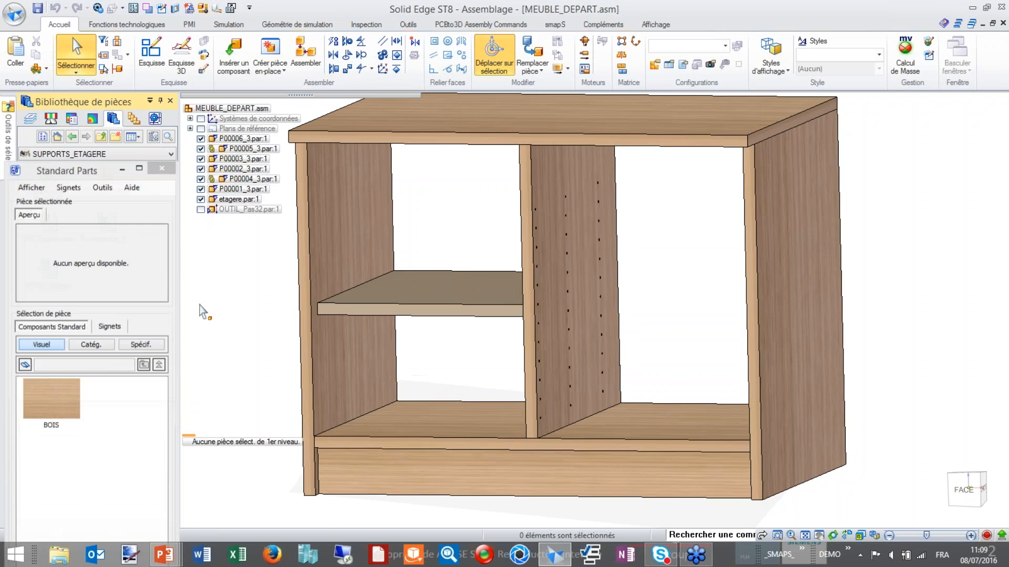
double_click(55, 396)
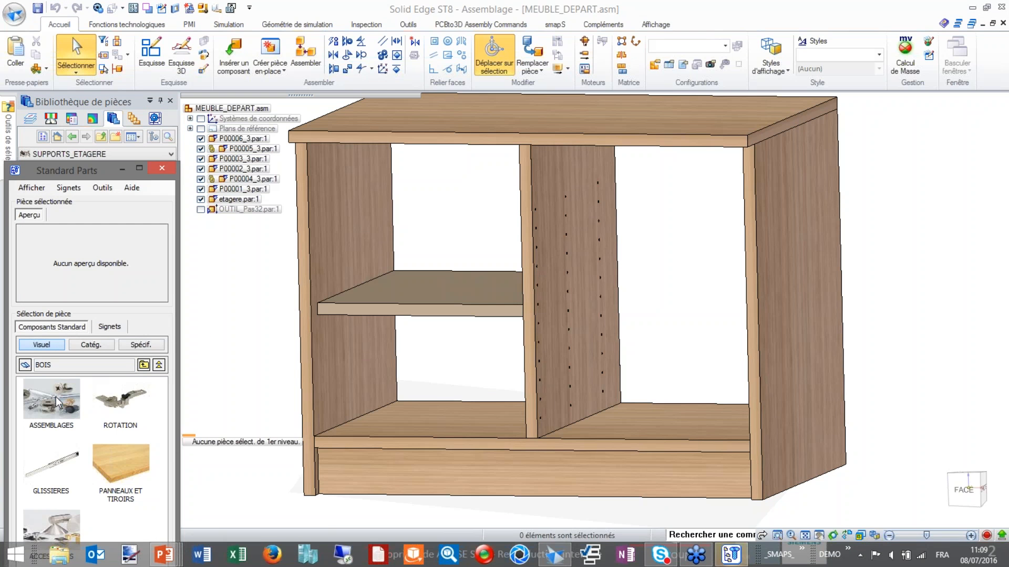
click(115, 459)
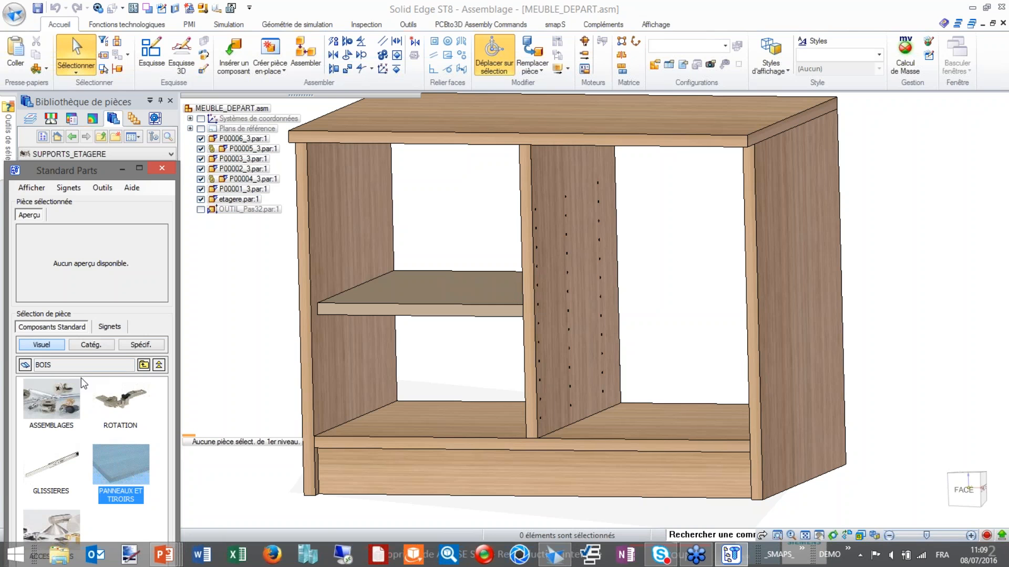
drag(92, 172, 90, 103)
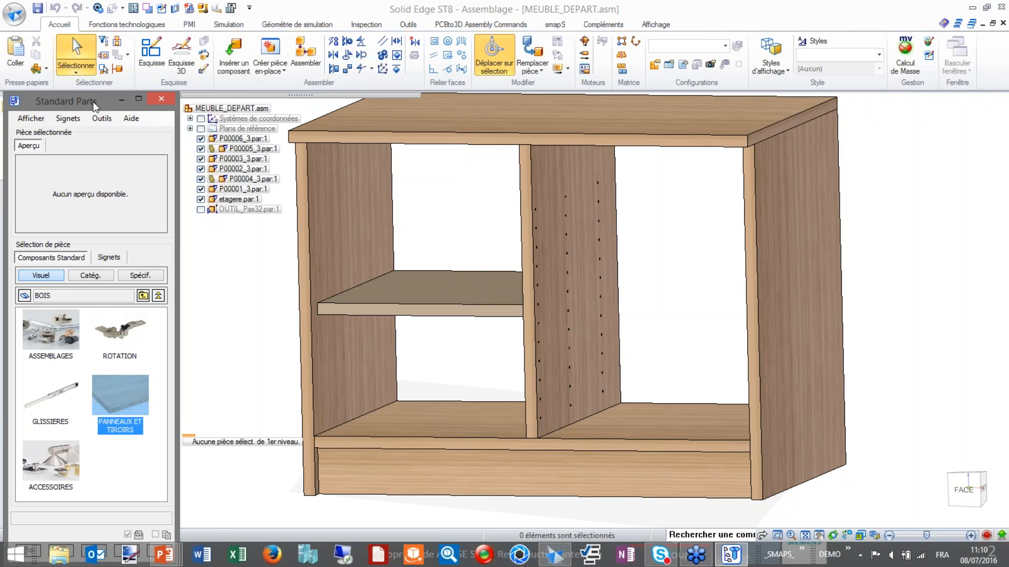
double_click(119, 395)
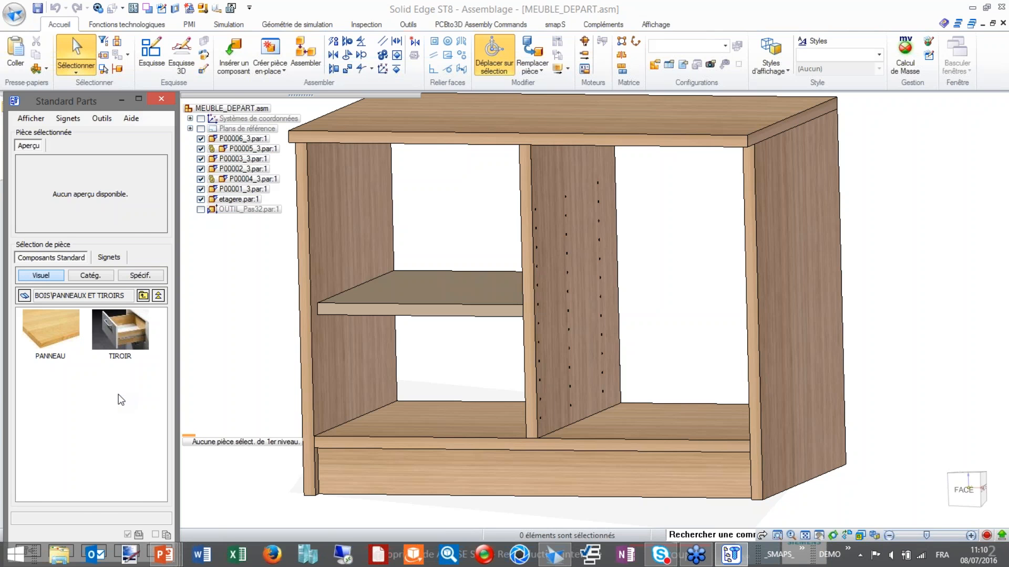
click(51, 320)
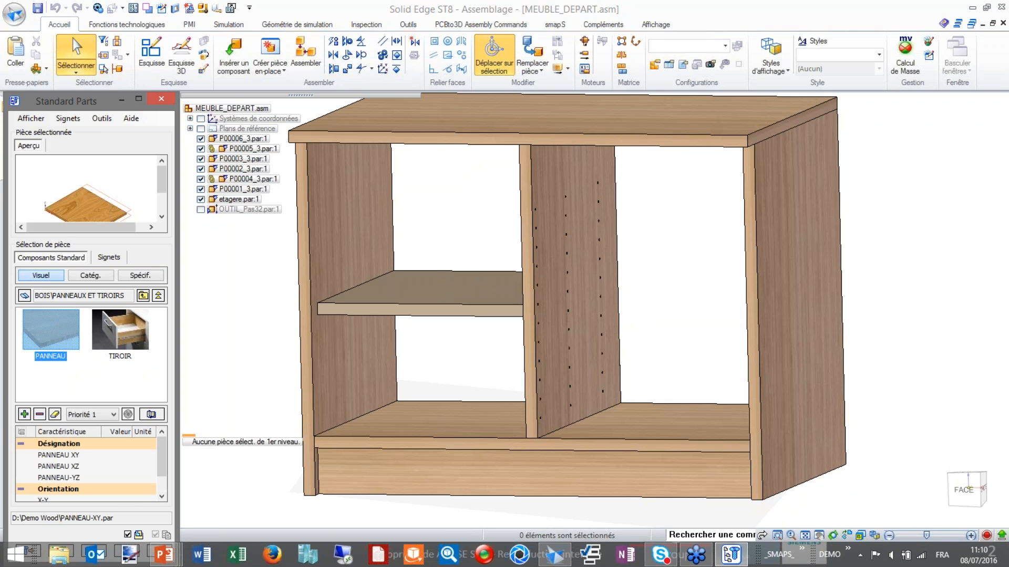
Step: Choose the PANNEAU XY designation with X-Y orientation for the standard panel
click(59, 455)
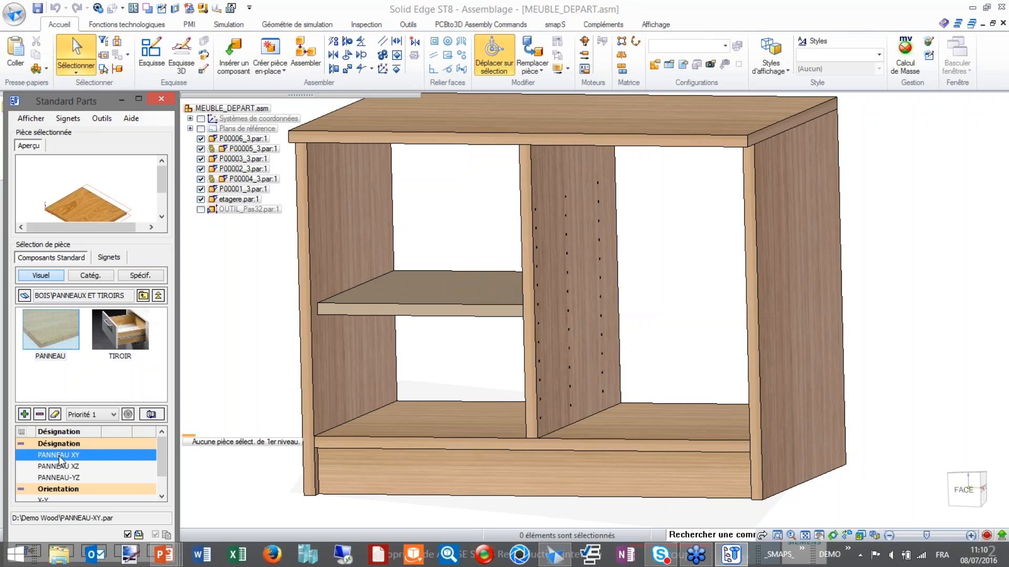
click(61, 466)
click(64, 477)
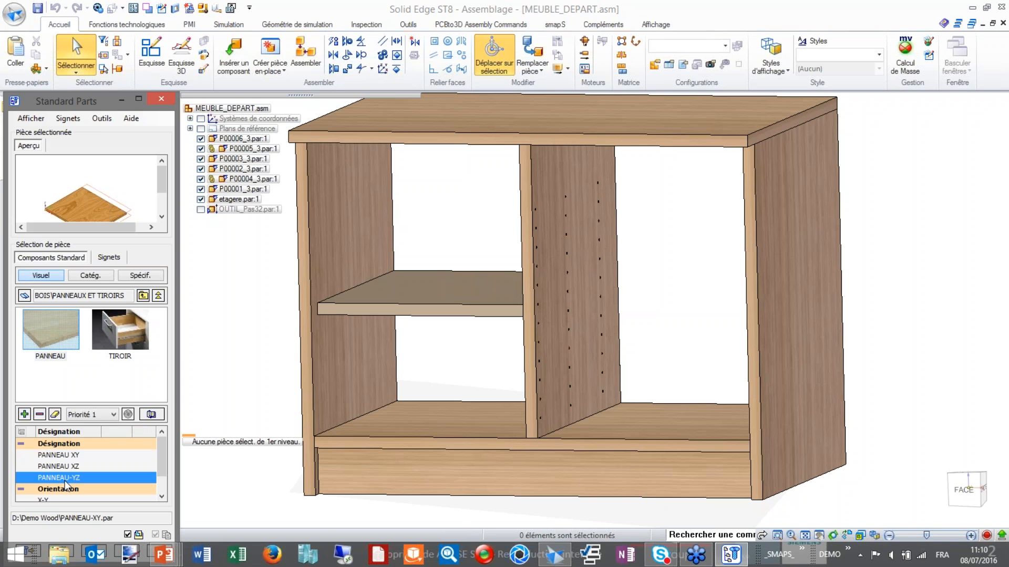
click(72, 454)
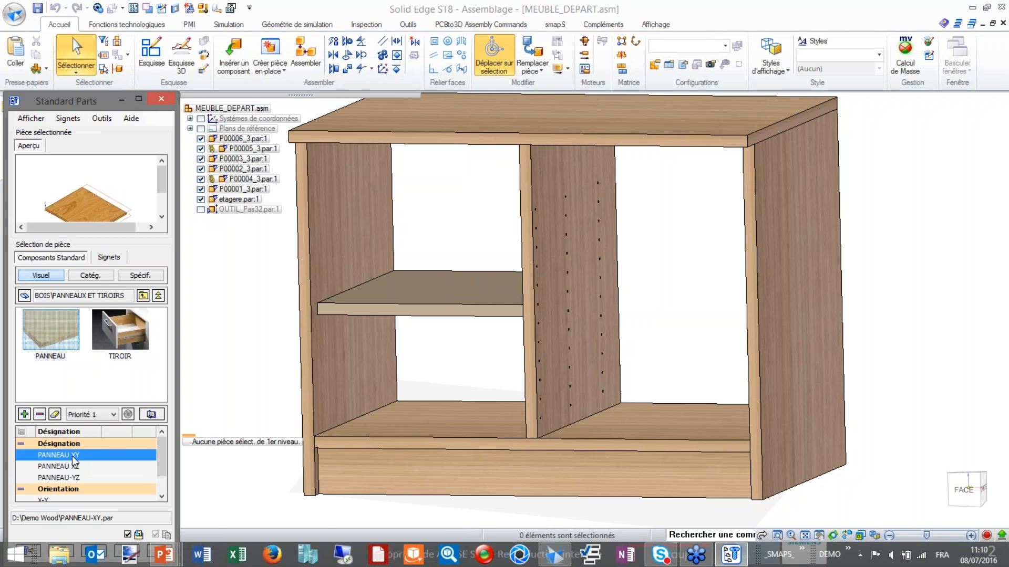
double_click(72, 455)
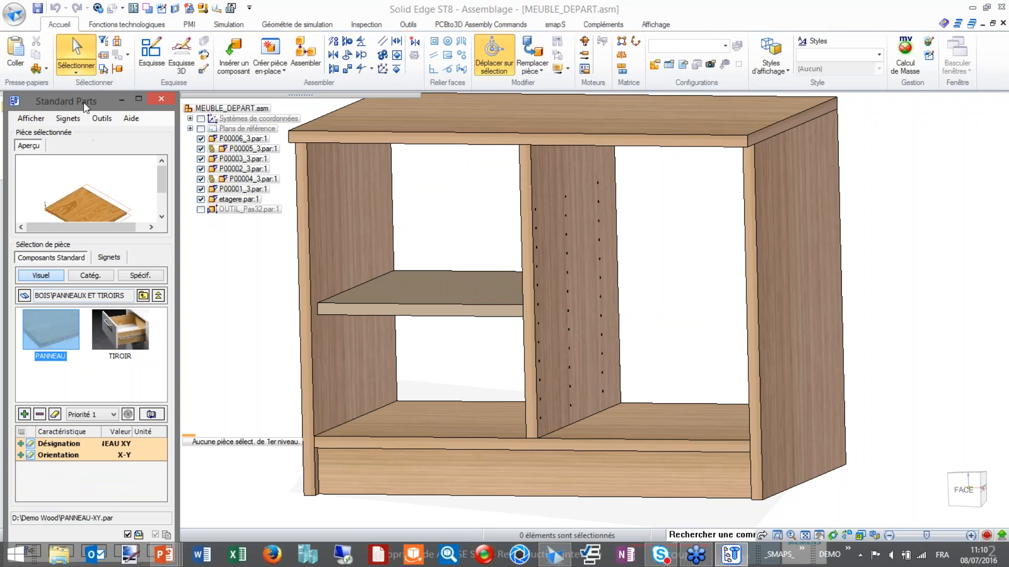
drag(81, 106, 81, 91)
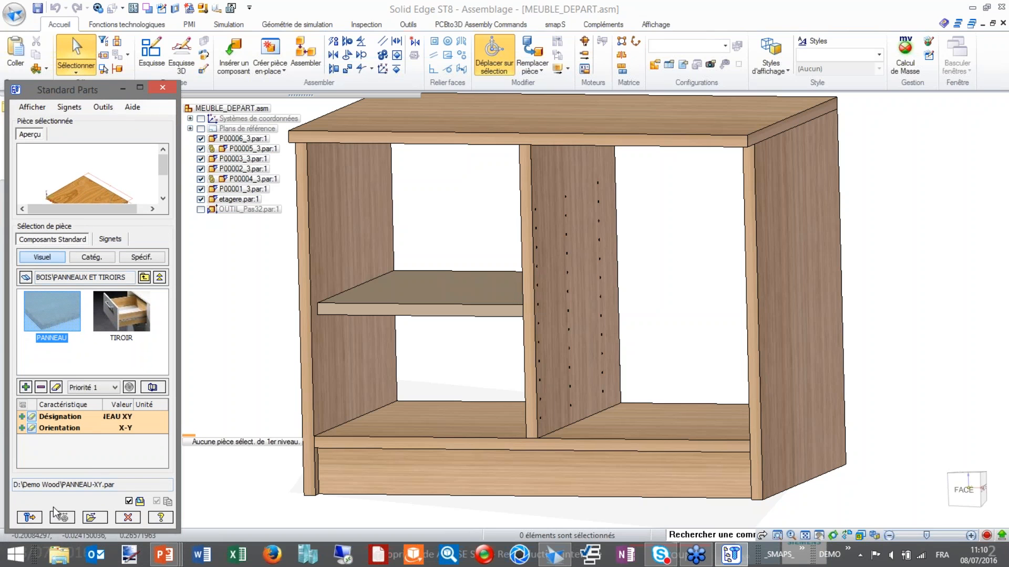
Step: Insert the panel with a Longueur of 370 mm, a Largeur of 480 mm and an Epaisseur of 20 mm
click(35, 519)
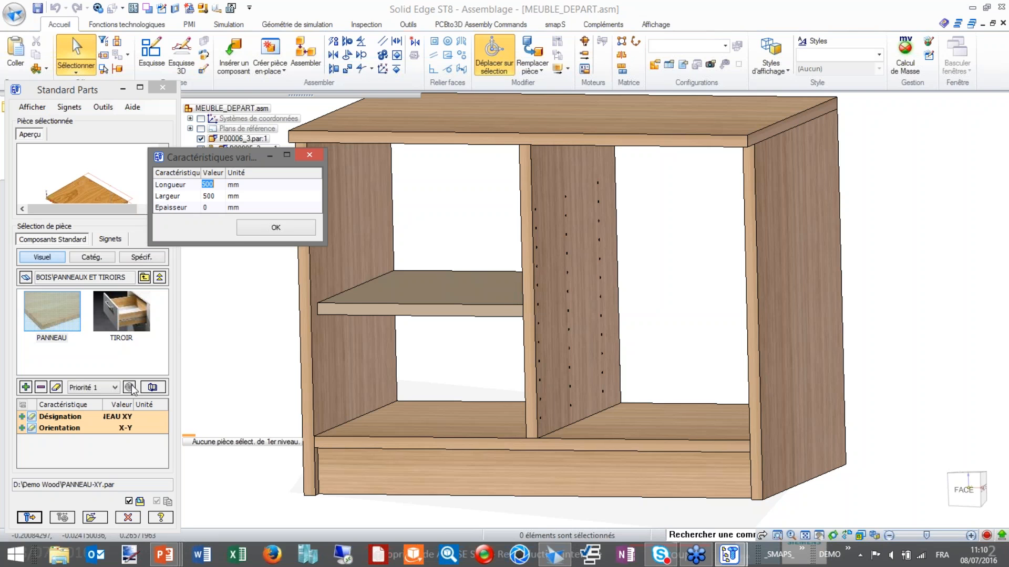
text(370)
click(209, 196)
text(480)
click(204, 207)
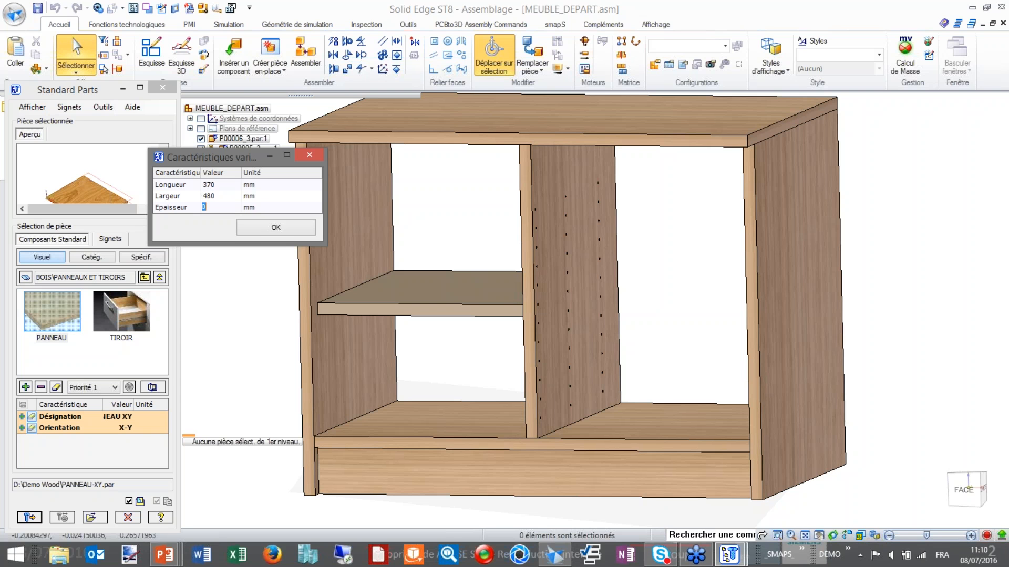
text(20)
key(Return)
click(261, 228)
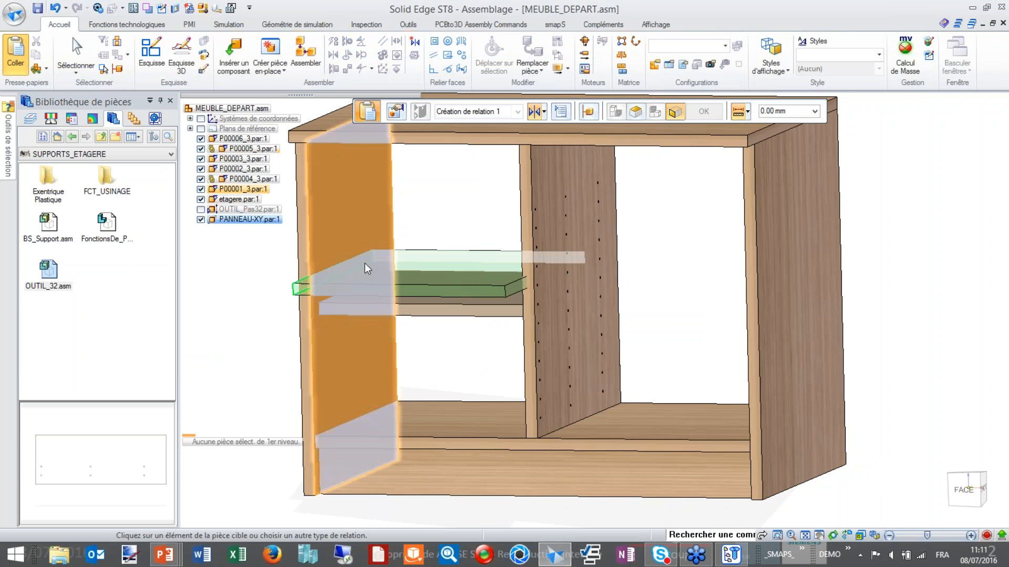
Step: Position the new shelf panel against the central divider's perforated face and flush with the divider's front edge
click(561, 313)
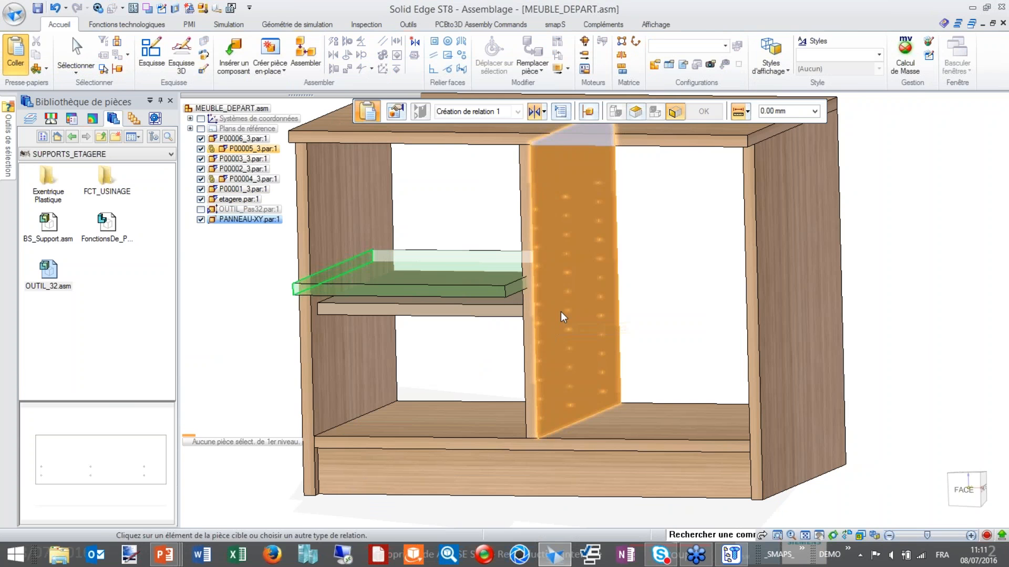
click(530, 356)
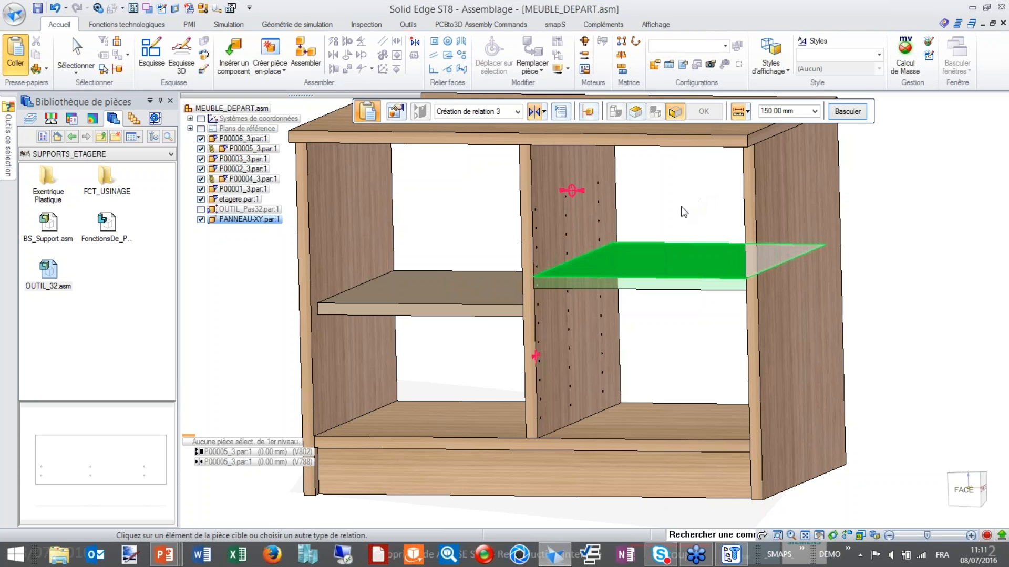
right_click(671, 214)
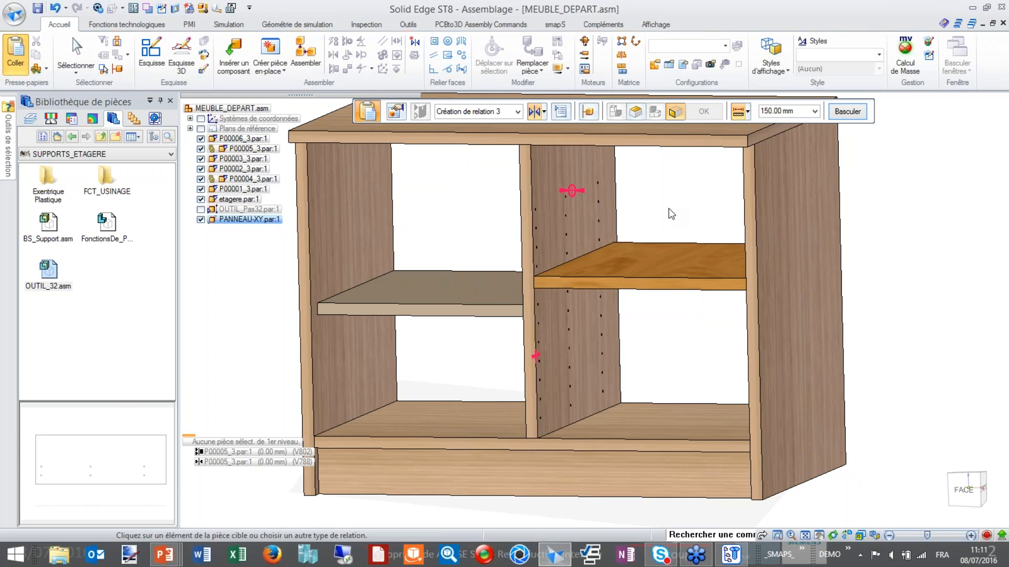
key(Escape)
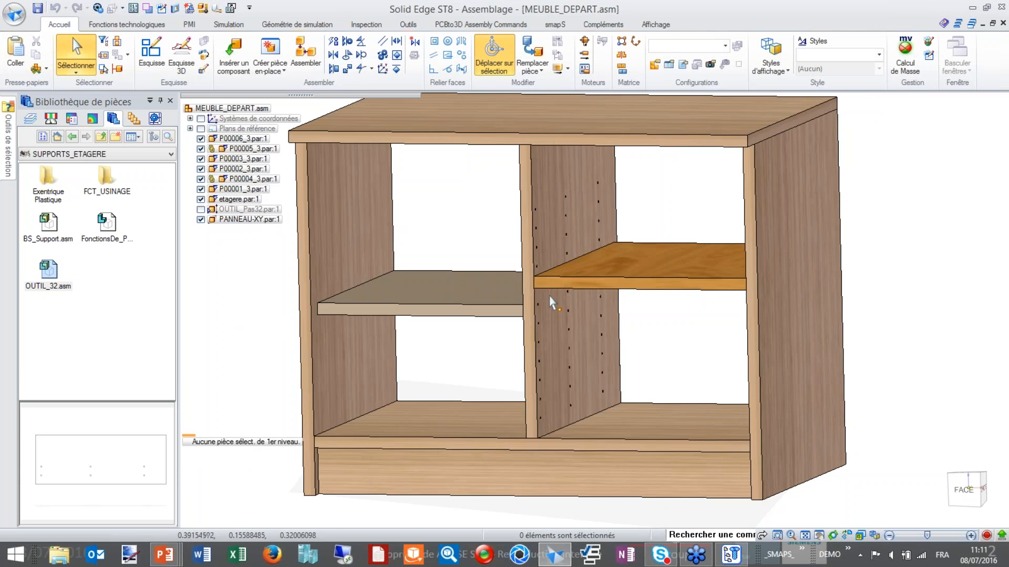
Step: Insert the Fixation_Etagere _ 6.asm support set using BS_Support.asm and mate it to the new shelf's underside
middle_drag(540, 289, 547, 257)
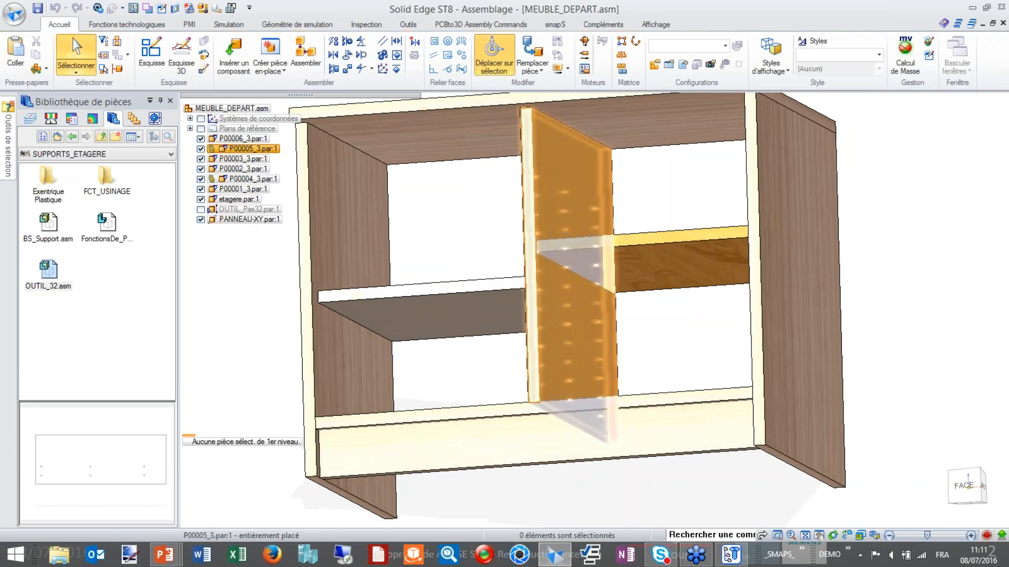
scroll(548, 257, up, 4)
scroll(592, 266, down, 1)
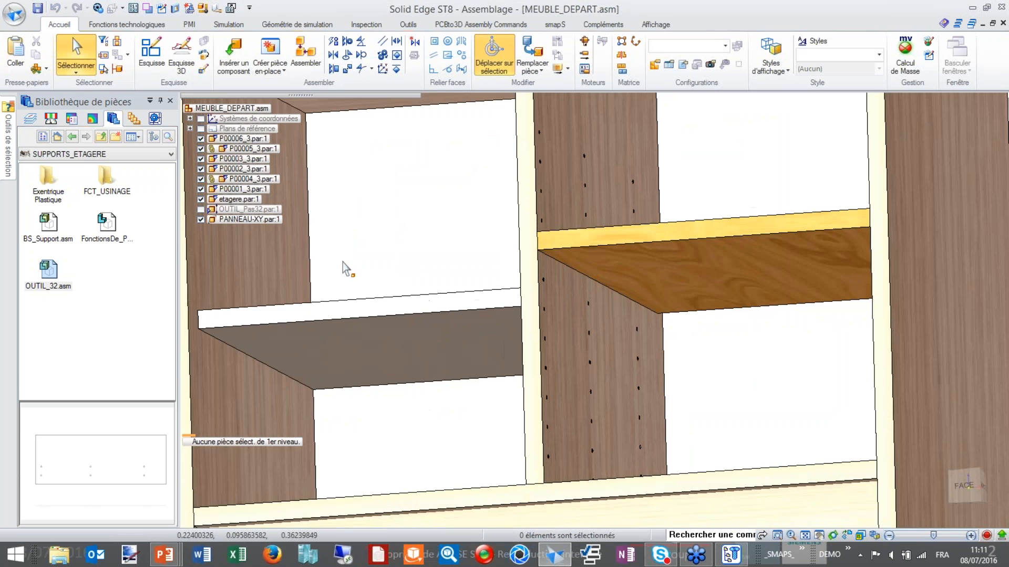
click(51, 238)
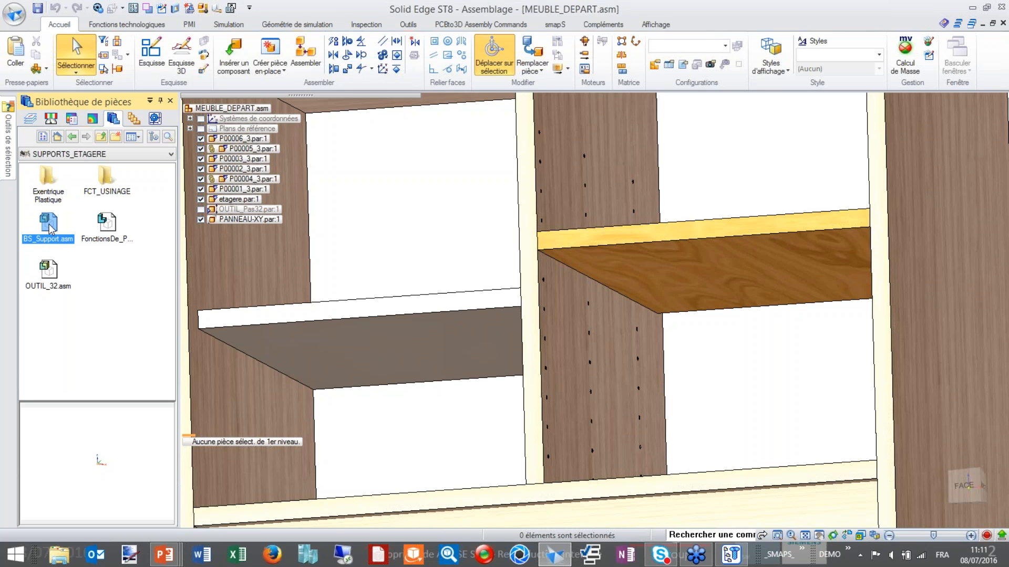
drag(51, 230, 709, 179)
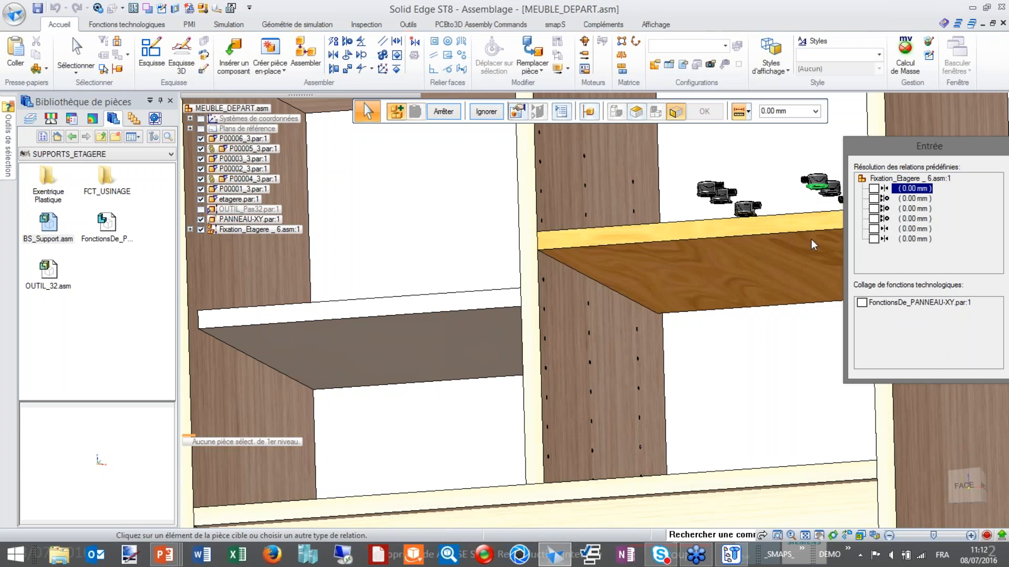
click(804, 264)
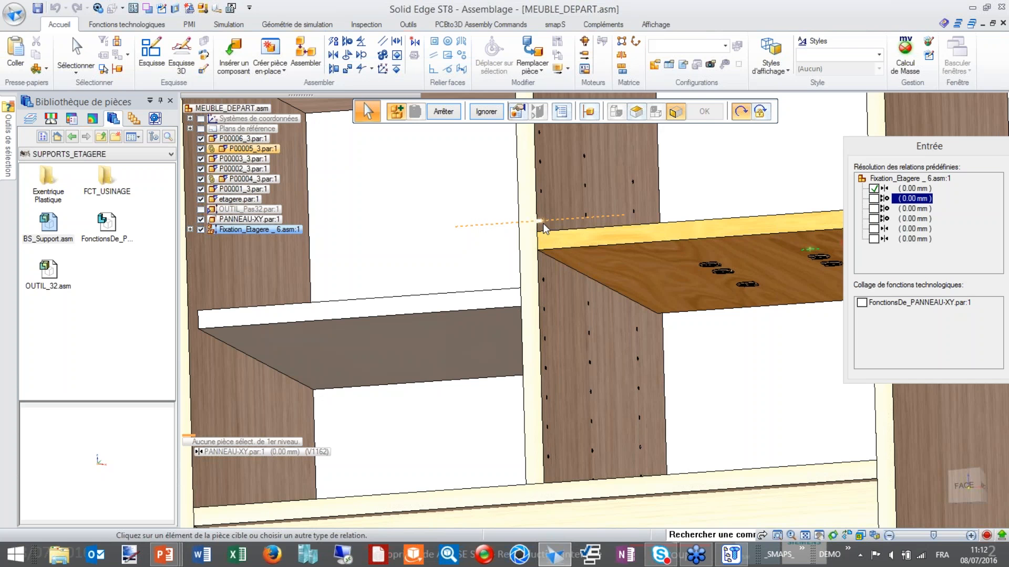
Step: Align the support set's three axes with matching holes across the central divider's depth at shelf height
middle_drag(549, 227, 566, 261)
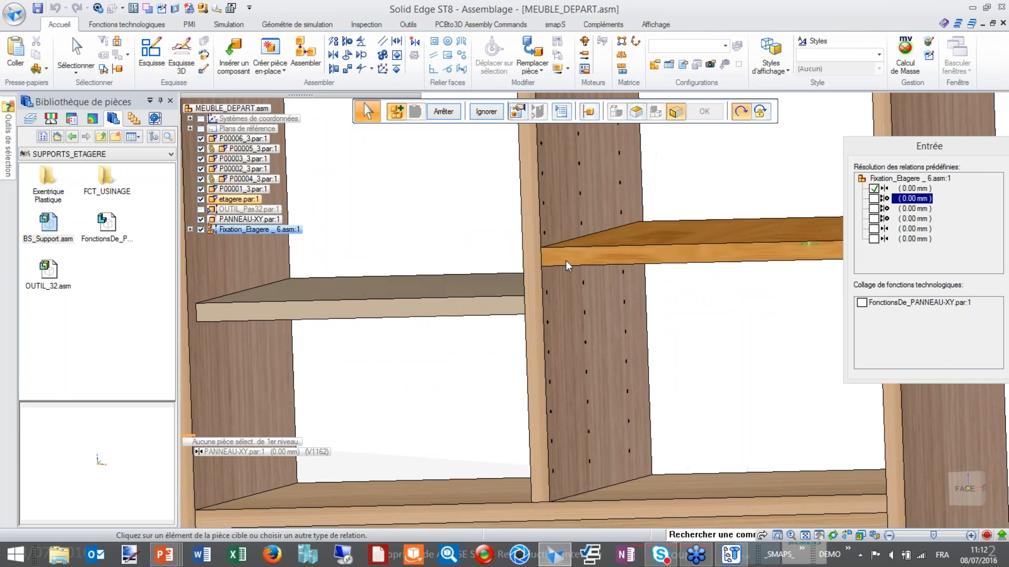
click(544, 232)
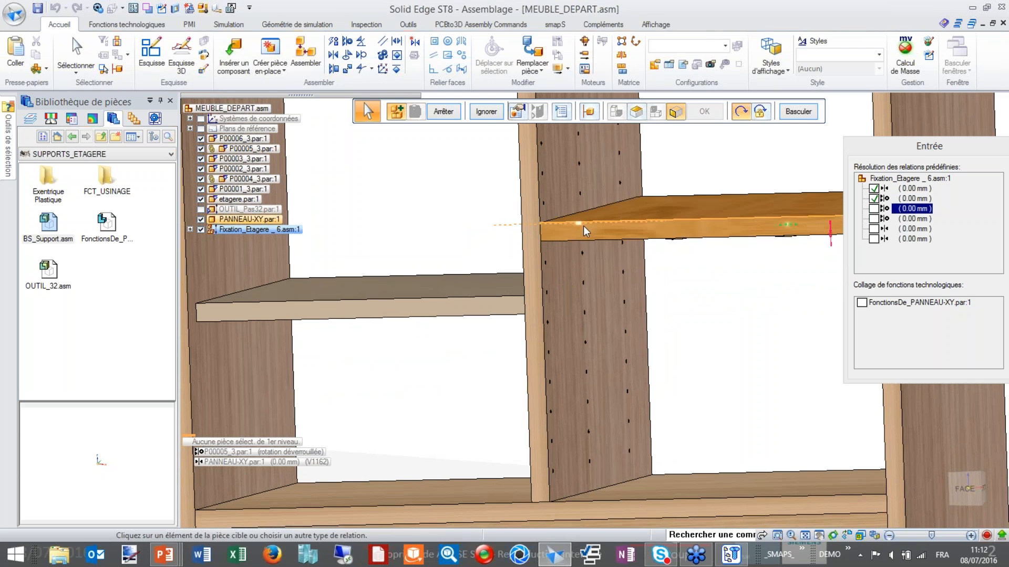
click(583, 225)
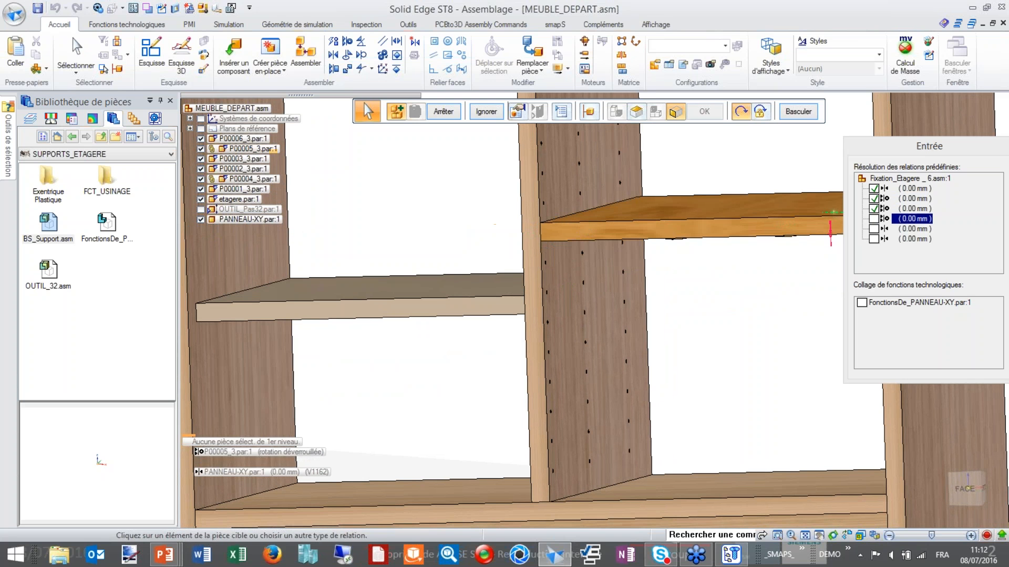
click(623, 216)
Step: Mate the row of shelf supports against the central divider's perforated face with a 0.00 mm offset
scroll(705, 307, down, 2)
middle_drag(715, 329, 730, 246)
scroll(731, 245, up, 1)
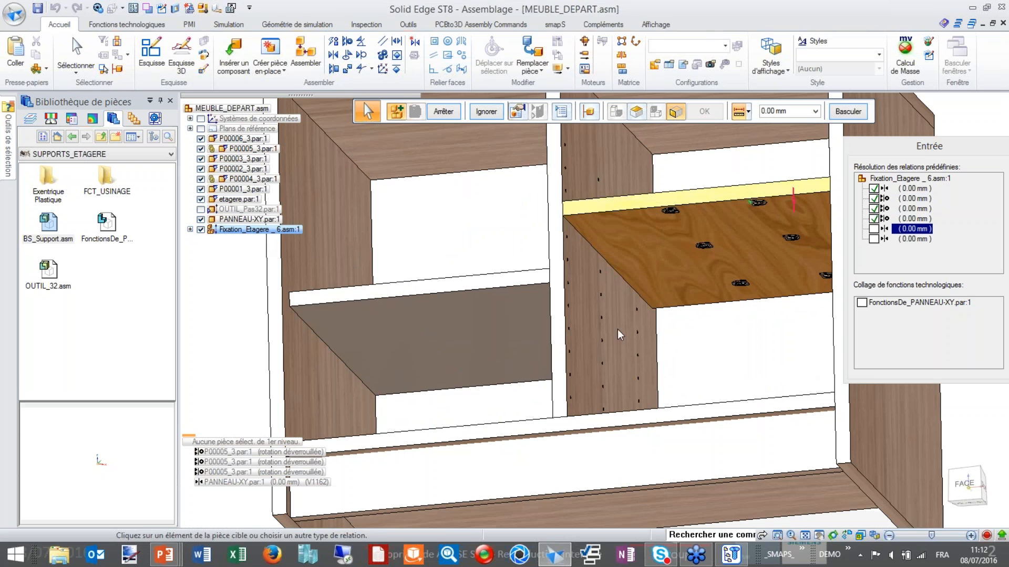
click(681, 335)
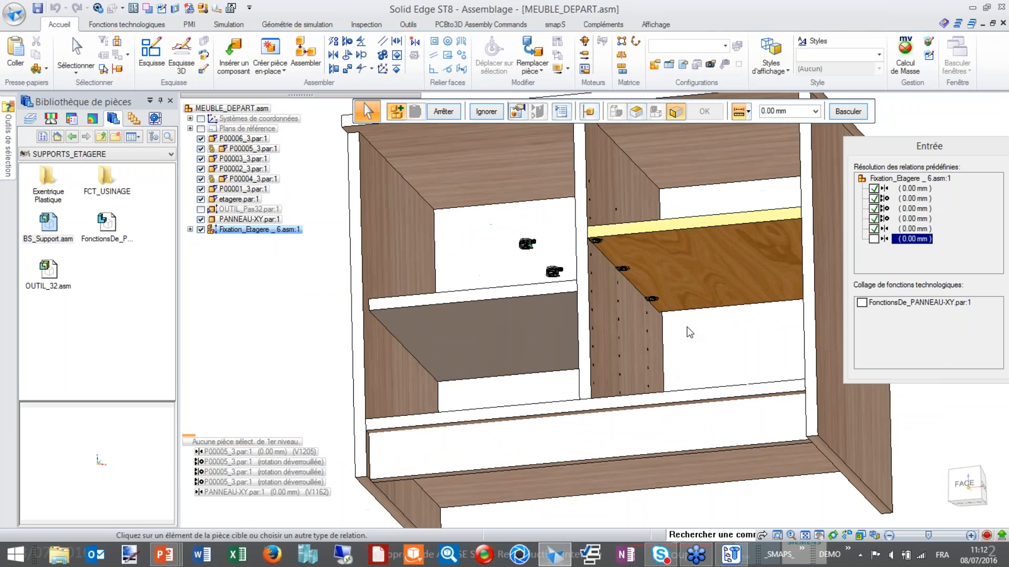
Step: Mate the opposite supports to the outer side panel's inner face at 0.00 mm and paste the technological features onto the new shelf
click(826, 306)
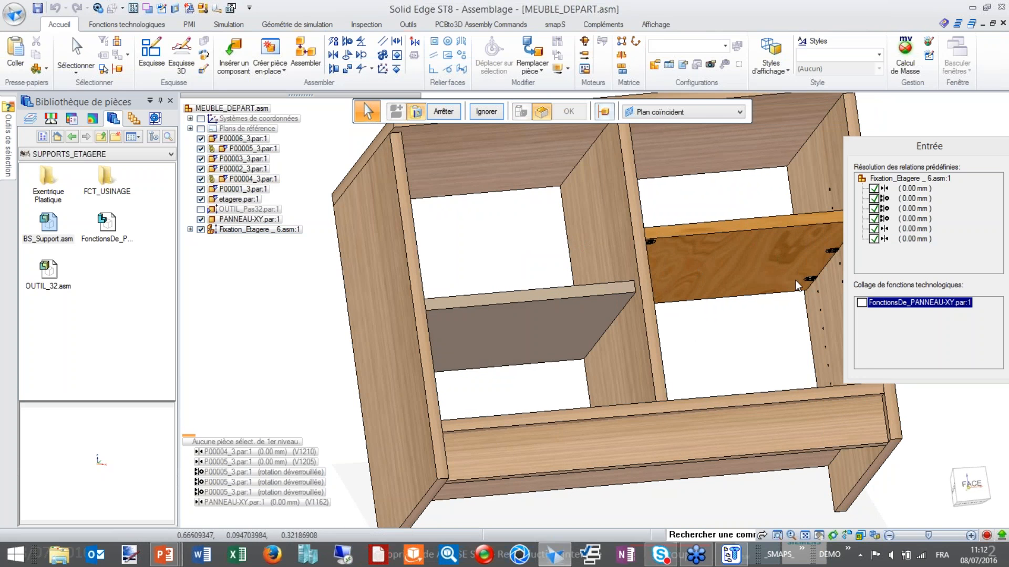
click(687, 285)
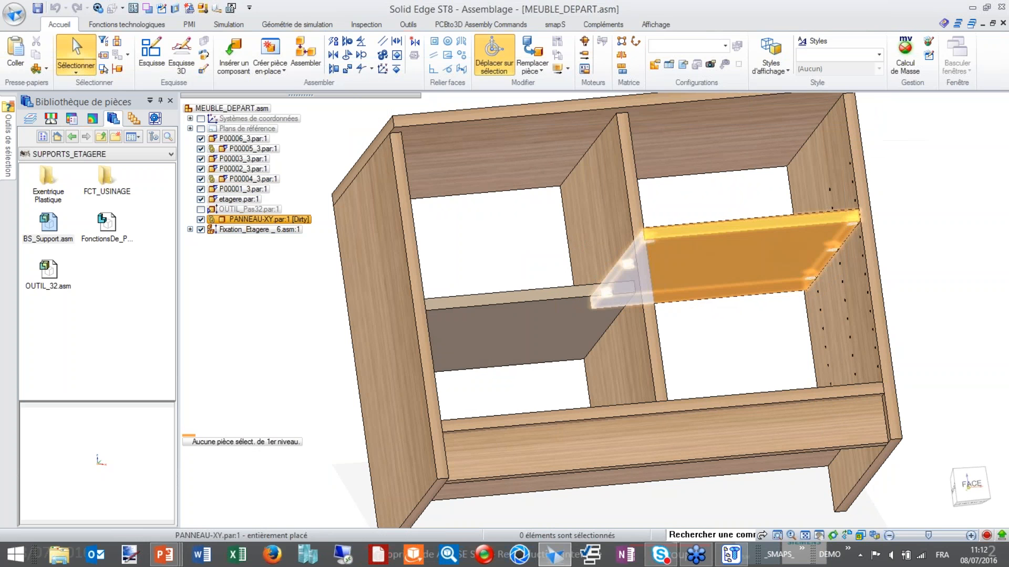
middle_drag(706, 292, 546, 326)
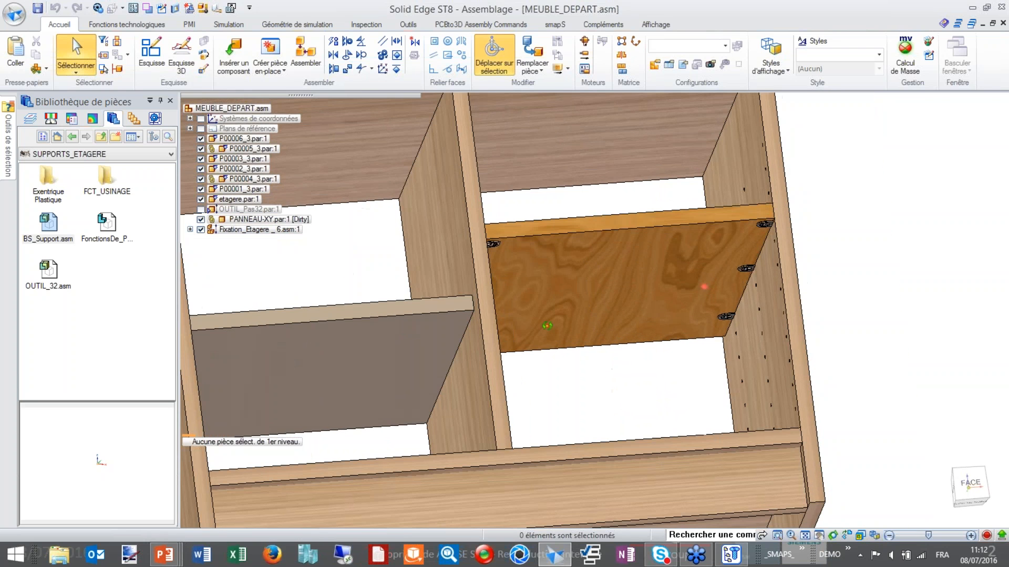
Step: Hide the Fixation_Etagere _ 6.asm support set and inspect the machined pockets along both ends of the new shelf's underside
click(201, 229)
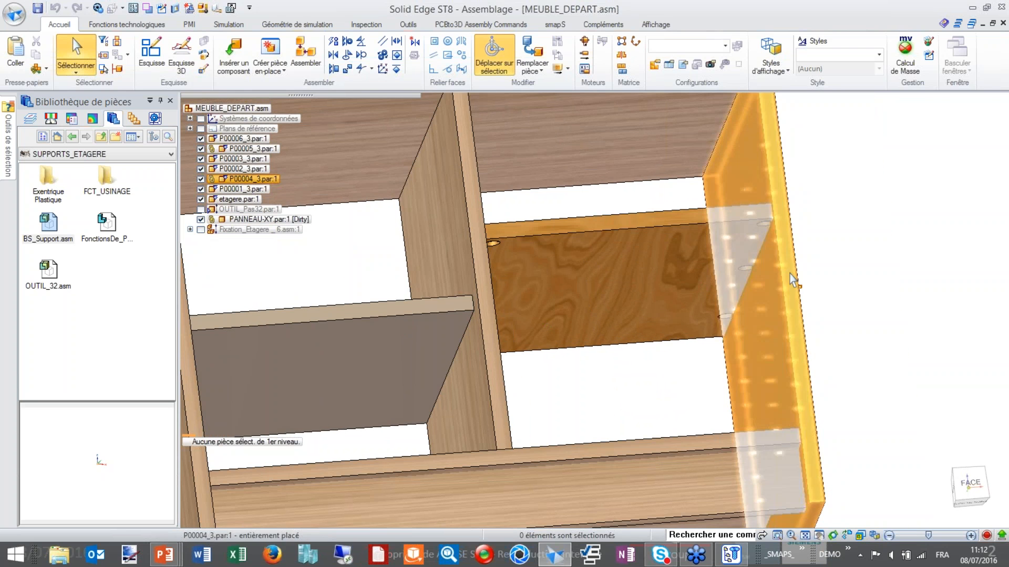
middle_drag(792, 279, 790, 244)
scroll(791, 263, up, 6)
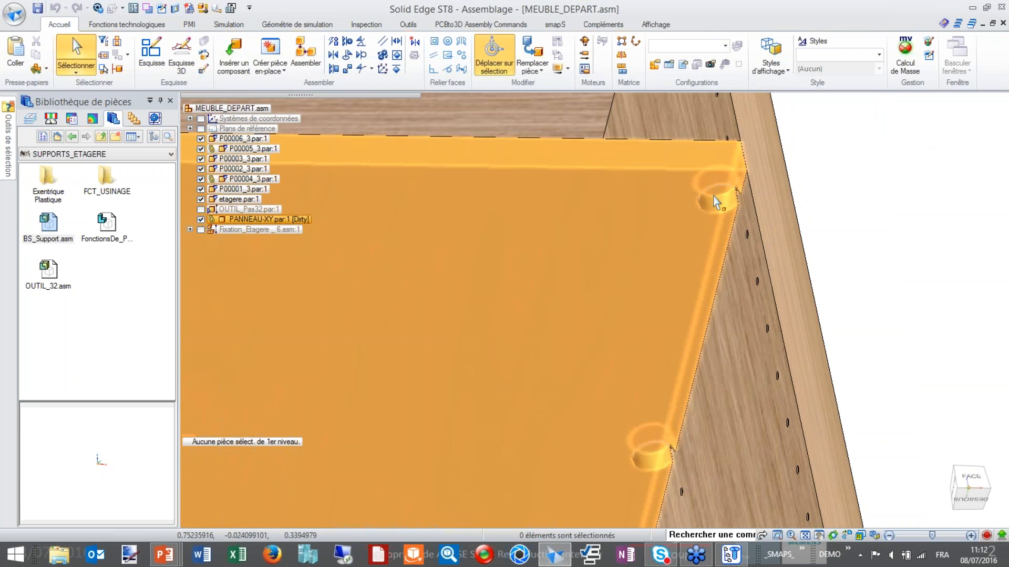
scroll(711, 217, down, 5)
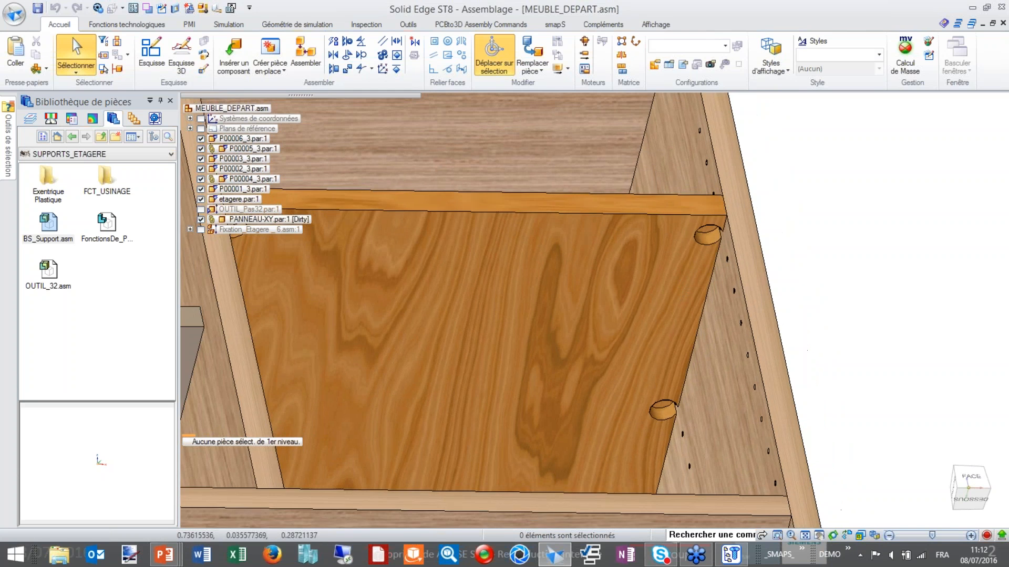
key(ctrl+f)
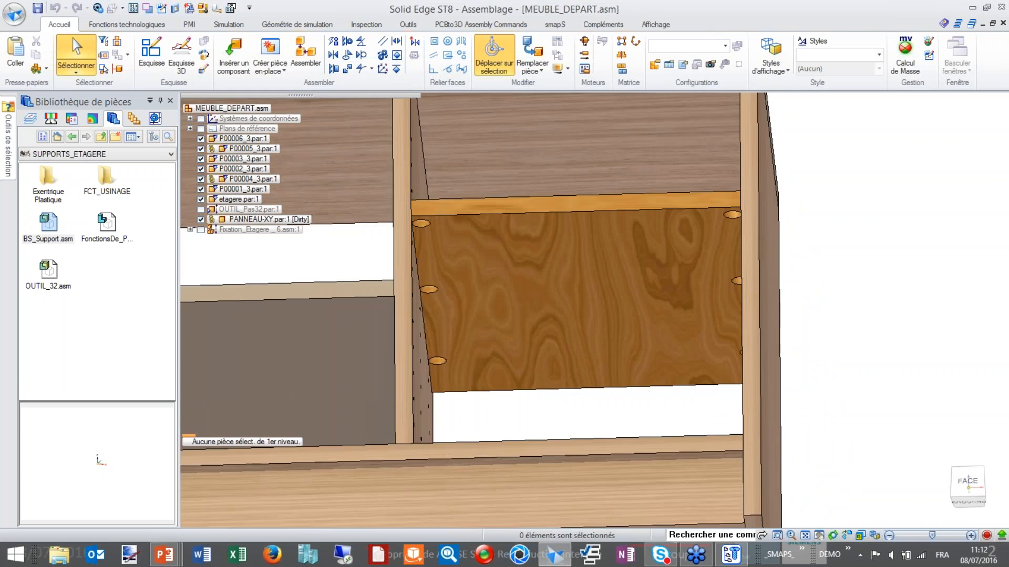
key(ctrl+i)
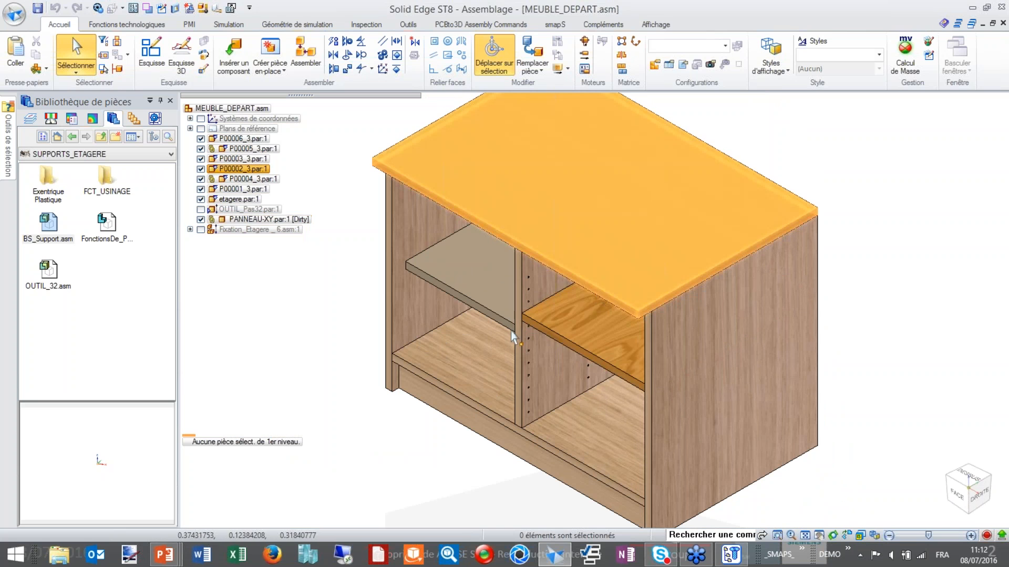
Step: Apply the chene face style to both shelves, etagere.par and PANNEAU-XY.par, and save the assembly
middle_drag(540, 330, 570, 302)
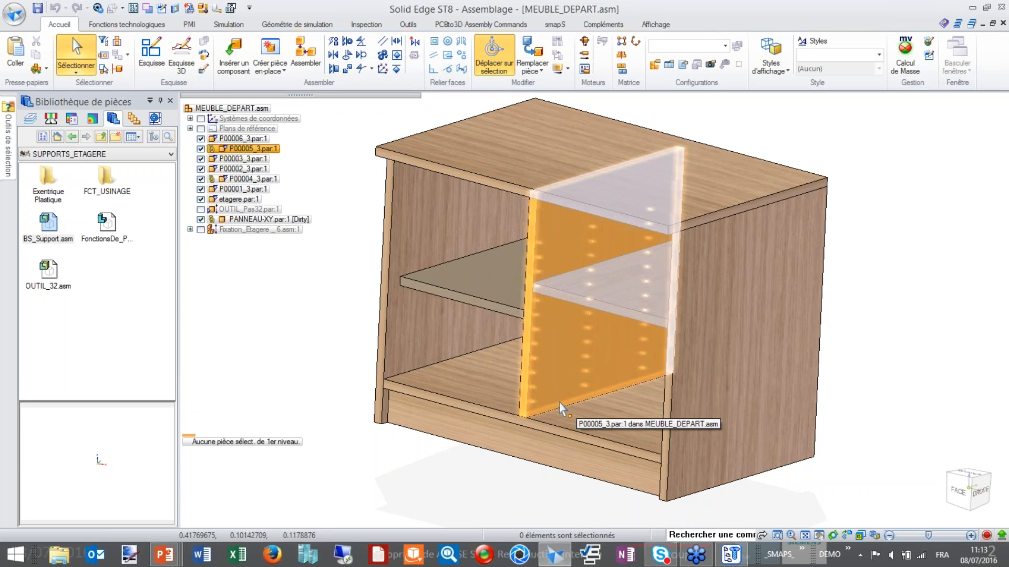
scroll(560, 408, up, 2)
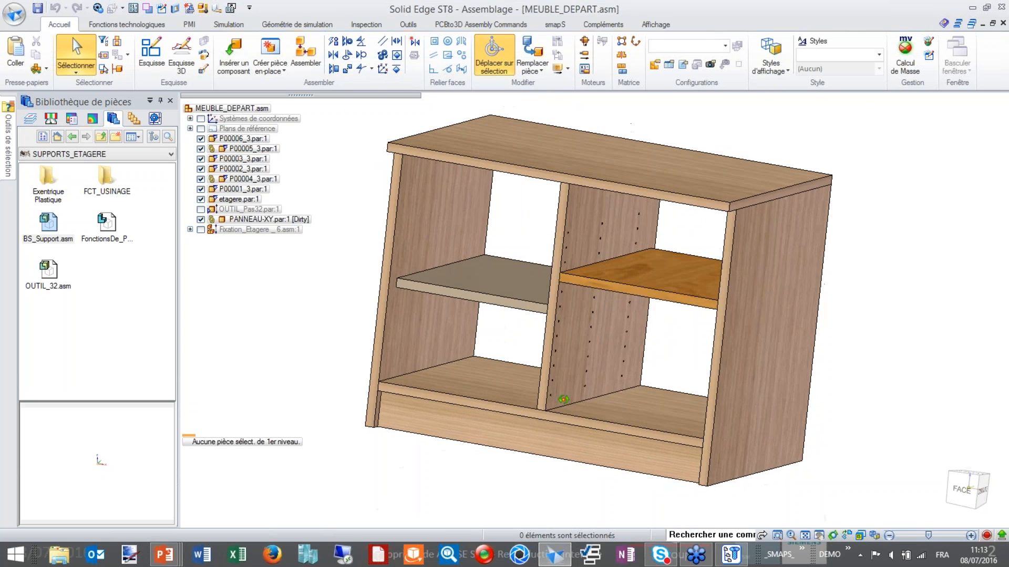
scroll(548, 410, up, 1)
click(667, 258)
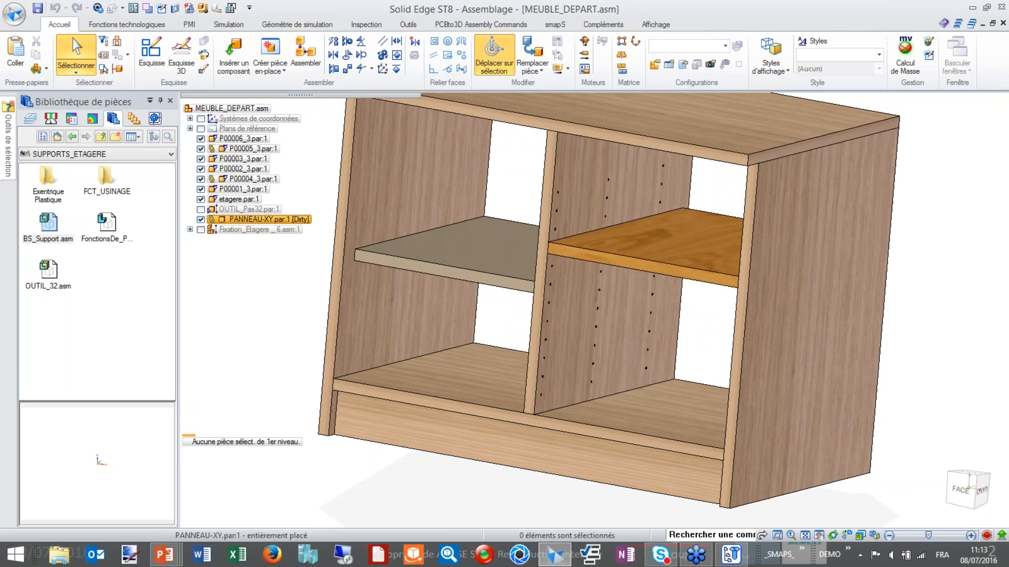
ctrl+click(520, 265)
click(842, 70)
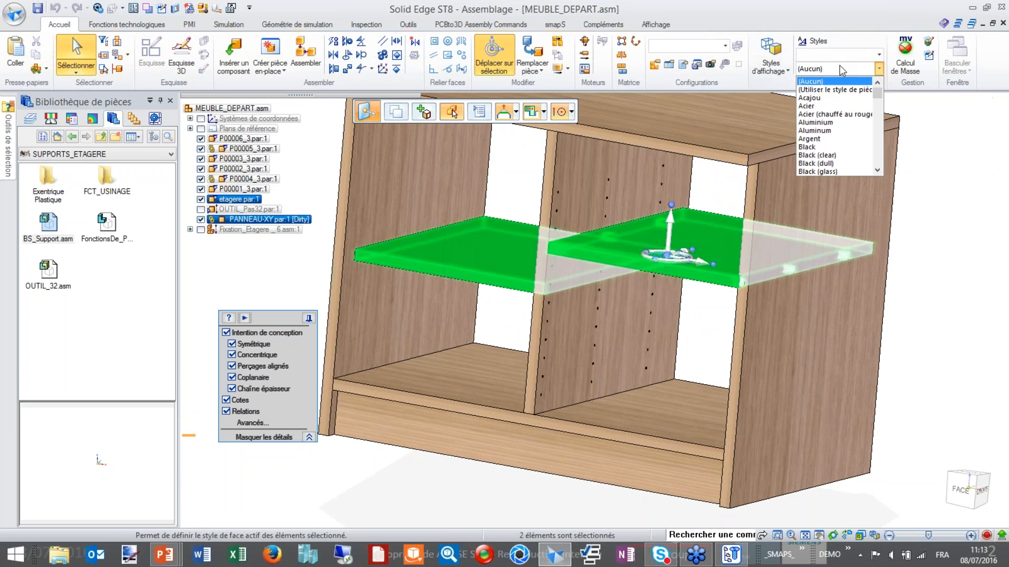
text(chene)
key(Return)
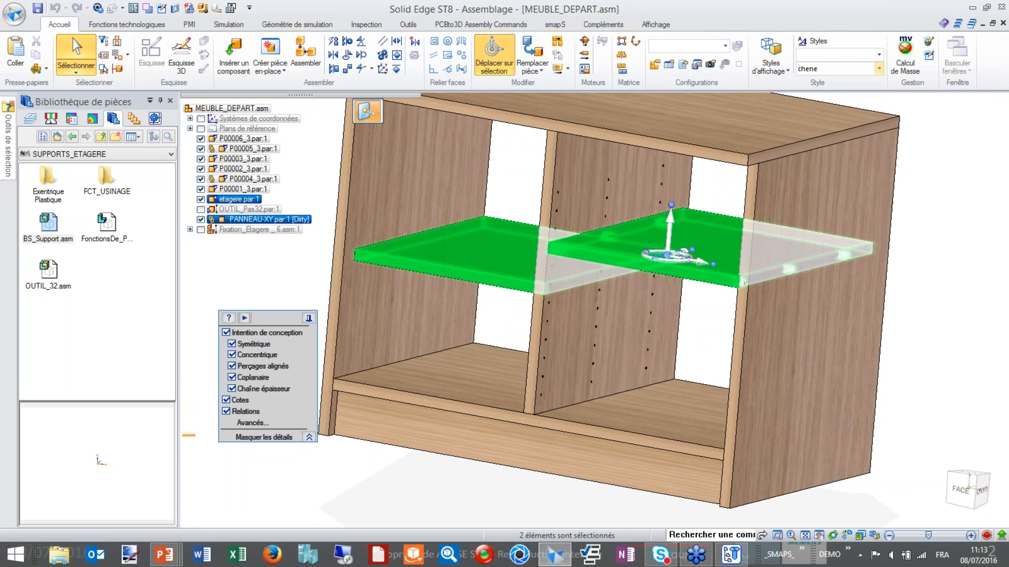
key(Escape)
scroll(830, 347, down, 2)
mouse_move(830, 347)
middle_down()
mouse_move(845, 304)
mouse_move(846, 341)
middle_up()
key(ctrl+s)
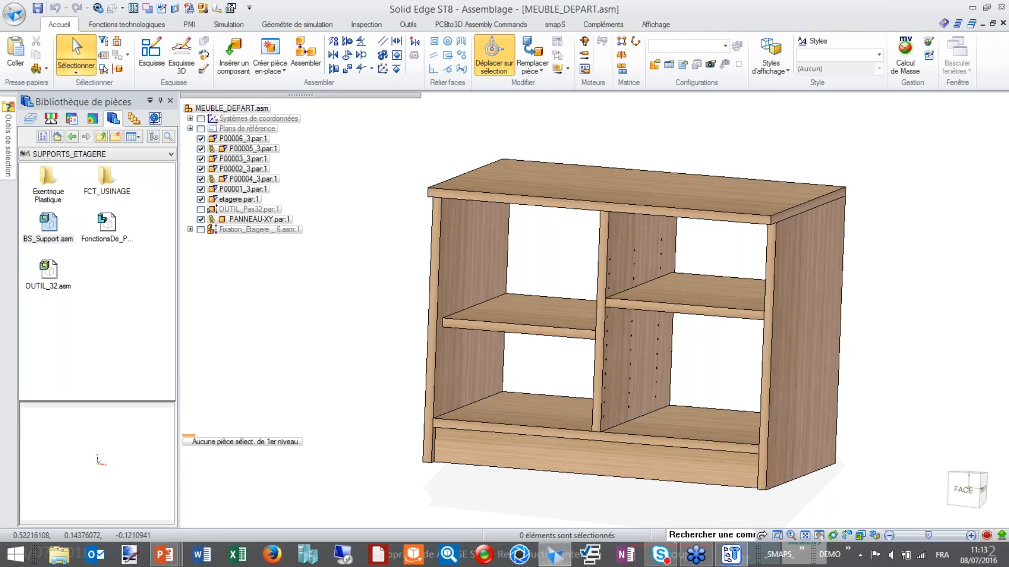
Step: Insert the PAIRE drawer slide set from the BOIS\GLISSIERES category of the Standard Parts library
click(731, 554)
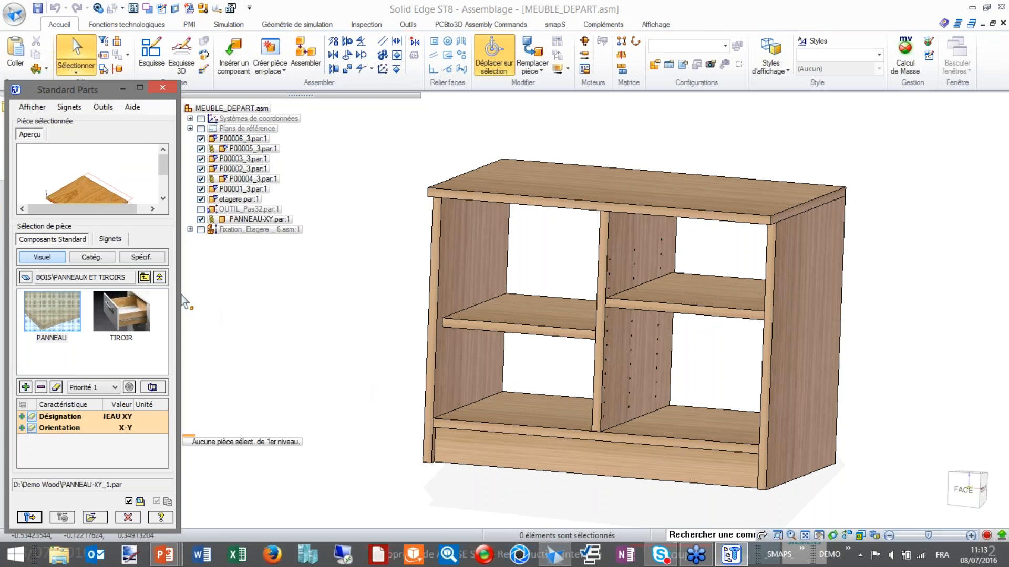
click(144, 278)
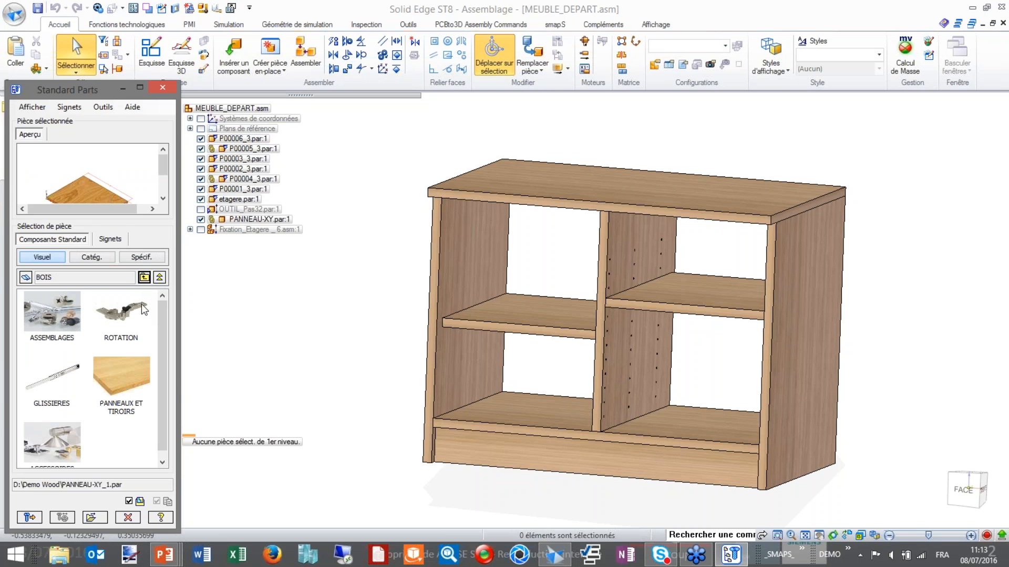
double_click(49, 374)
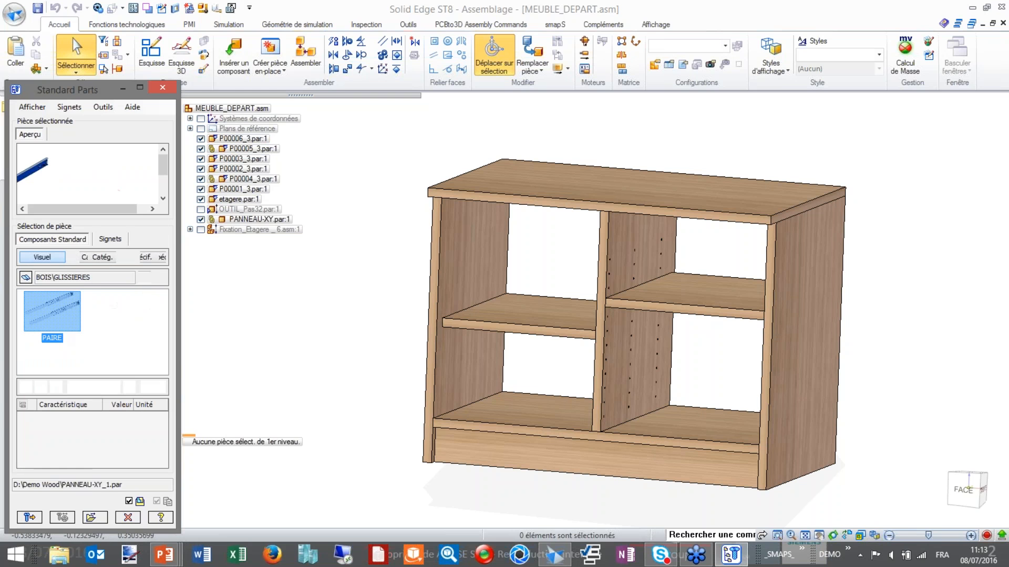
click(29, 517)
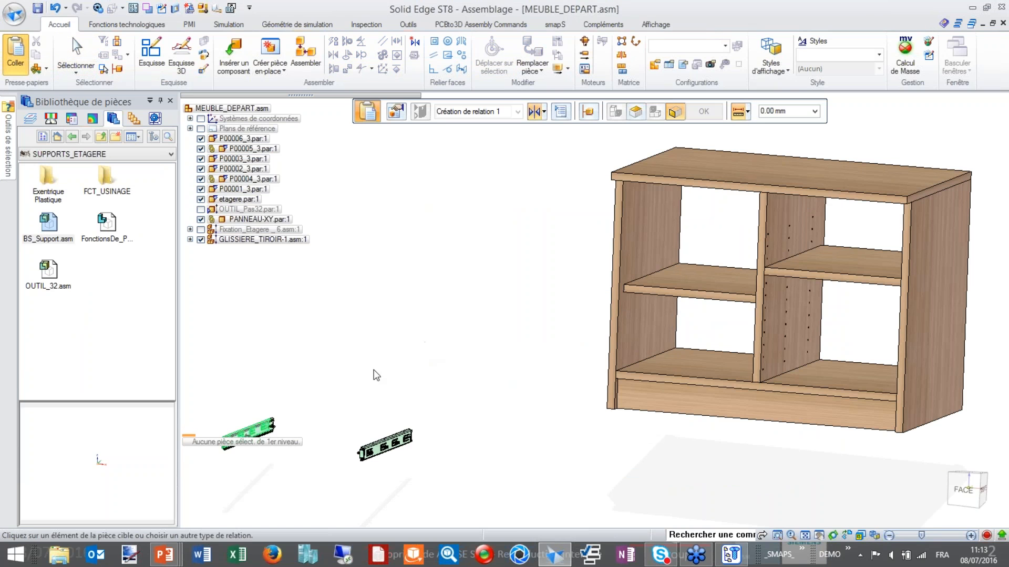
Step: Mate the drawer slide pair to the left side panel's inner face and the central divider's facing side with 0.00 mm offsets
scroll(314, 402, down, 1)
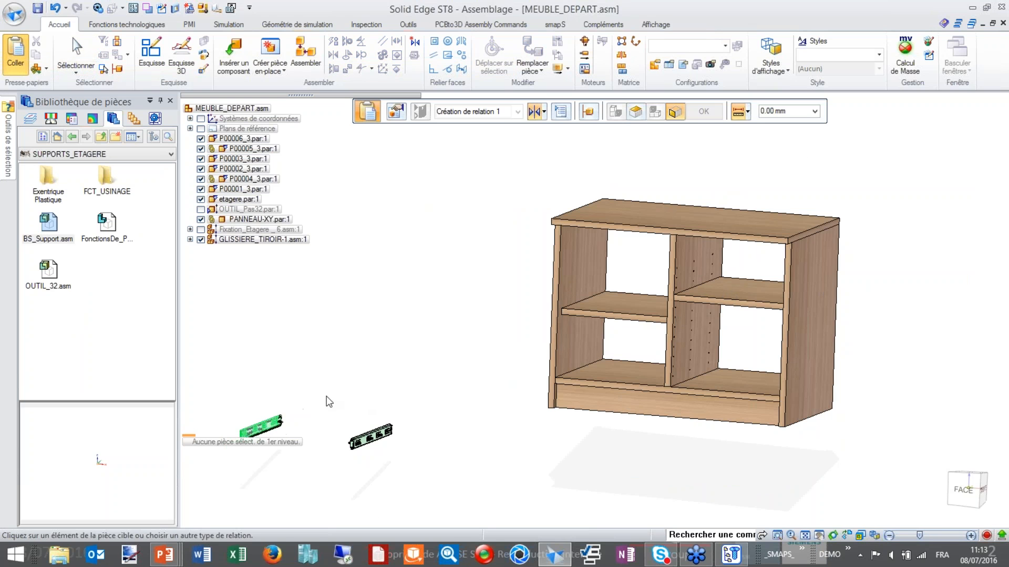
middle_drag(326, 390, 368, 381)
click(572, 258)
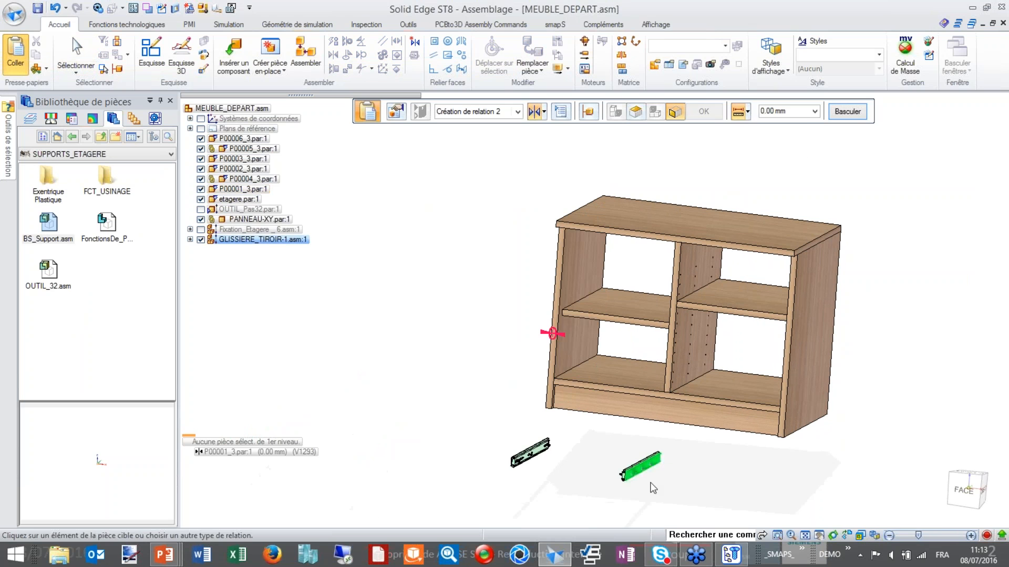
key(ctrl+f)
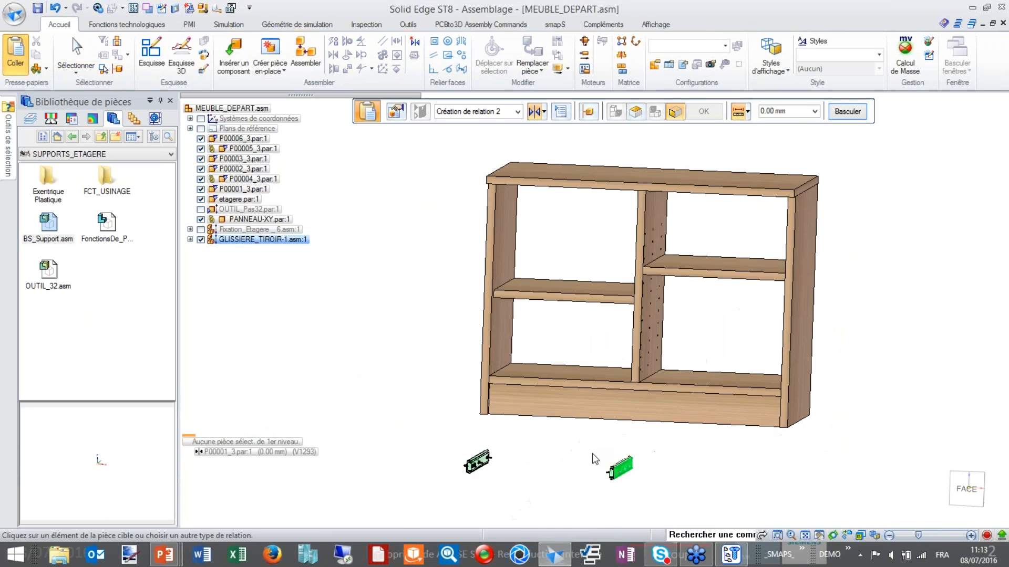
middle_drag(613, 483, 554, 337)
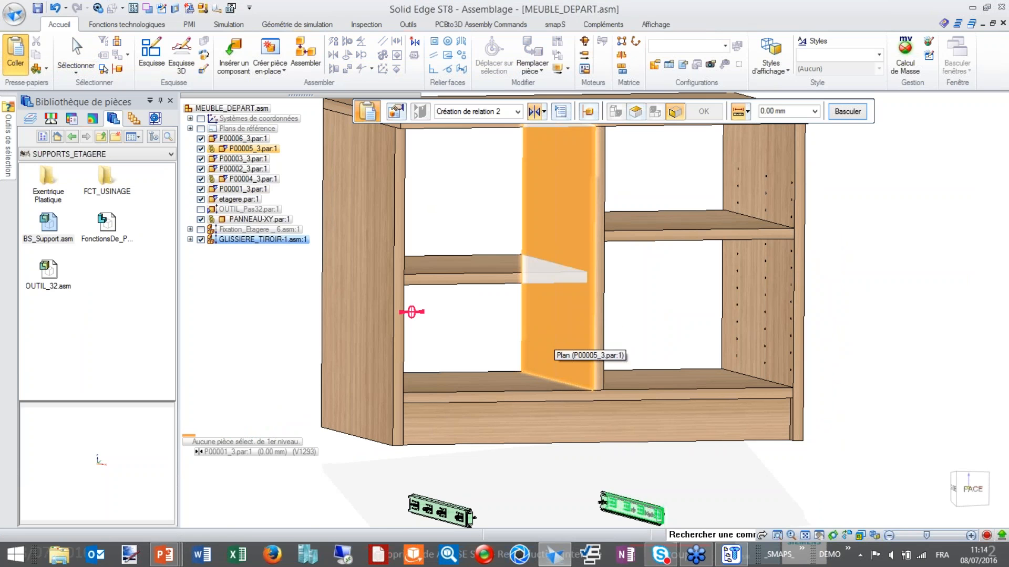
click(553, 346)
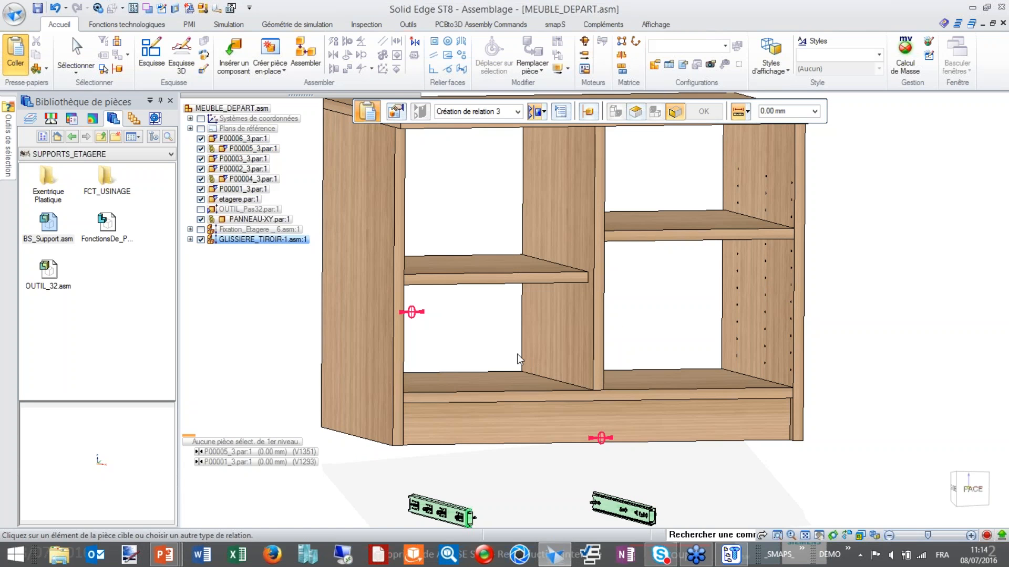
Step: Finish positioning the drawer slide pair in the left compartment, at the cabinet's front and just beneath the top panel
click(517, 354)
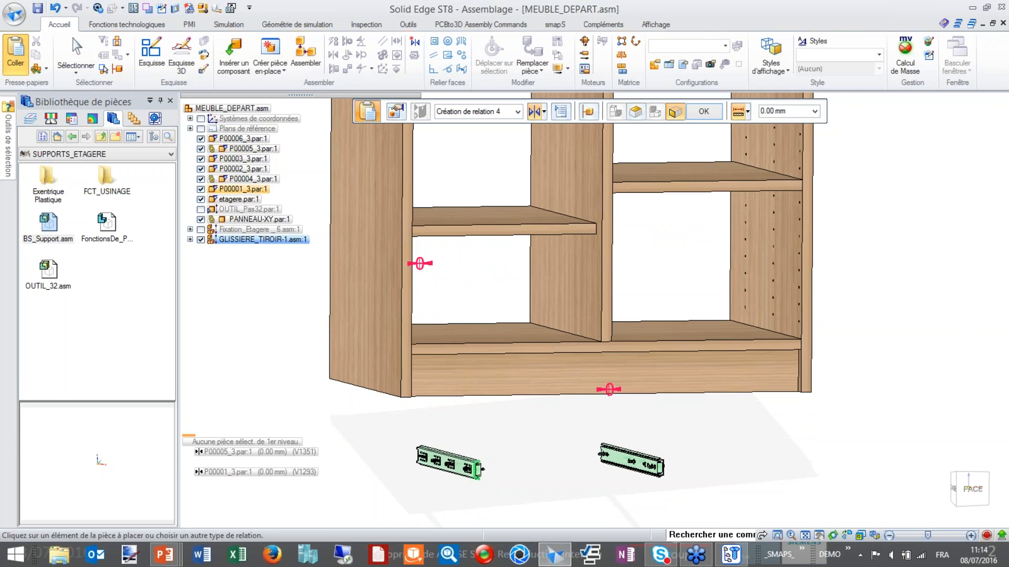
click(466, 262)
click(471, 224)
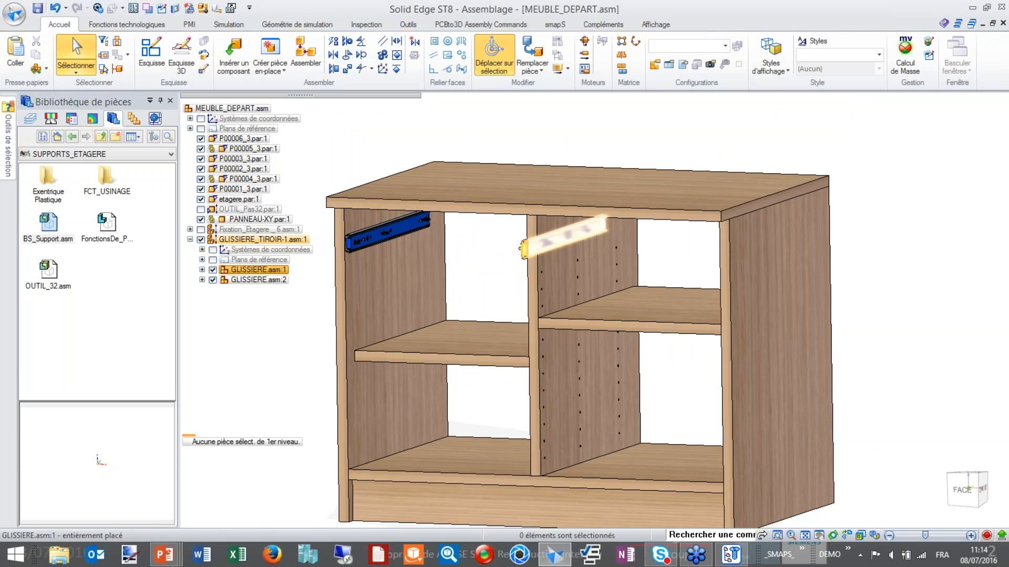
Step: Make the GLISSIERE.asm:1 and GLISSIERE.asm:2 slide subassemblies adjustable within GLISSIERE_TIROIR-1.asm
click(257, 270)
ctrl+click(254, 280)
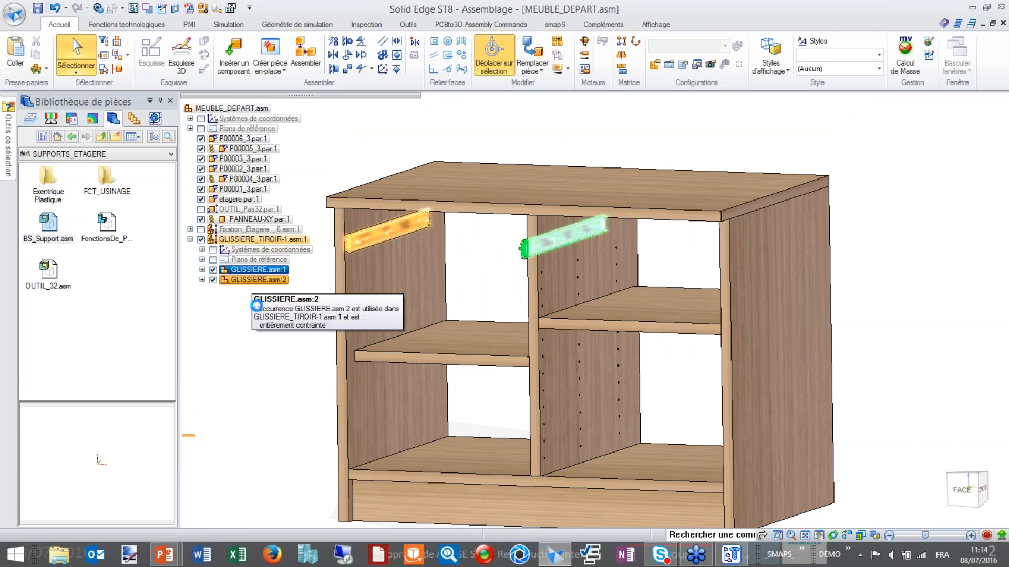
middle_drag(286, 327, 410, 143)
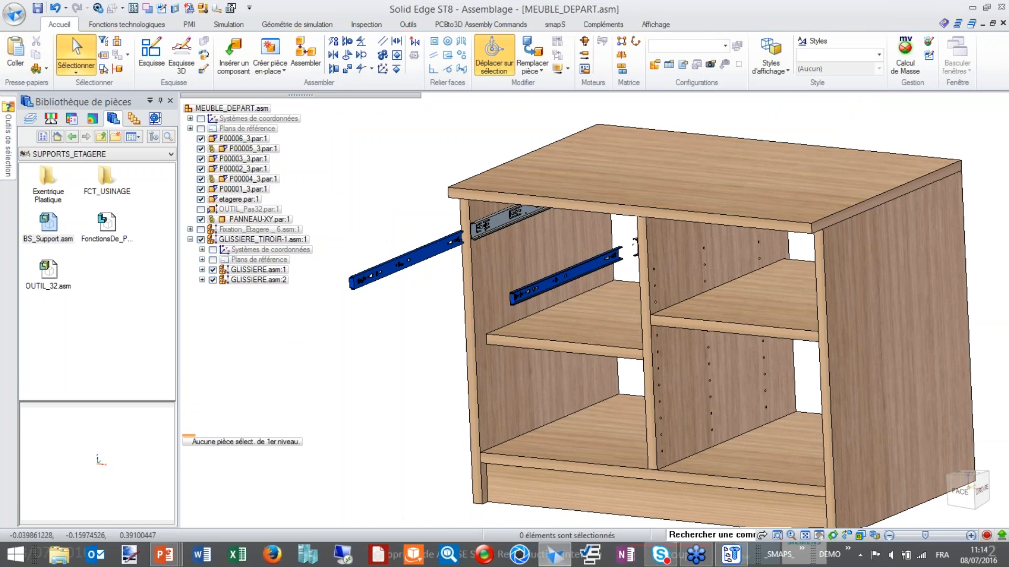
Step: Check the travel of the paired drawer slides by moving the left slide's rail in and out with the Assemble command
click(314, 58)
click(380, 278)
drag(451, 246, 491, 240)
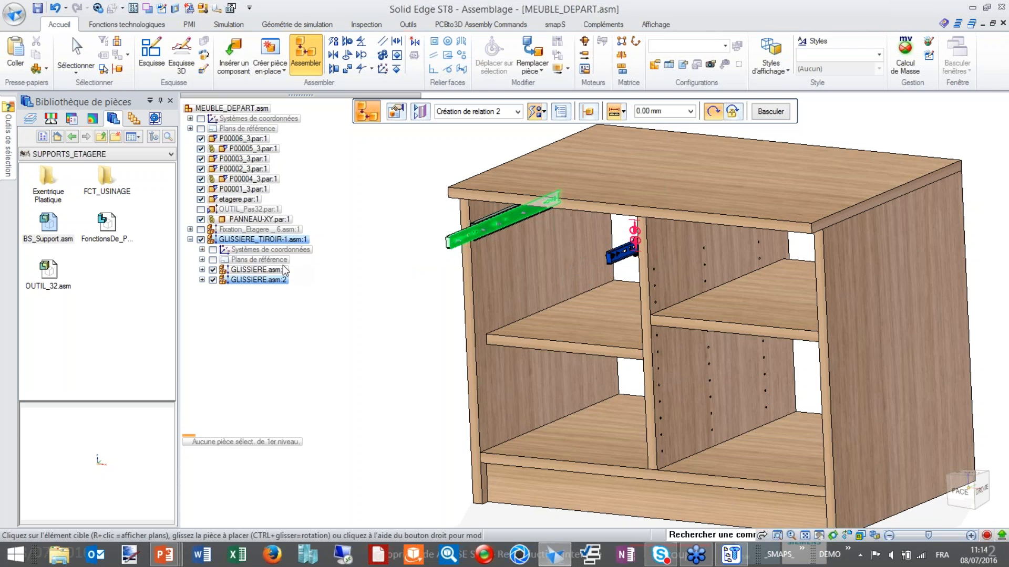
click(450, 247)
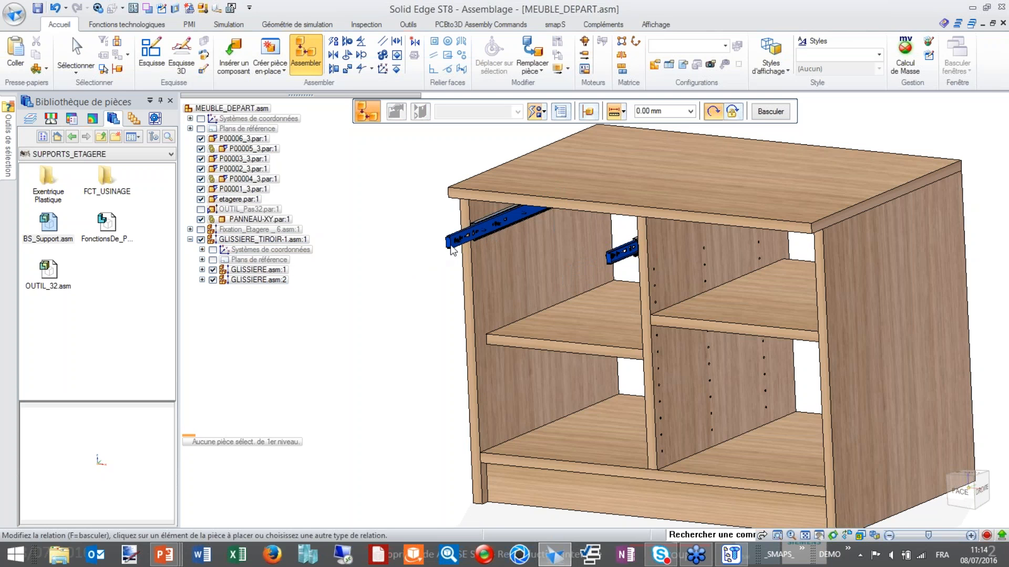
click(483, 235)
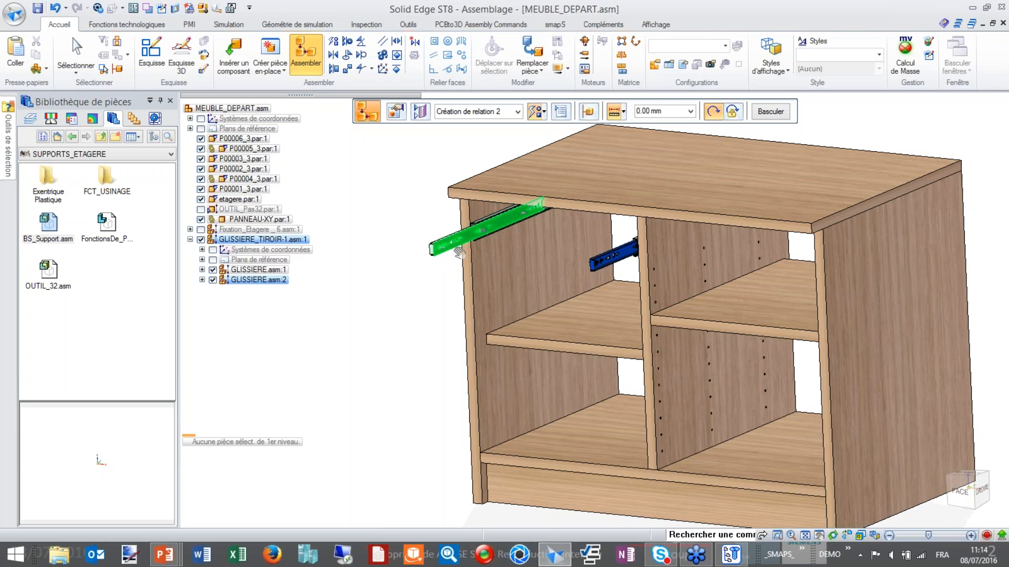
drag(477, 249, 465, 253)
key(Escape)
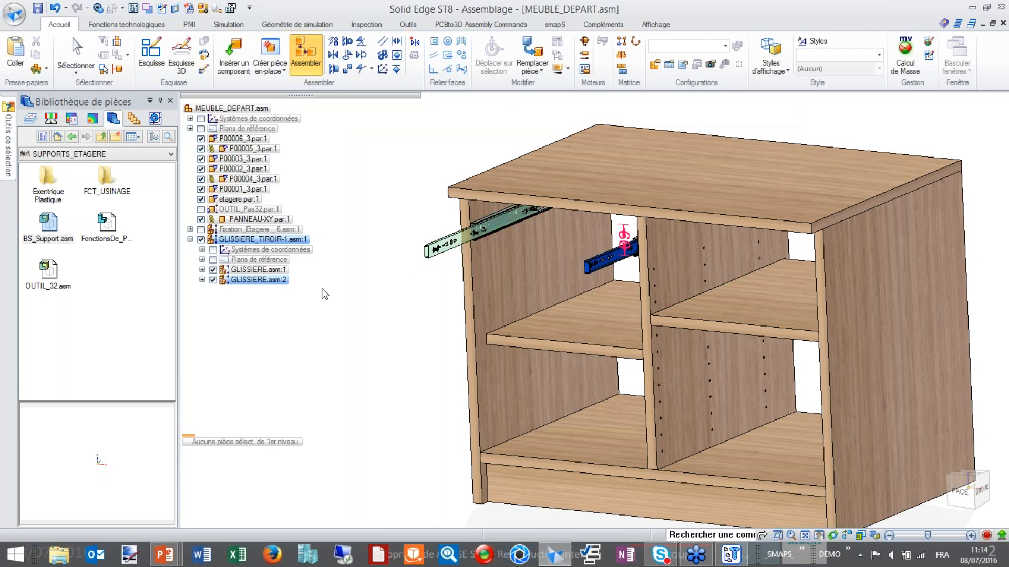
Step: Set the GLISSIERE.asm:1 slide subassembly to a rigid assembly
click(257, 270)
right_click(257, 270)
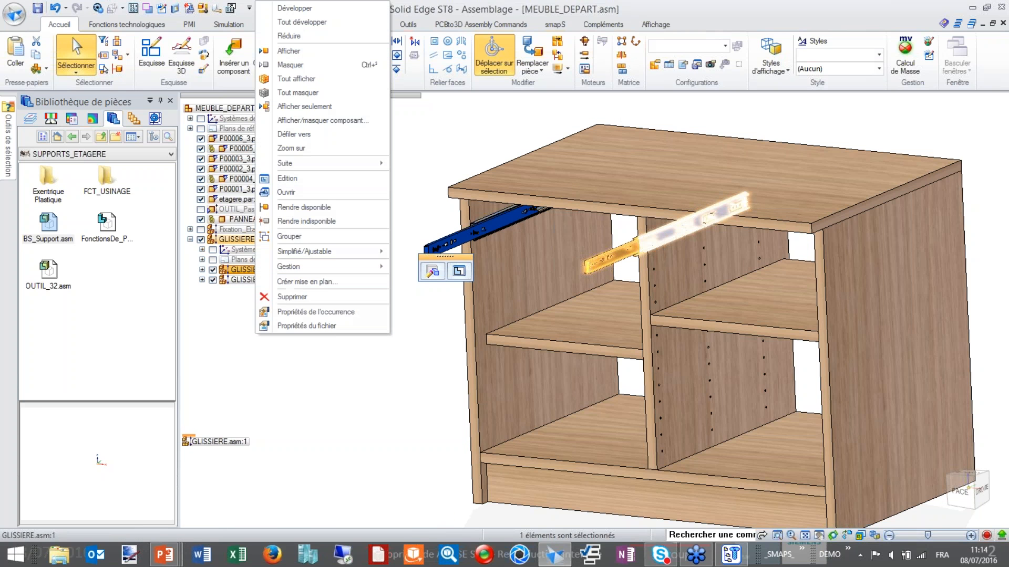
mouse_move(303, 252)
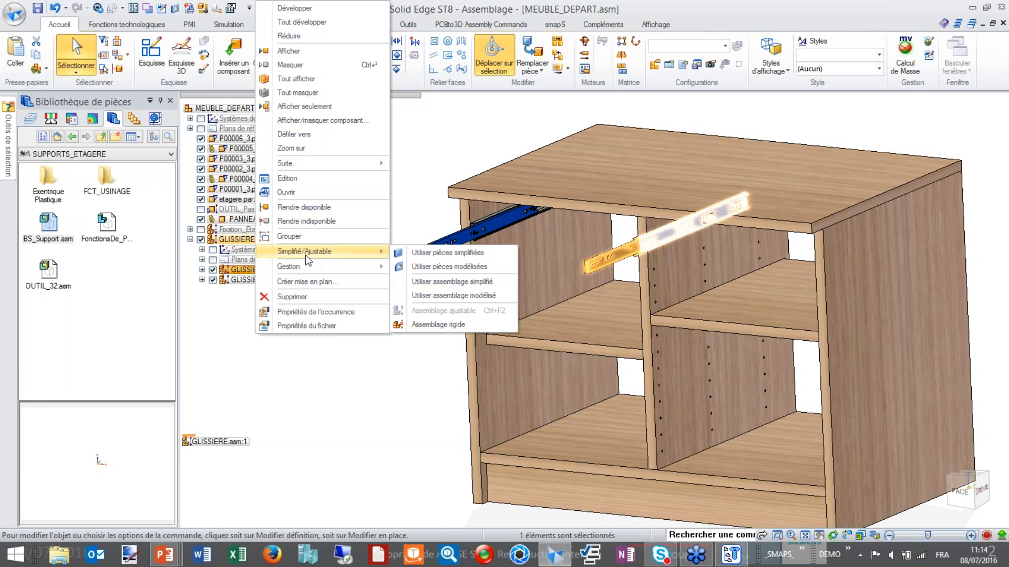
click(447, 326)
click(416, 328)
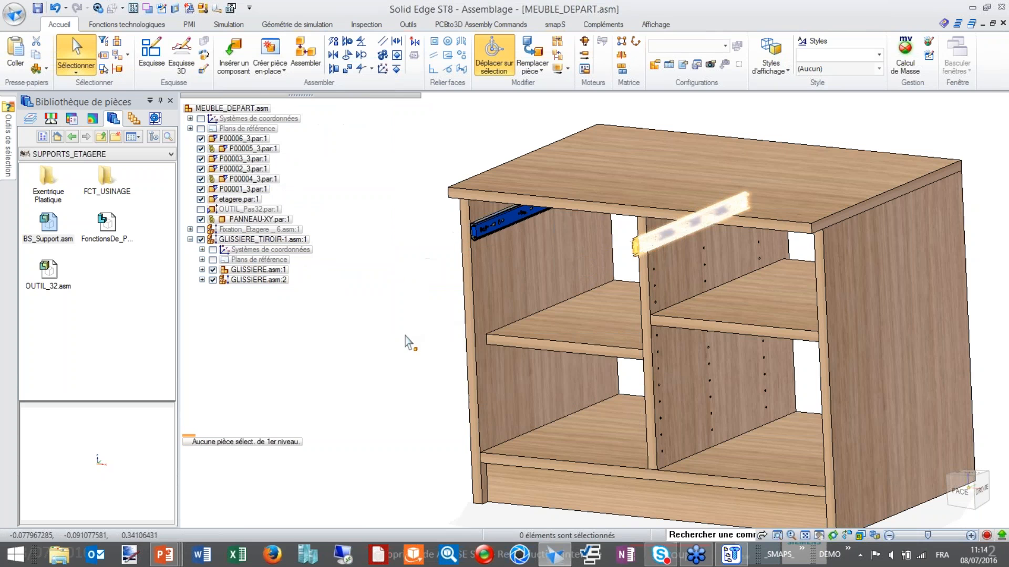
middle_drag(415, 317, 376, 322)
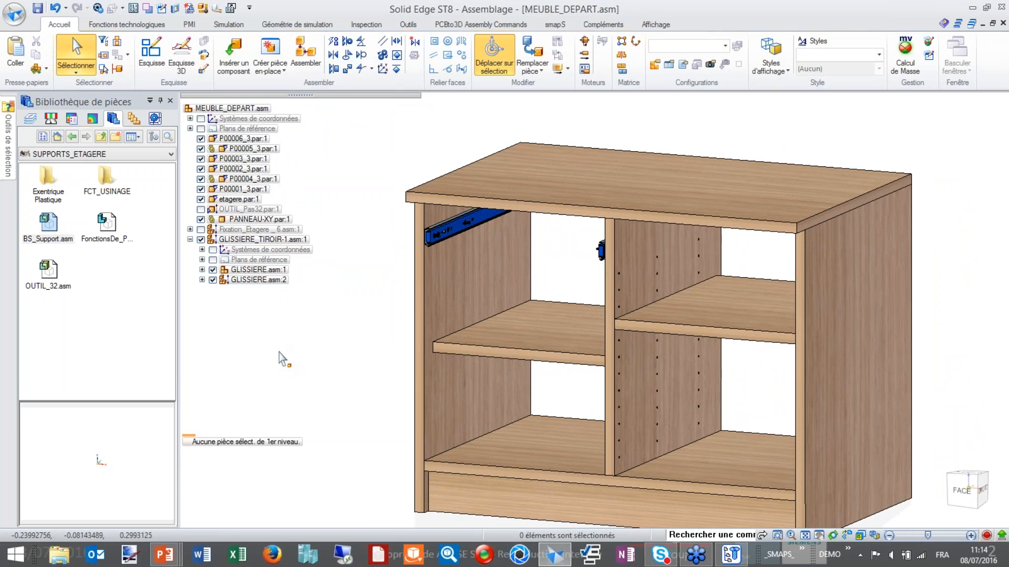
Step: Insert a TIROIR with Tenon Aronde and Type Facade from the BOIS\PANNEAUX ET TIROIRS standard parts, adapting its dimensions to the left compartment
click(153, 138)
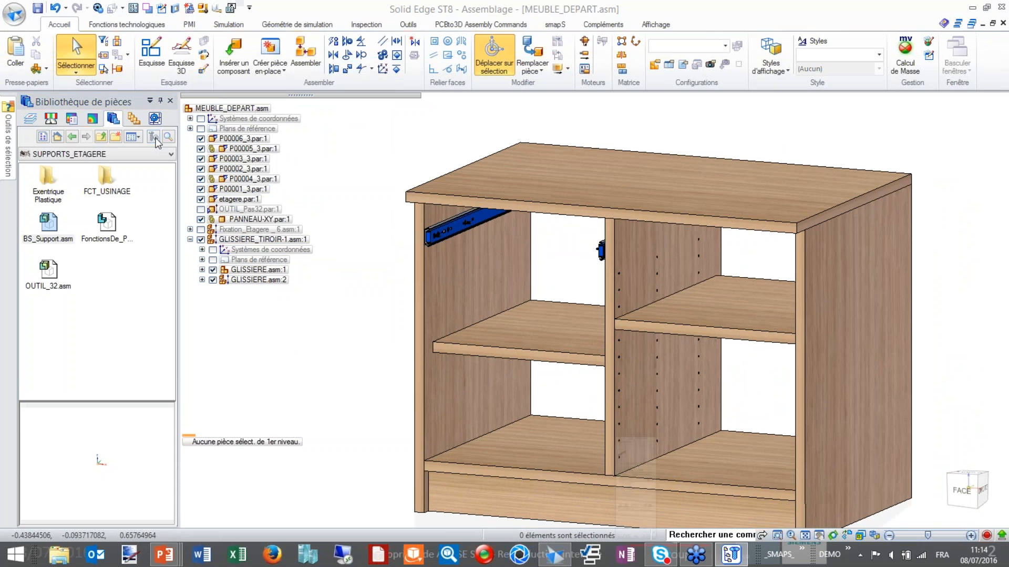
click(144, 278)
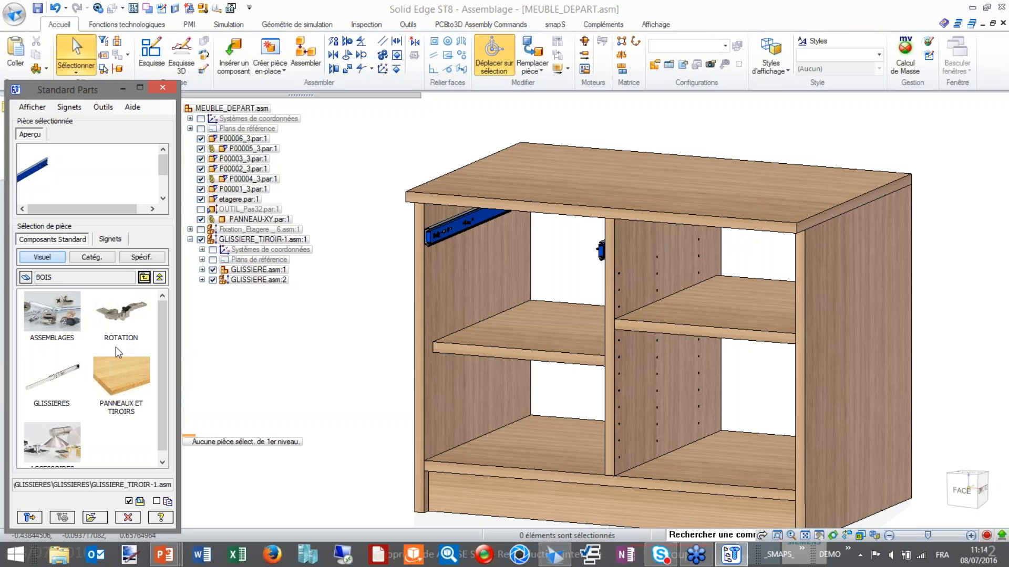
double_click(117, 368)
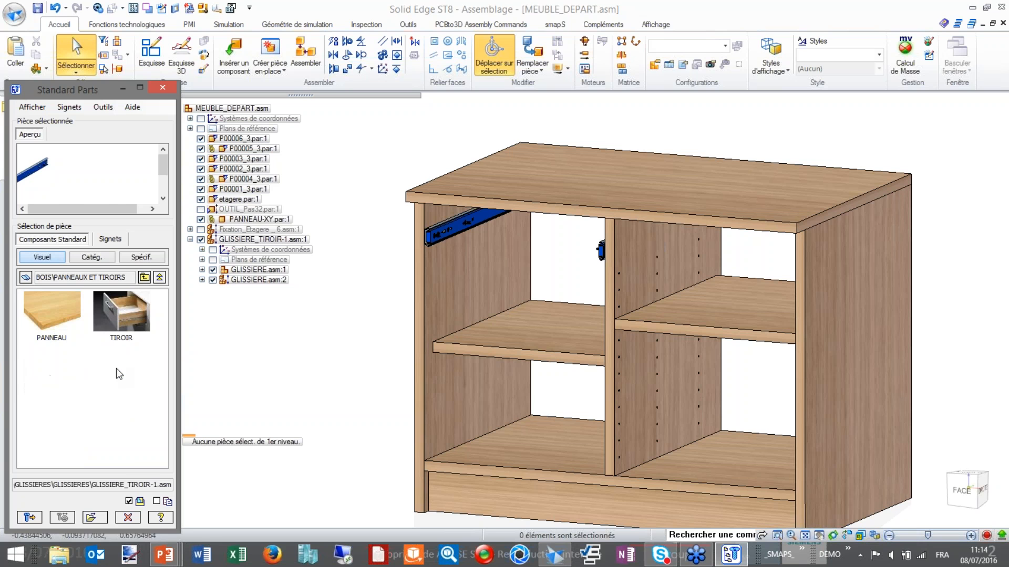
click(128, 316)
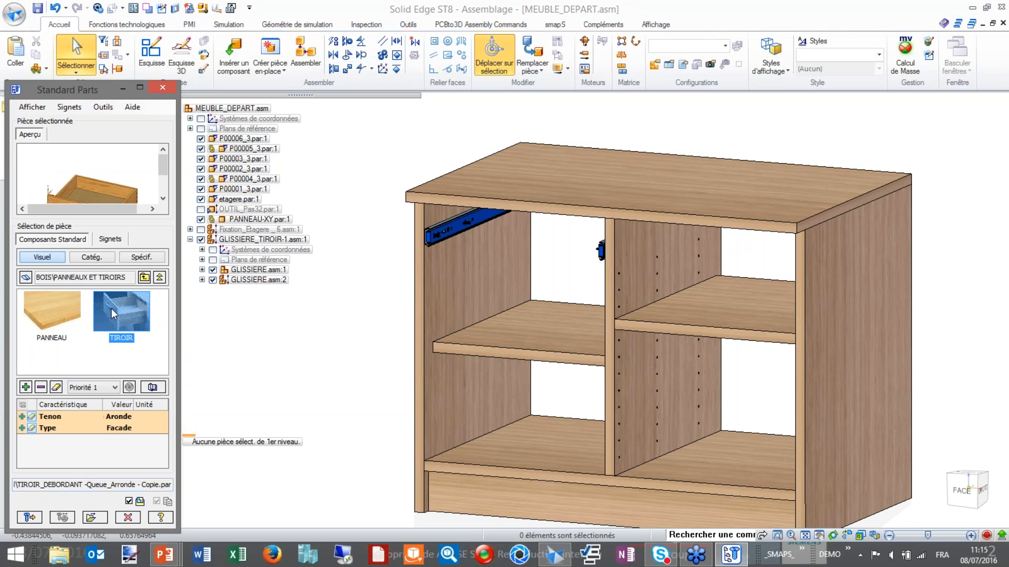
click(30, 518)
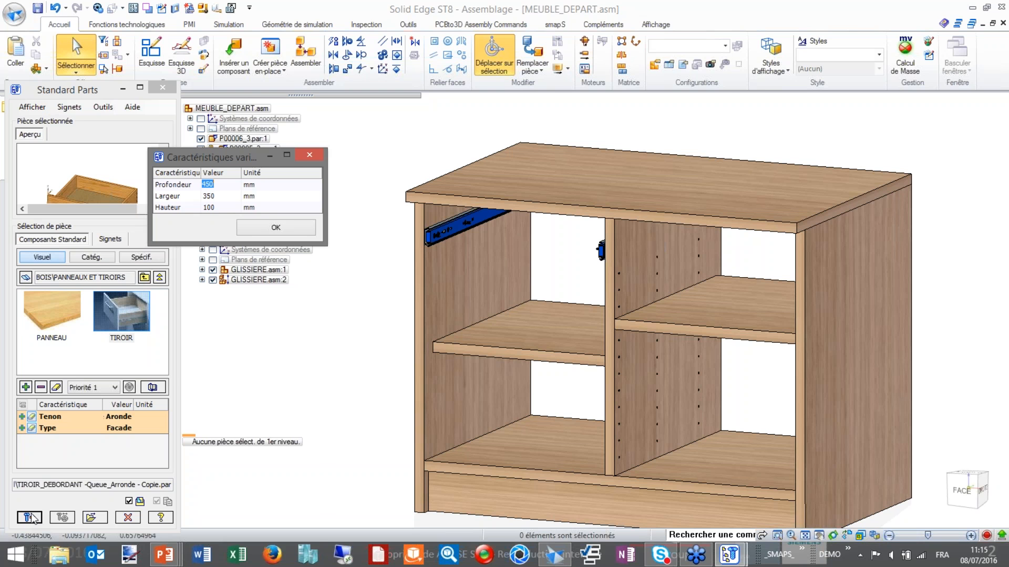
text(4)
key(Tab)
text(1)
click(265, 229)
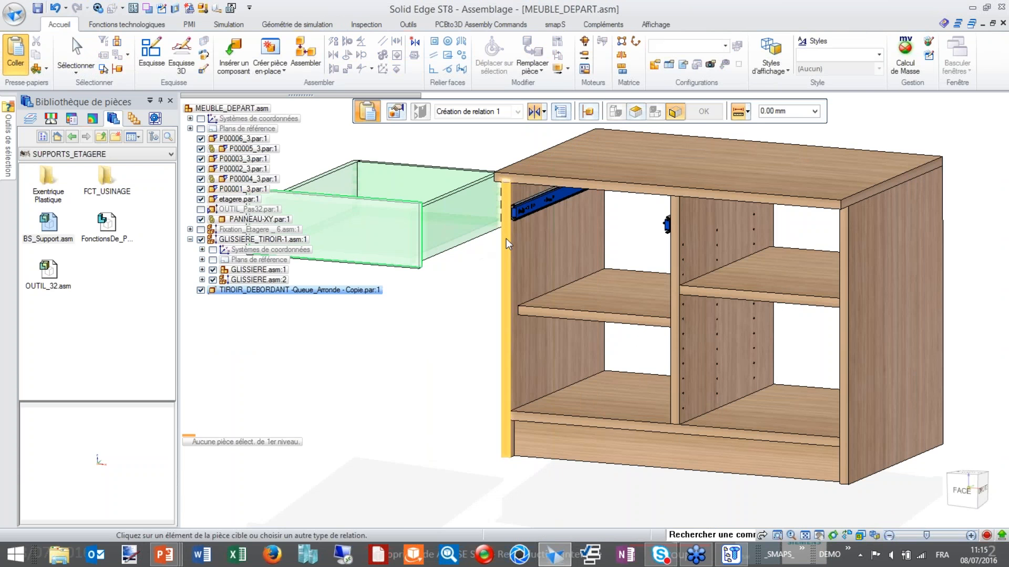
Step: Position the drawer with its front against the left side panel's edge at 0 mm, 4 mm from the top panel, and its side against the slide
click(507, 244)
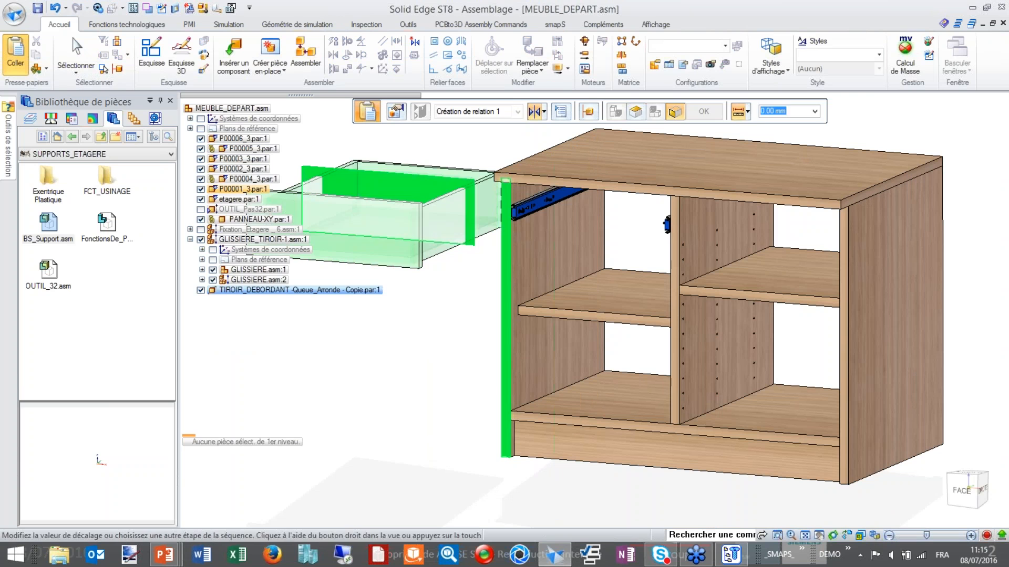
click(583, 233)
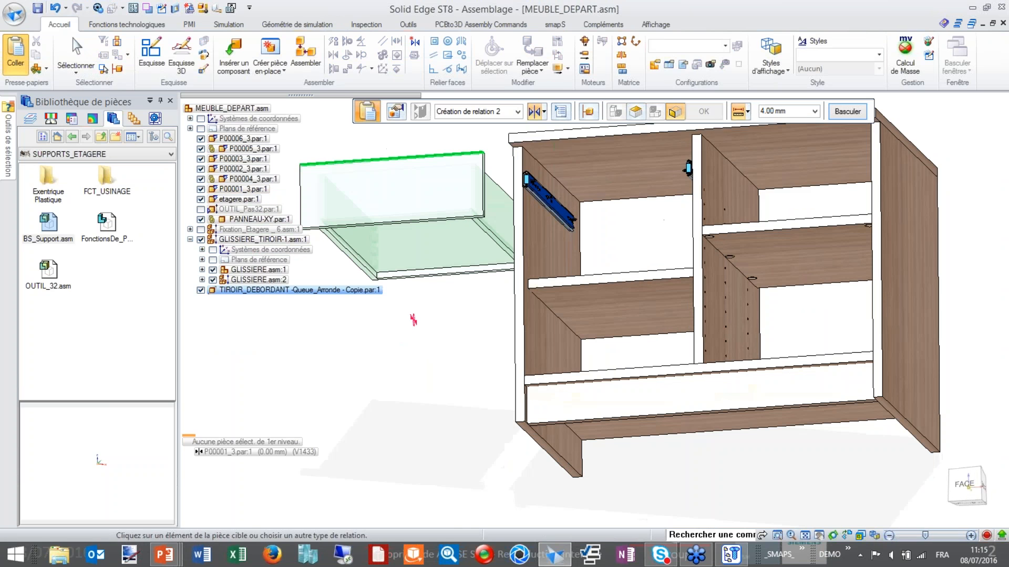
click(558, 212)
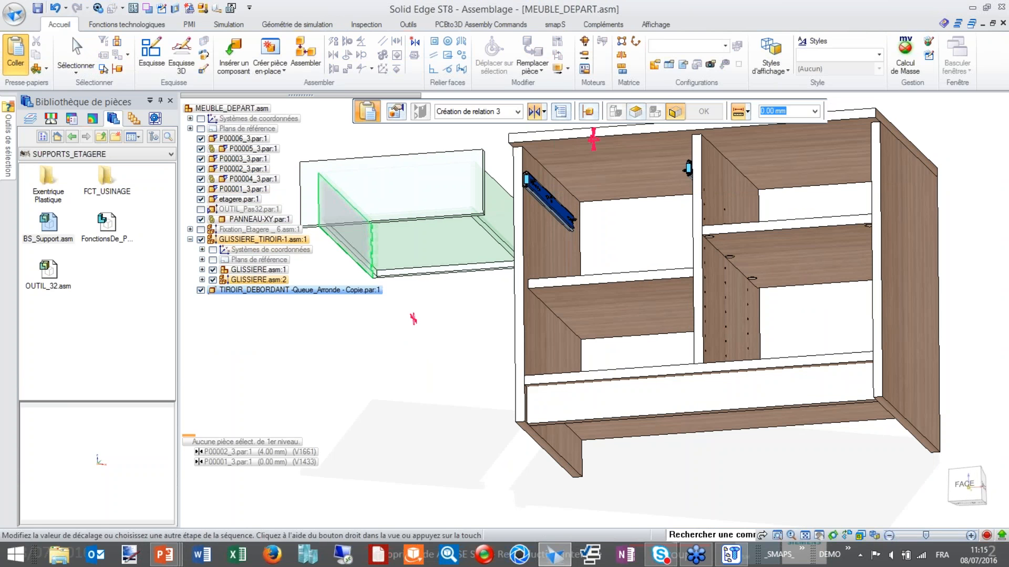
middle_drag(624, 263, 636, 202)
key(ctrl+f)
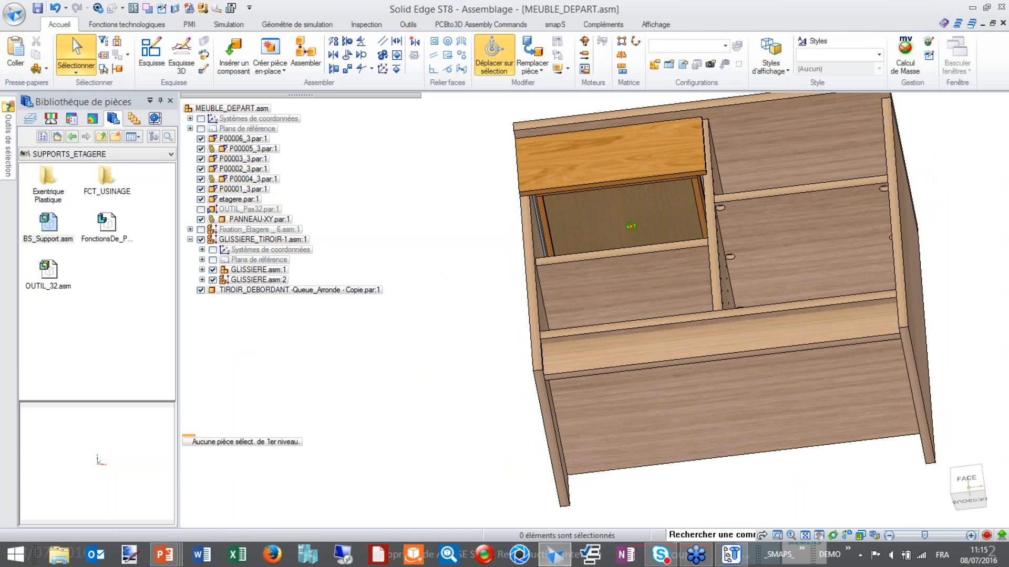
scroll(528, 282, down, 2)
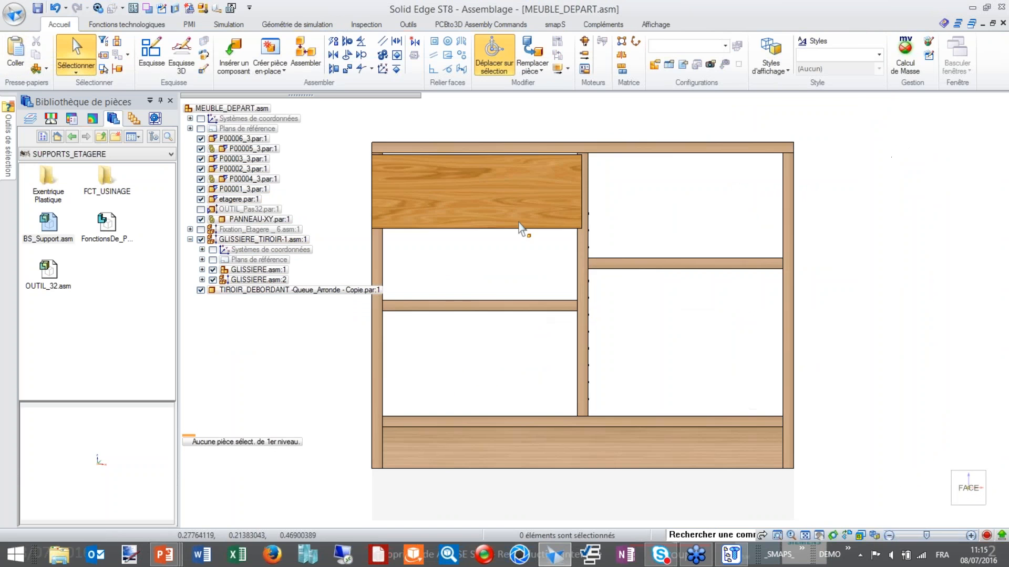
Step: Open the drawer part, examine its list of modelled bodies, and return to the cabinet assembly
click(517, 218)
right_click(487, 283)
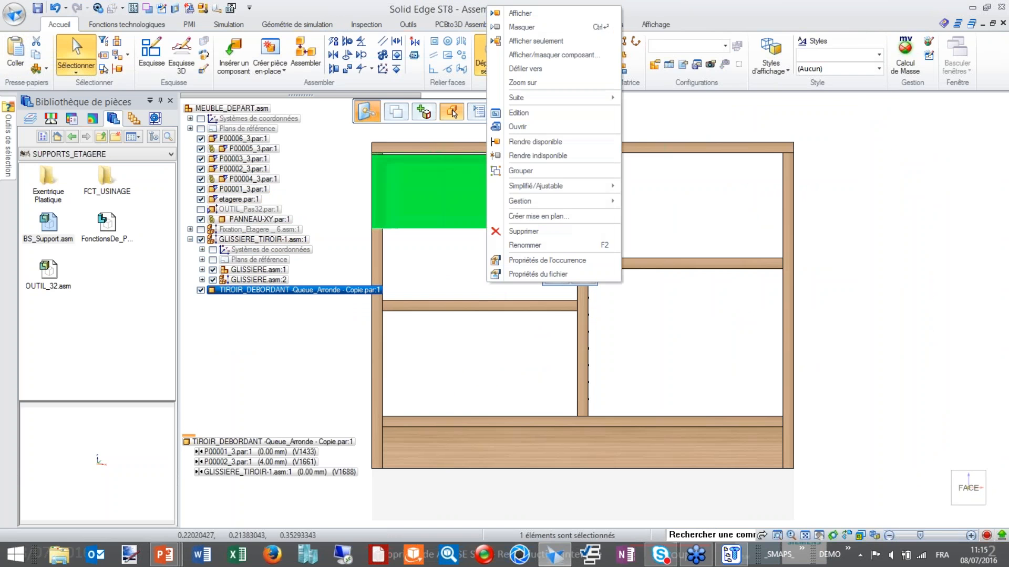
click(547, 131)
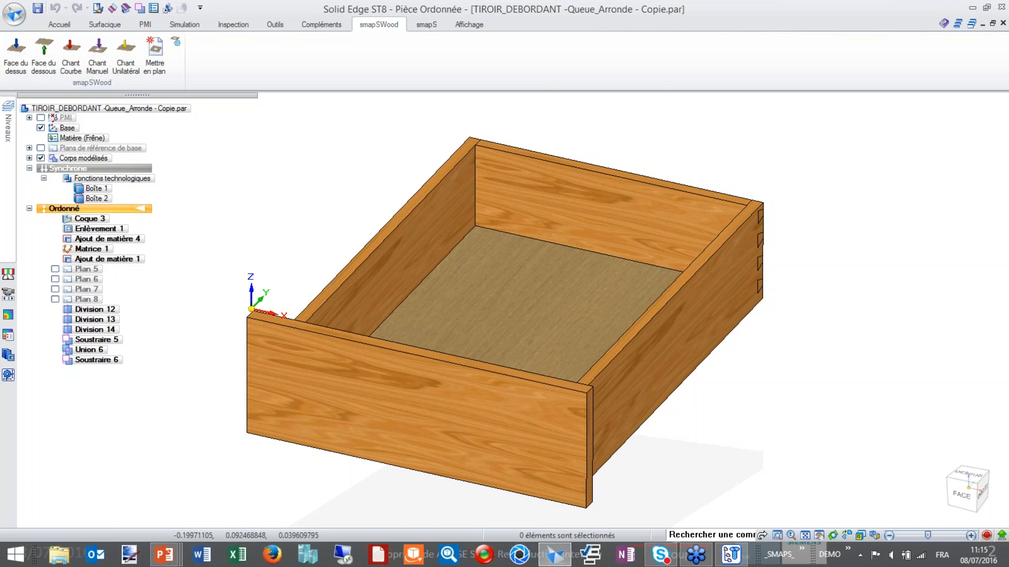
click(29, 158)
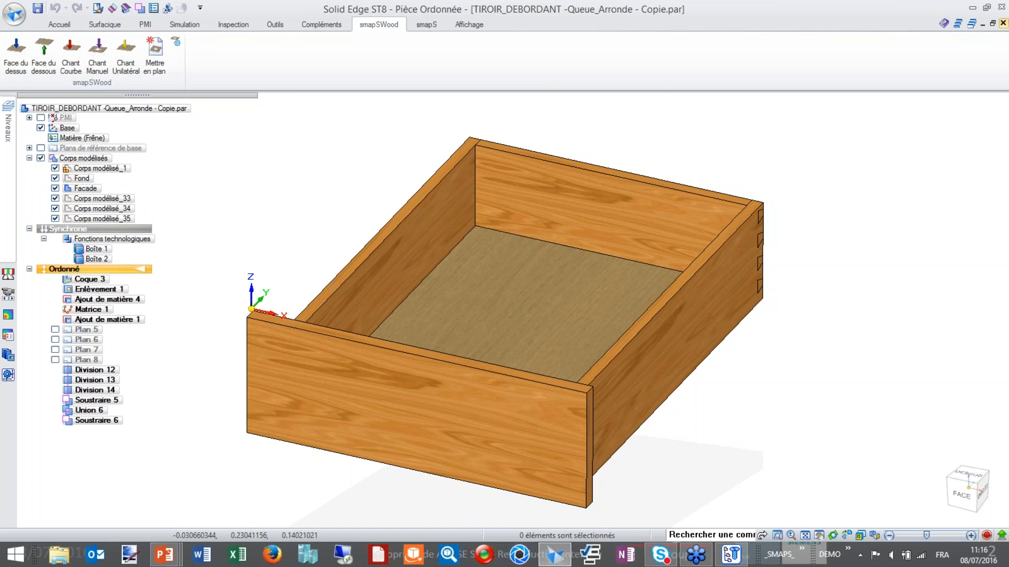
click(1003, 23)
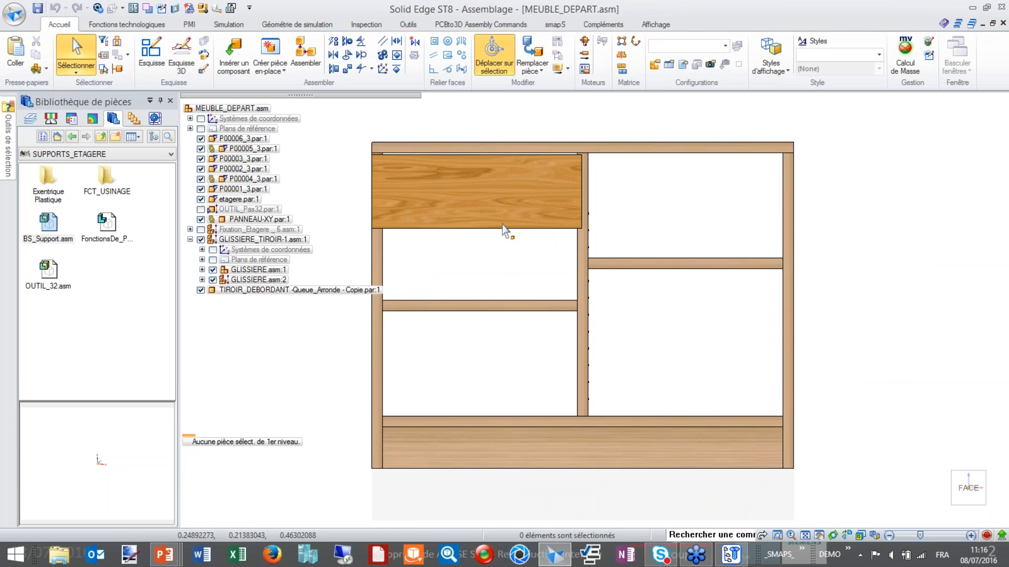
Step: Apply a light wood face style to the drawer to match the rest of the cabinet
click(503, 230)
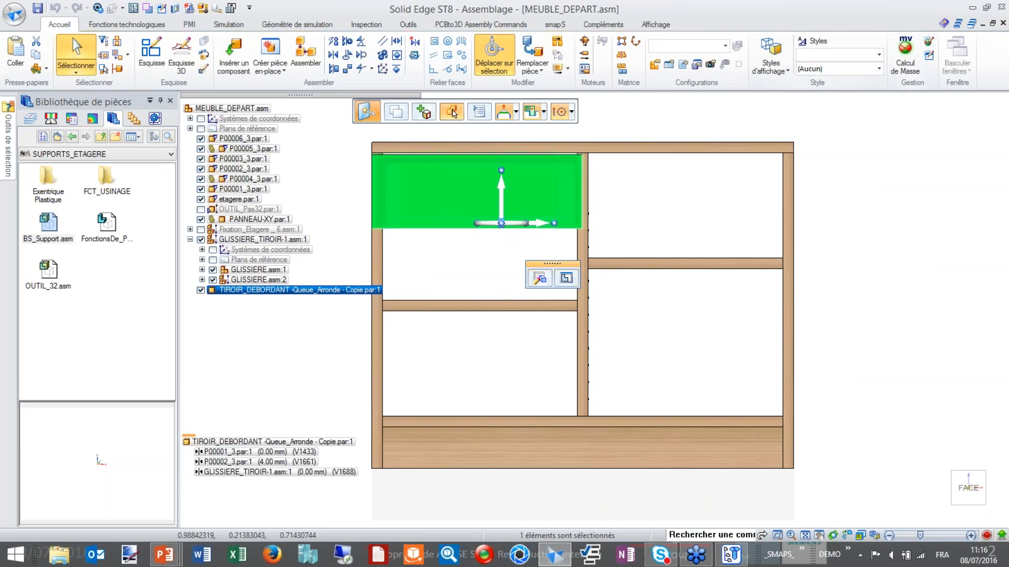
click(860, 72)
scroll(830, 130, down, 1)
scroll(828, 132, down, 3)
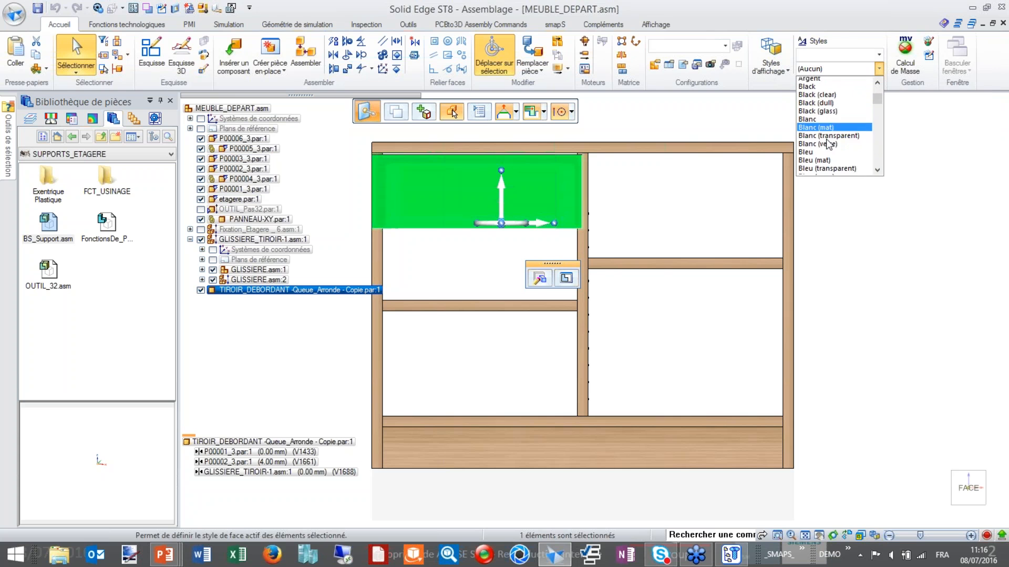
scroll(828, 139, down, 4)
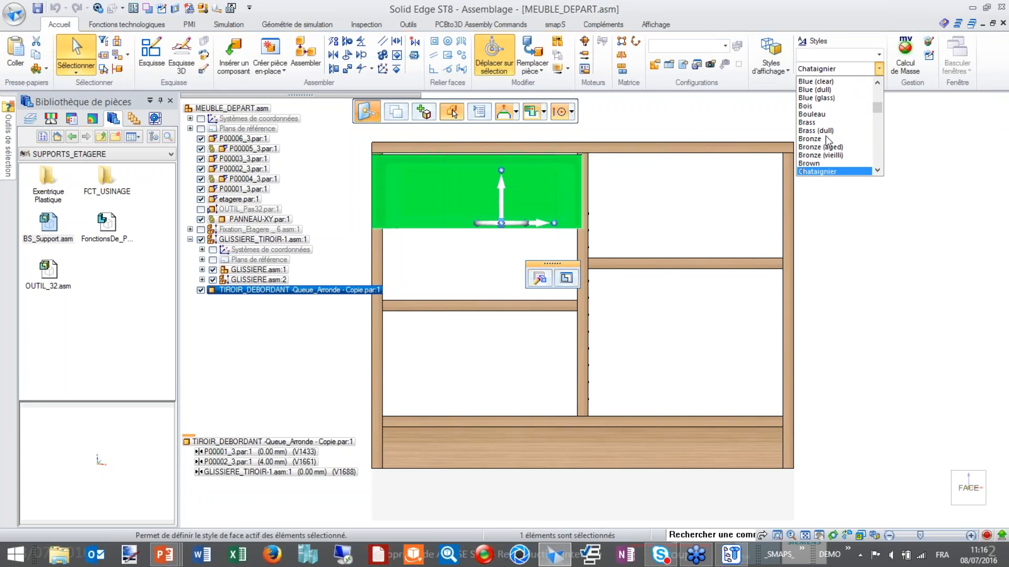
click(829, 147)
click(846, 188)
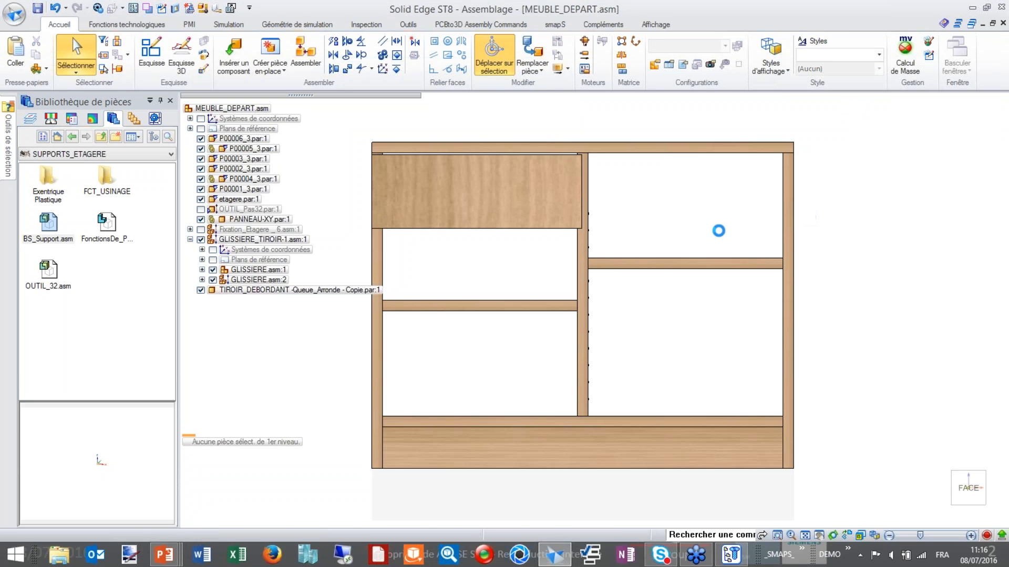
Step: Open the drawer part, review the file list for publishing its bodies separately, and return to the cabinet assembly without saving those files
mouse_move(520, 199)
middle_down()
mouse_move(484, 131)
mouse_move(483, 236)
middle_up()
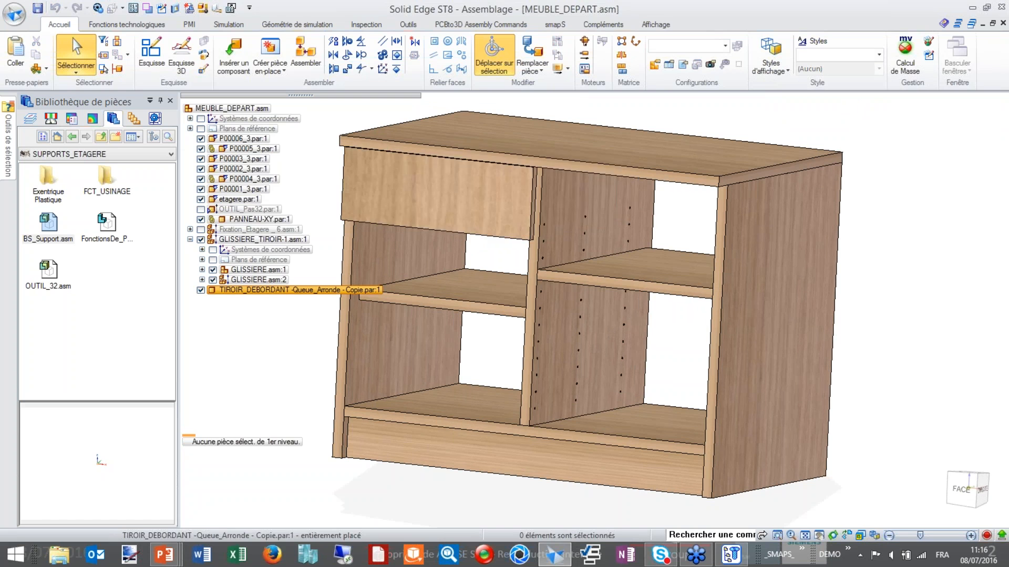
right_click(468, 224)
click(512, 350)
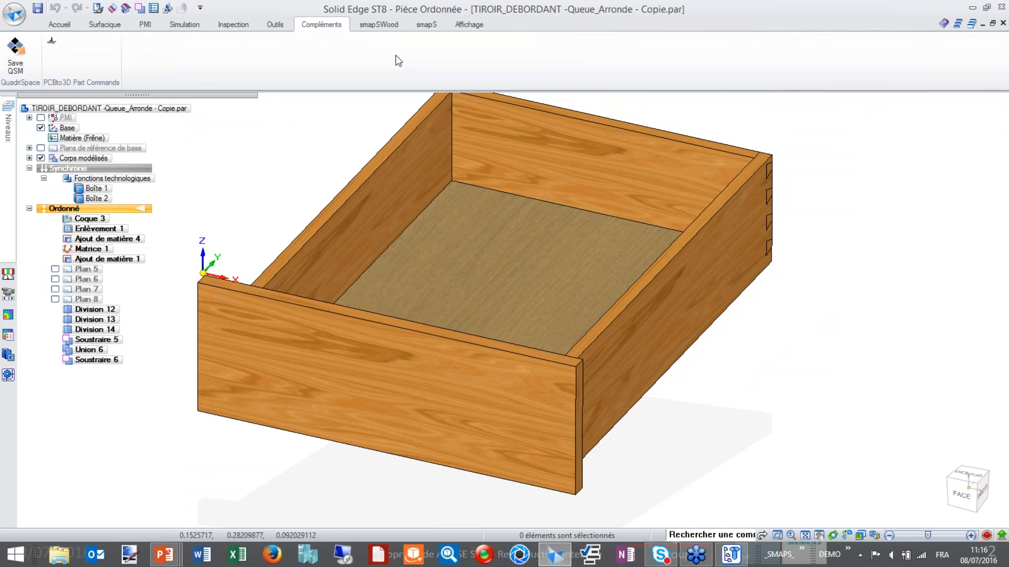
scroll(83, 34, up, 2)
click(61, 25)
click(529, 71)
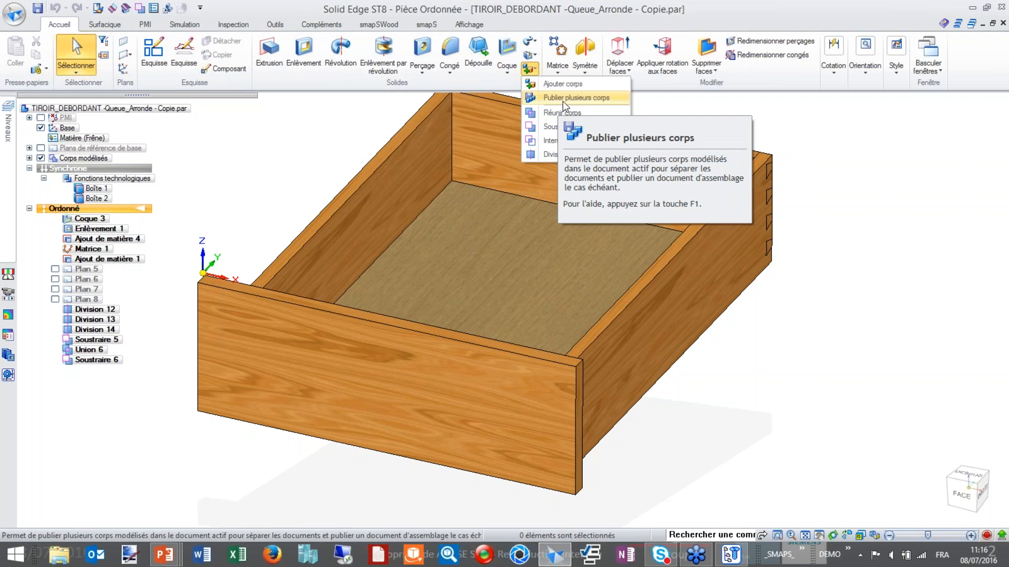
click(563, 99)
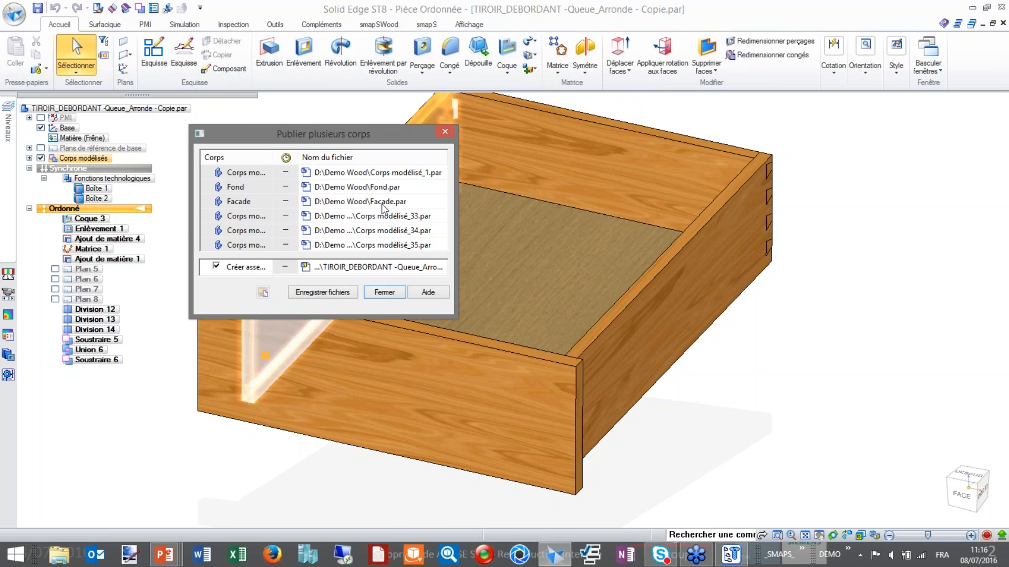
click(445, 133)
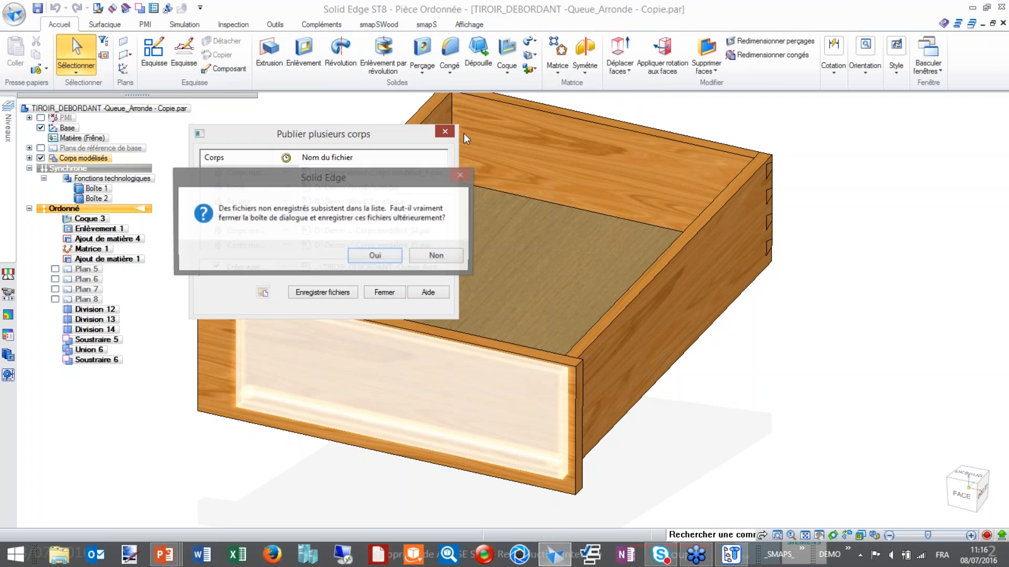
click(393, 258)
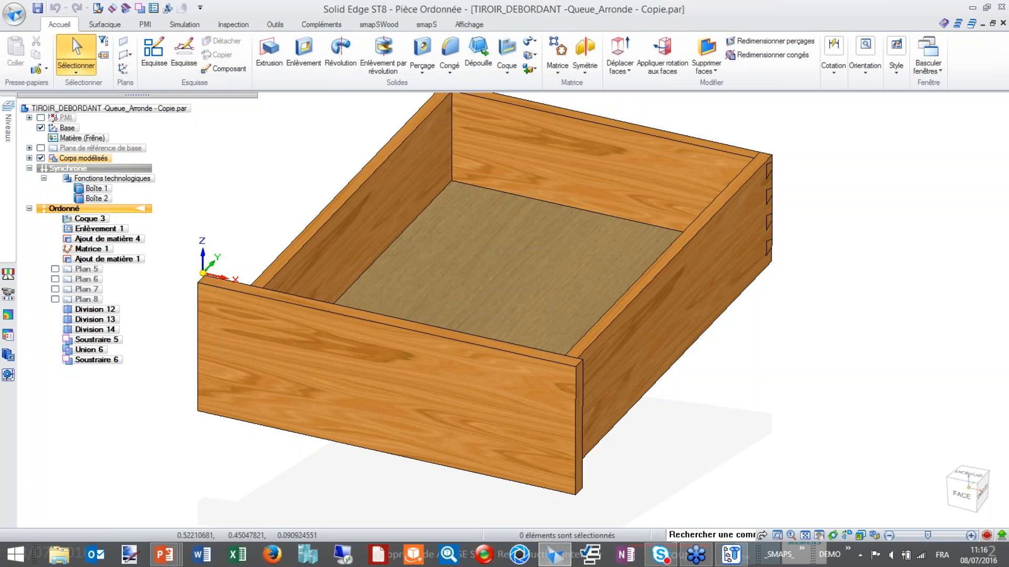
click(1002, 23)
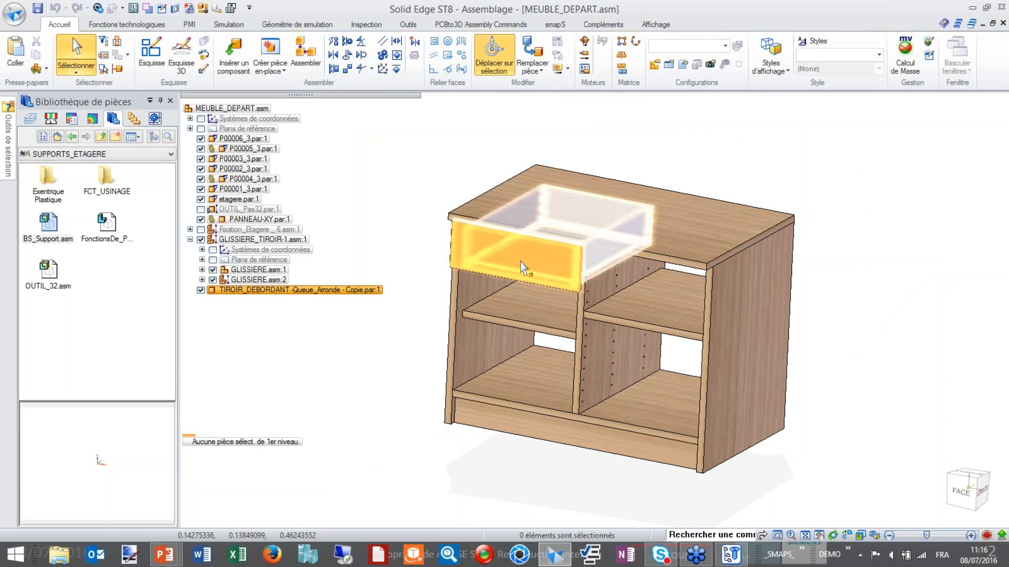
Step: Insert an EXCENTRIQUES COMPLETS fitting from the BOIS\ASSEMBLAGES standard parts, with Cache set to Avec, Diamètre 15 and Profondeur 14
key(ctrl+f)
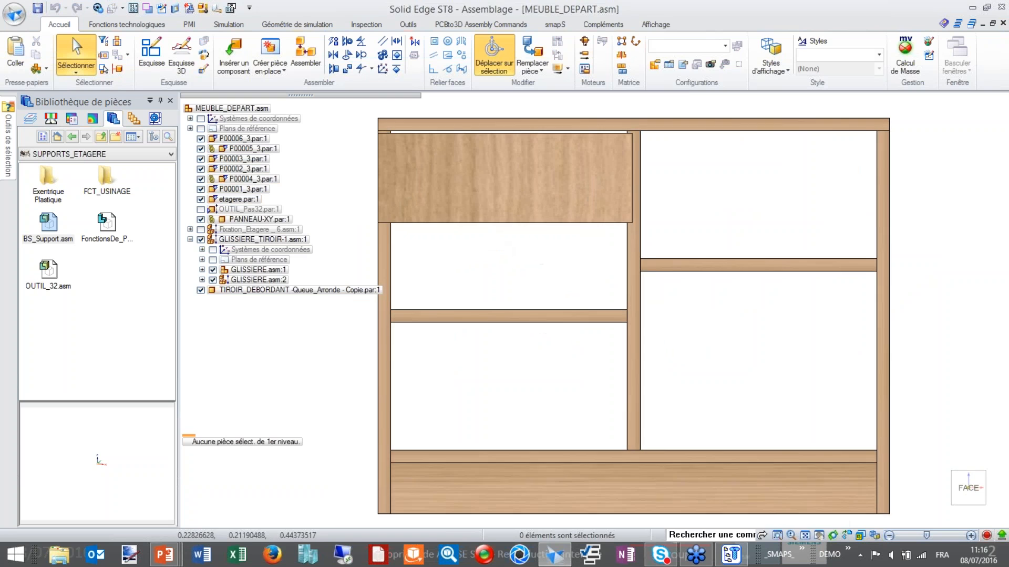
key(ctrl+i)
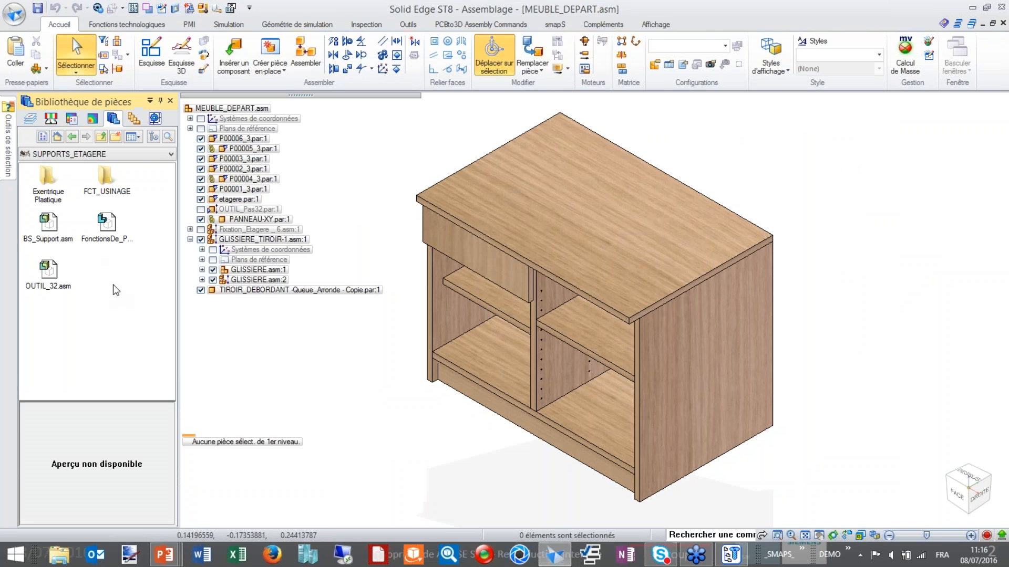
click(151, 139)
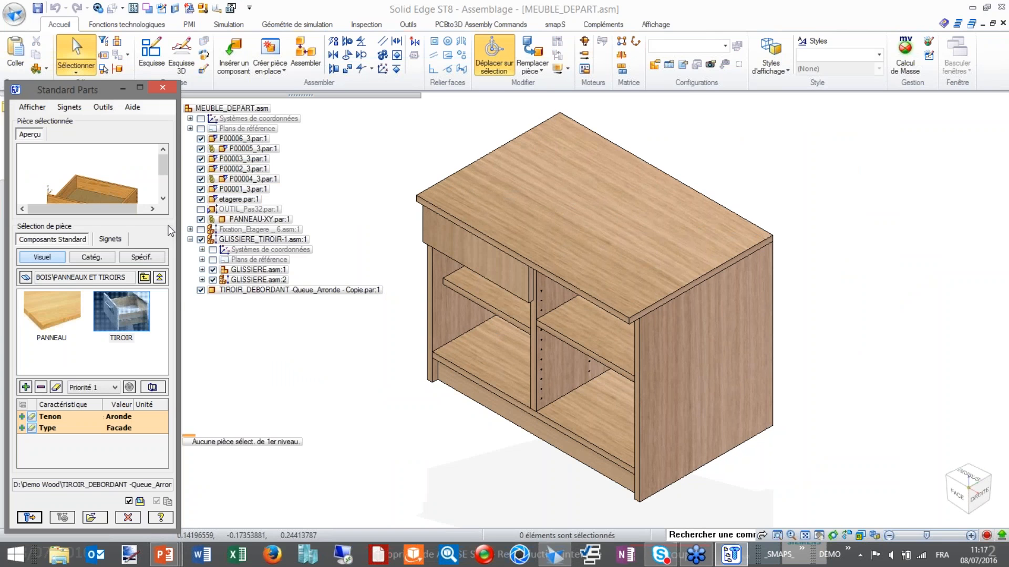
click(143, 279)
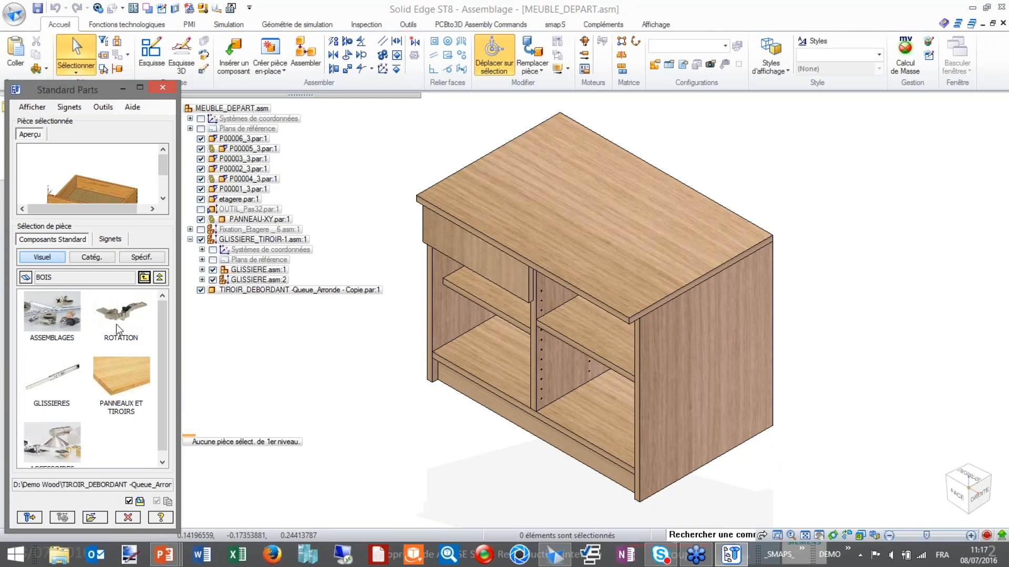
double_click(56, 310)
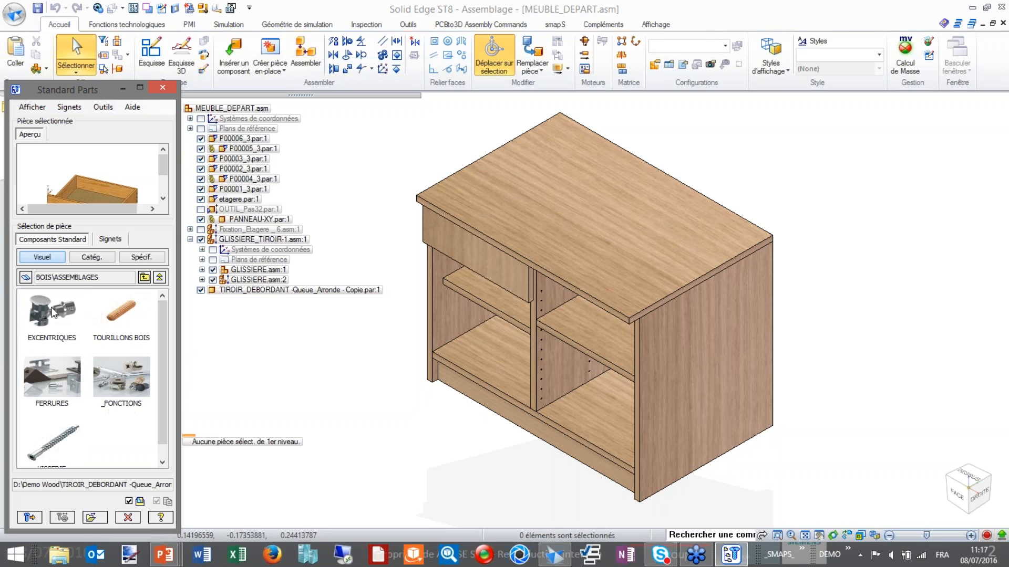
click(69, 307)
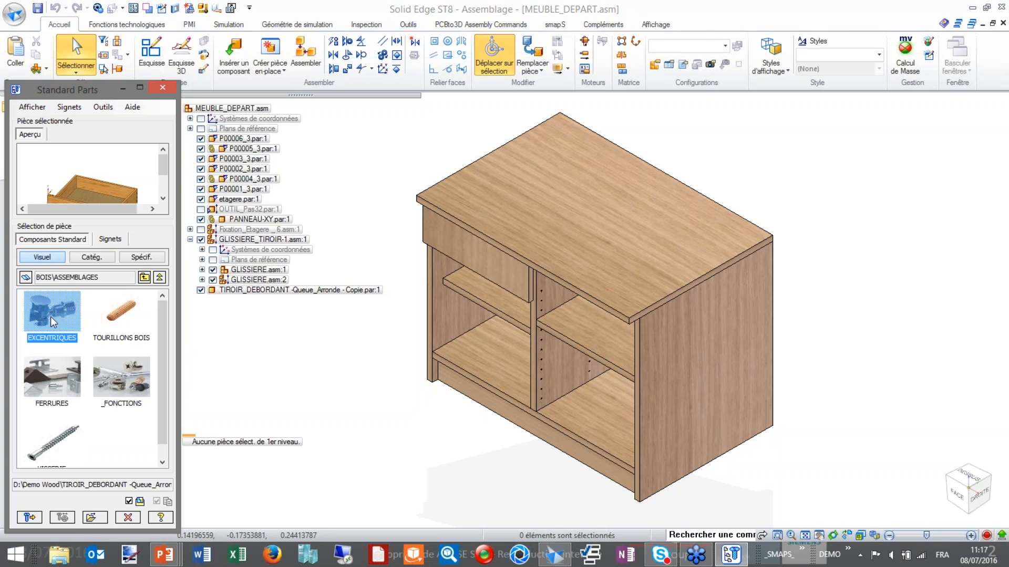
double_click(50, 317)
click(110, 402)
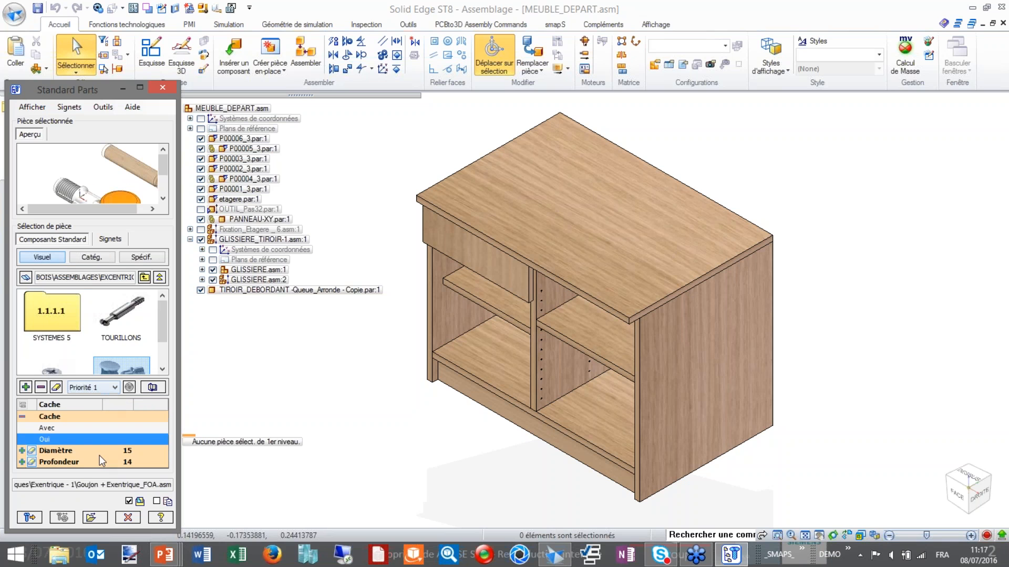
click(47, 428)
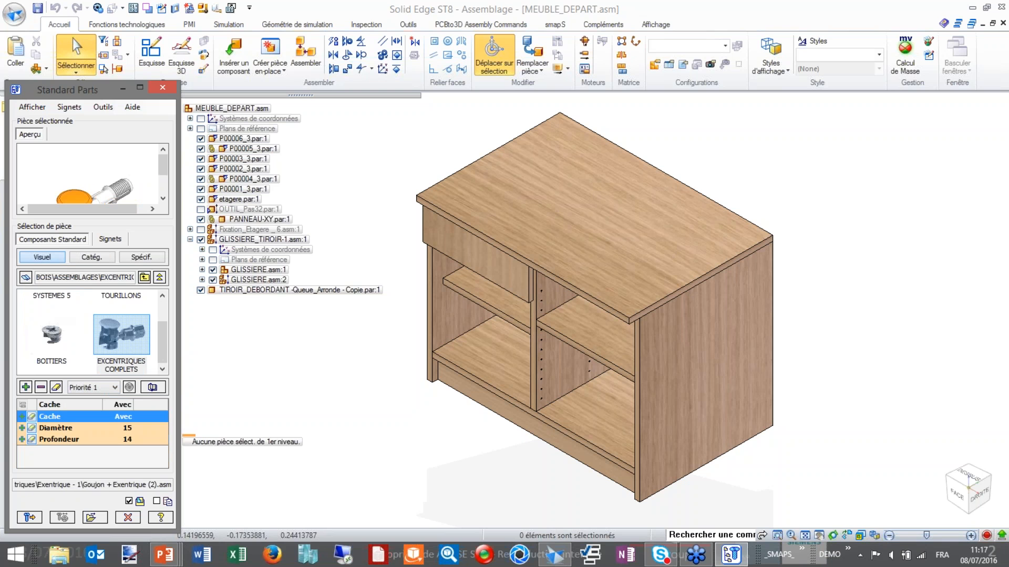
click(29, 518)
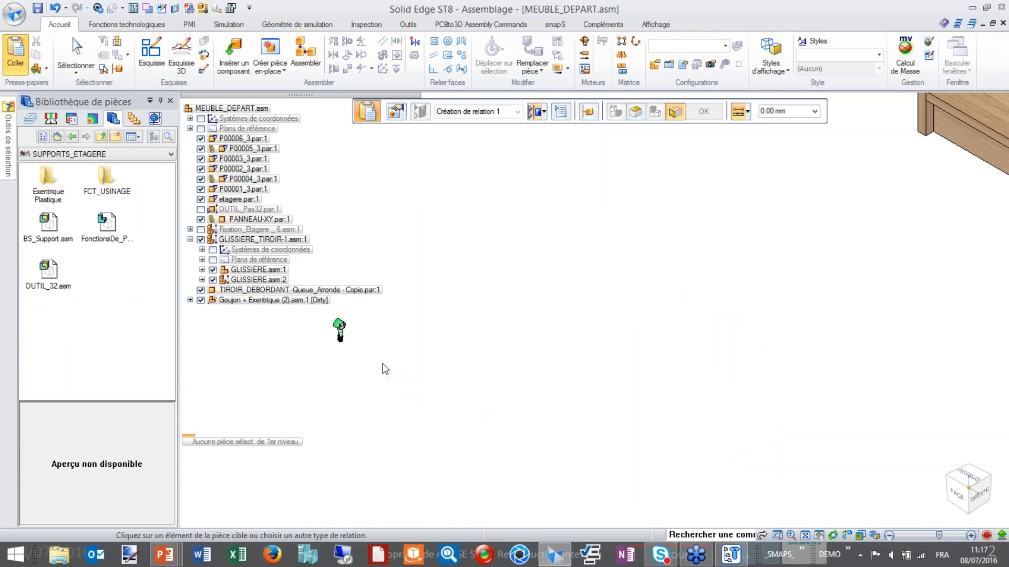
Step: Position the eccentric fitting against the cabinet's bottom panel and side panel with three assembly relations
alt+middle_drag(323, 311, 367, 360)
middle_click(451, 362)
middle_click(451, 363)
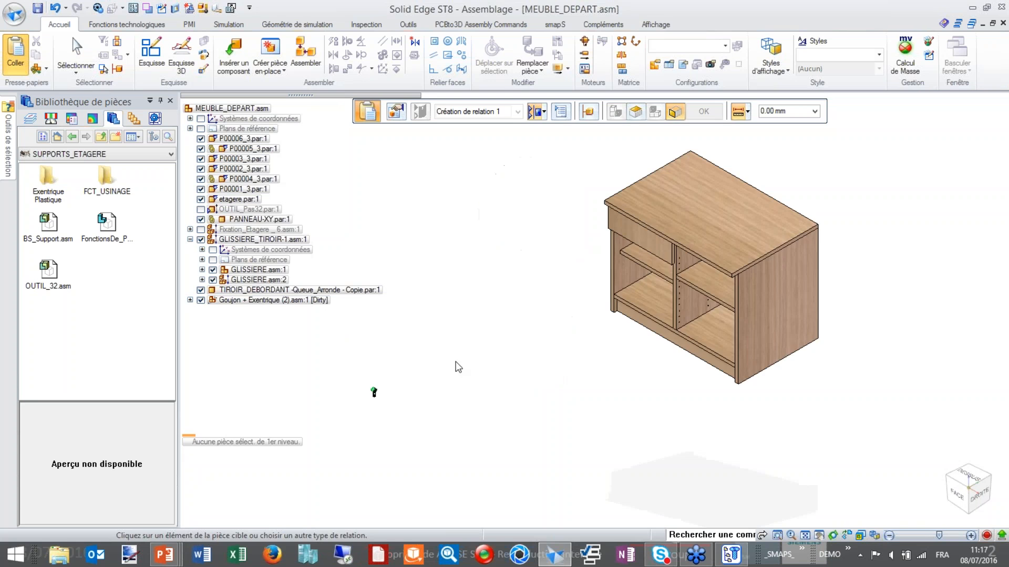
scroll(627, 321, up, 3)
scroll(646, 307, up, 1)
click(630, 295)
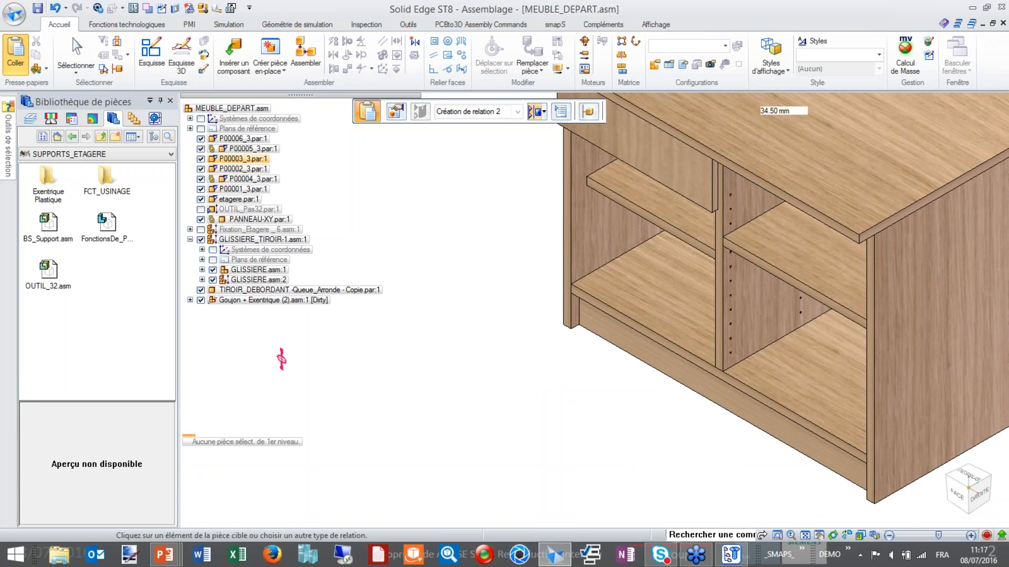
scroll(557, 323, down, 3)
scroll(633, 323, up, 3)
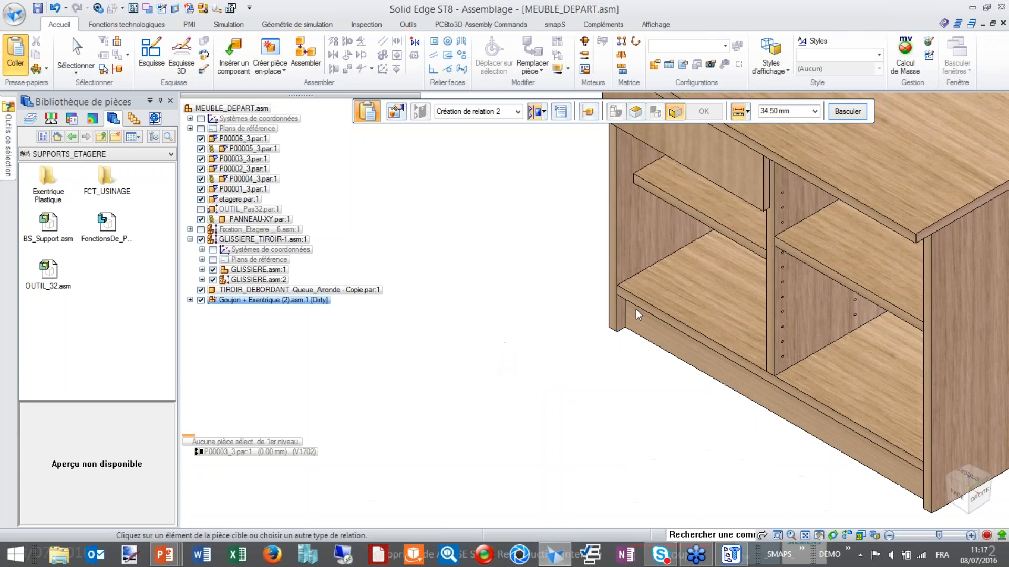
click(634, 267)
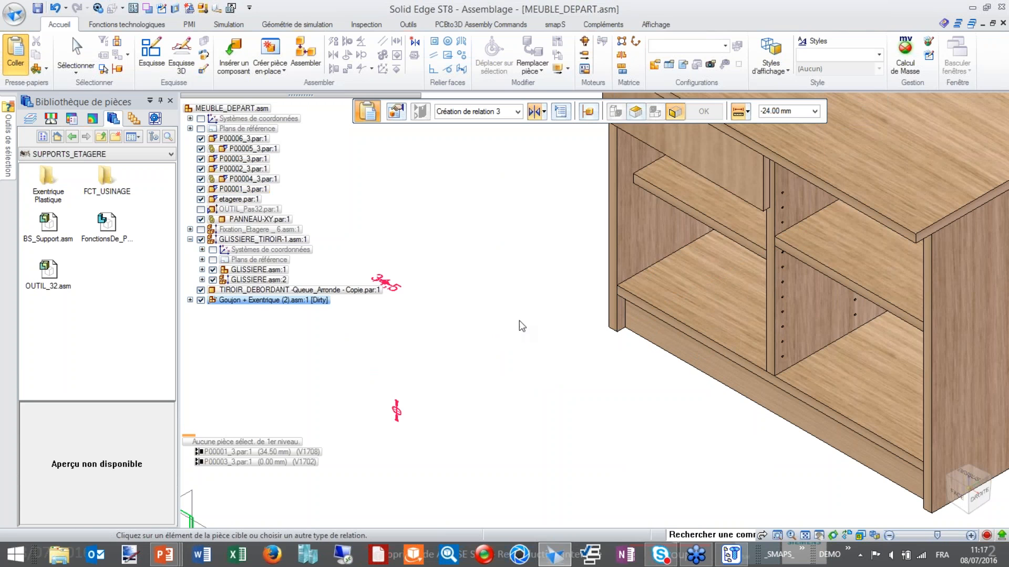
scroll(651, 374, down, 2)
scroll(606, 360, up, 2)
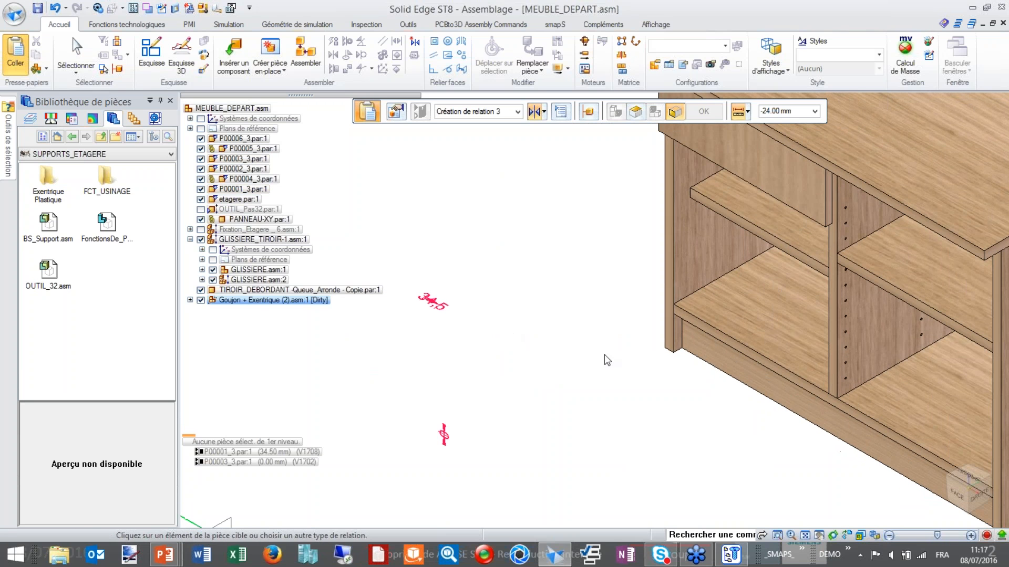
click(684, 322)
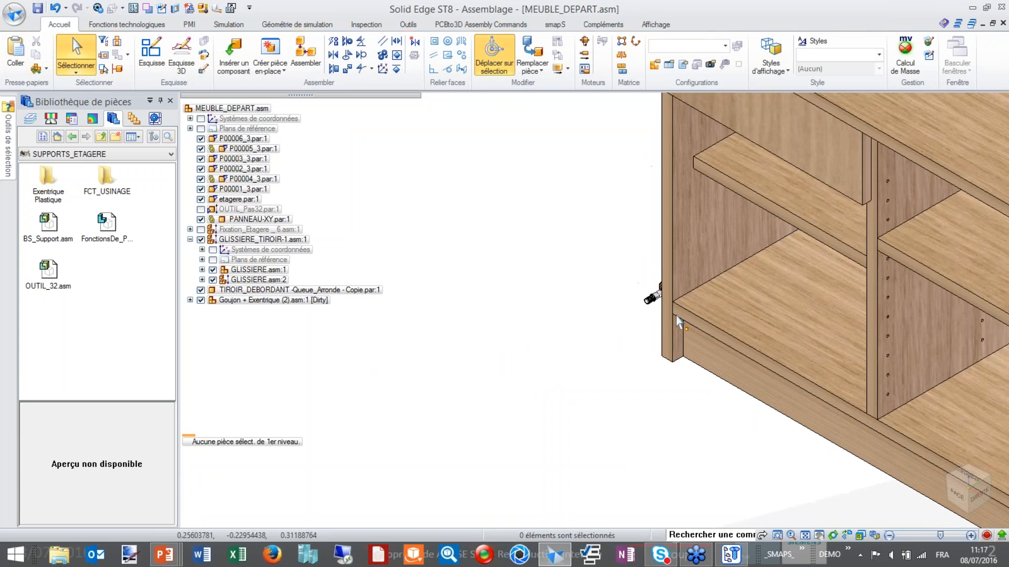
Step: Delete the placed fitting and start inserting the EXCENTRIQUES COMPLETS variant with Cache set to Oui from the standard parts
click(245, 301)
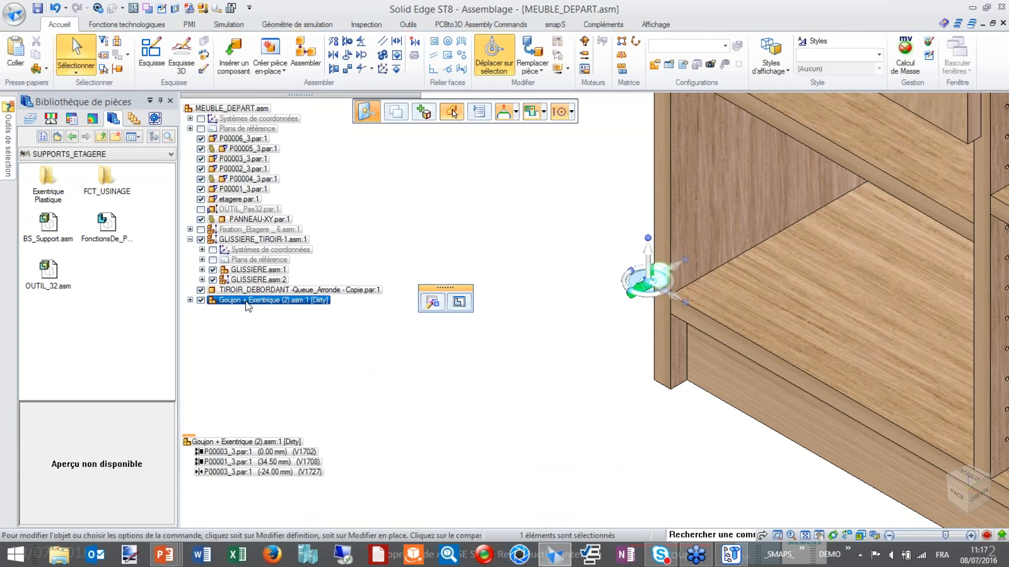
key(Delete)
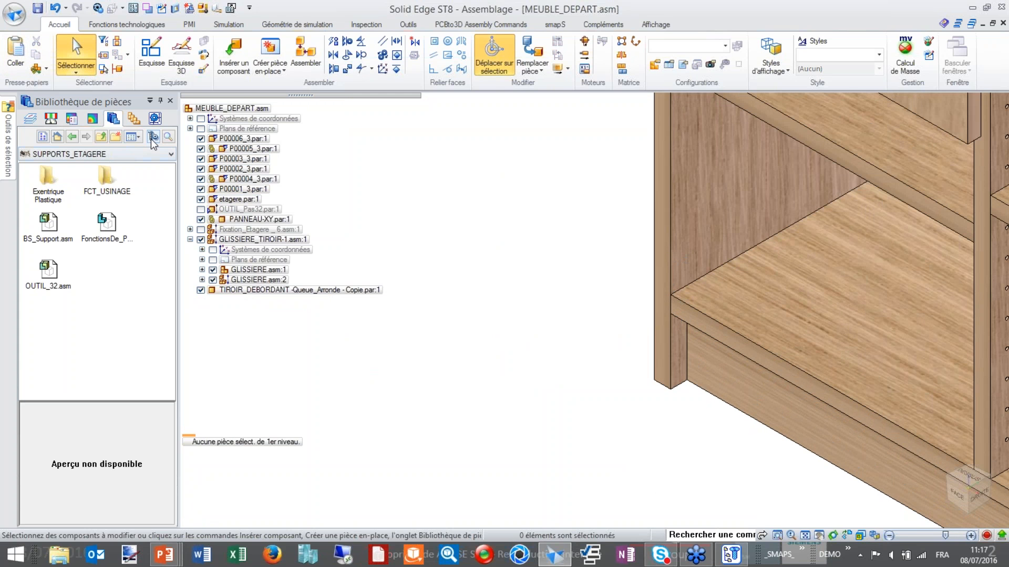
click(150, 139)
click(56, 388)
click(55, 438)
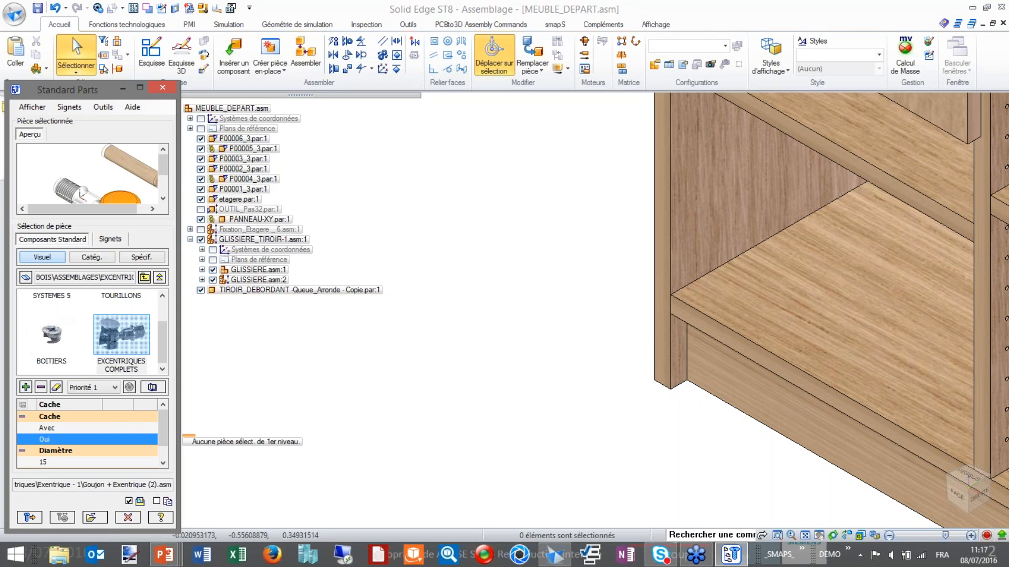
click(31, 519)
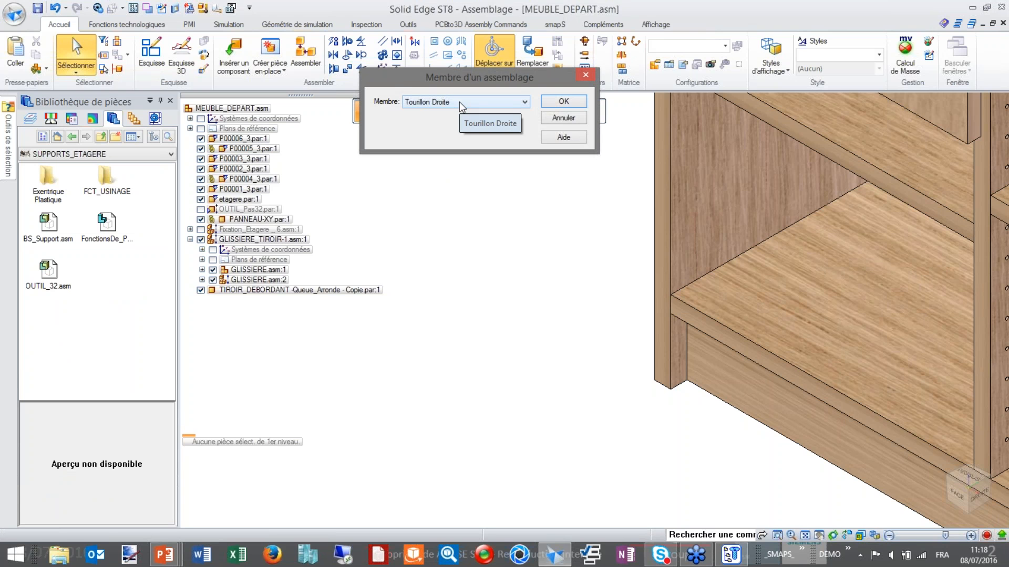
Step: Try a Configuration dynamique member of the fitting with cache.par:1 set to Exclure, and cancel the configuration
click(459, 102)
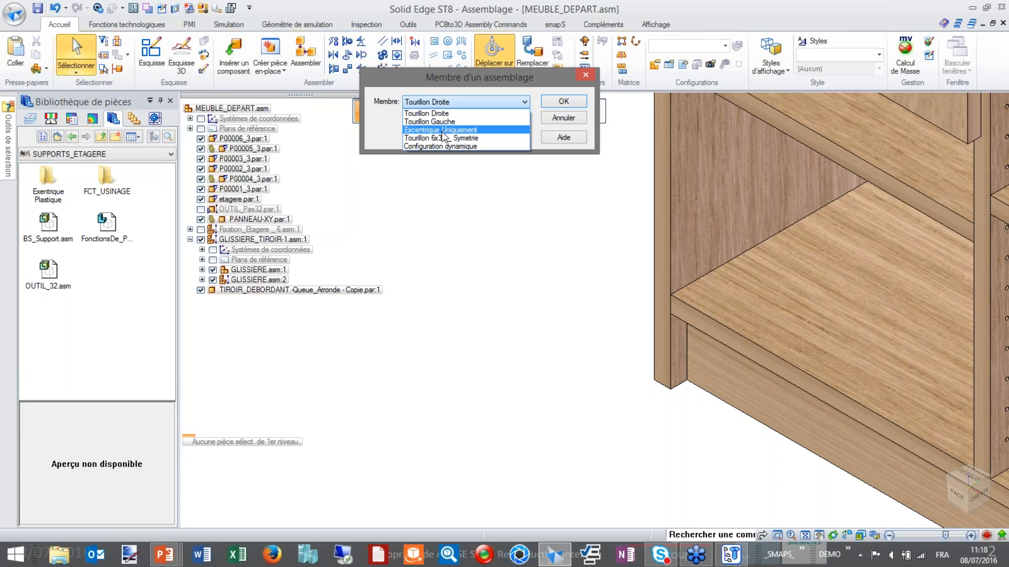
click(418, 146)
click(550, 103)
click(488, 209)
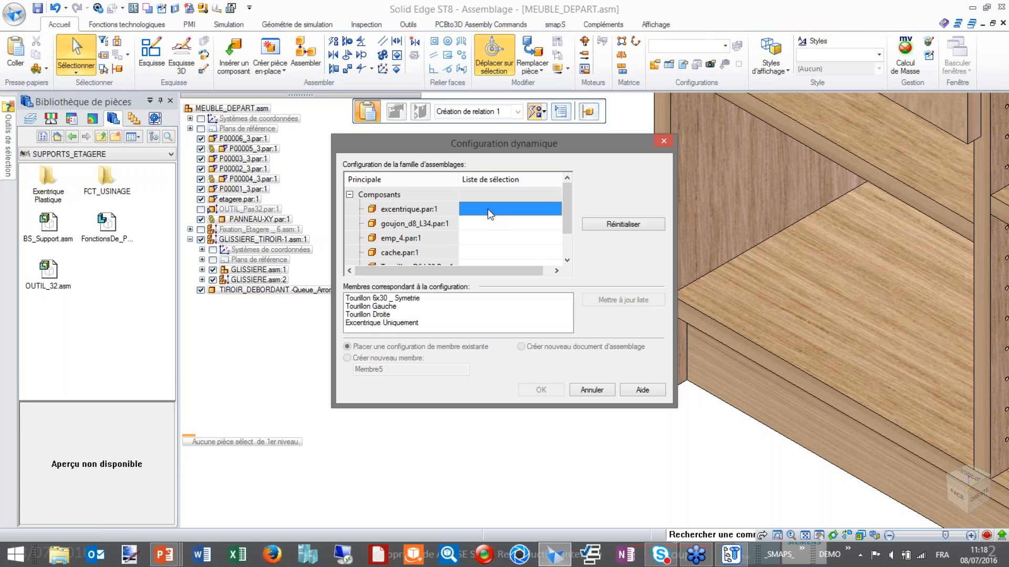
click(558, 210)
click(531, 225)
click(533, 223)
click(556, 223)
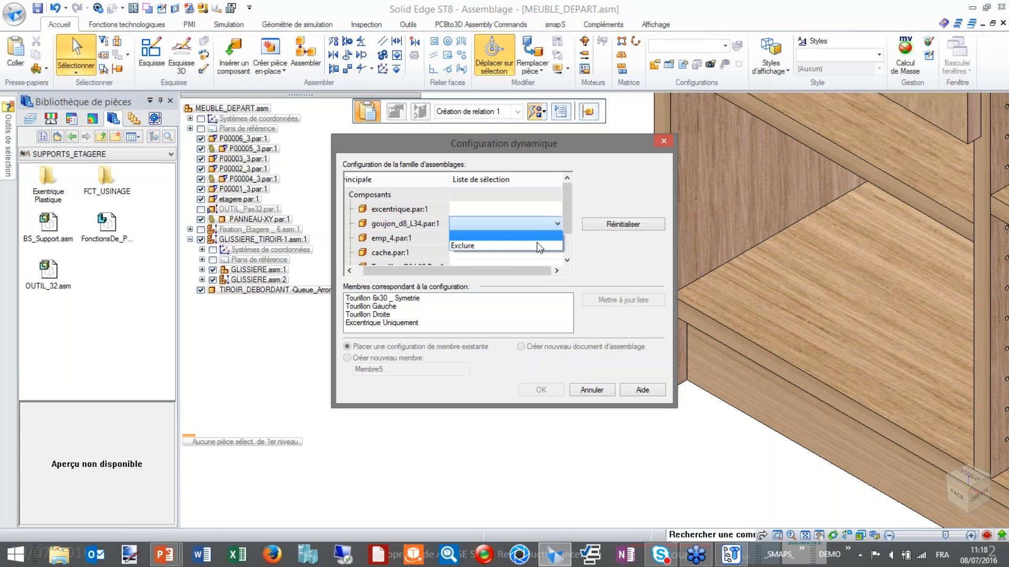
click(531, 254)
click(549, 253)
click(551, 254)
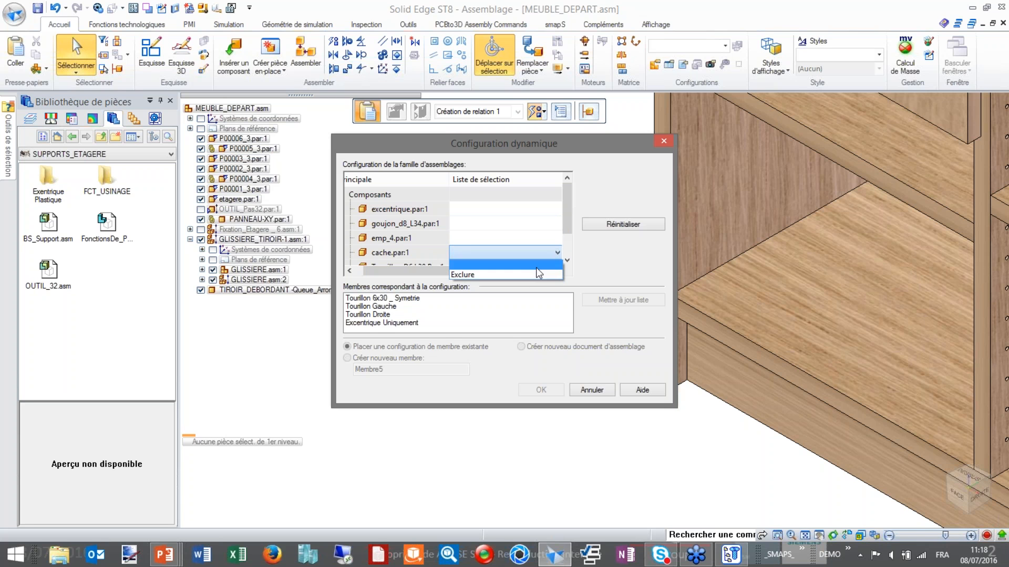
click(535, 276)
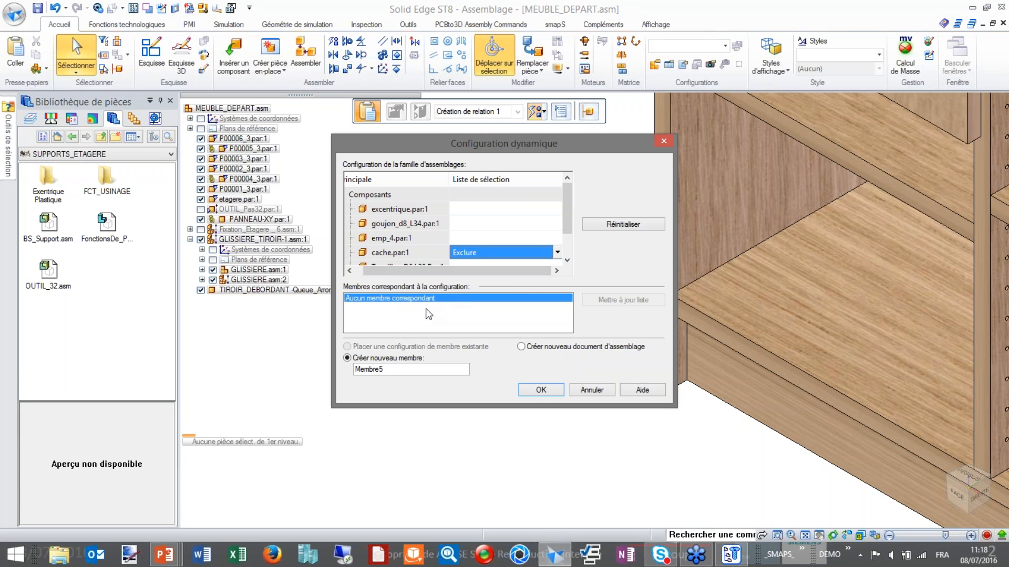
click(592, 390)
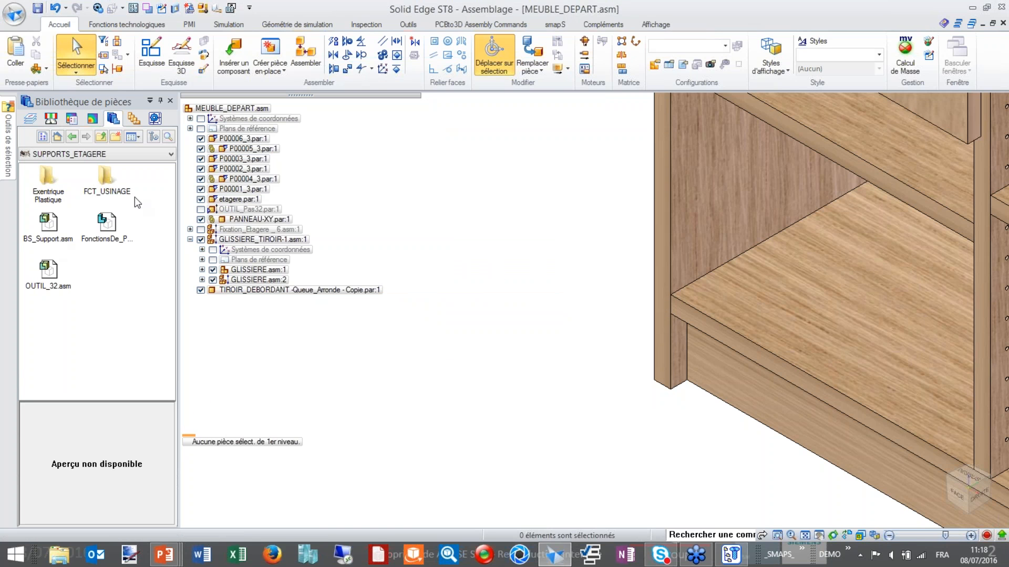
Step: Insert the EXCENTRIQUES COMPLETS fitting with Cache Oui, Diamètre 15 and Profondeur 14, using the Tourillon Droite member
click(152, 136)
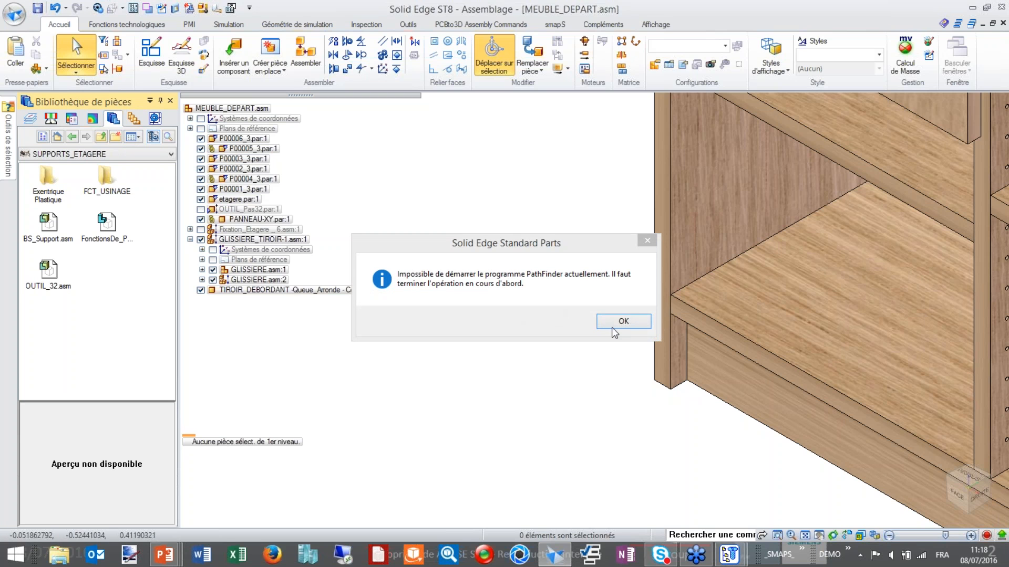
click(624, 323)
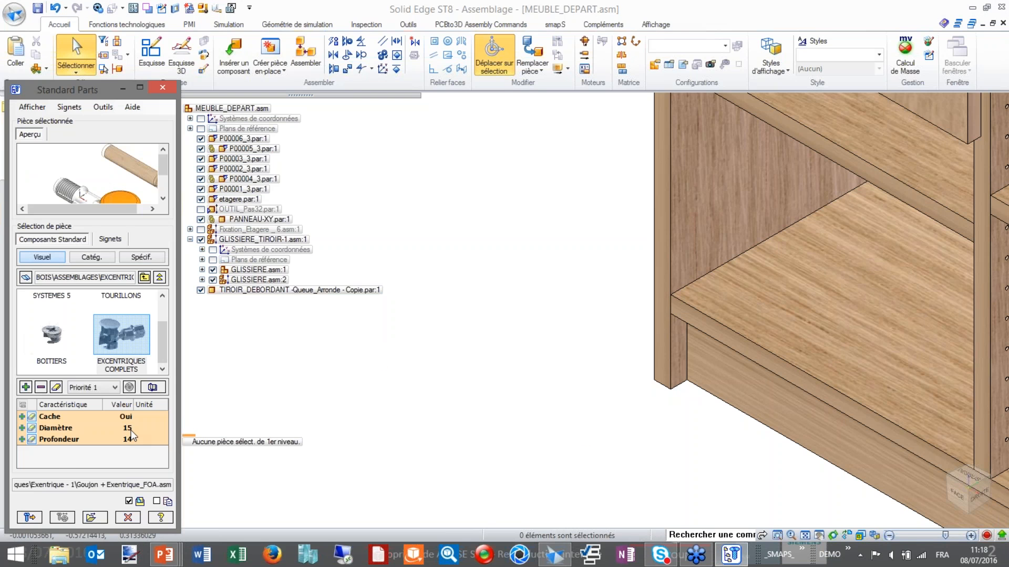
click(30, 517)
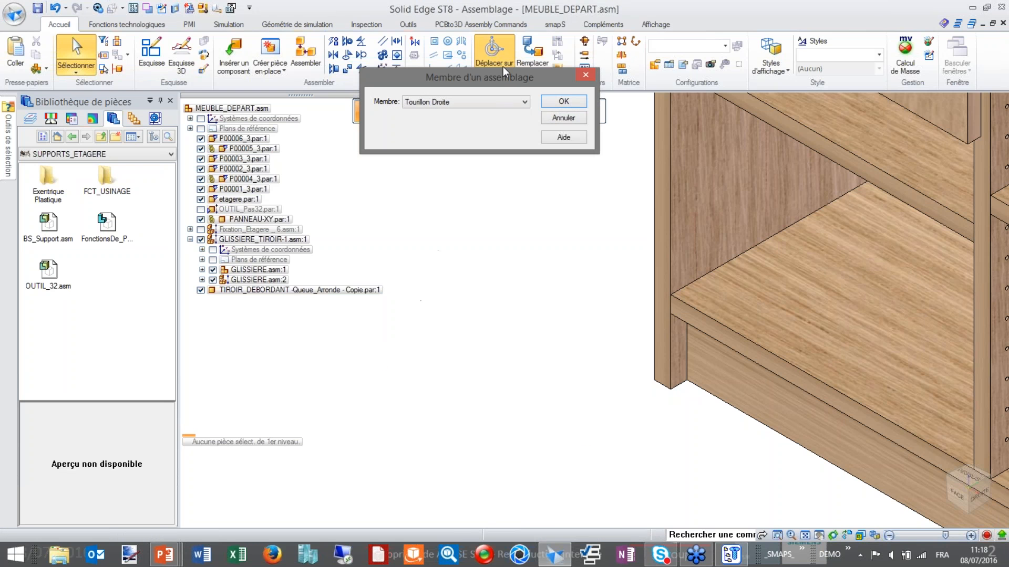
click(494, 102)
click(493, 120)
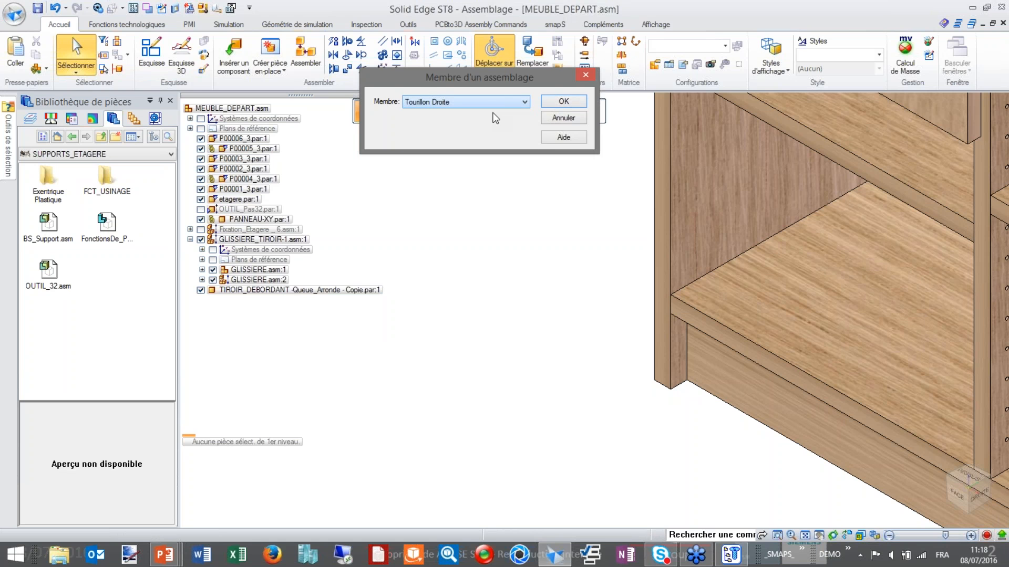
click(567, 103)
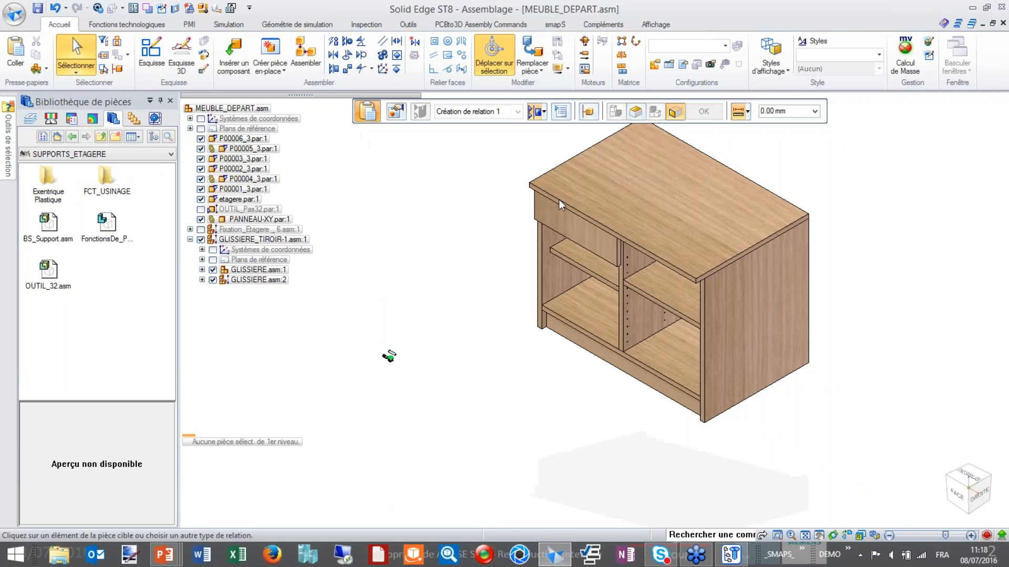
Step: Constrain the fitting to the bottom panel and the side panel's faces, with a 64 mm offset from the side panel's front edge
scroll(384, 359, up, 5)
scroll(572, 278, down, 2)
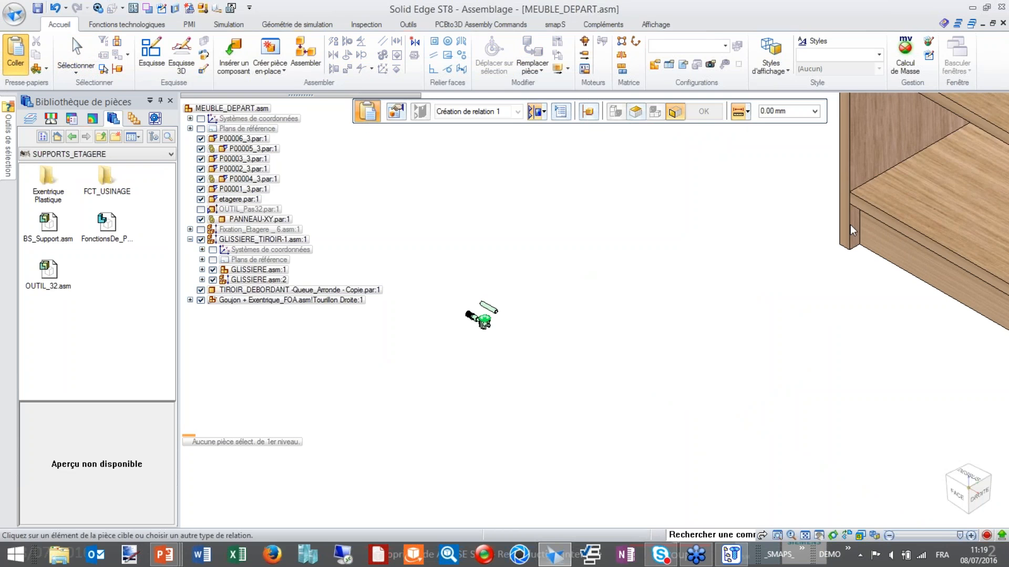
click(892, 198)
click(888, 200)
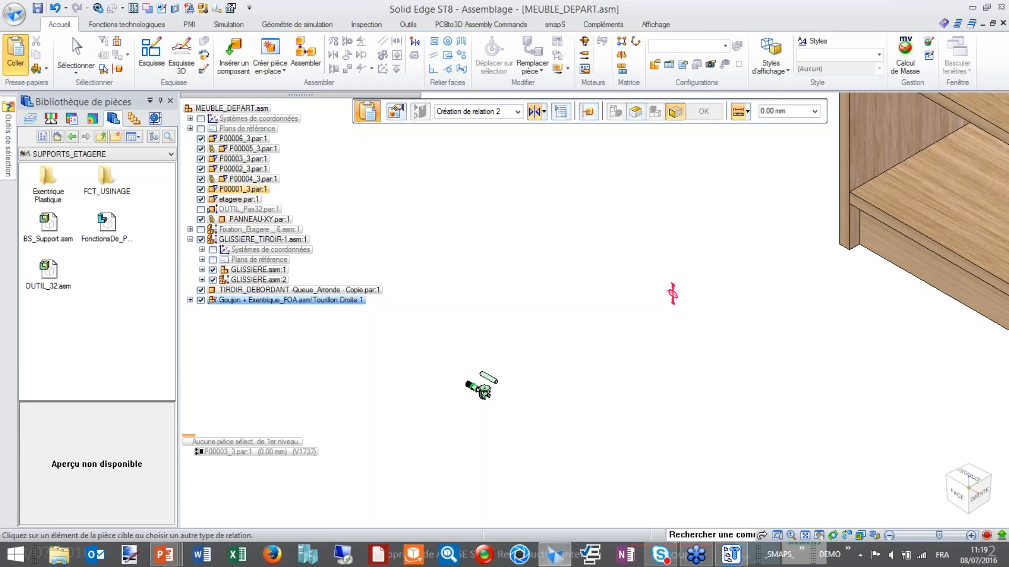
click(845, 219)
scroll(844, 219, up, 1)
shift+middle_drag(844, 219, 666, 324)
click(678, 303)
drag(702, 297, 719, 282)
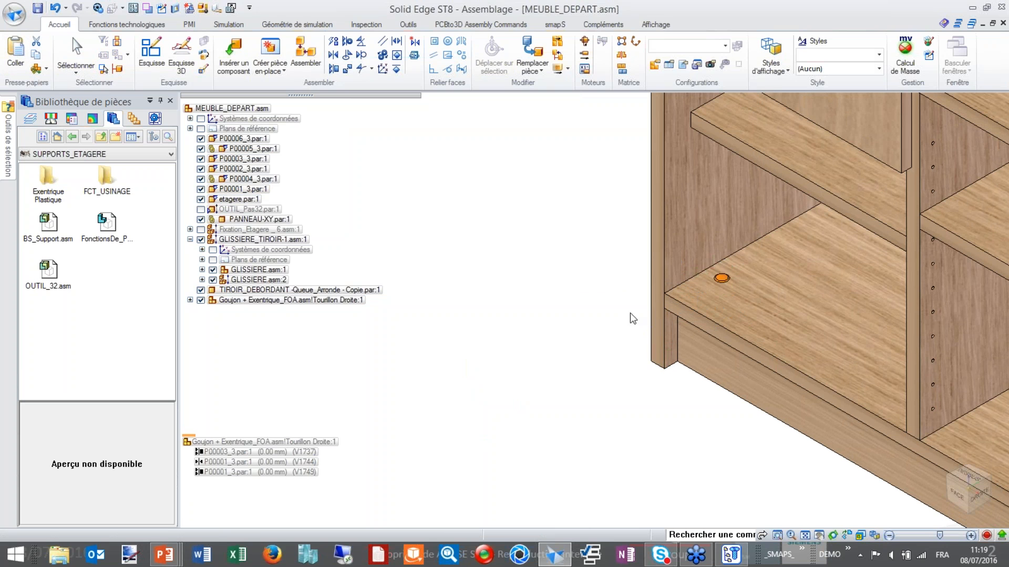
key(Return)
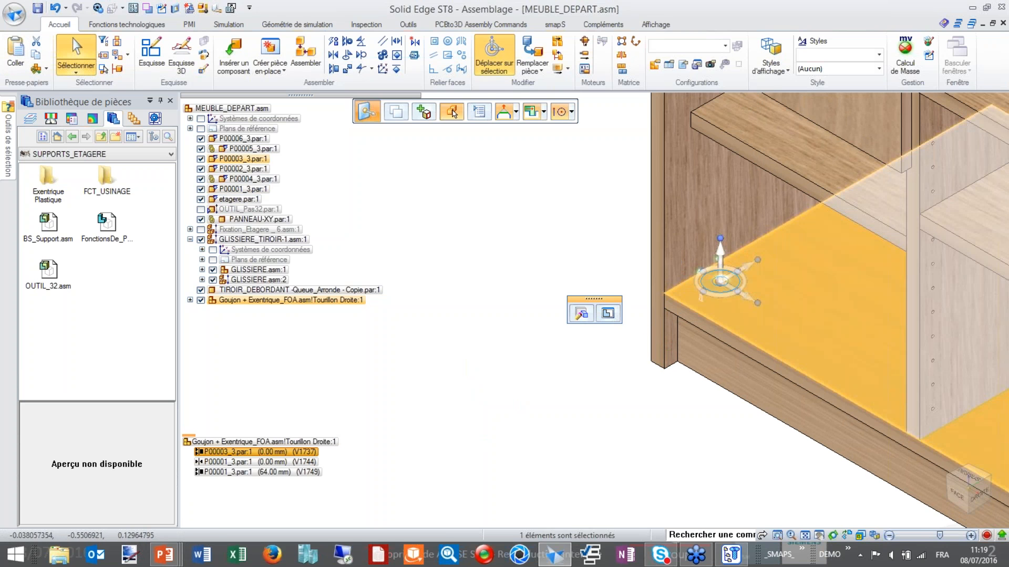
Step: Try a 120 mm offset between the fitting and the side panel's front edge, and restore it to 64 mm
click(271, 471)
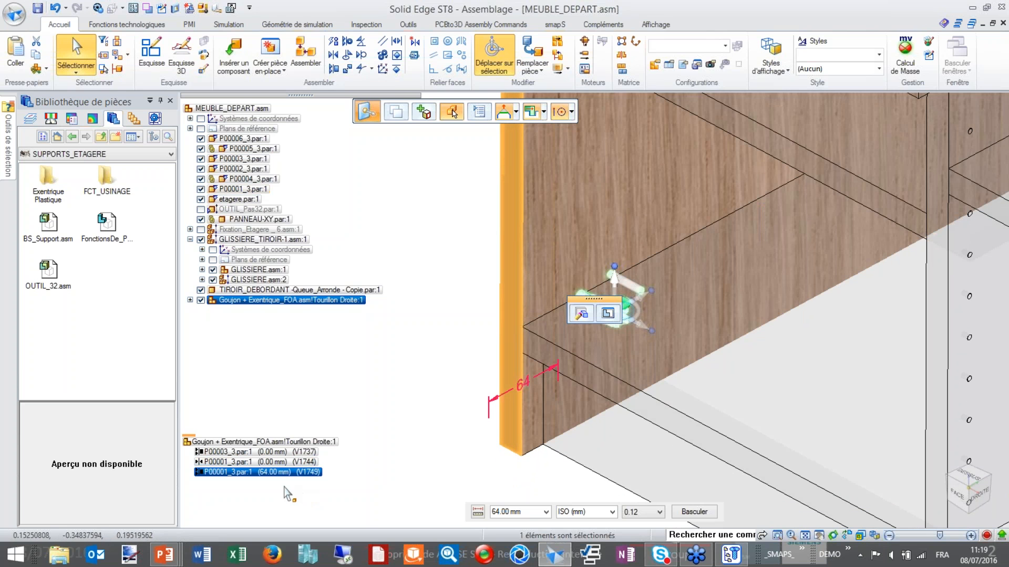
key(Escape)
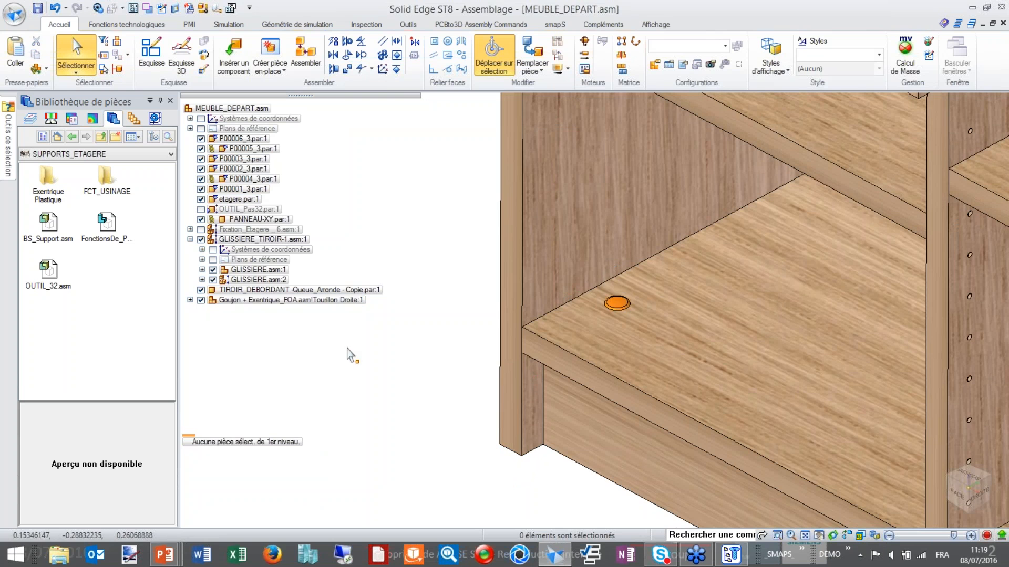
click(315, 301)
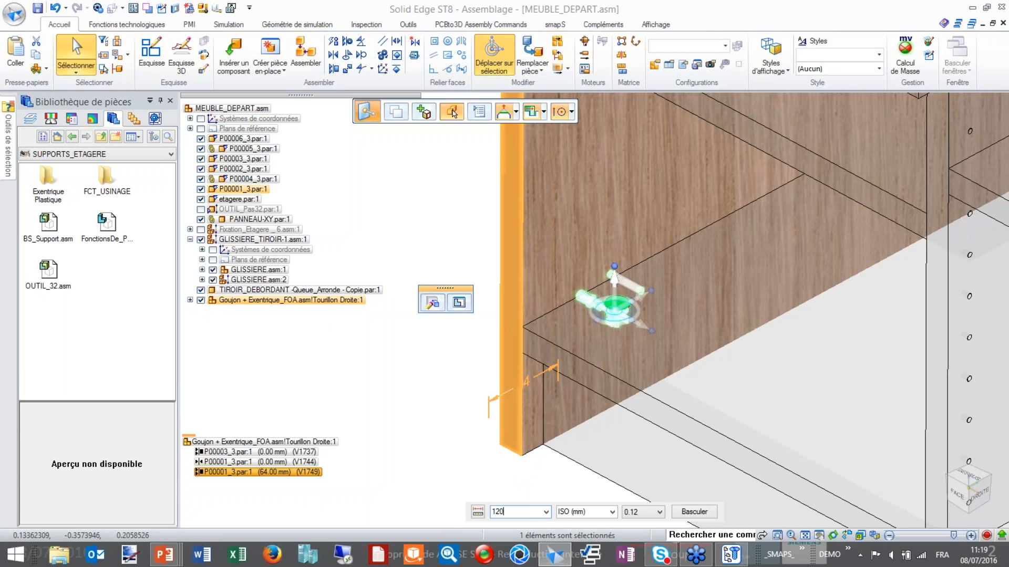
key(Return)
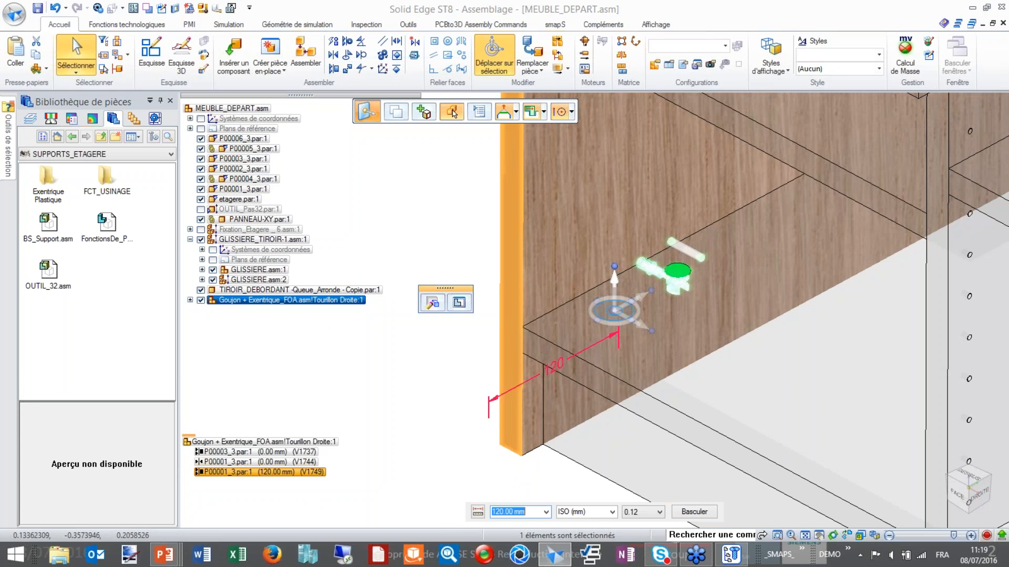
key(Return)
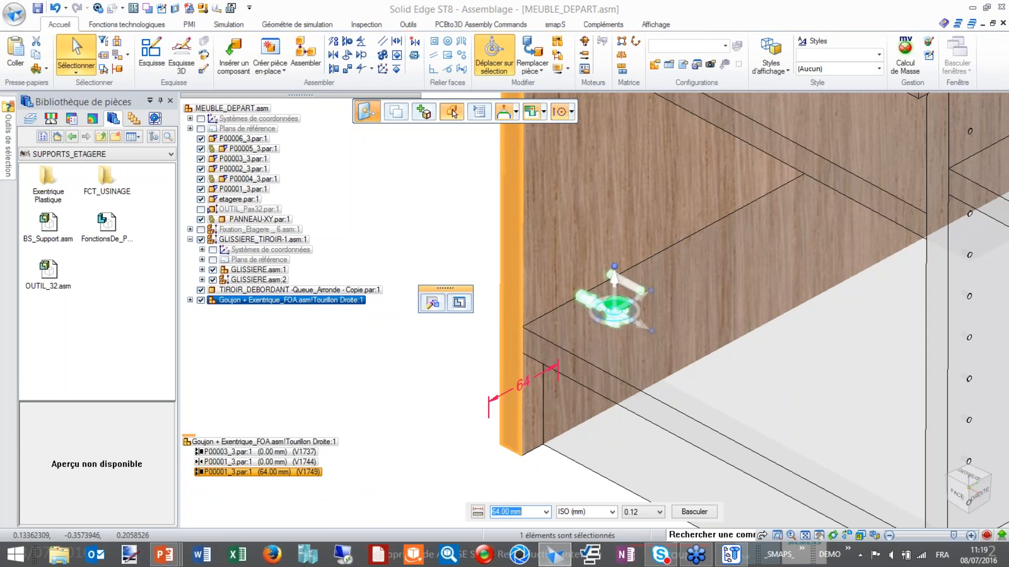
Step: Copy the eccentric fitting along the side panel to the bottom panel's rear corner, with the steering wheel shifted 64 mm along the copy axis
middle_drag(374, 378, 557, 395)
click(549, 390)
click(555, 421)
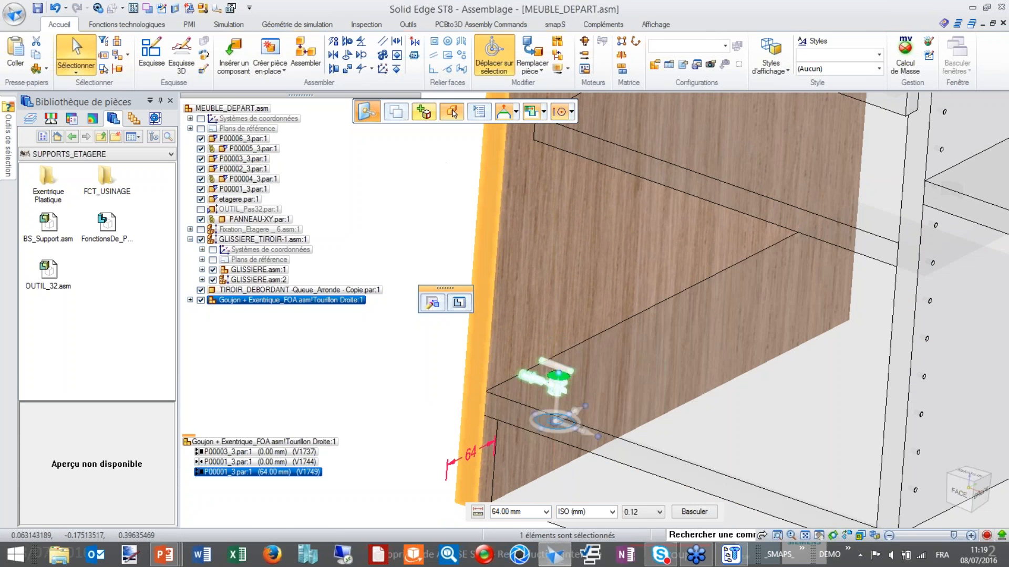
click(397, 117)
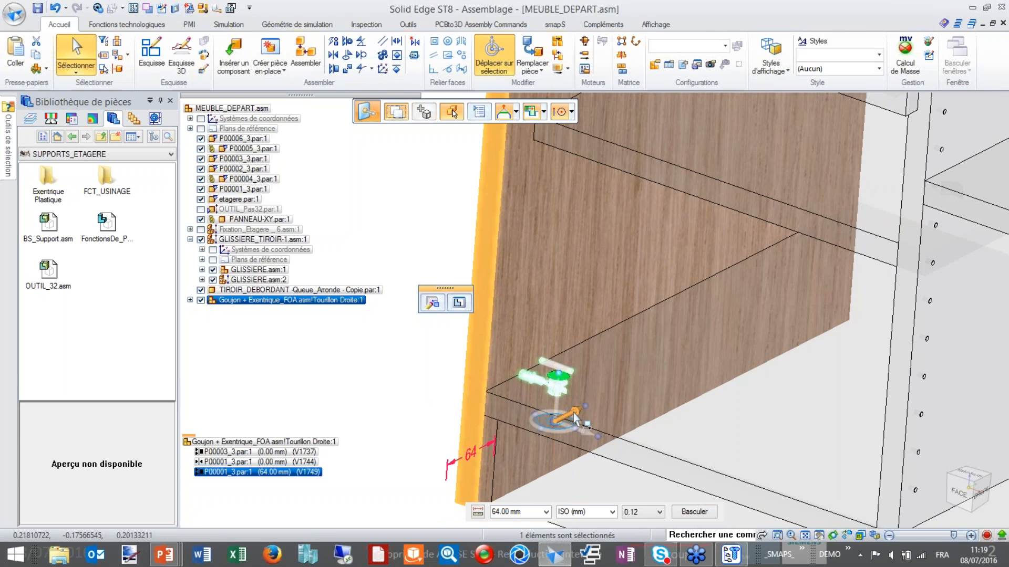
drag(574, 420, 600, 401)
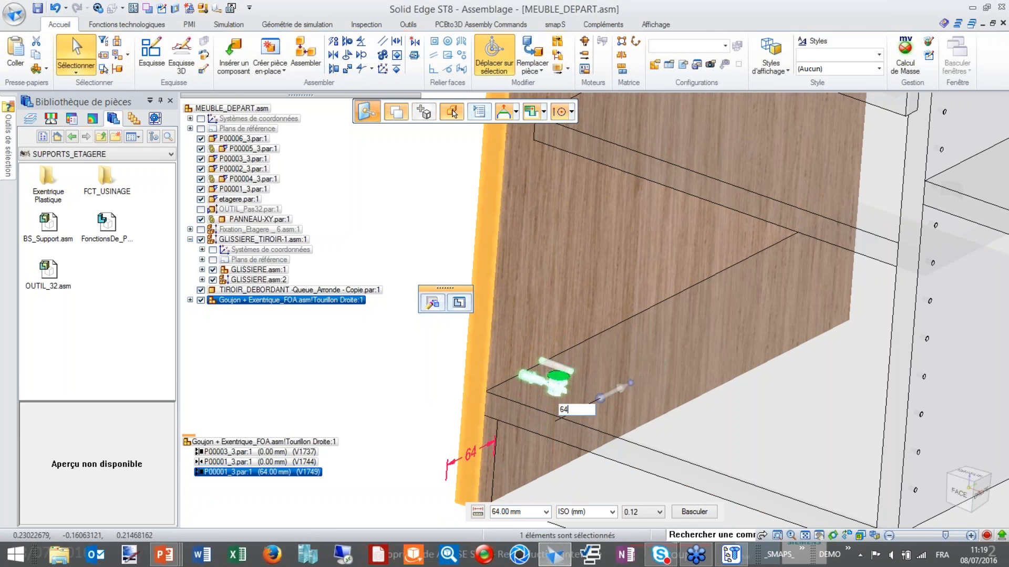
drag(610, 399, 611, 400)
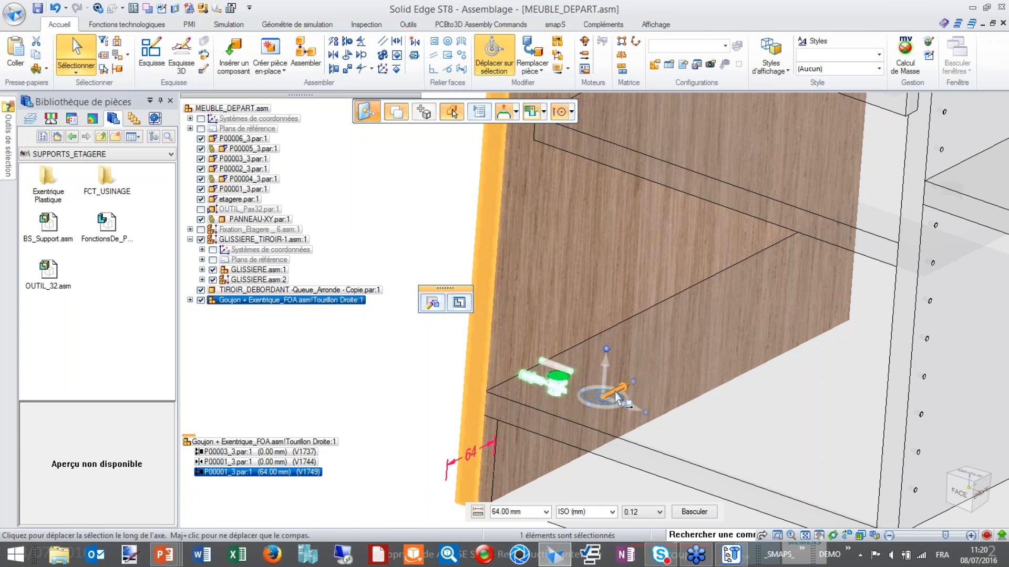
key(Escape)
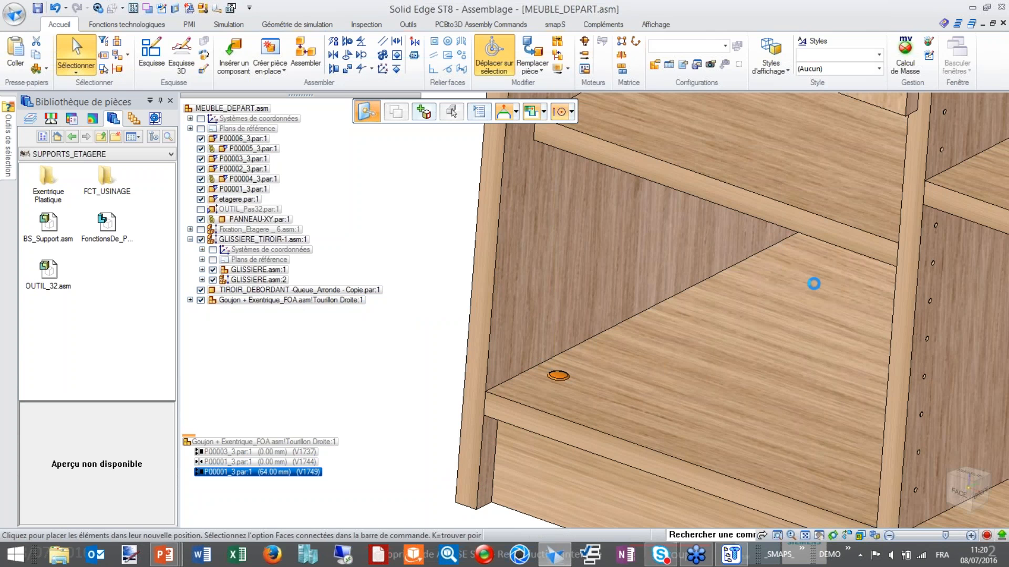
middle_drag(844, 268, 845, 232)
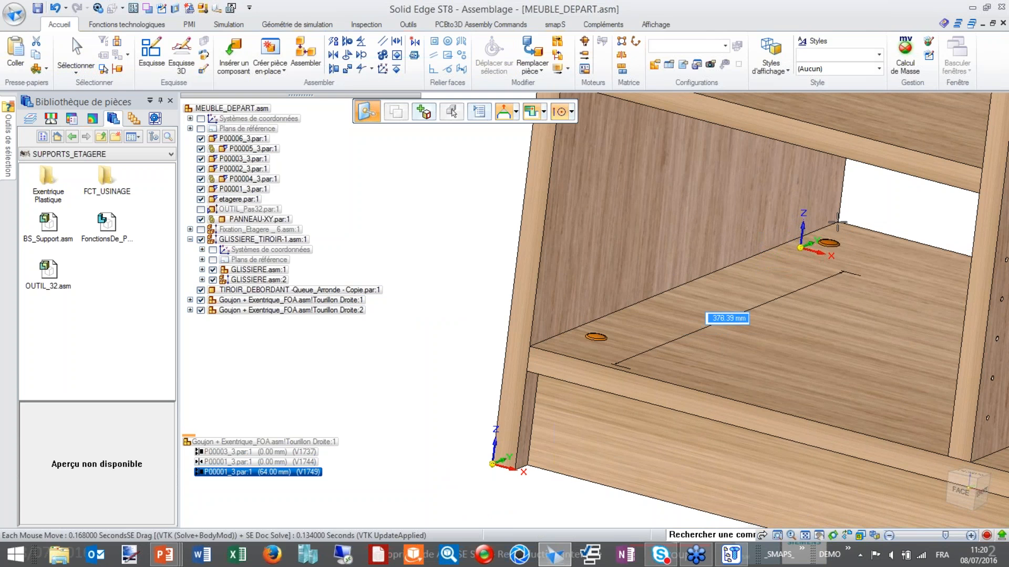
click(837, 222)
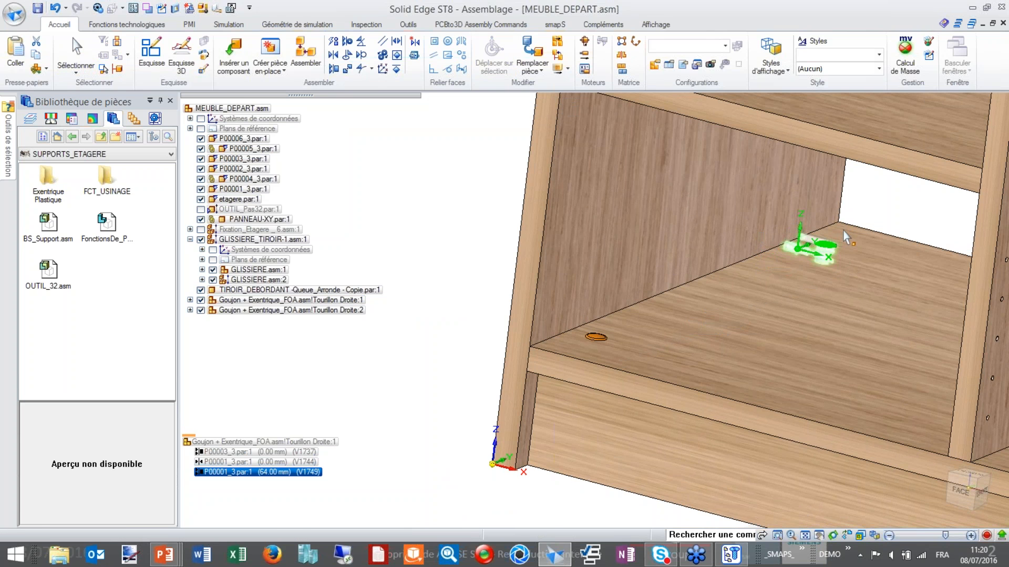
Step: Examine the positioning relations of the copied rear fitting
click(827, 266)
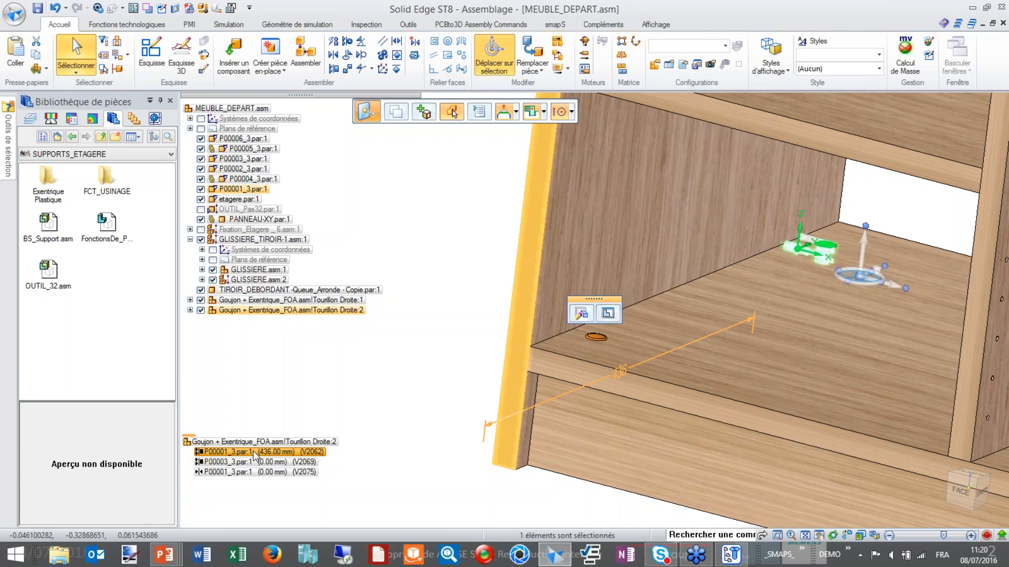
click(860, 275)
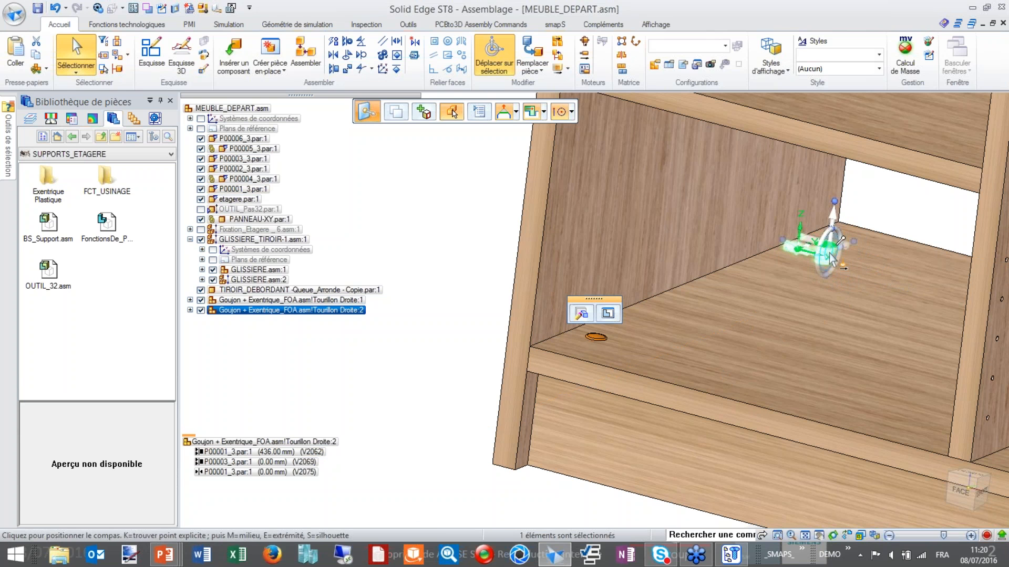
scroll(828, 252, up, 2)
key(Escape)
Step: Copy the rear fitting to the middle of the side panel's depth, using the Points-milieu snap on the panel's lower edge
click(287, 312)
click(801, 234)
click(829, 246)
click(404, 113)
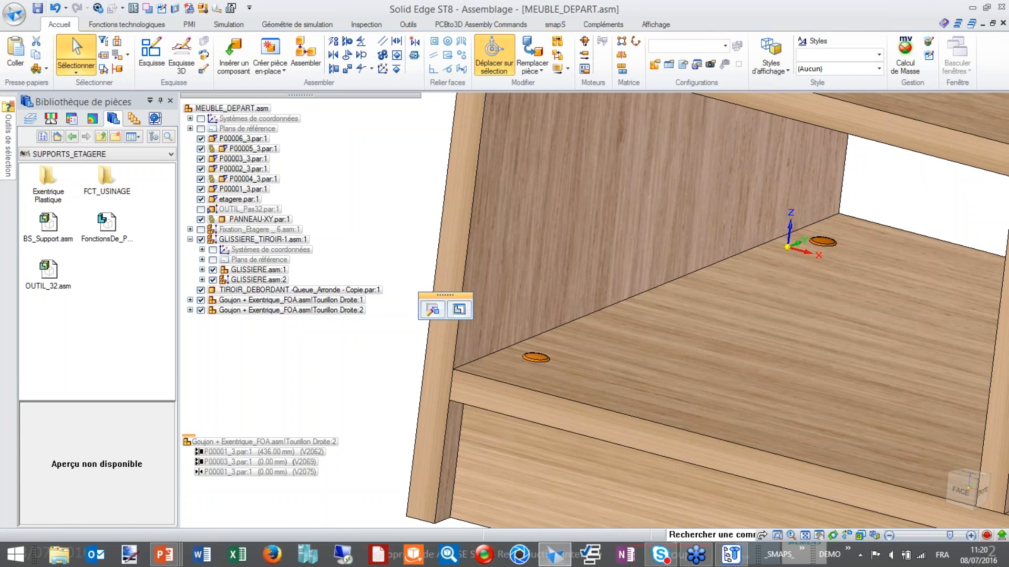
key(ctrl+v)
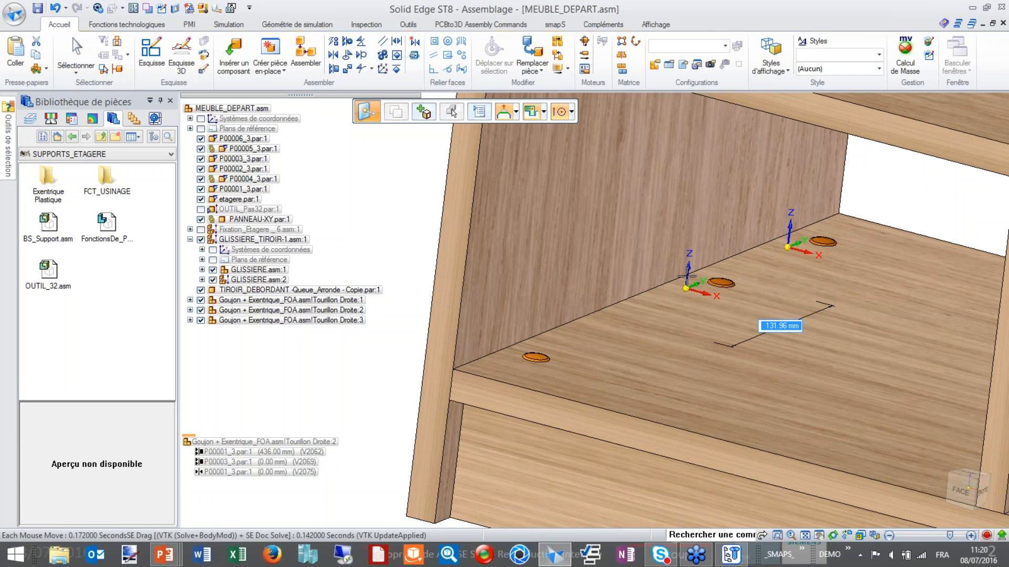
scroll(683, 276, down, 3)
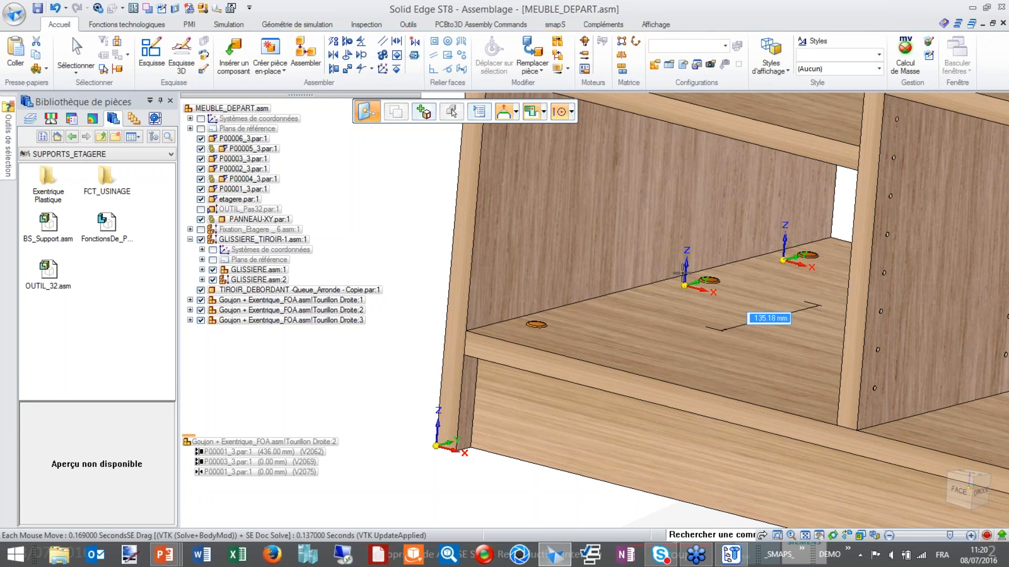
click(570, 112)
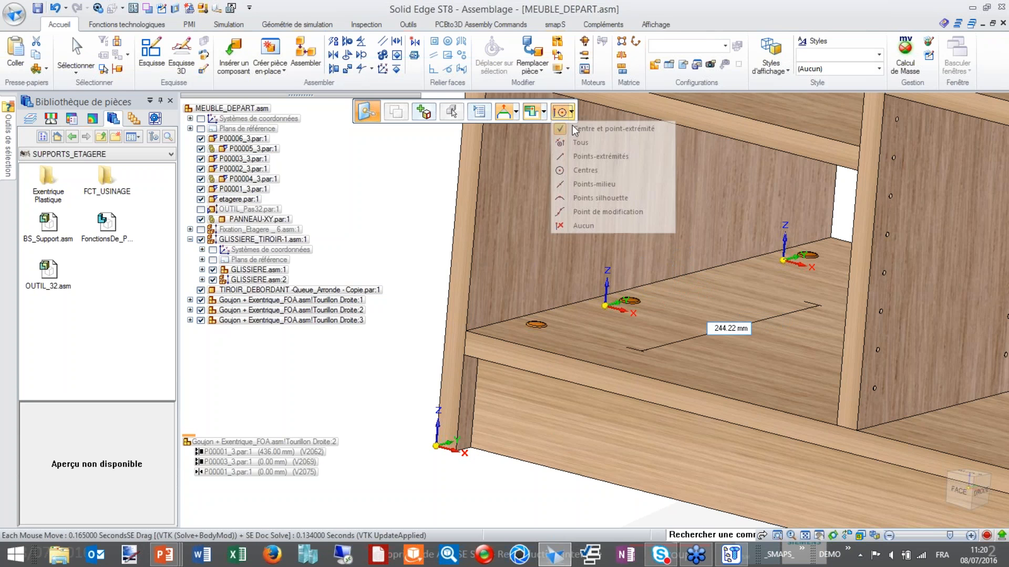
click(579, 184)
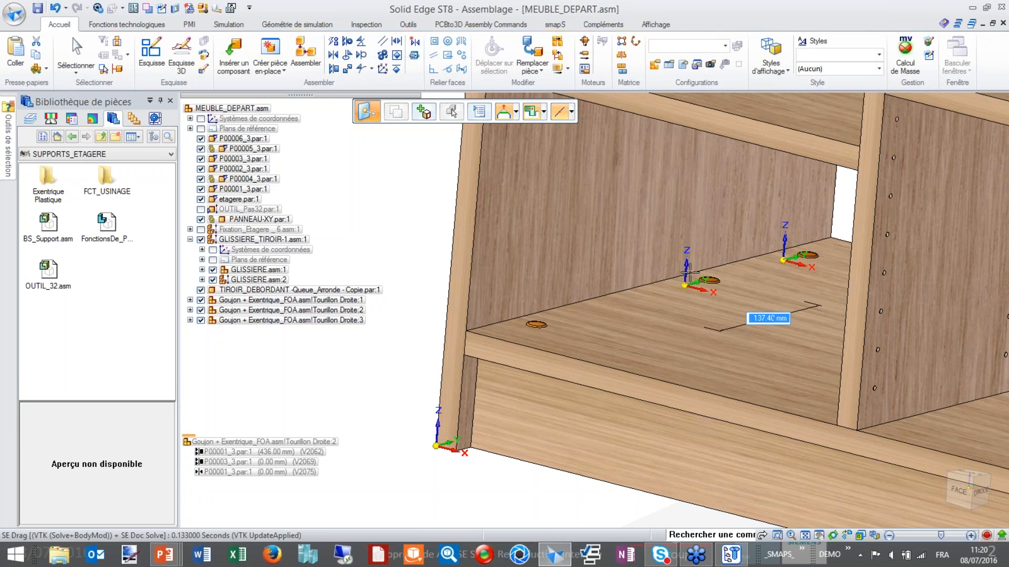
scroll(692, 245, down, 2)
scroll(692, 244, down, 5)
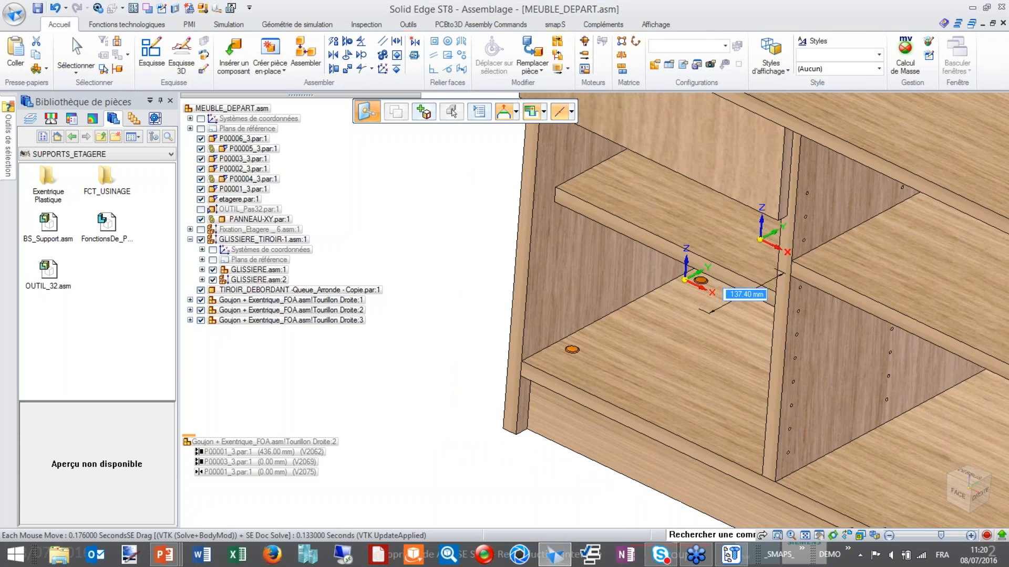
middle_drag(693, 244, 583, 247)
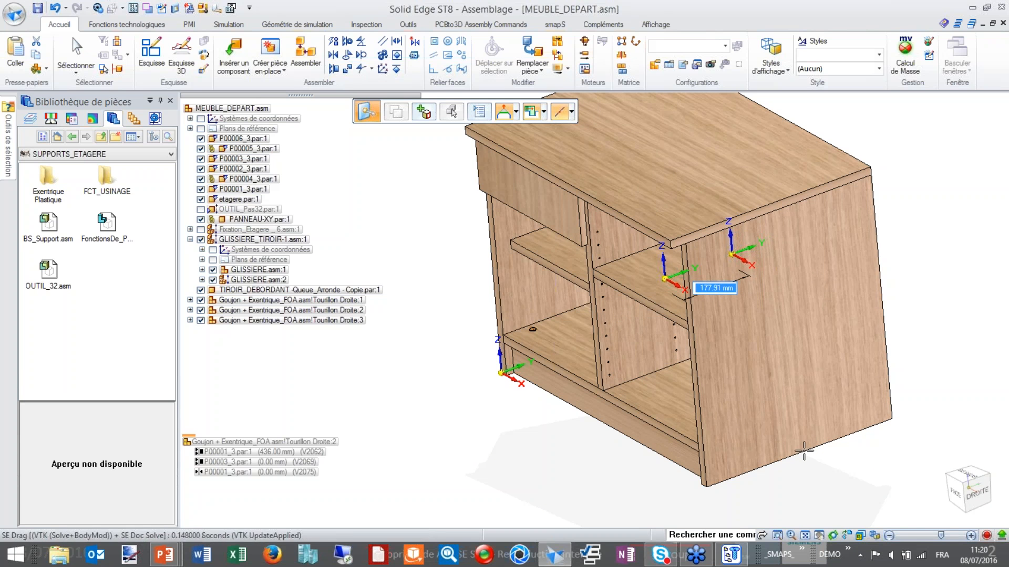
click(802, 452)
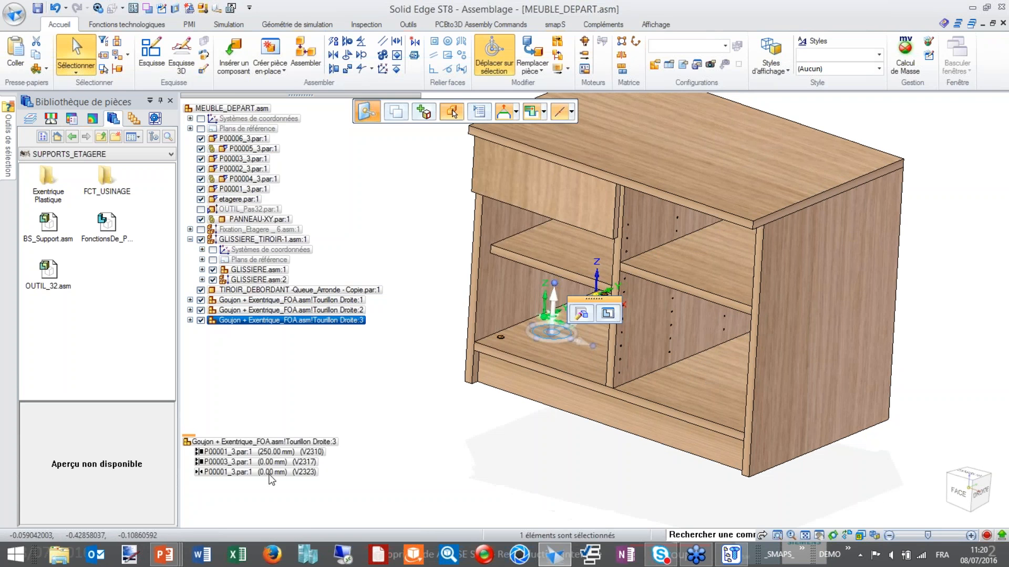
click(210, 361)
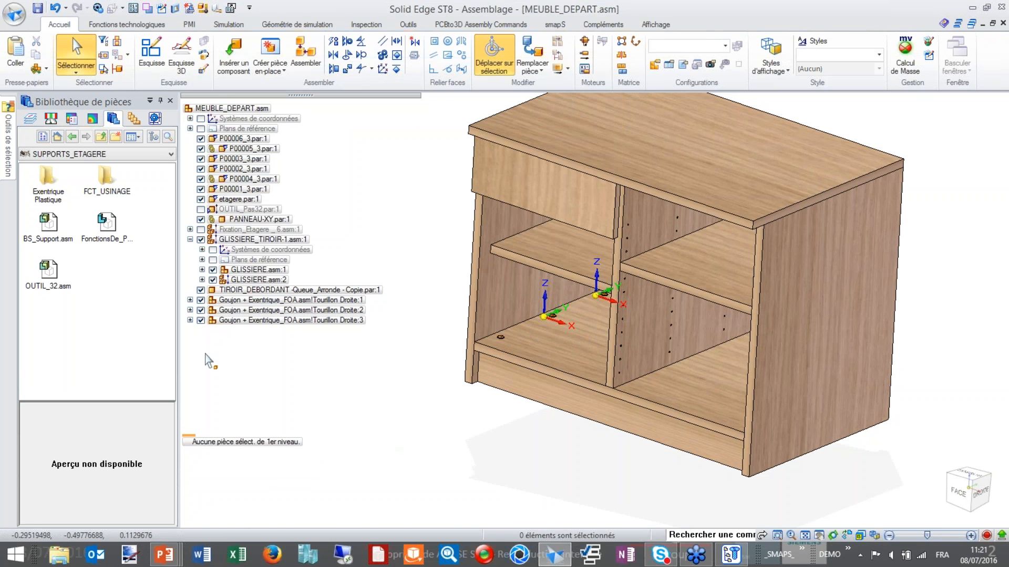
Step: Display the emp_3.par component in all three Goujon + Exentrique fitting occurrences
click(190, 321)
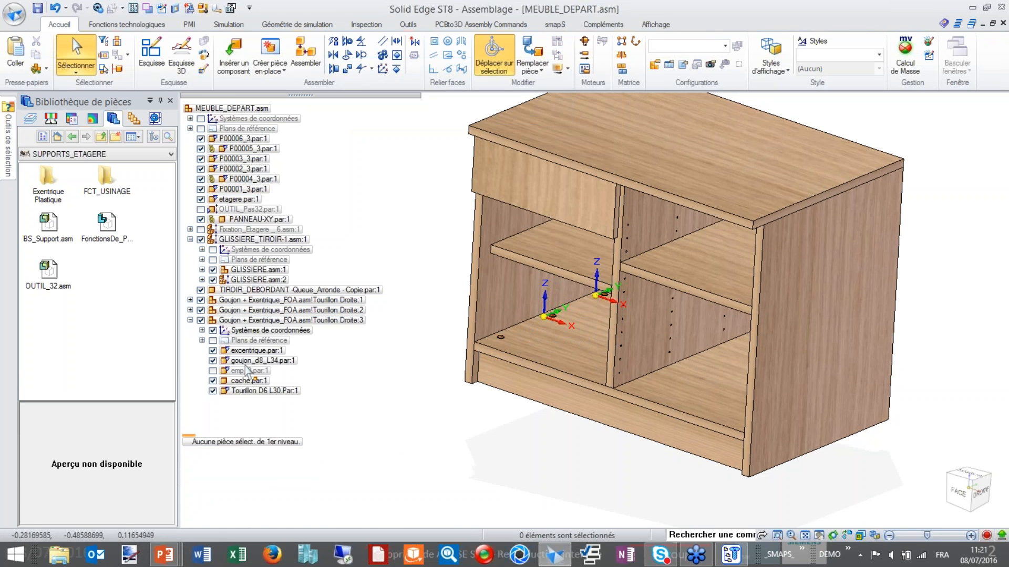
click(213, 371)
click(190, 310)
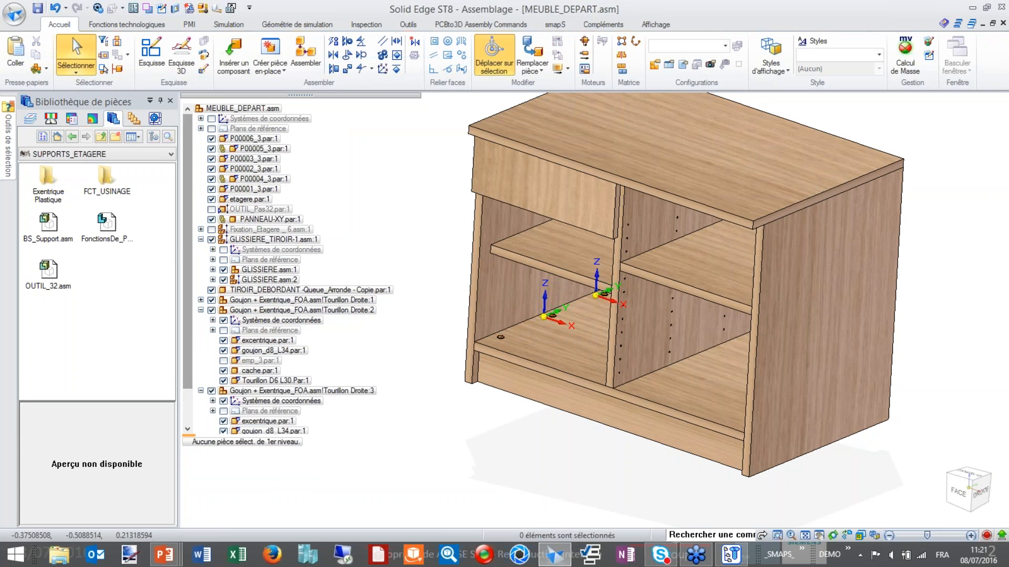
click(257, 360)
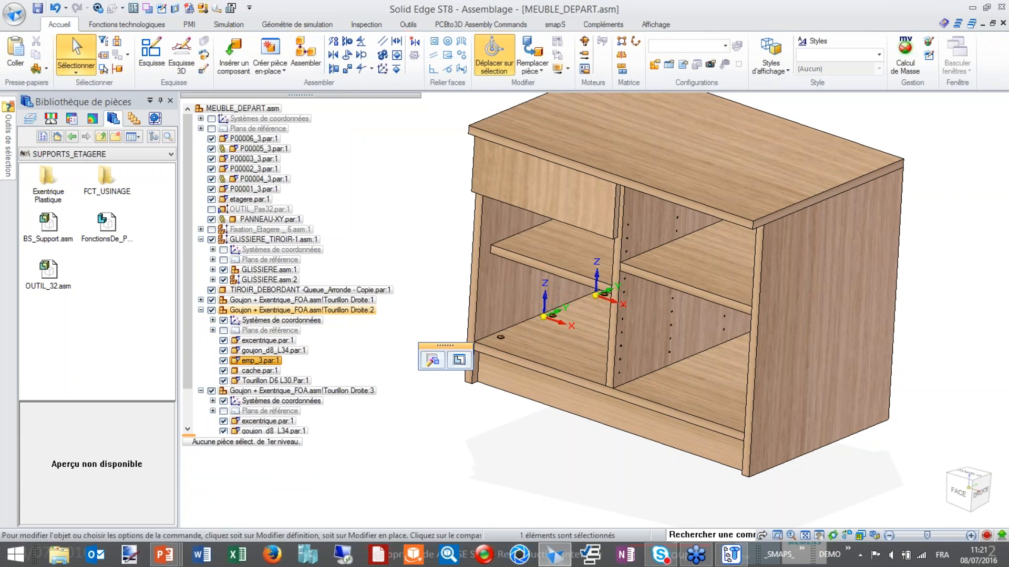
shift+middle_drag(410, 416, 482, 379)
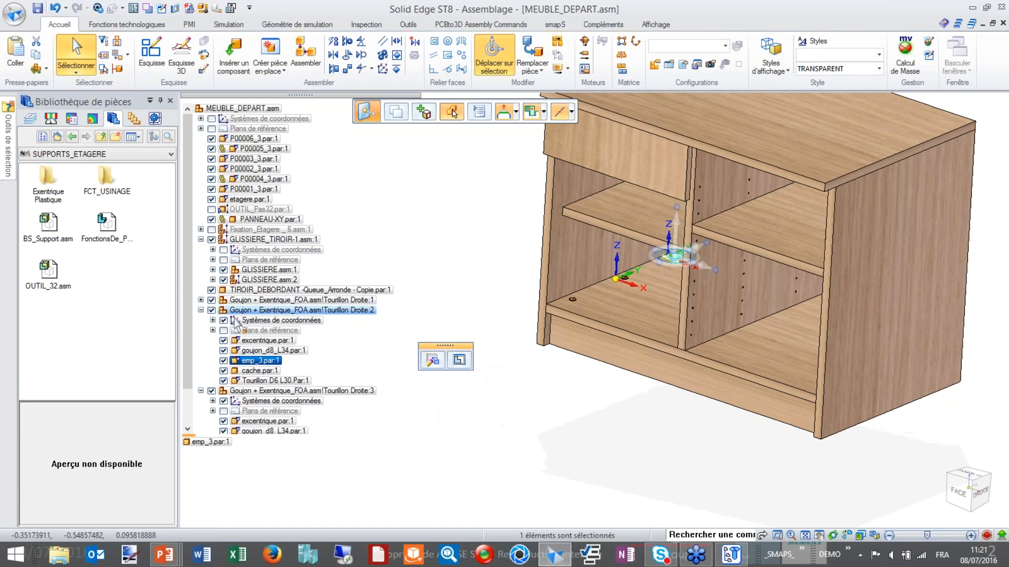
click(200, 300)
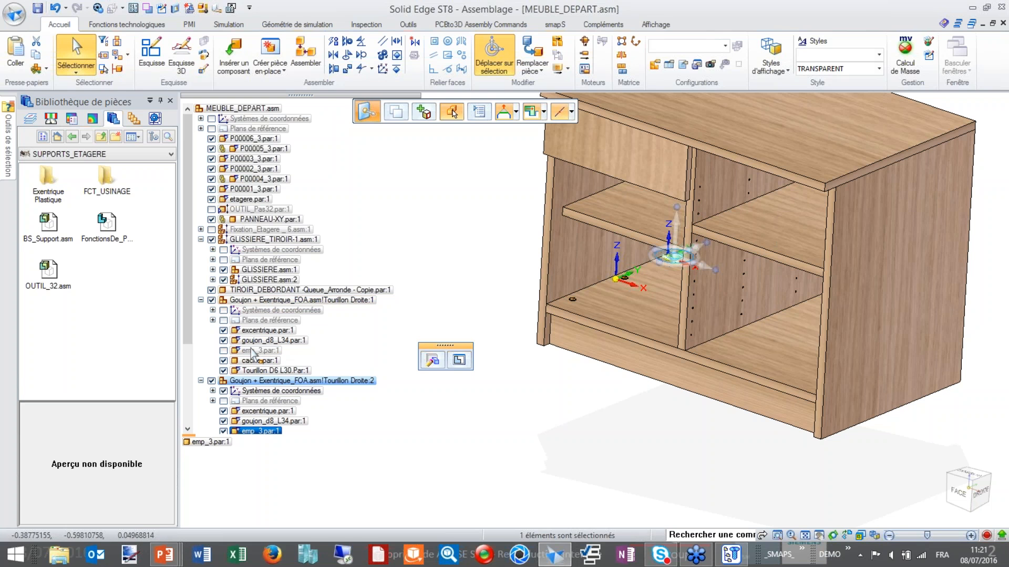
ctrl+click(252, 351)
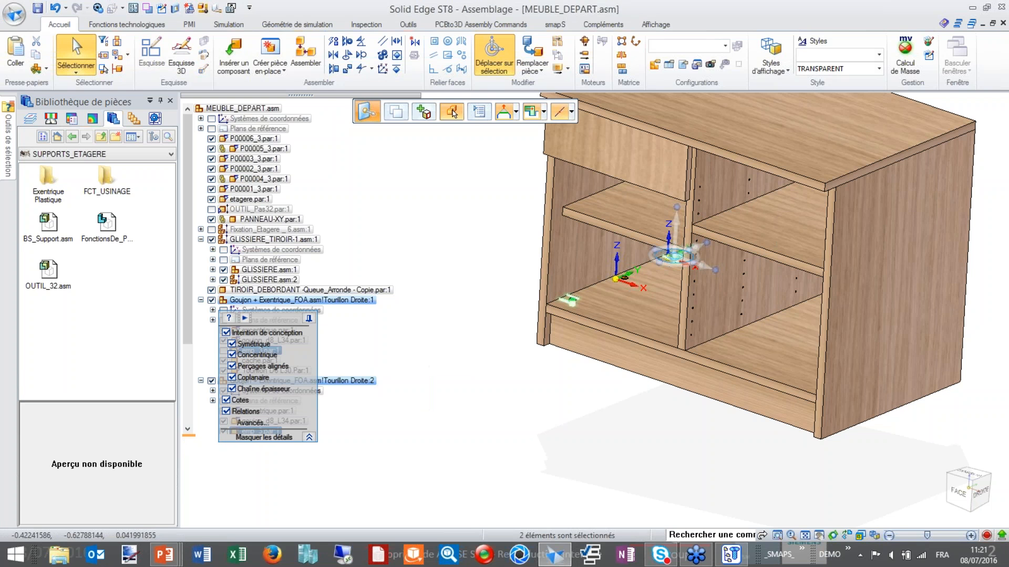
scroll(354, 339, down, 2)
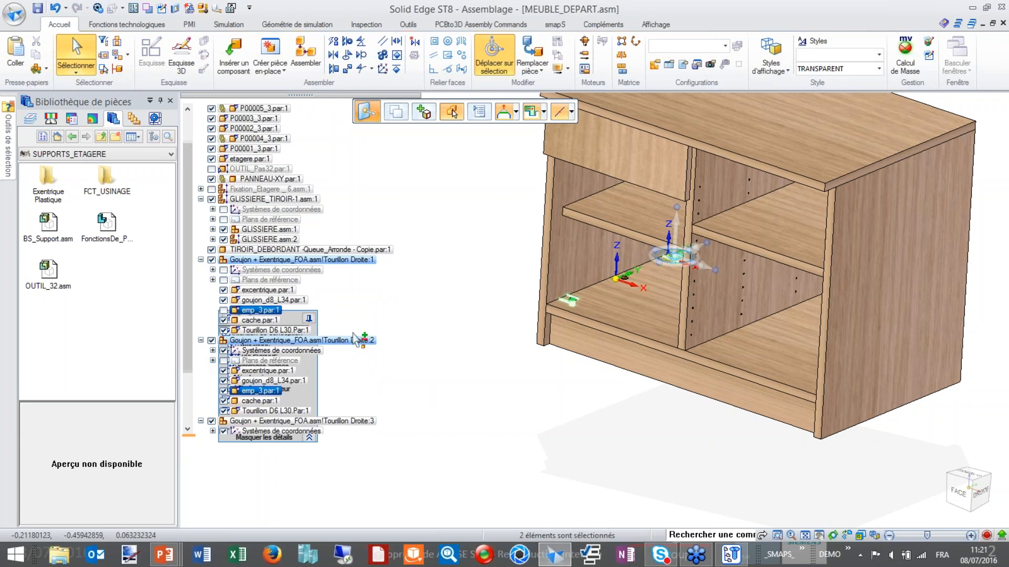
key(Escape)
click(223, 311)
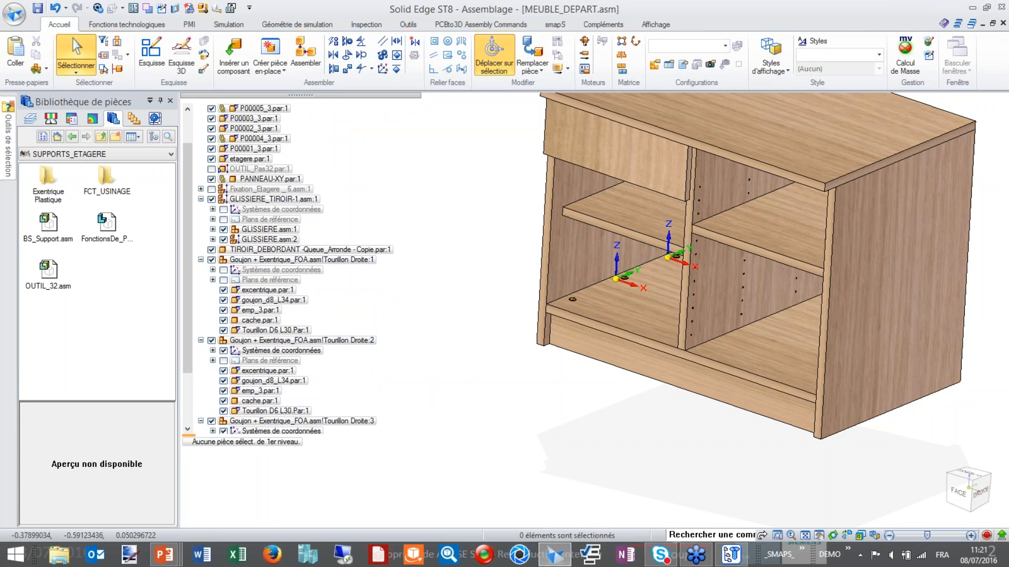
scroll(194, 368, down, 3)
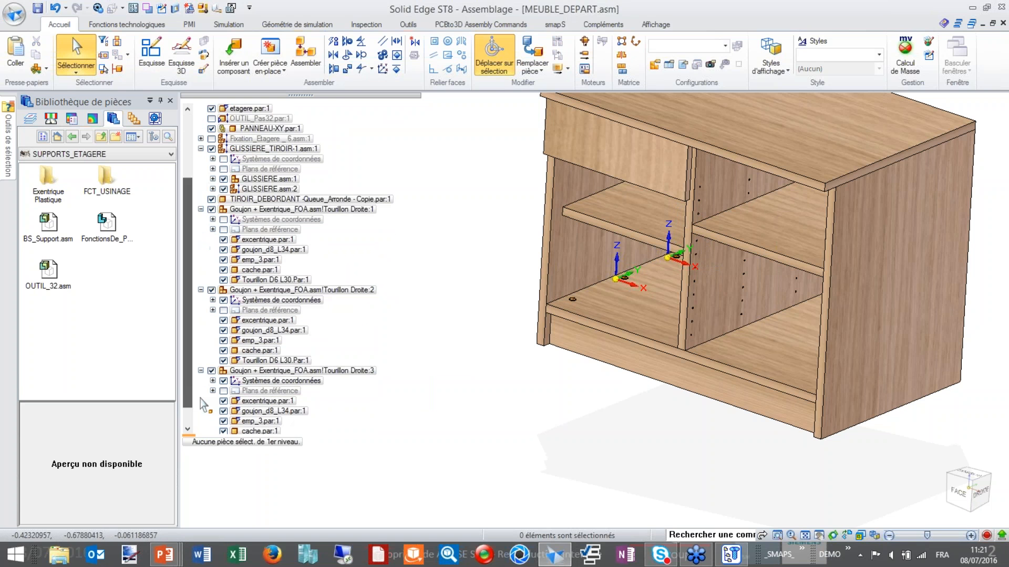
Step: Isolate the third fitting's emp_3.par so that only this component is displayed
click(252, 422)
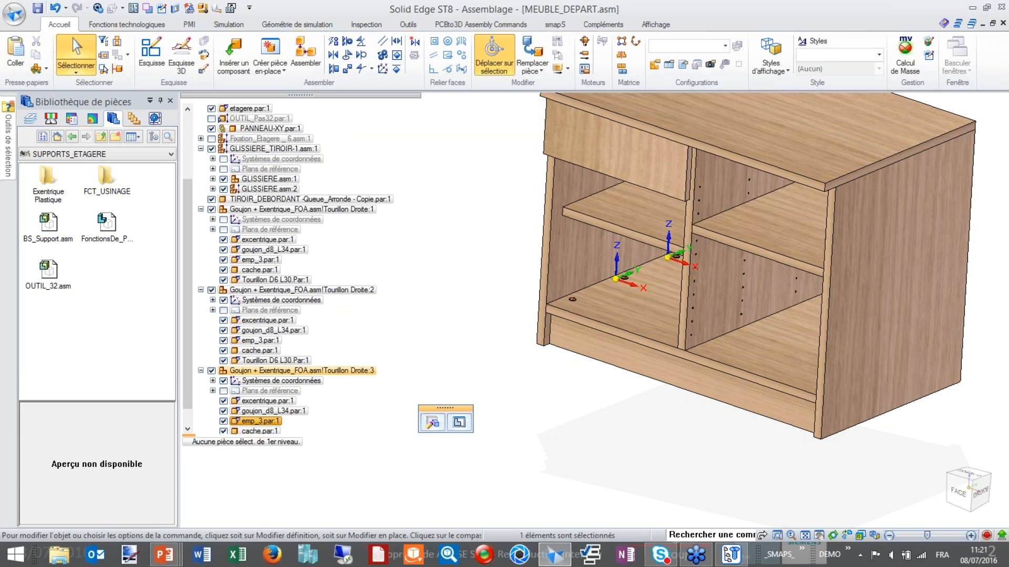
scroll(620, 275, up, 5)
scroll(684, 284, down, 5)
right_click(418, 276)
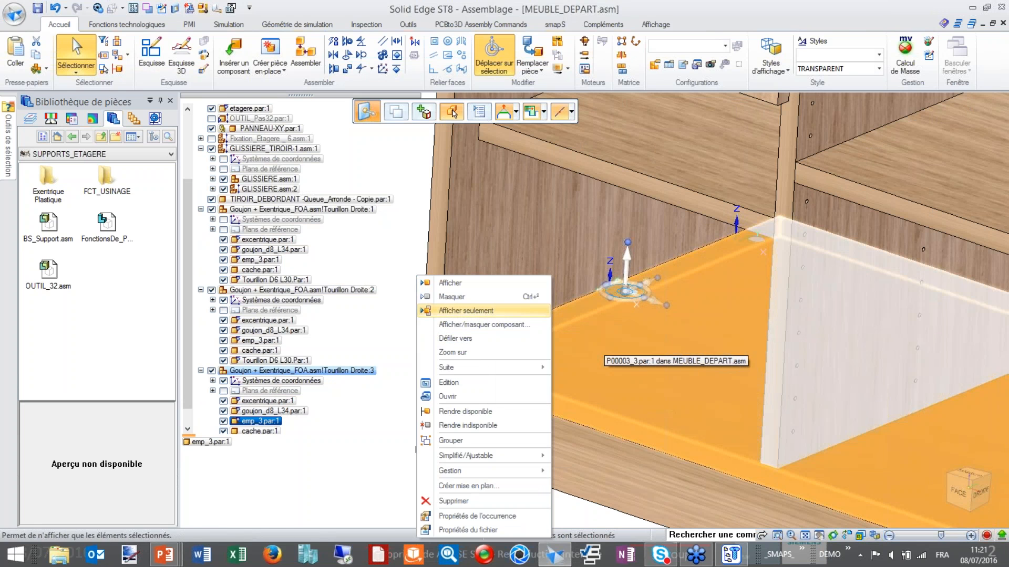
click(462, 311)
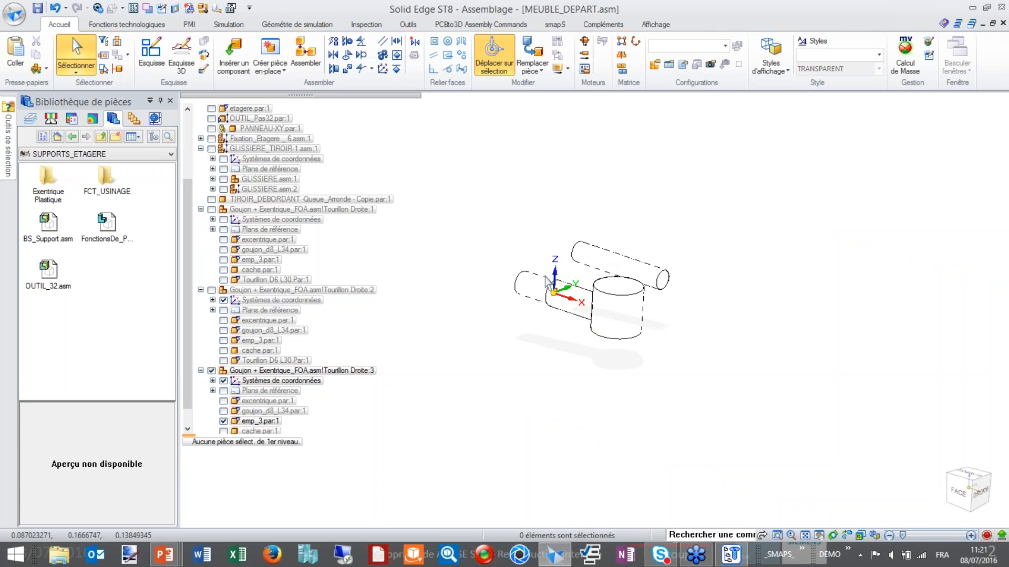
Step: Display the components of the whole MEUBLE_DEPART.asm assembly again
drag(189, 235, 189, 167)
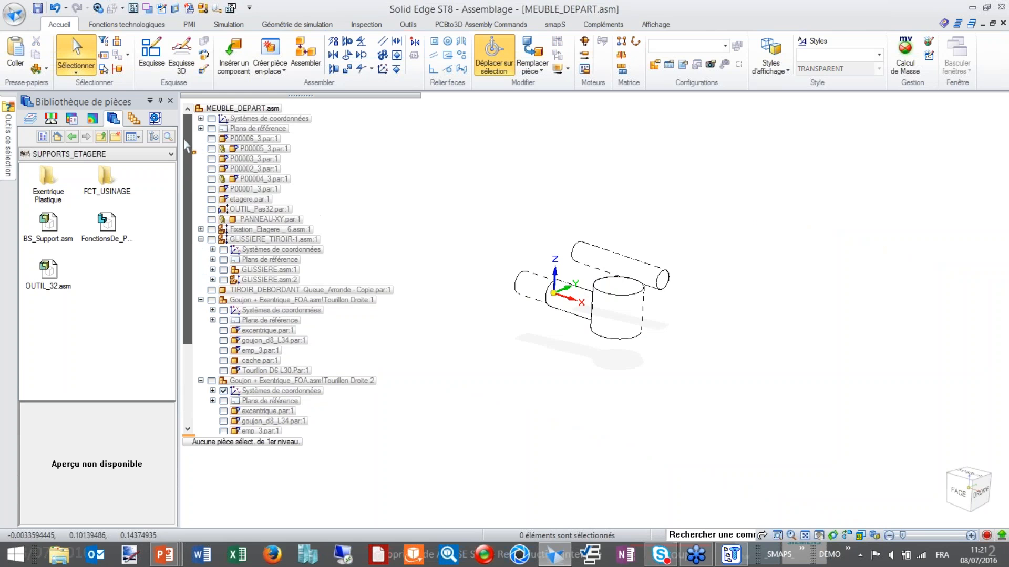
click(237, 109)
right_click(236, 109)
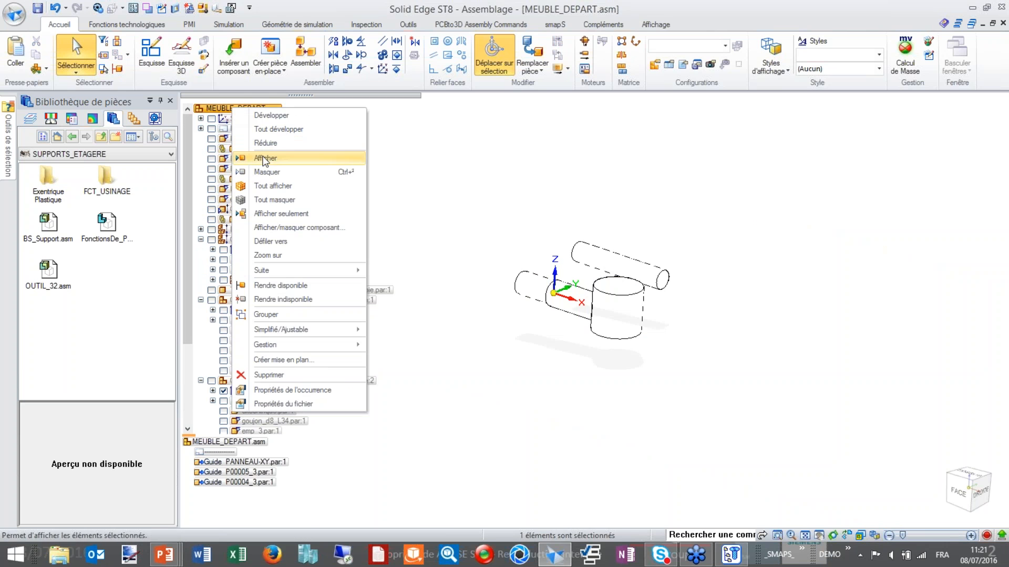
click(262, 158)
scroll(626, 311, down, 5)
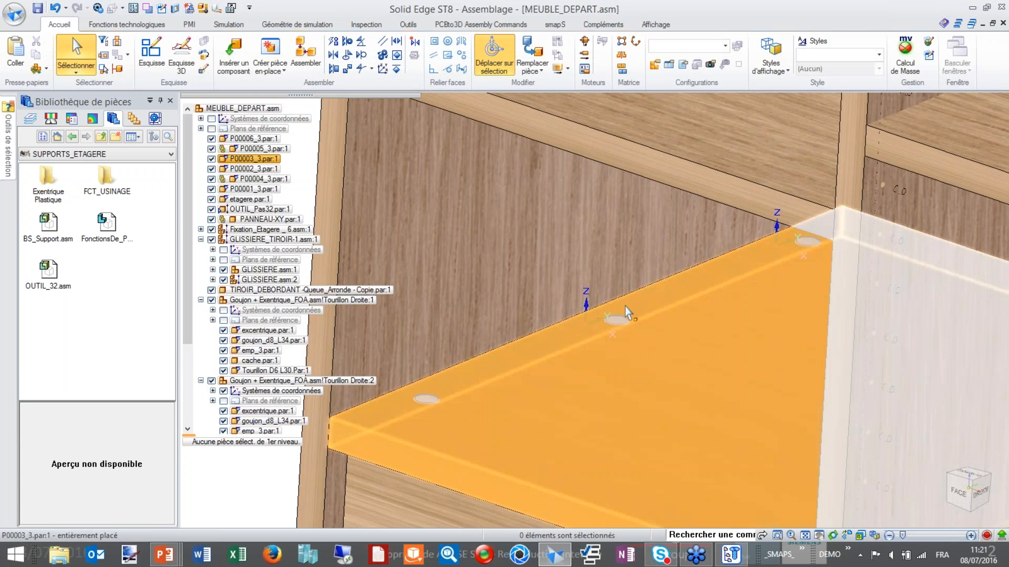
Step: Subtract the imprint bodies of the three fittings from side panel P00001_3.par and bottom panel P00003_3.par with a Boolean operation
key(ctrl+f)
shift+middle_drag(416, 405, 450, 362)
scroll(440, 369, up, 6)
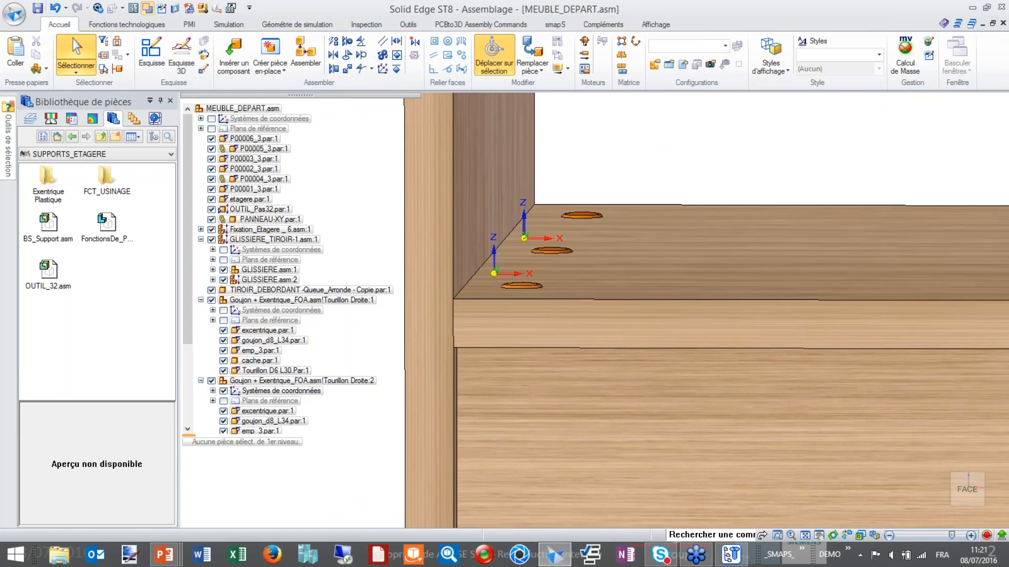
click(148, 7)
click(424, 244)
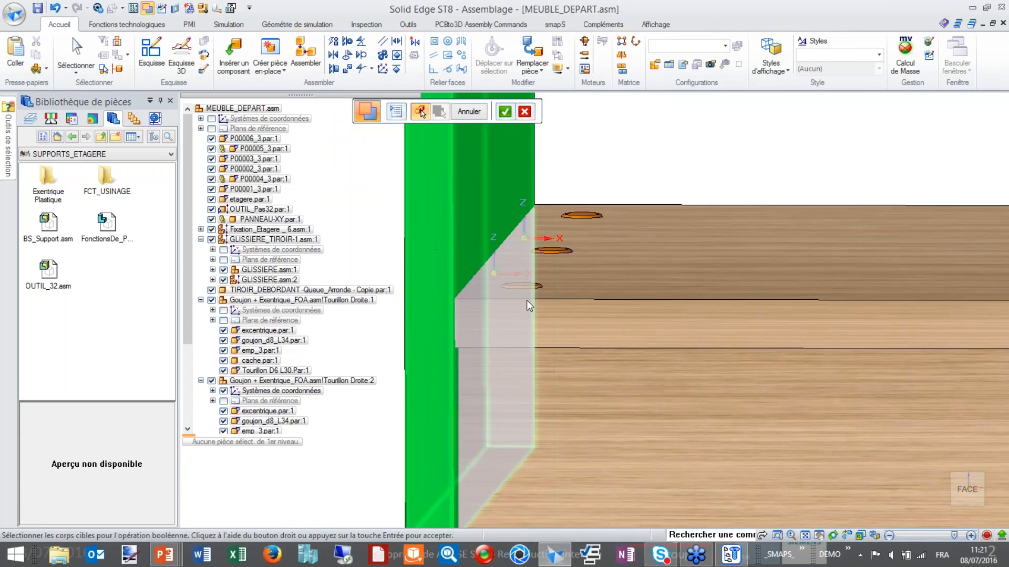
click(536, 316)
right_click(659, 162)
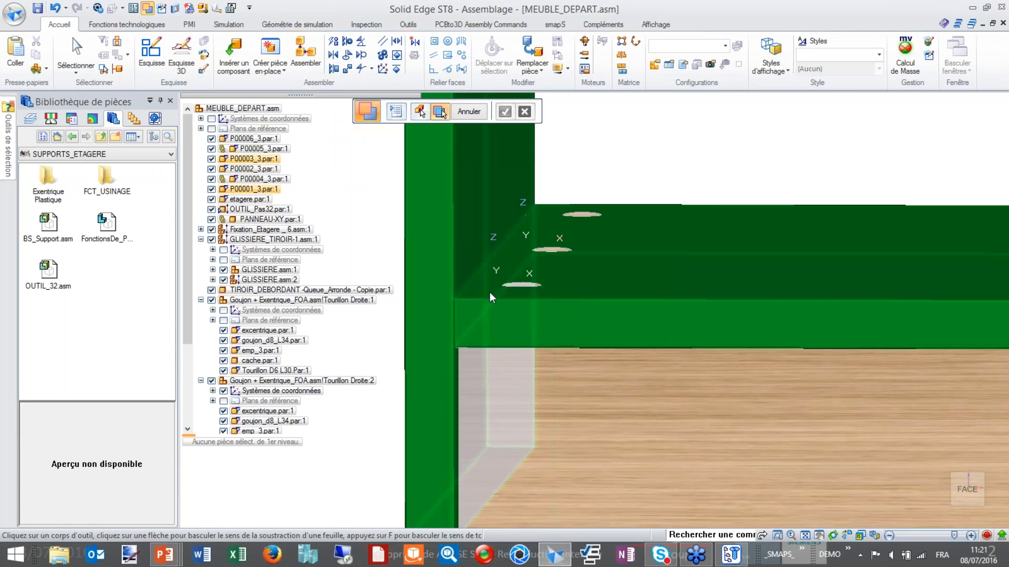
click(579, 239)
right_click(579, 239)
right_click(632, 187)
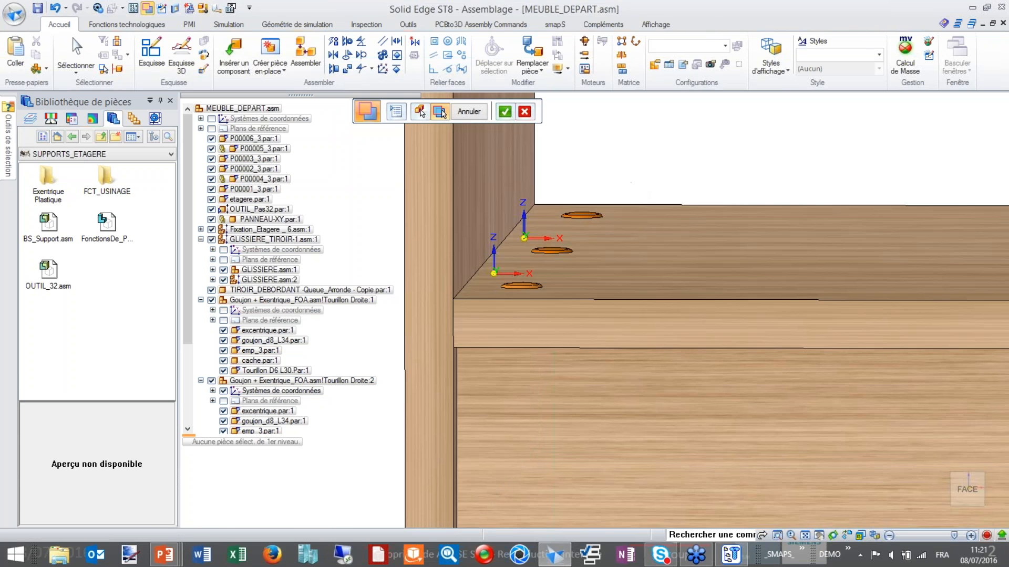
right_click(607, 190)
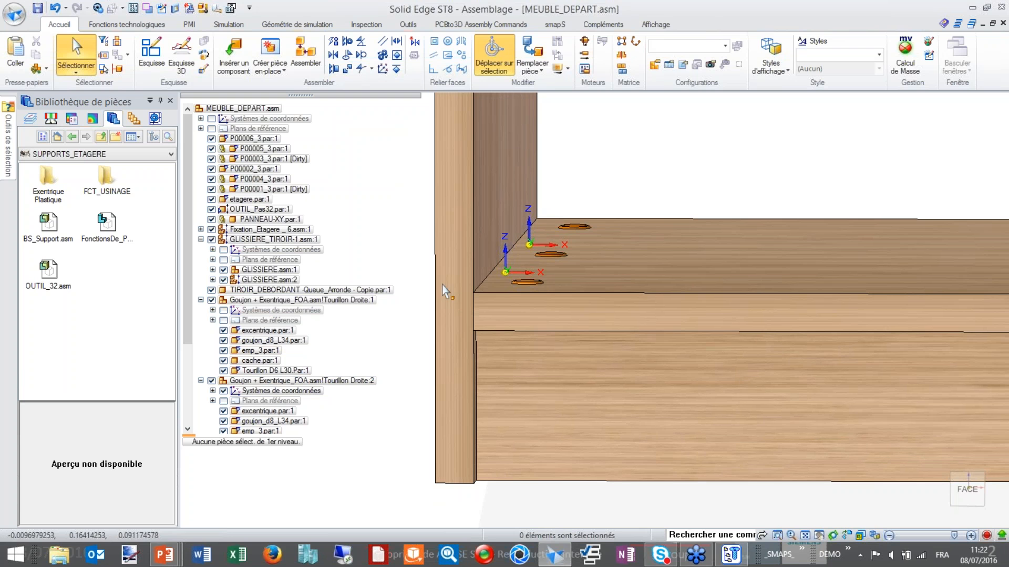
Step: Hide all three Goujon + Exentrique fitting occurrences to expose the machined holes in the bottom panel
click(211, 300)
click(211, 380)
scroll(193, 352, down, 3)
middle_drag(544, 292, 532, 342)
middle_drag(547, 252, 545, 231)
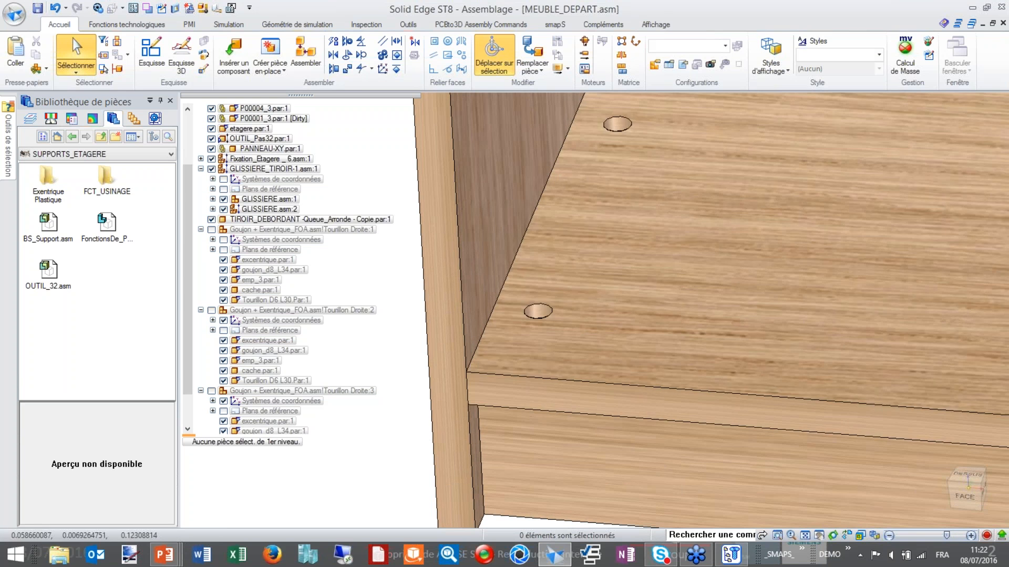
Step: Isolate bottom panel P00003_3.par and inspect the holes drilled in its end face
right_click(536, 334)
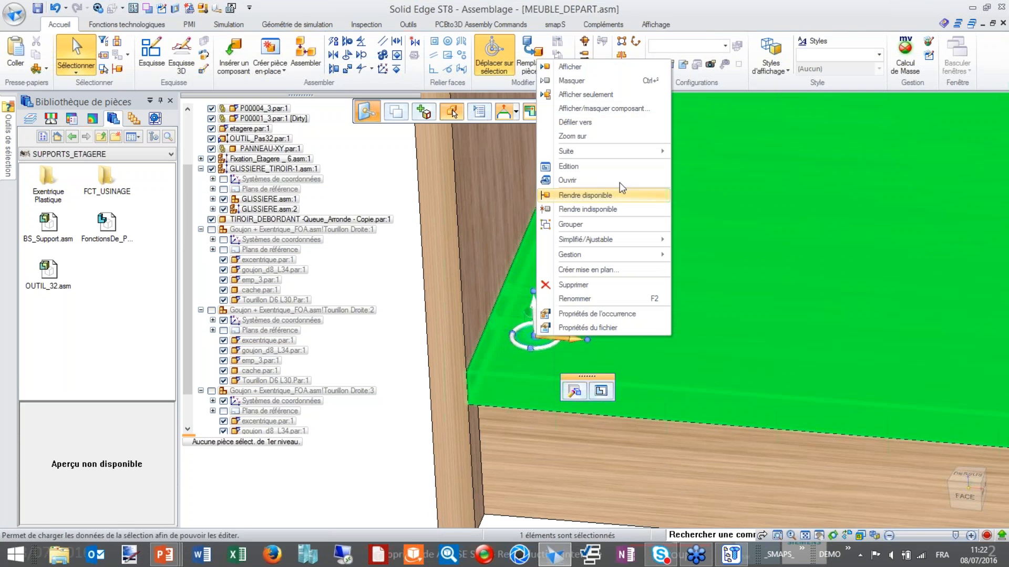
click(610, 97)
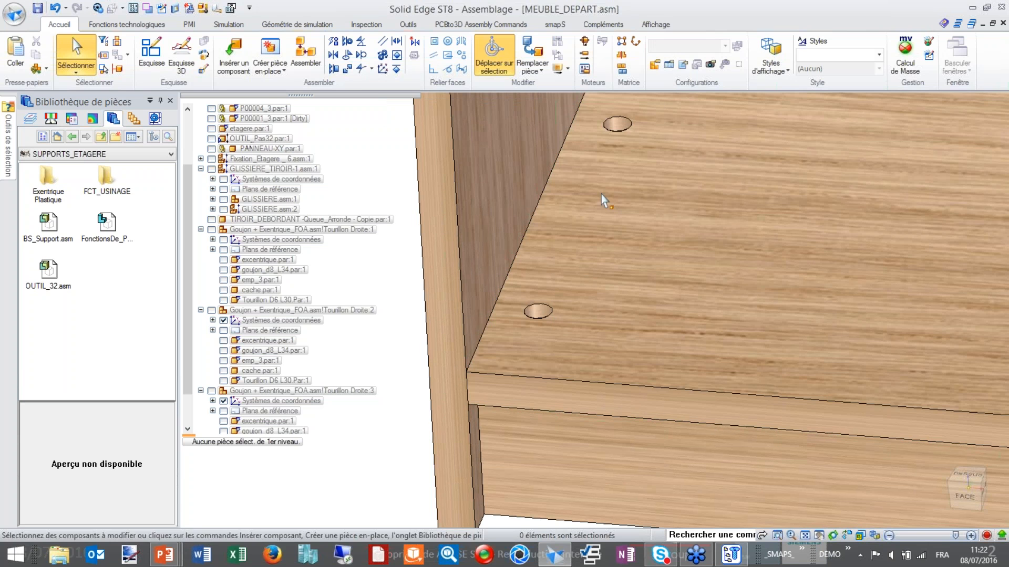
middle_drag(543, 341, 625, 328)
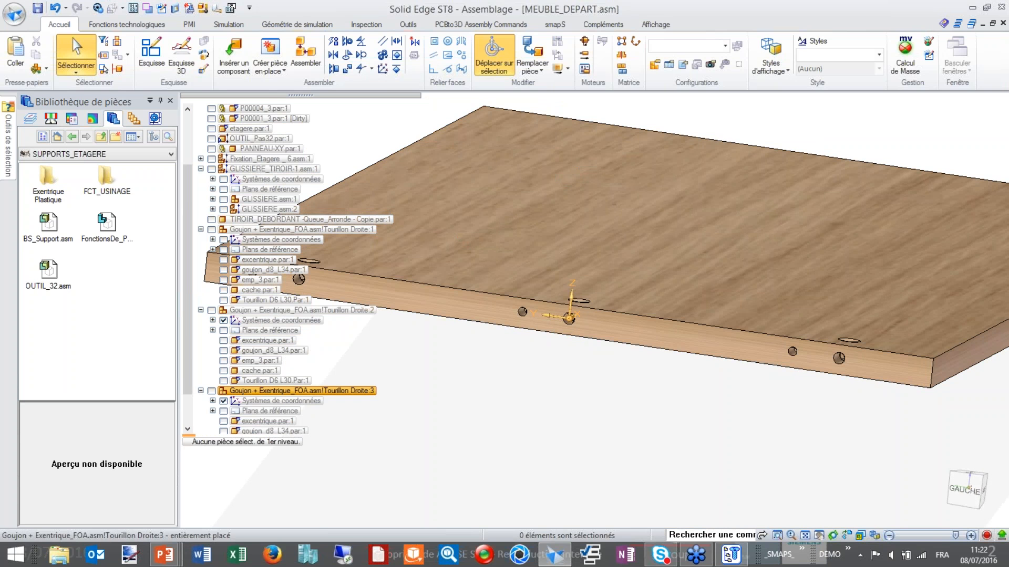
Step: Replace the middle fitting, Tourillon Droite:3, with the family member Tourillon 6x30 _ Symetrie
right_click(271, 392)
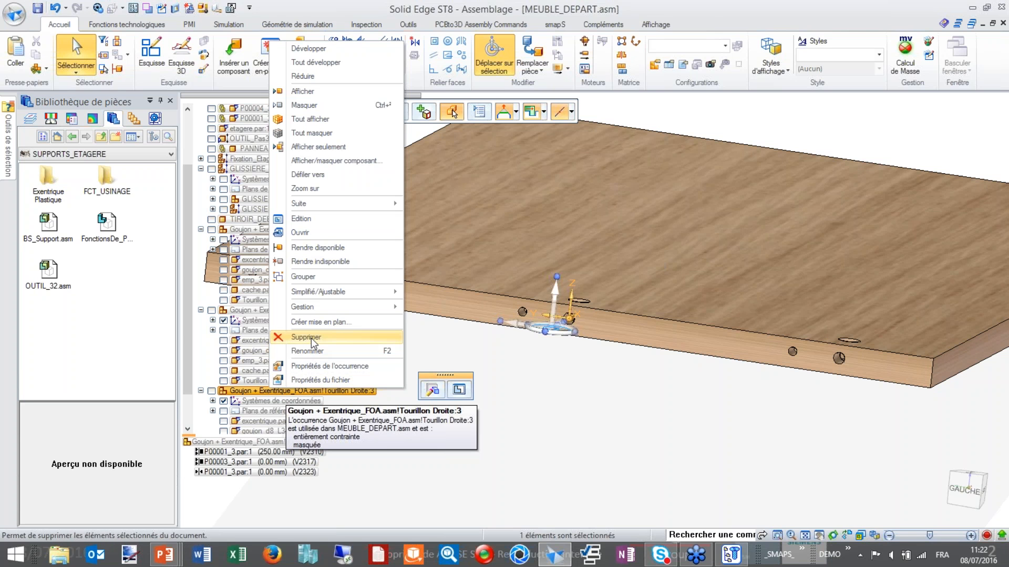
mouse_move(380, 206)
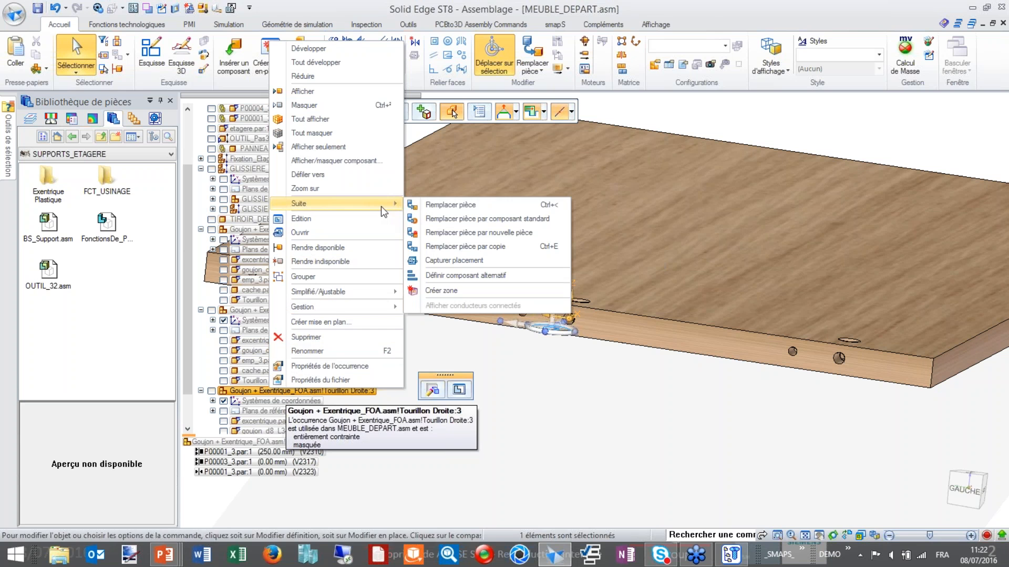
click(421, 207)
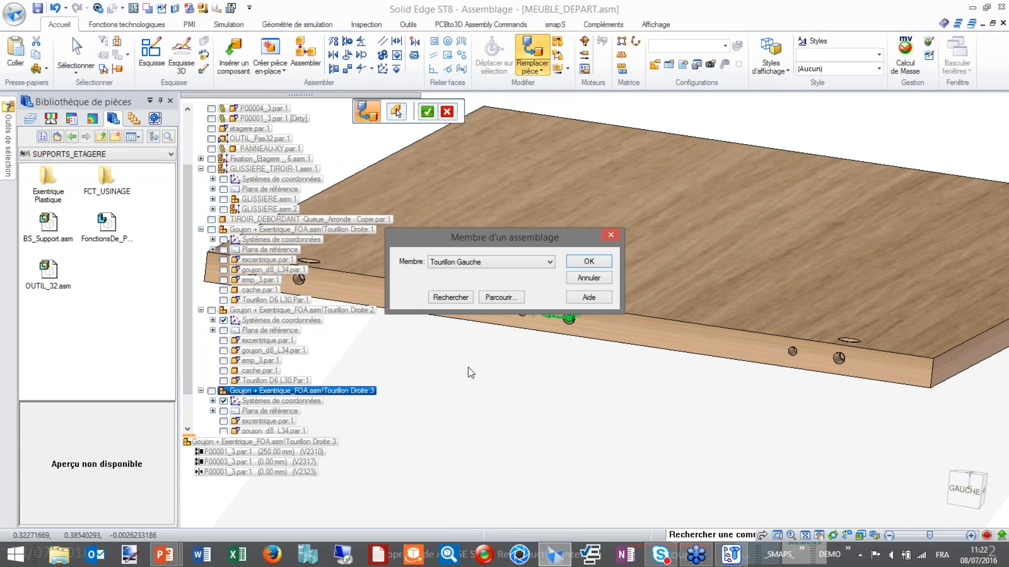
scroll(496, 263, up, 2)
scroll(497, 262, down, 2)
drag(518, 231, 559, 146)
scroll(546, 173, up, 3)
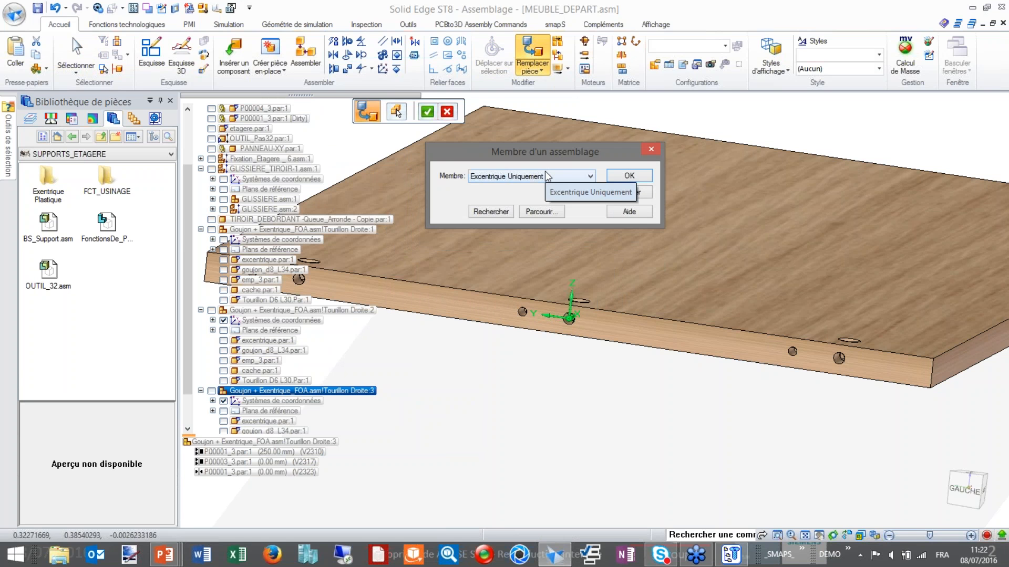
click(616, 175)
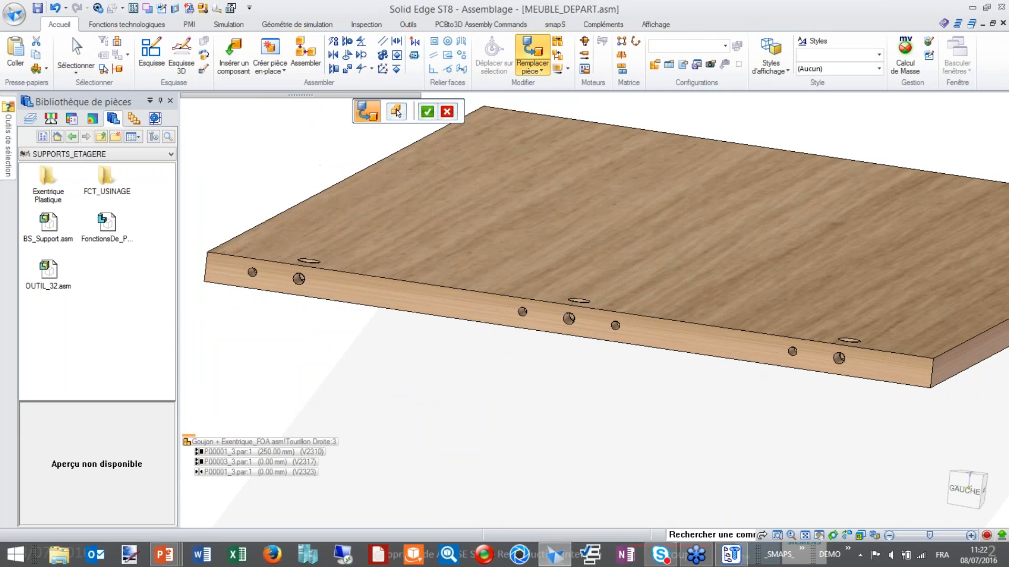
key(Escape)
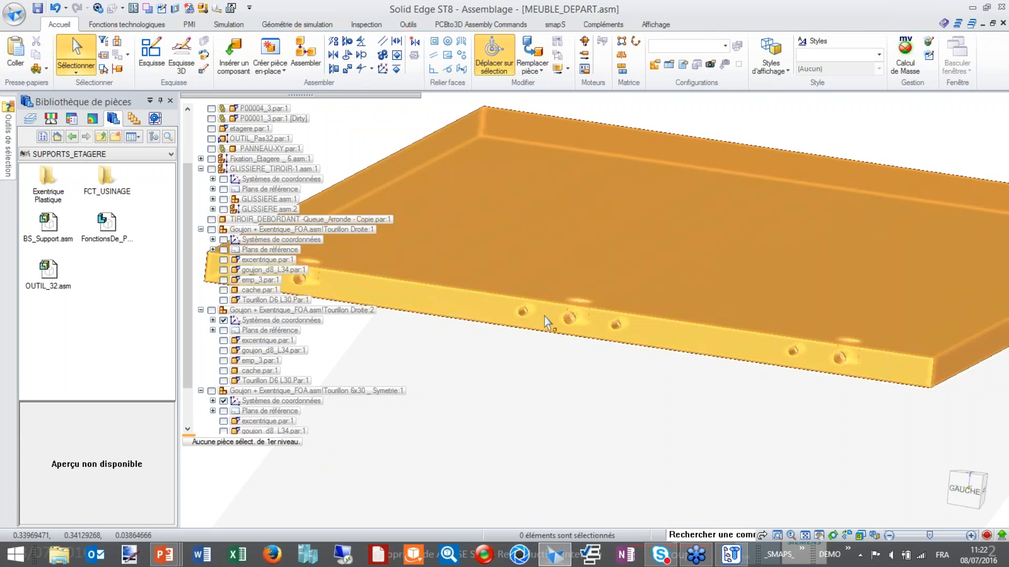
Step: Replace the Tourillon Droite:2 fitting with the Tourillon Gauche family member
scroll(437, 305, down, 2)
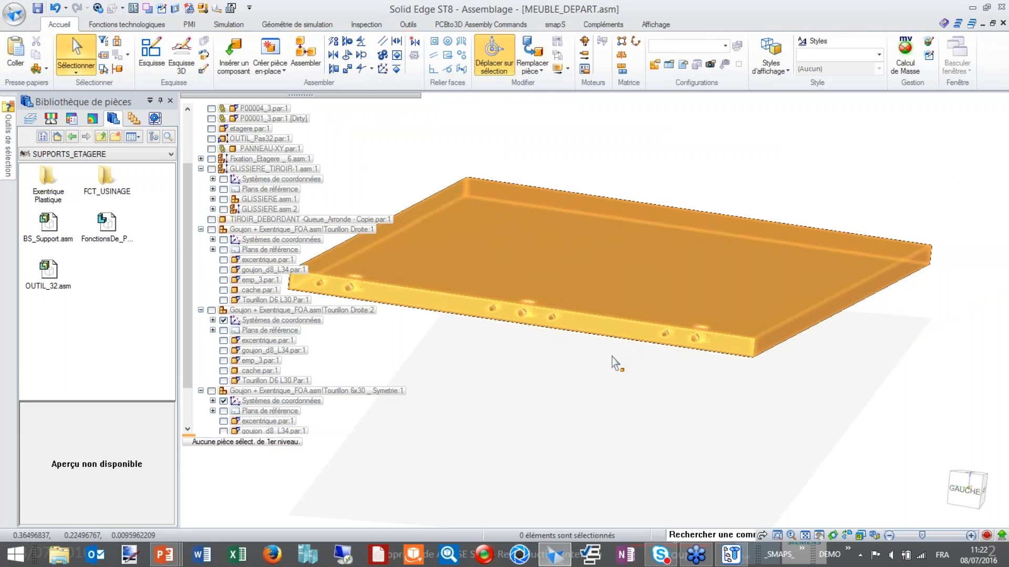
shift+middle_drag(537, 364, 611, 363)
scroll(534, 369, up, 2)
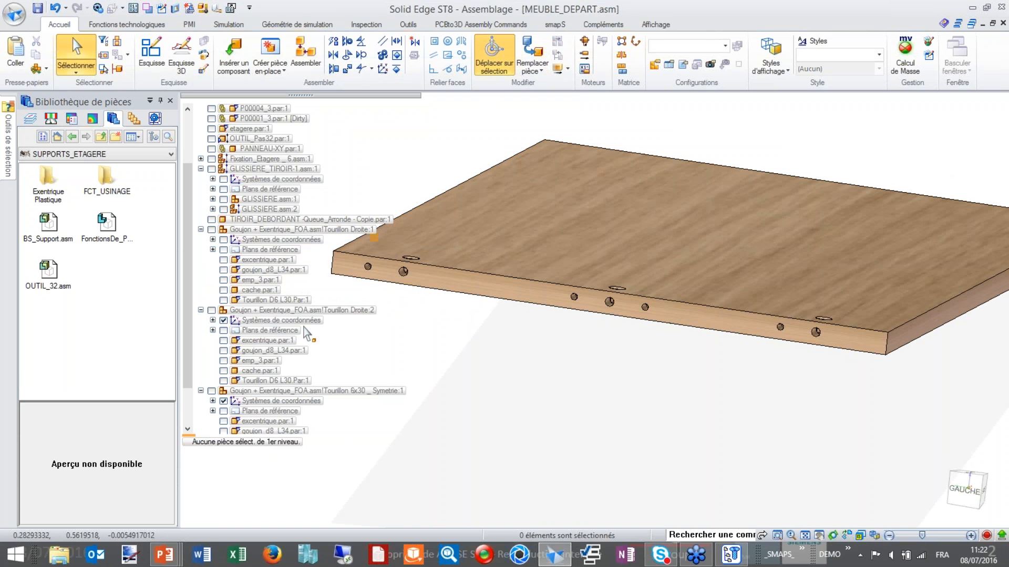
right_click(273, 312)
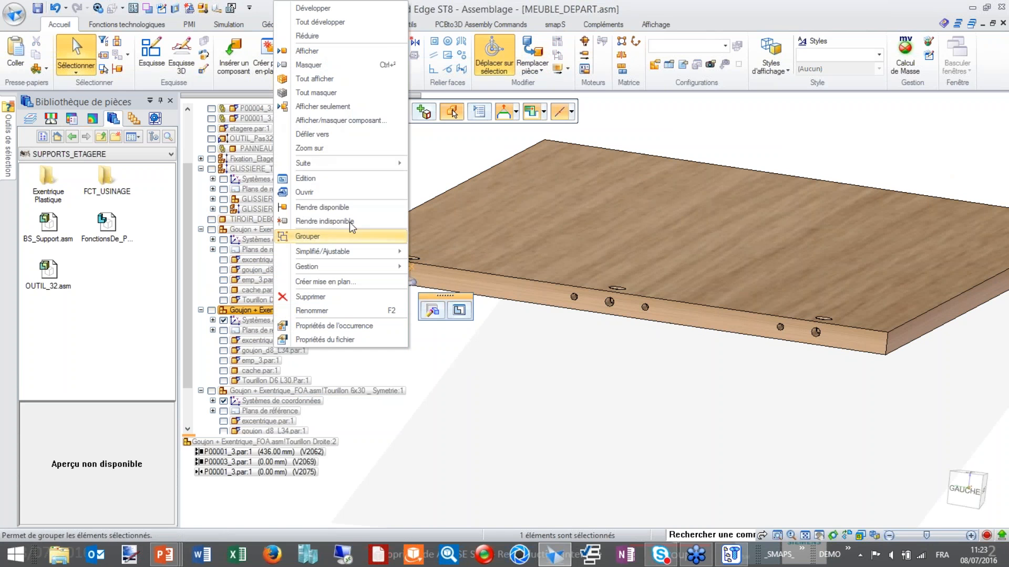
mouse_move(365, 167)
click(476, 165)
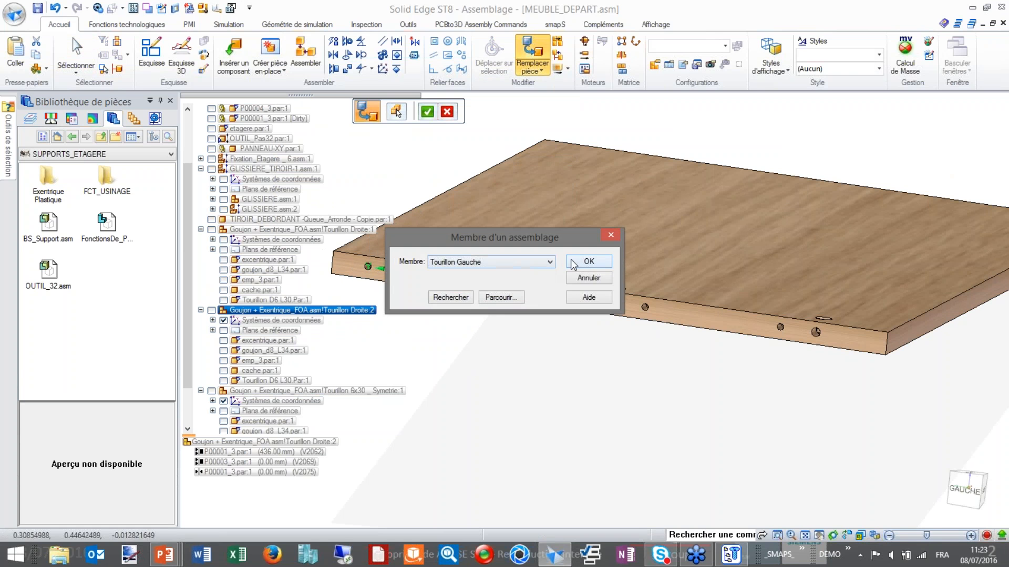
click(578, 262)
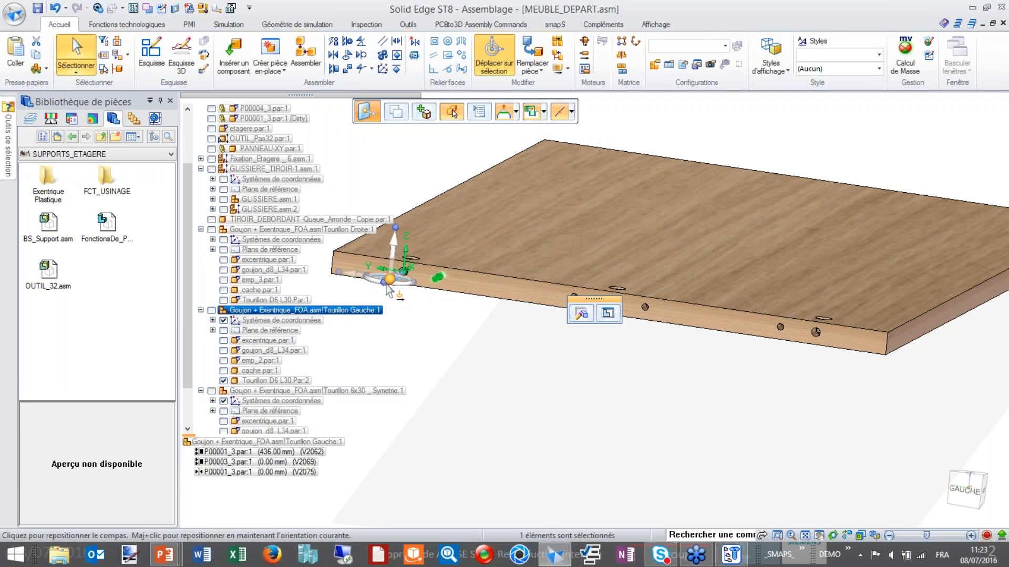
scroll(392, 281, up, 4)
click(391, 280)
shift+middle_drag(397, 288, 486, 327)
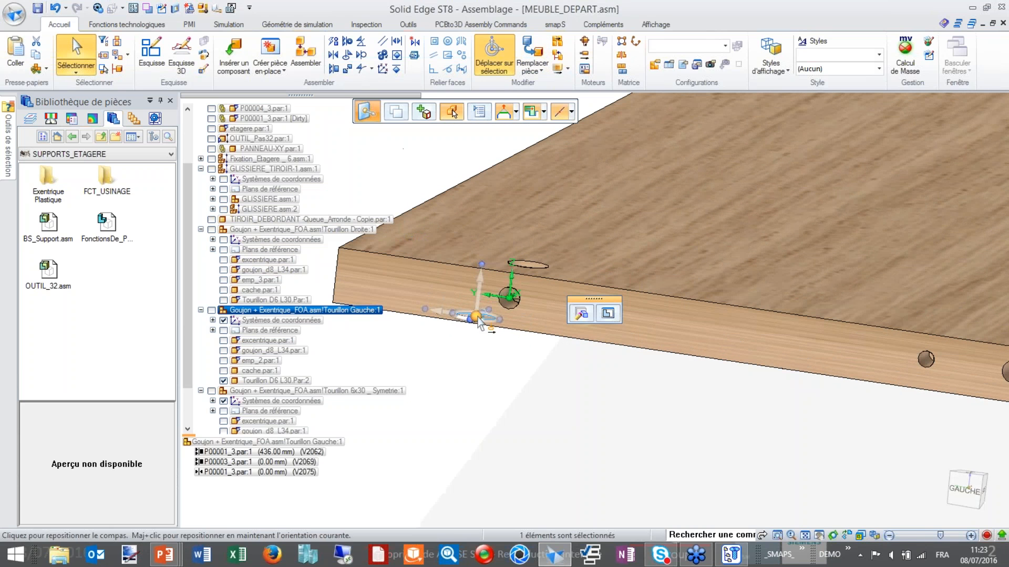
click(532, 264)
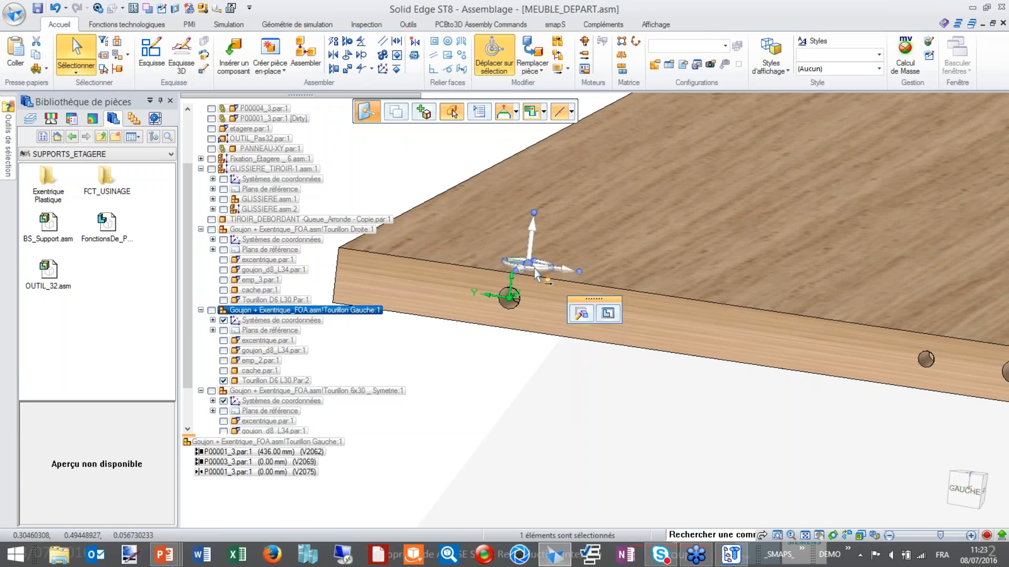
click(549, 278)
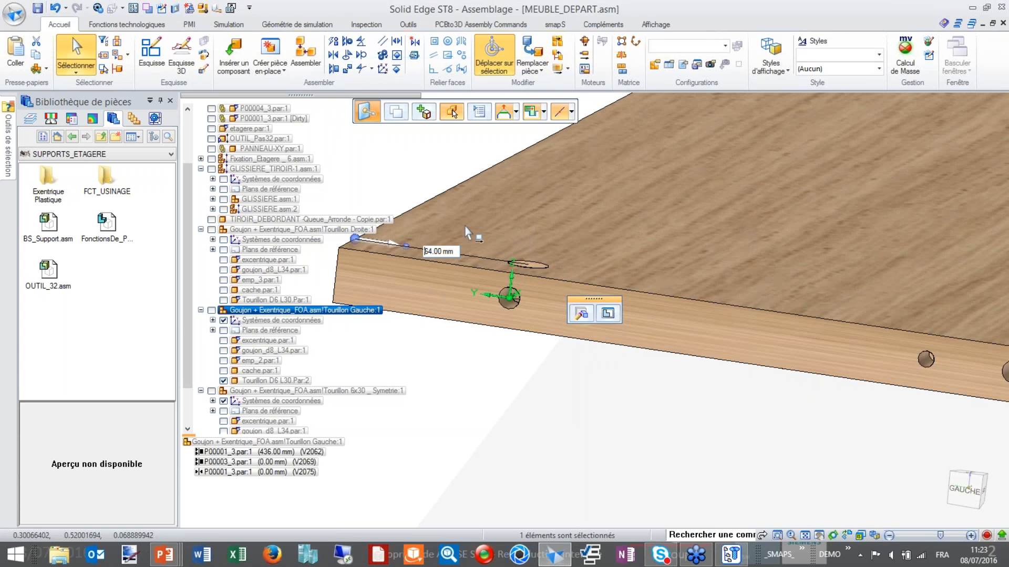
key(Escape)
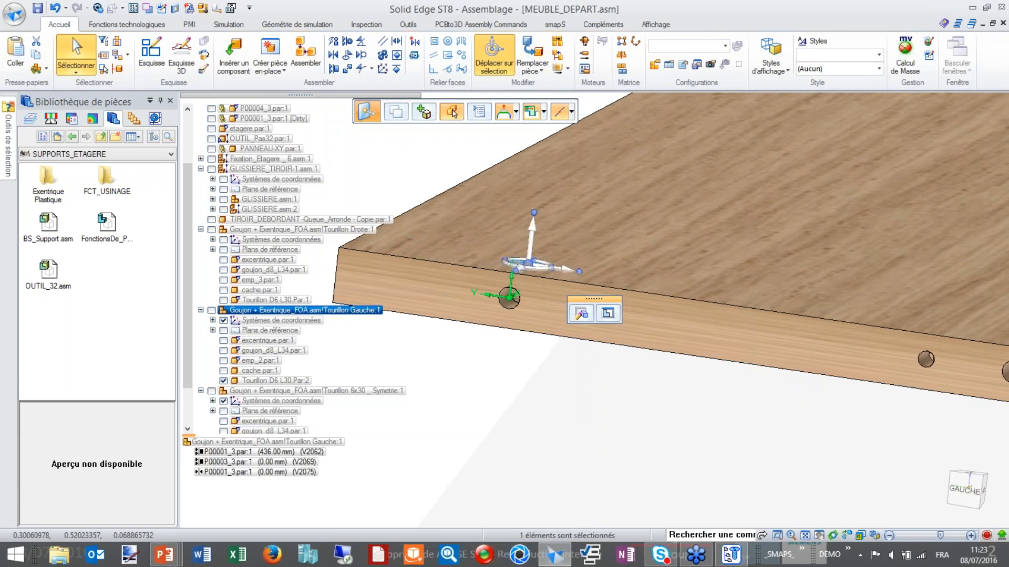
scroll(465, 226, down, 5)
key(Escape)
Step: Display all components of MEUBLE_DEPART.asm again and hide the tool part OUTIL_Pas32.par
key(ctrl+i)
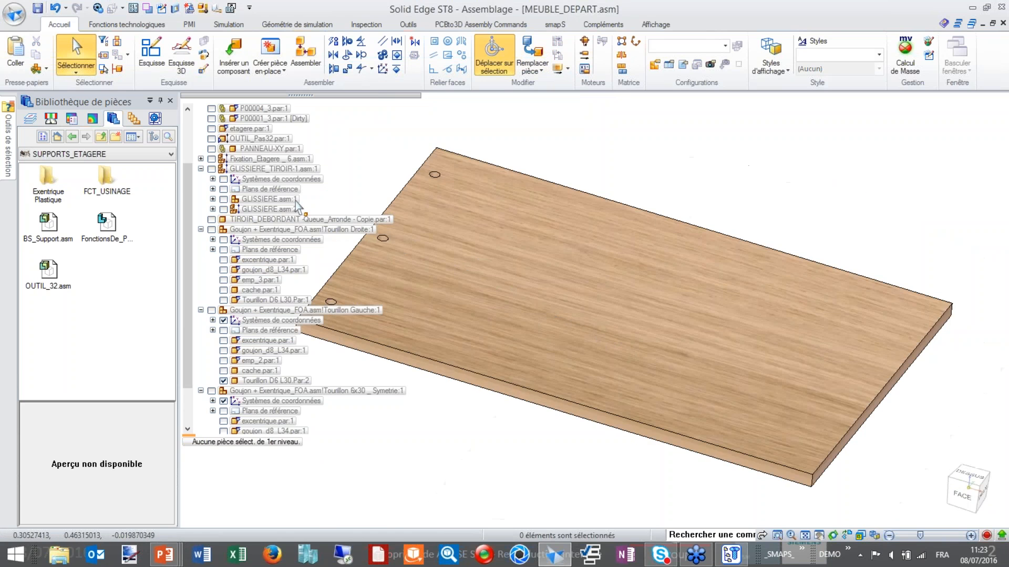
drag(187, 184, 187, 115)
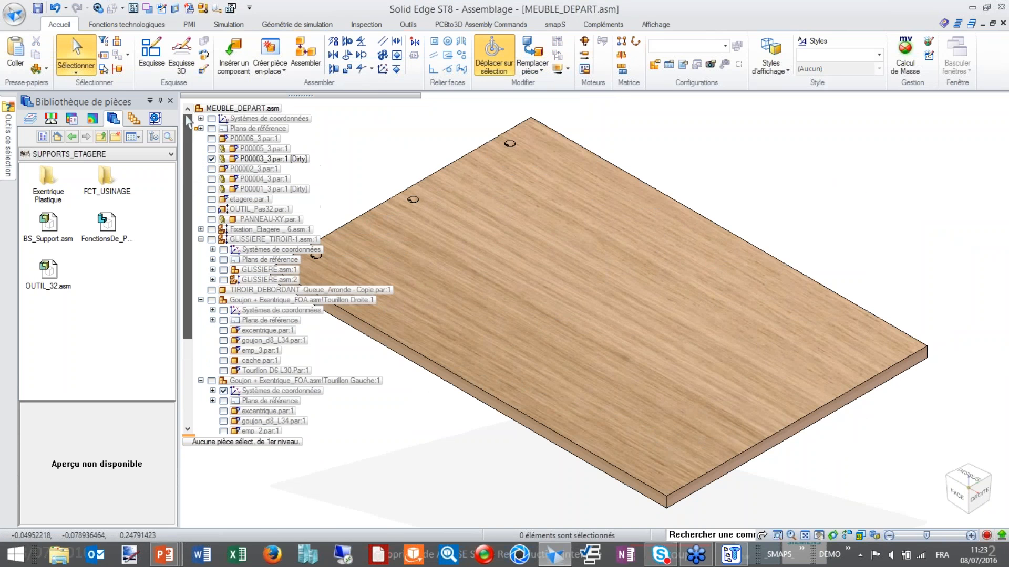
right_click(220, 108)
click(259, 185)
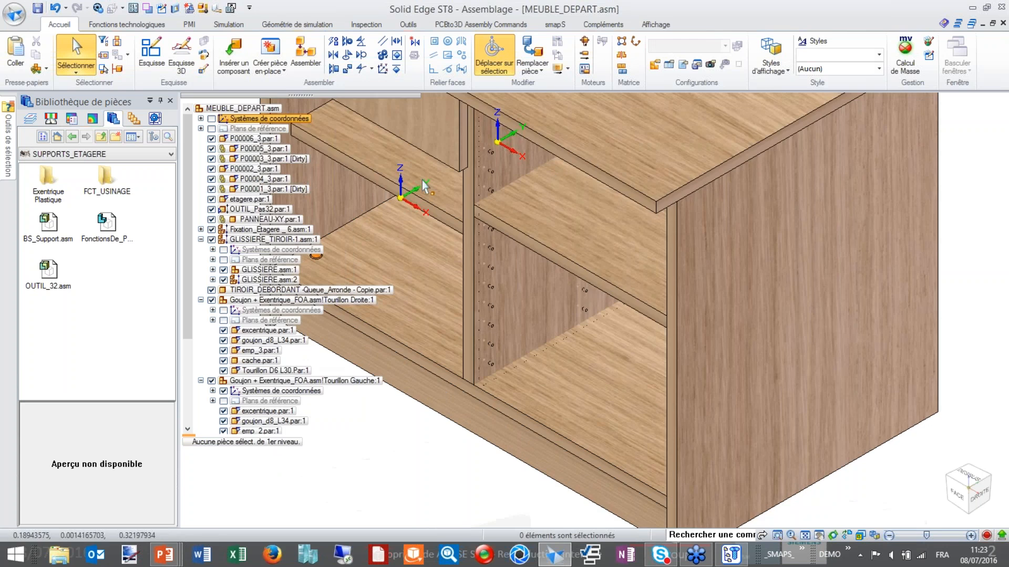
key(ctrl+f)
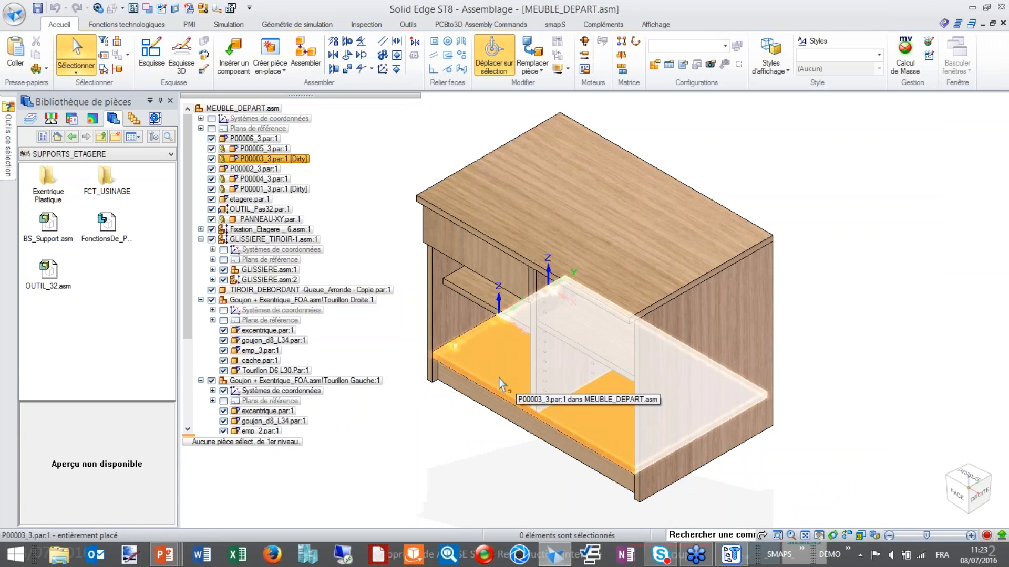
right_click(557, 294)
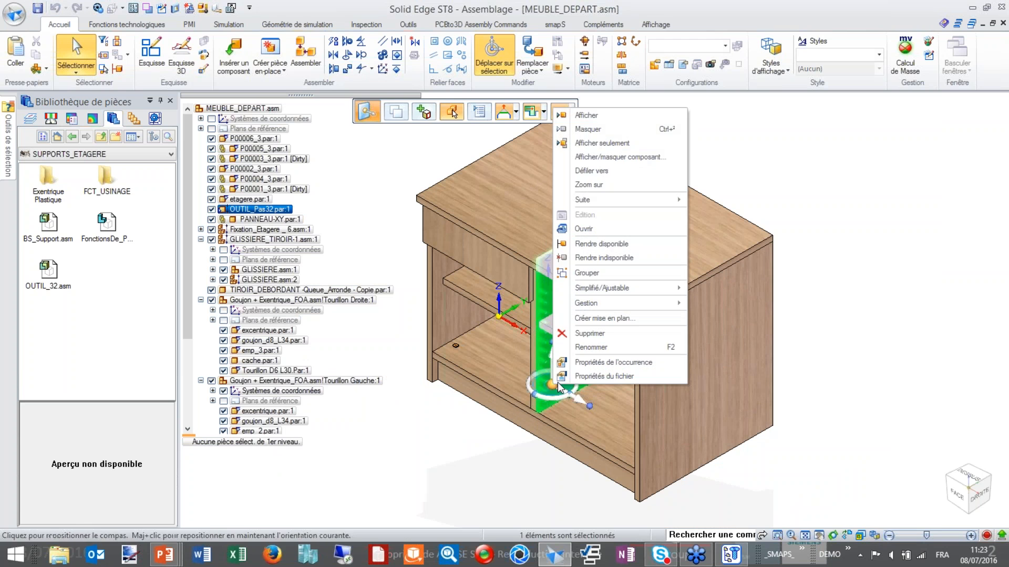
click(573, 131)
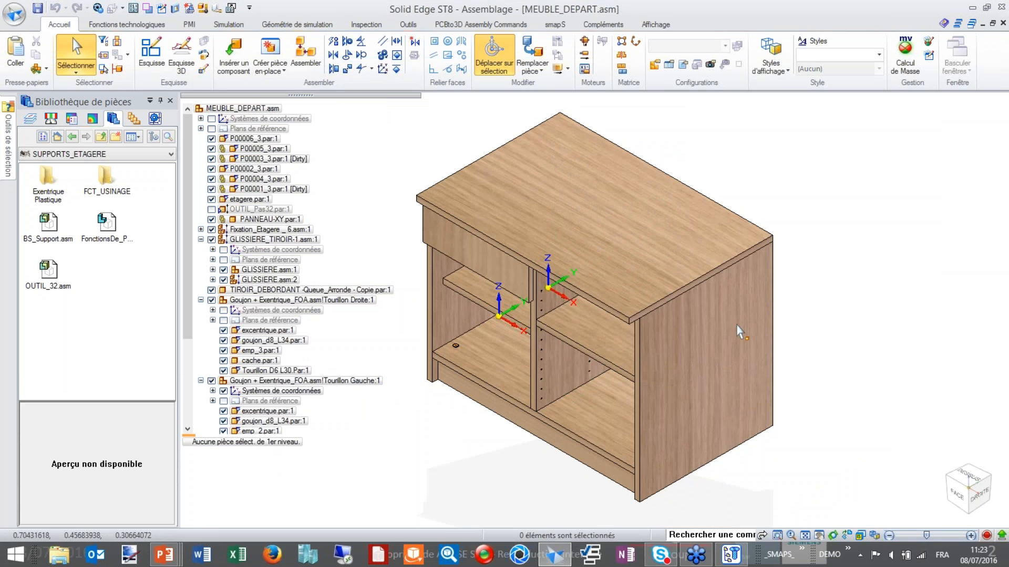
Step: Hide the two fitting coordinate systems shown on the bottom panel and save the assembly
middle_drag(754, 278, 767, 279)
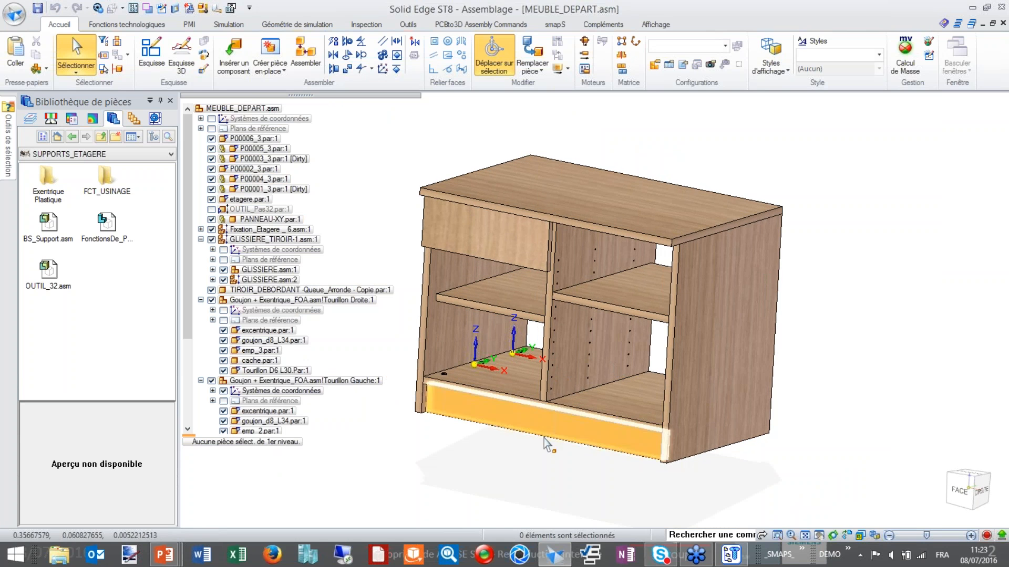
shift+middle_drag(545, 439, 578, 444)
click(548, 359)
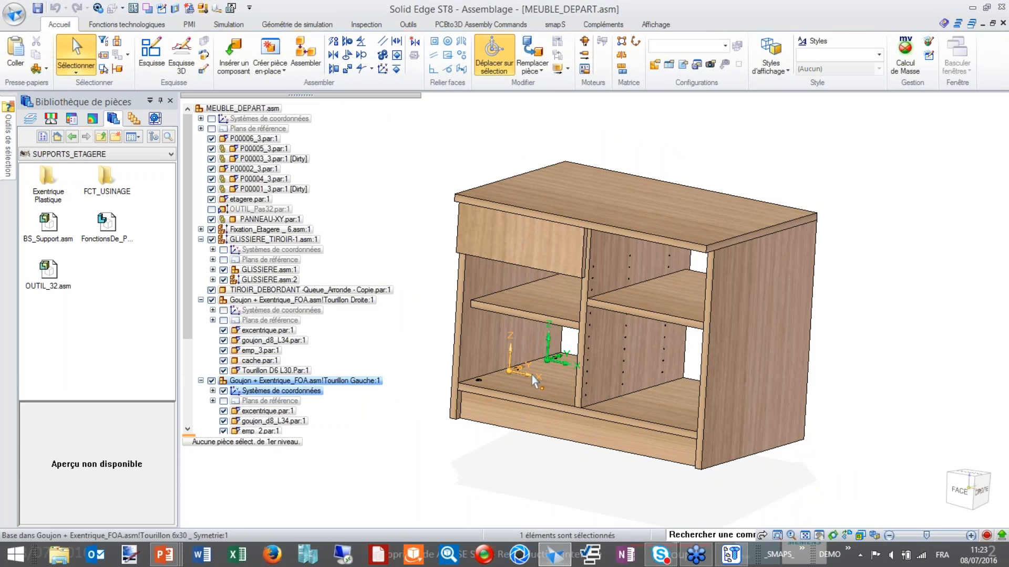
ctrl+click(516, 373)
right_click(425, 331)
click(447, 351)
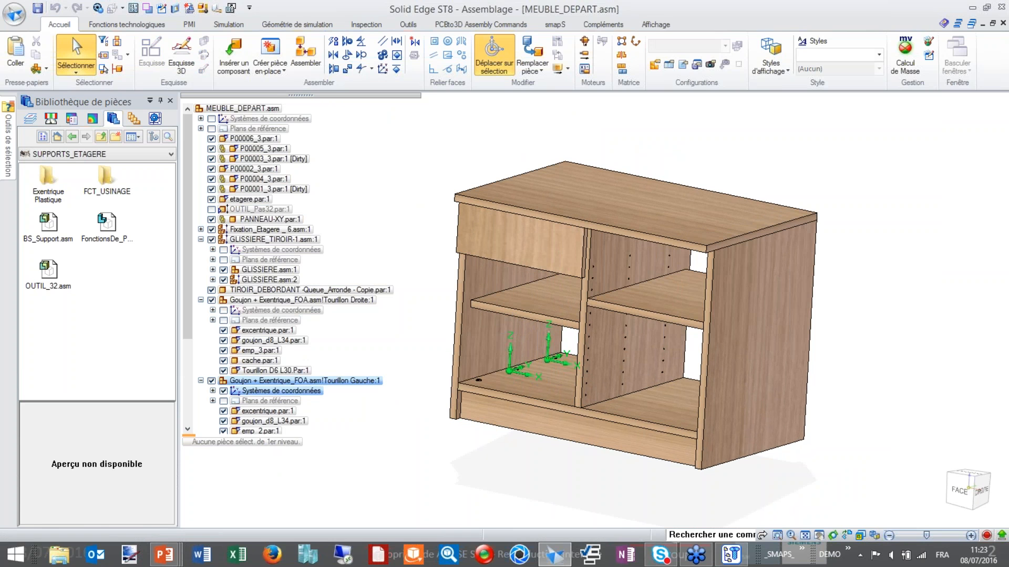
middle_drag(525, 399, 552, 449)
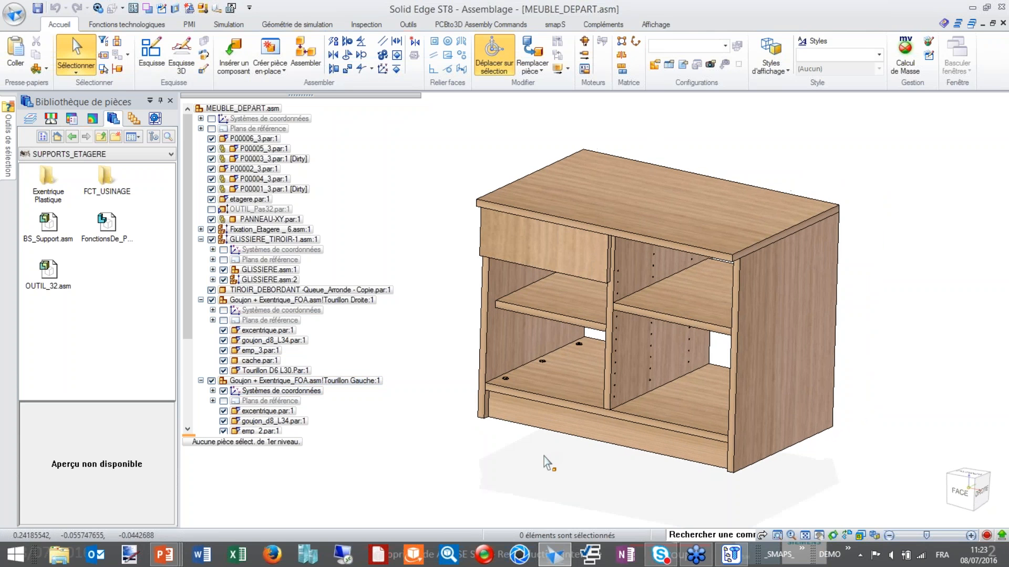
key(ctrl+s)
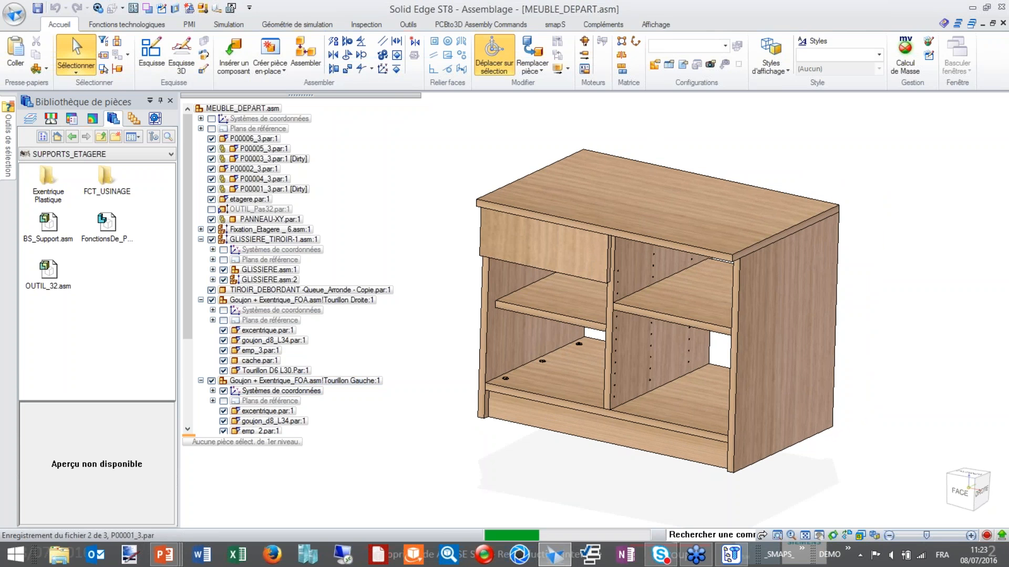
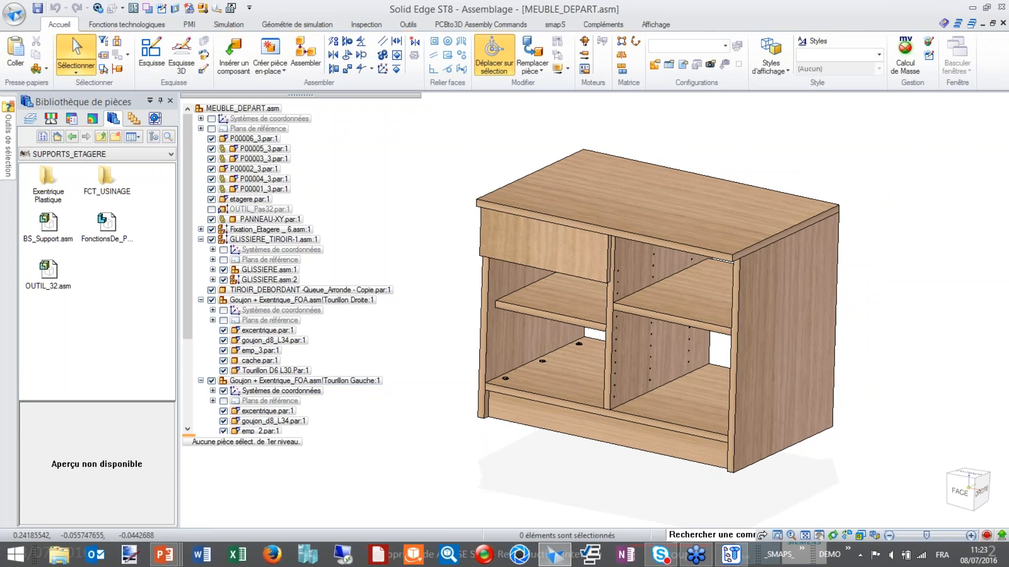
Step: Create an in-place part named porte from the PANNEAU-XY.par template, with its origin at the midpoint of the middle divider's lower front edge
middle_drag(644, 423, 683, 394)
scroll(637, 479, up, 3)
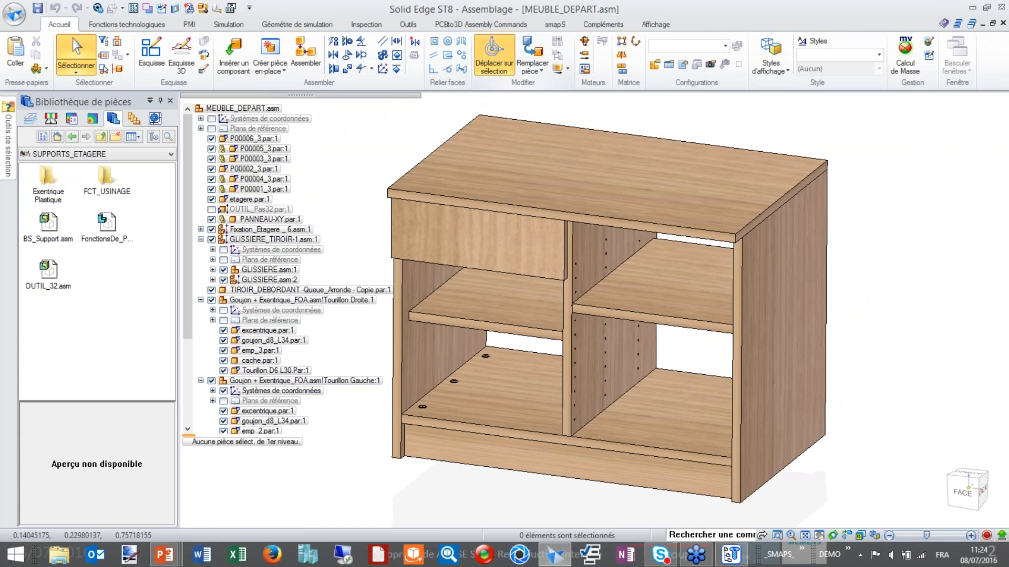
click(267, 60)
click(486, 112)
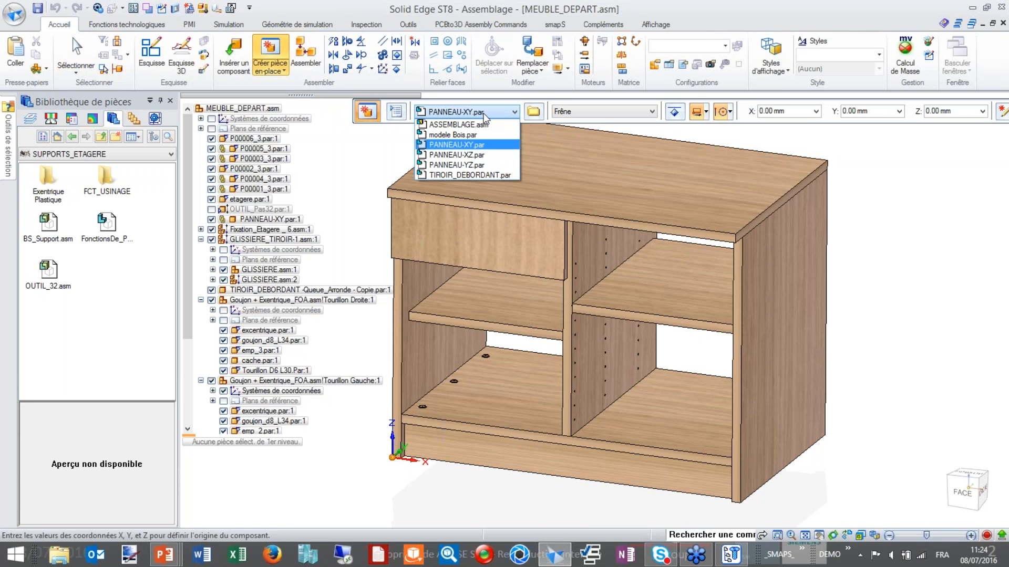
click(481, 144)
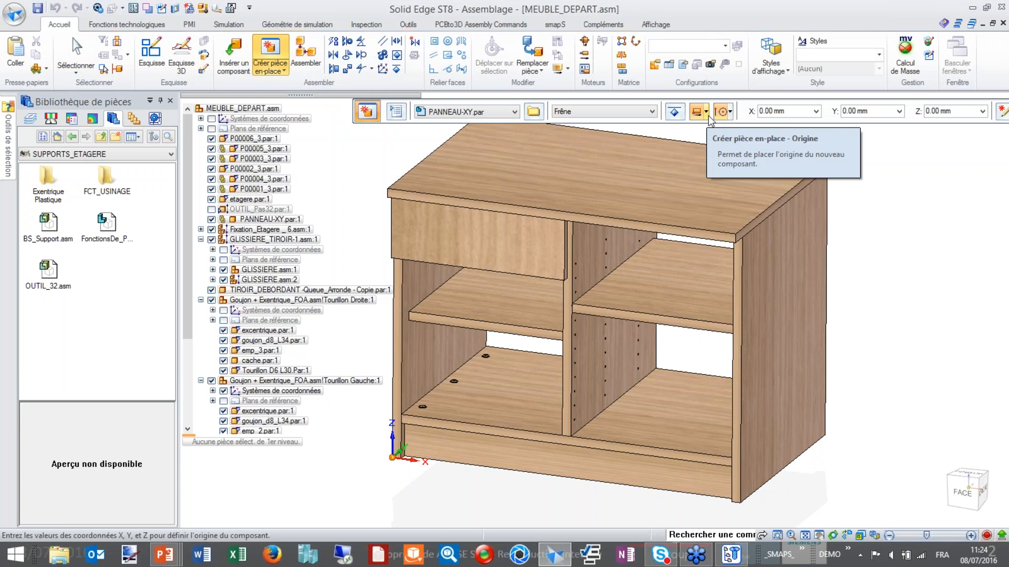
click(729, 112)
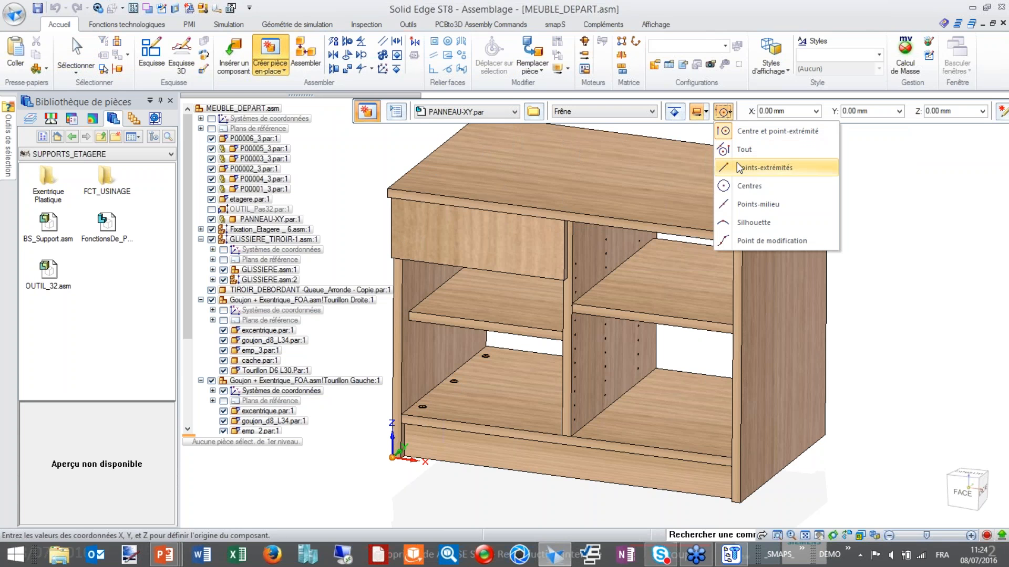
click(746, 199)
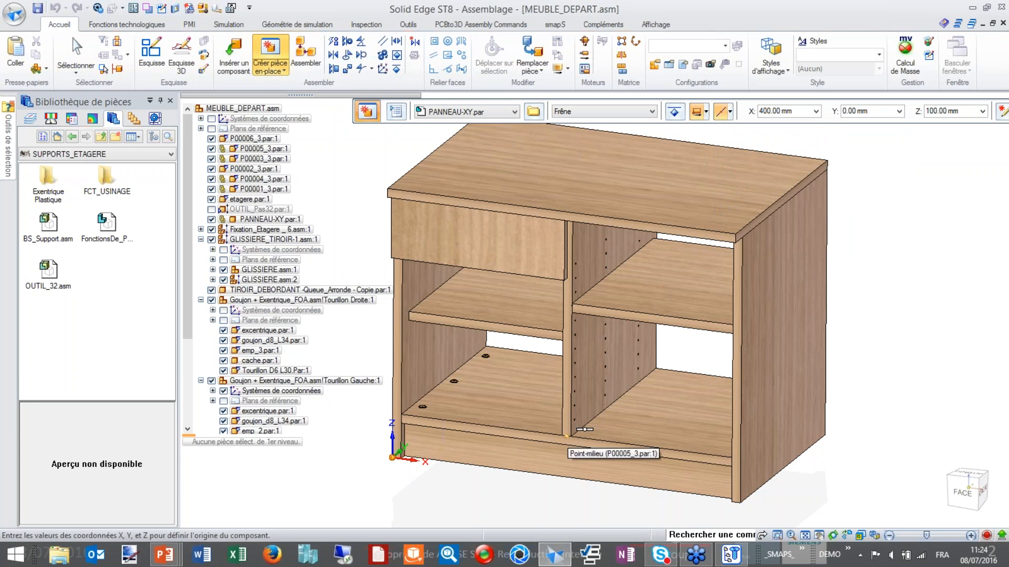
click(567, 435)
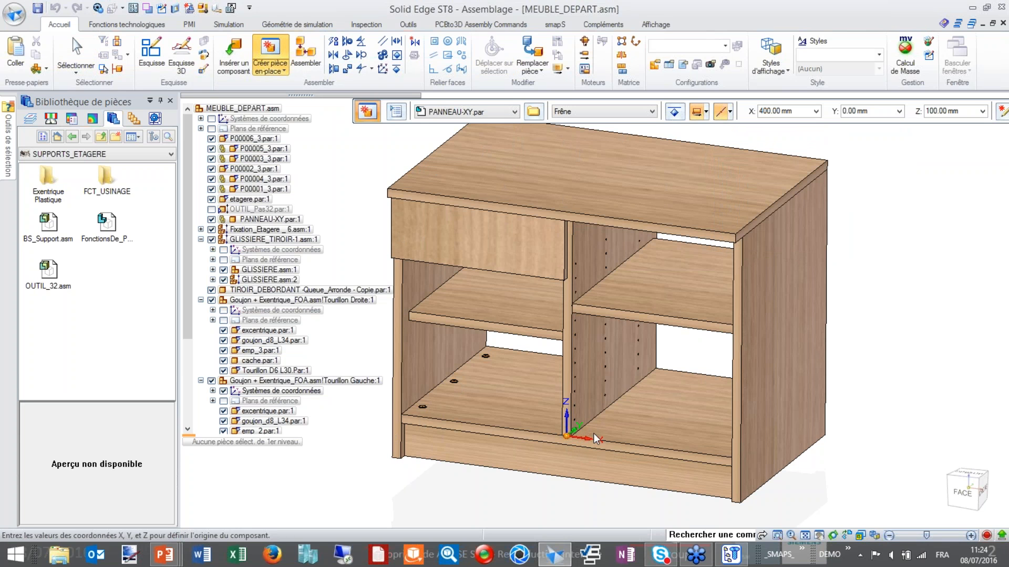
right_click(691, 358)
text(porte)
key(Return)
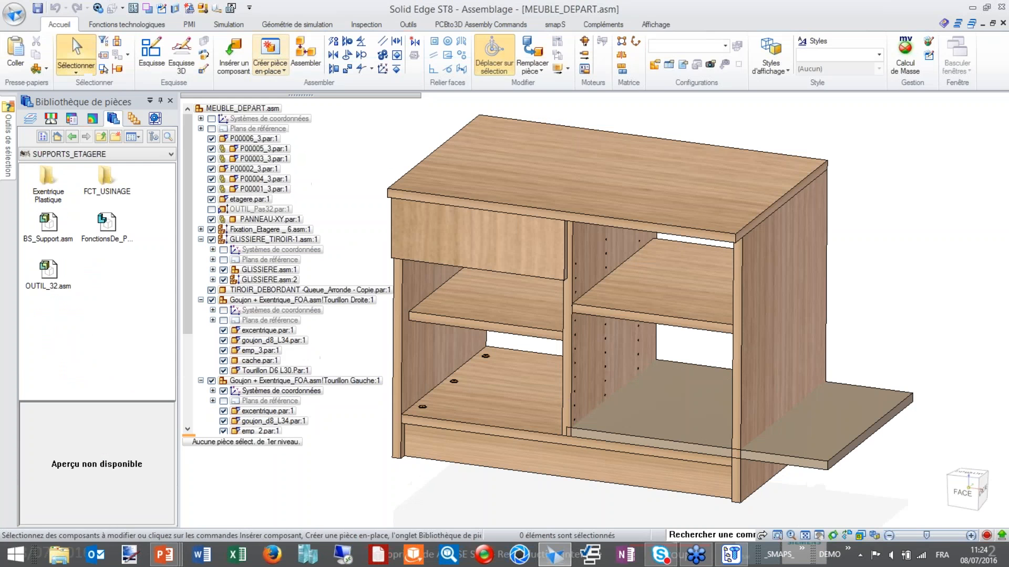
Step: Rotate the new porte panel upright so it closes the front of the compartments beside the drawer
click(659, 432)
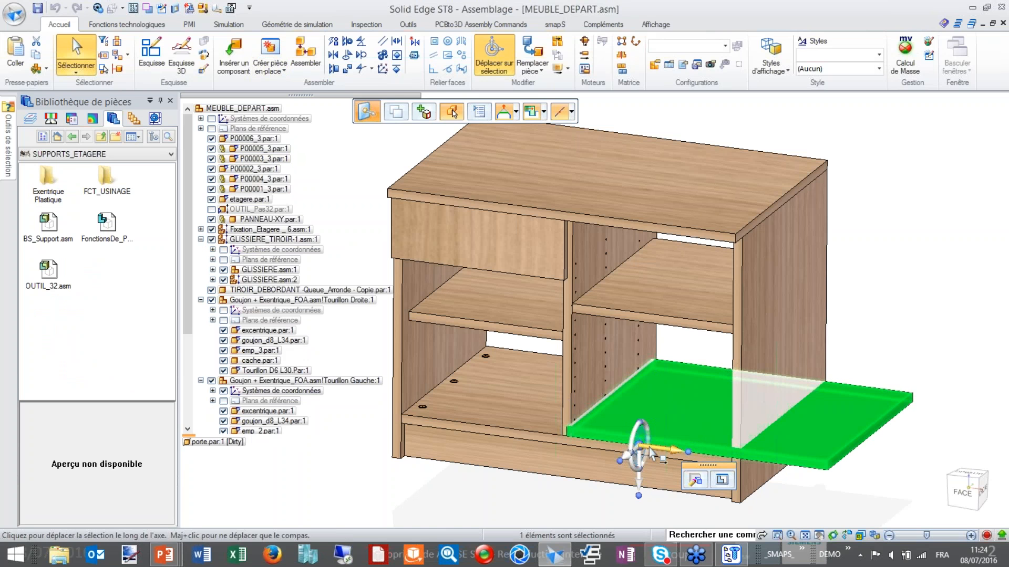
drag(639, 445, 659, 350)
key(Return)
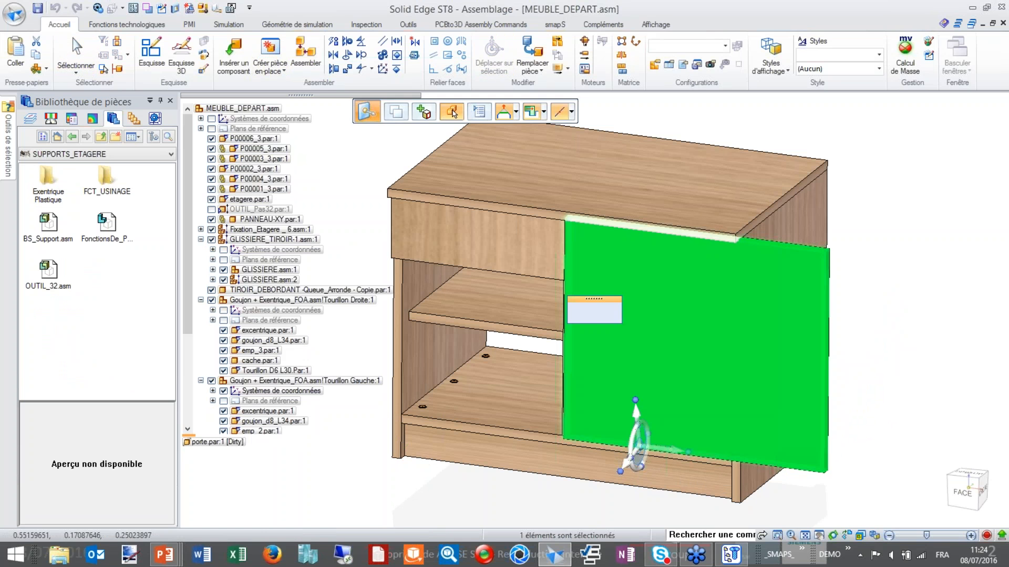
key(Escape)
Step: Make the door's outer side face coplanar with the outer face of side panel P00004_3.par
click(435, 42)
scroll(823, 267, up, 2)
scroll(822, 266, up, 1)
click(830, 263)
click(756, 199)
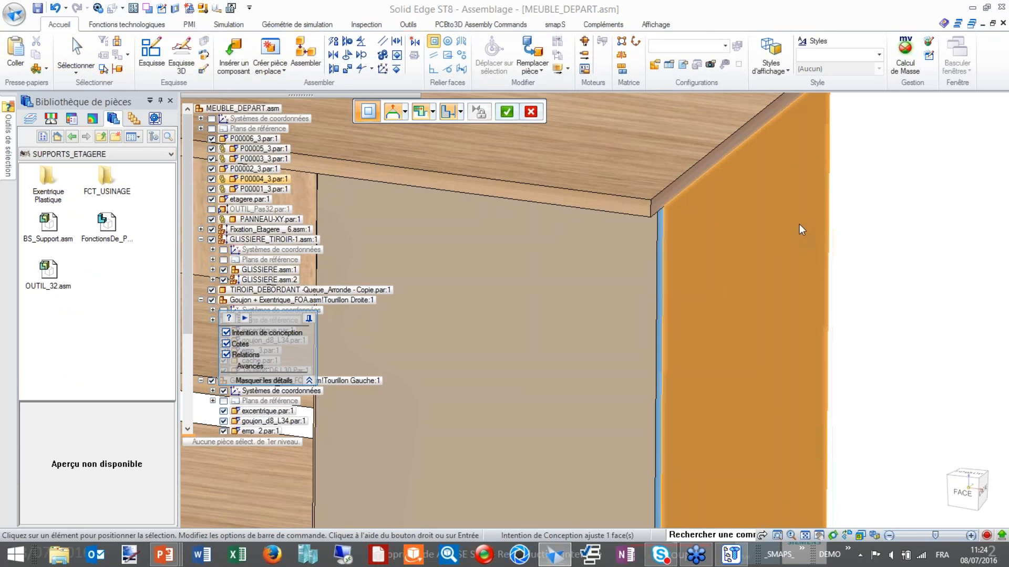
key(Escape)
Step: Move the door's top face down by 2 mm to leave a gap below the cabinet top
scroll(859, 303, down, 3)
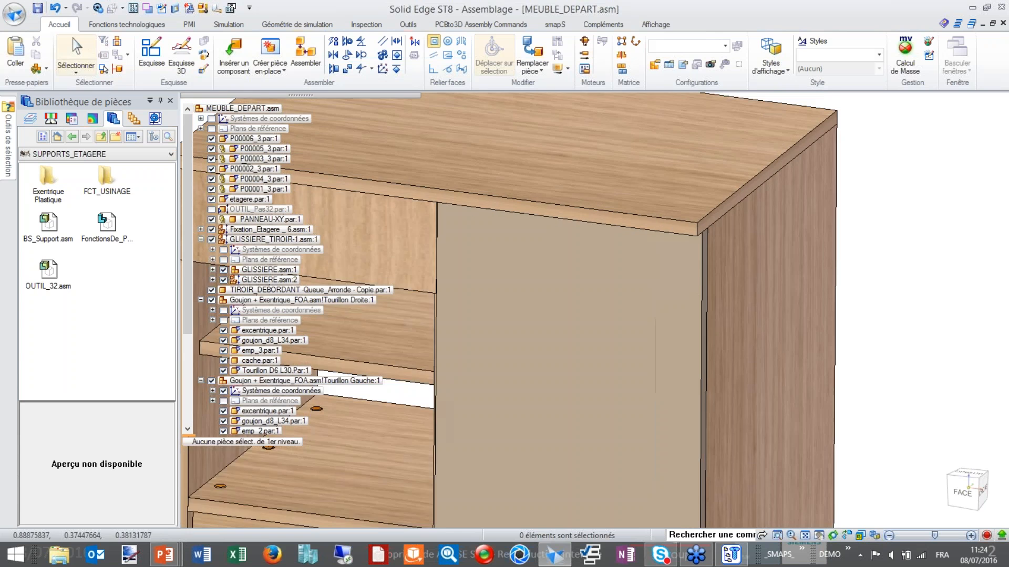
middle_drag(708, 281, 709, 239)
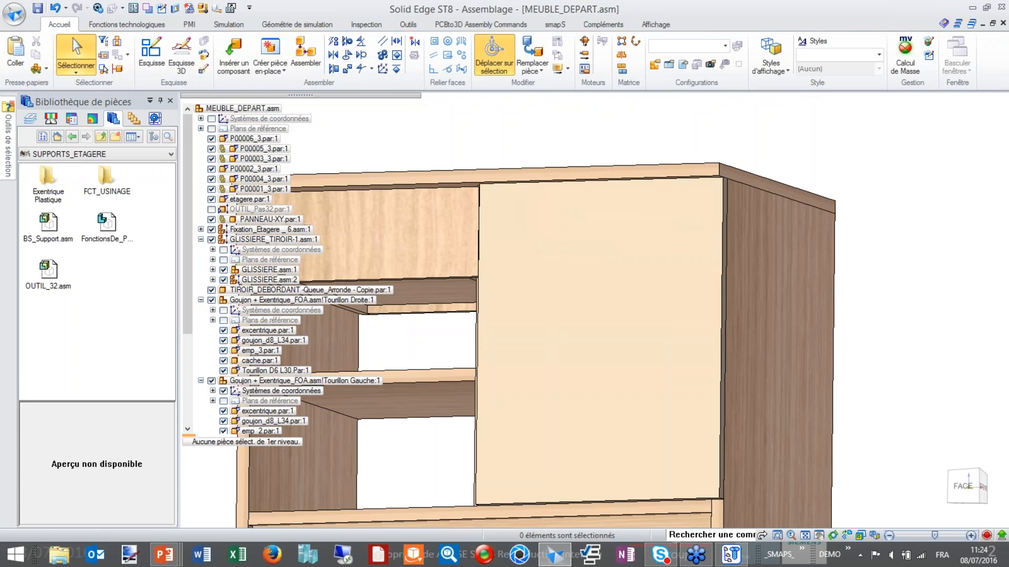
right_click(683, 182)
click(722, 200)
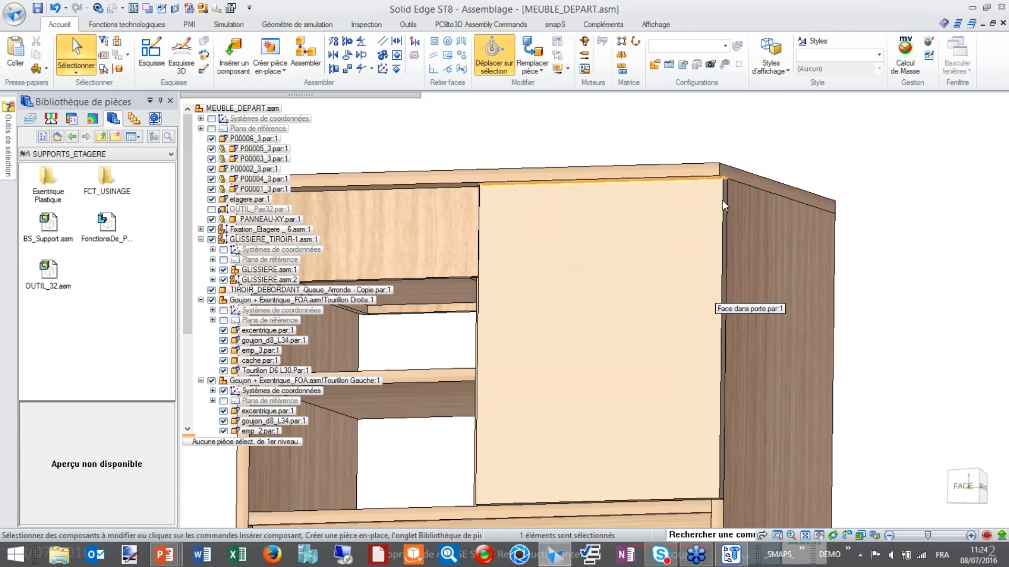
click(683, 180)
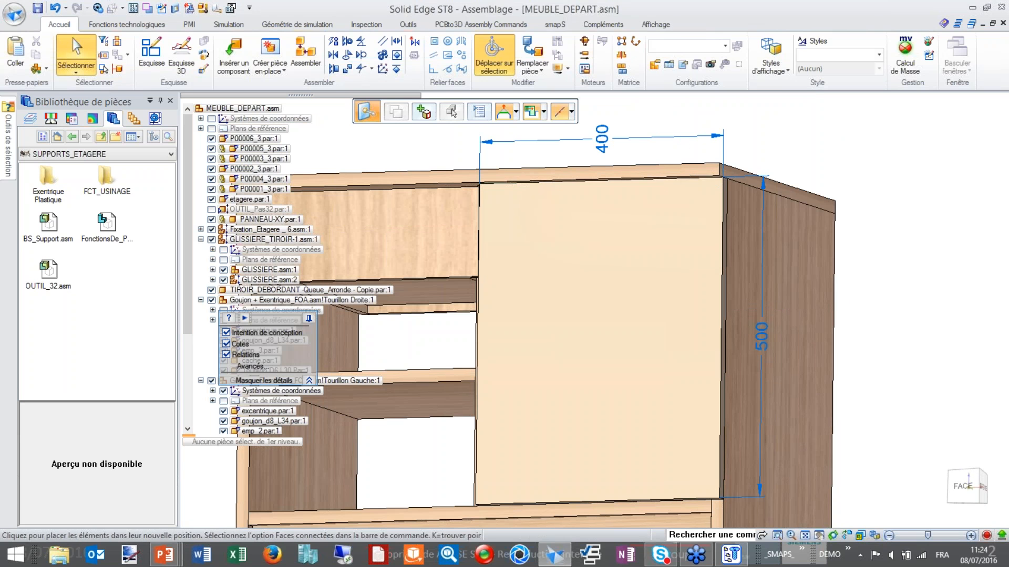
text(2)
key(Return)
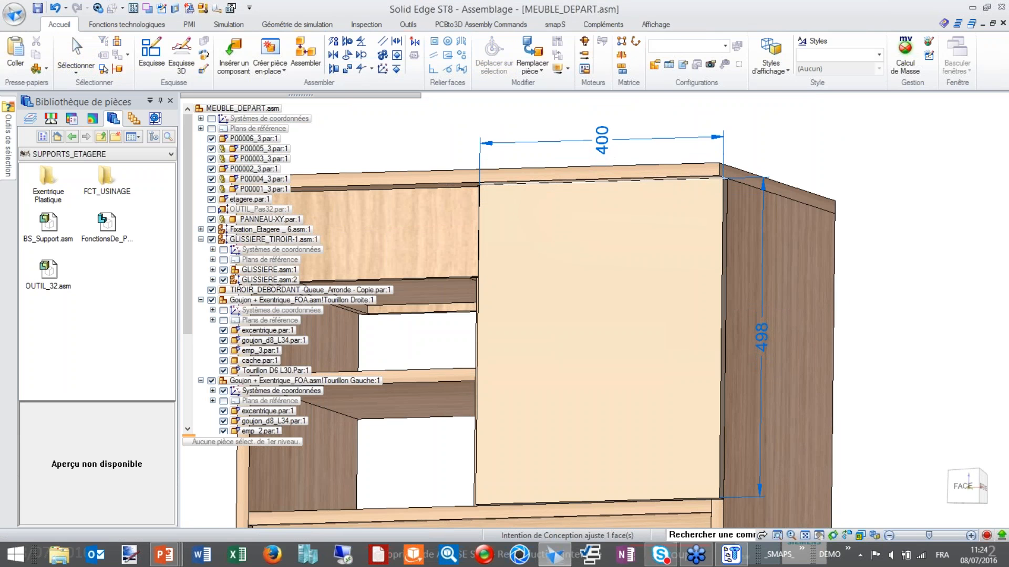
key(ctrl+i)
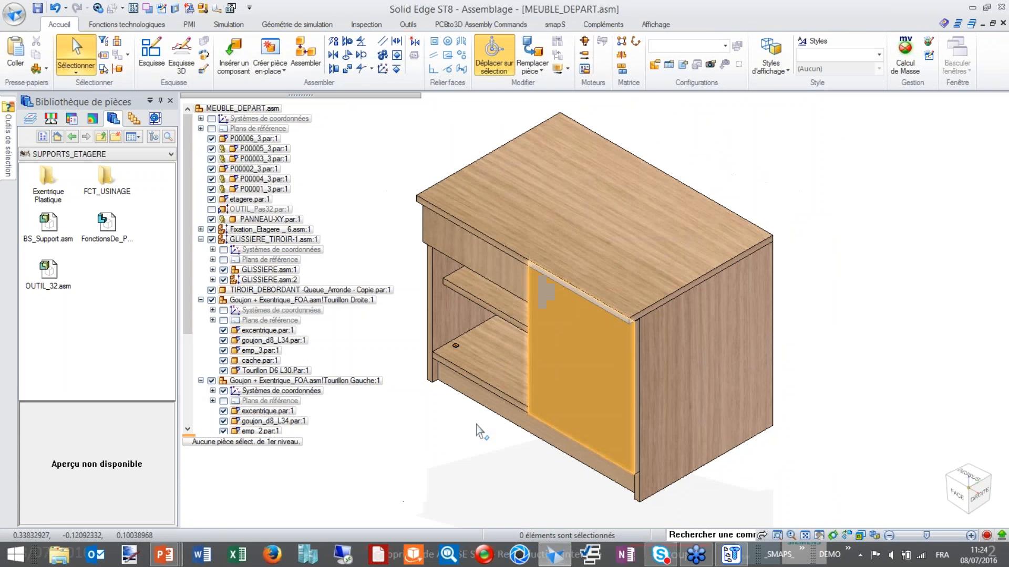
Step: Insert the triple door hinge assembly from the ROTATION library's CHARNIERES folder into the cabinet assembly
drag(188, 326, 188, 415)
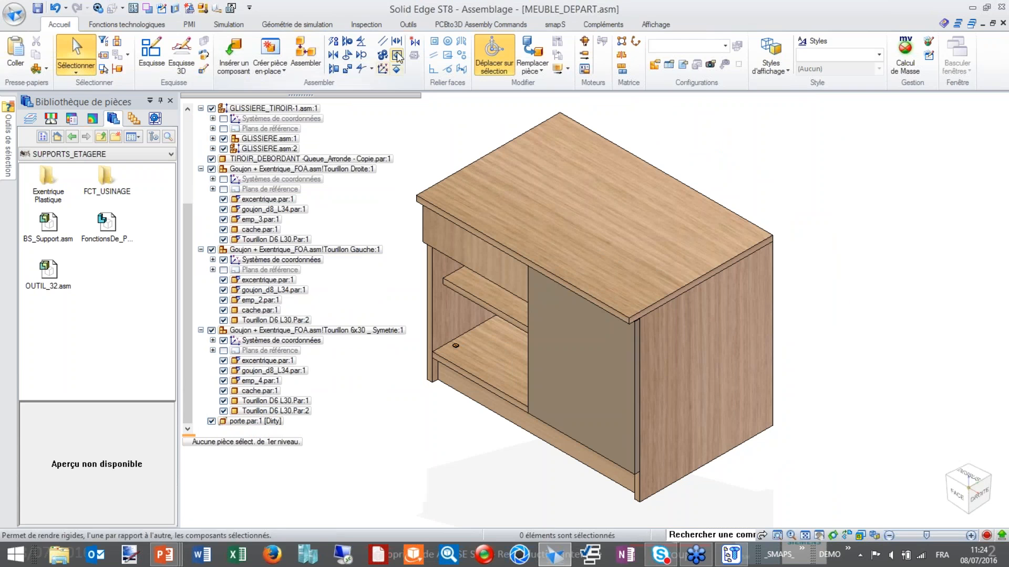
click(396, 68)
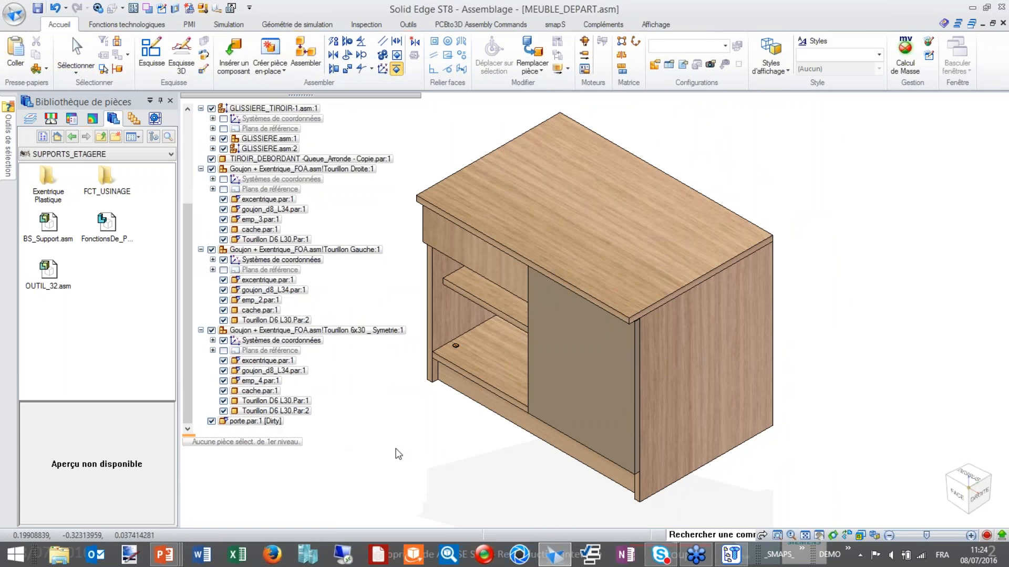
click(95, 280)
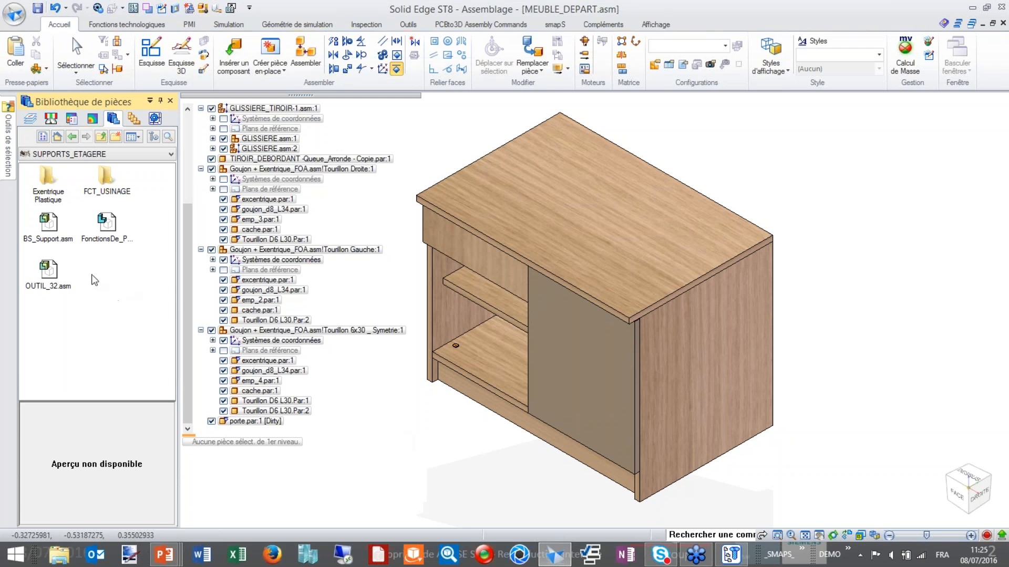
click(102, 137)
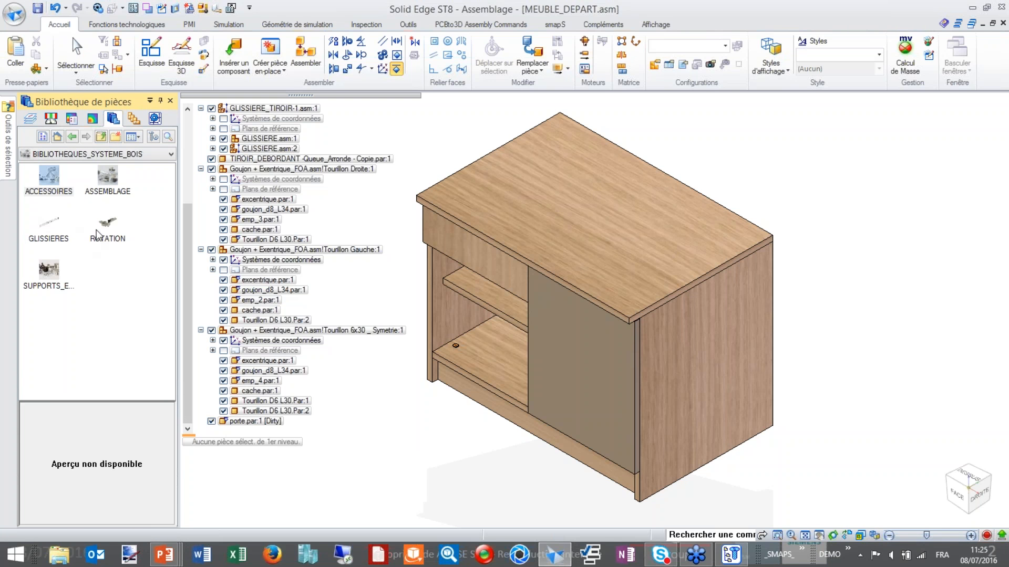
double_click(101, 231)
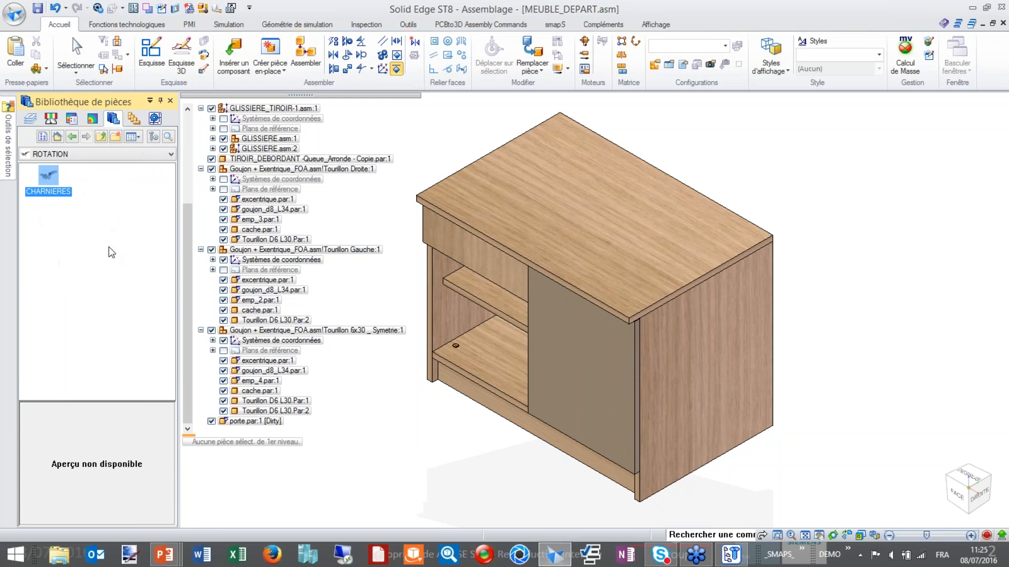
double_click(51, 180)
click(106, 181)
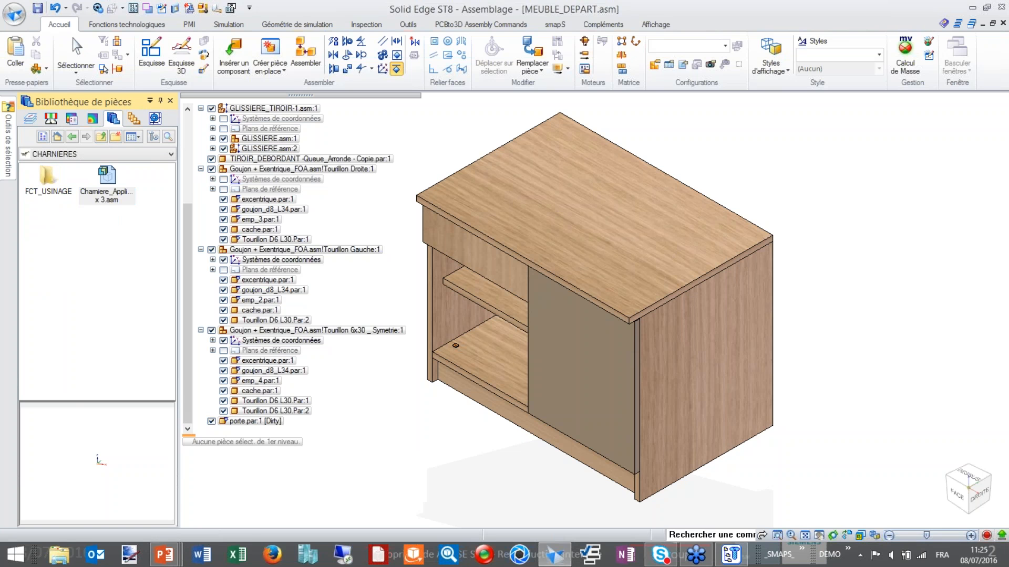
drag(107, 181, 428, 429)
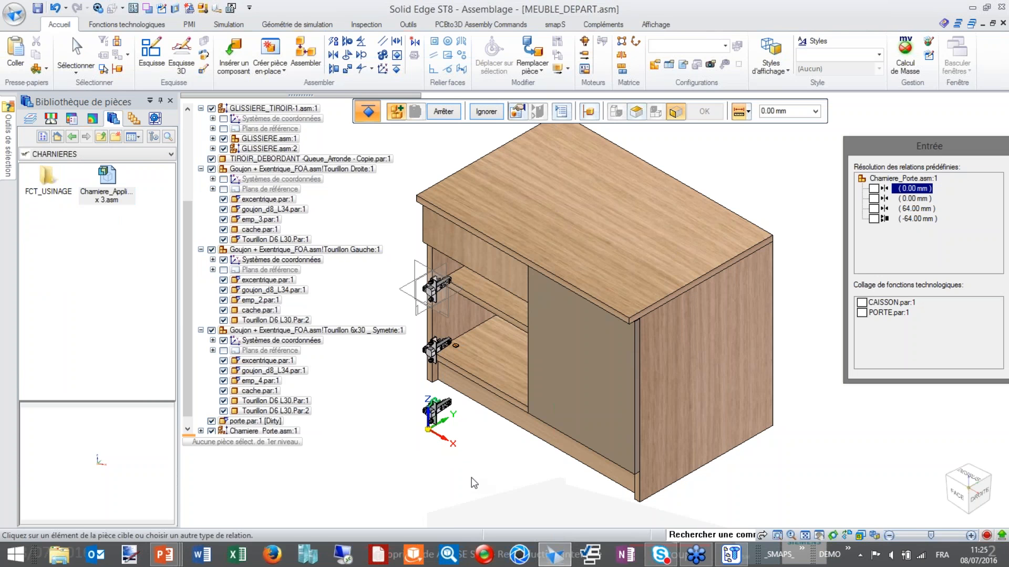
Step: Mate the hinge assembly at 0.00 mm offset to the inner face of side panel P00004_3.par and to the door's back face
middle_drag(425, 477, 792, 490)
shift+middle_drag(487, 471, 689, 500)
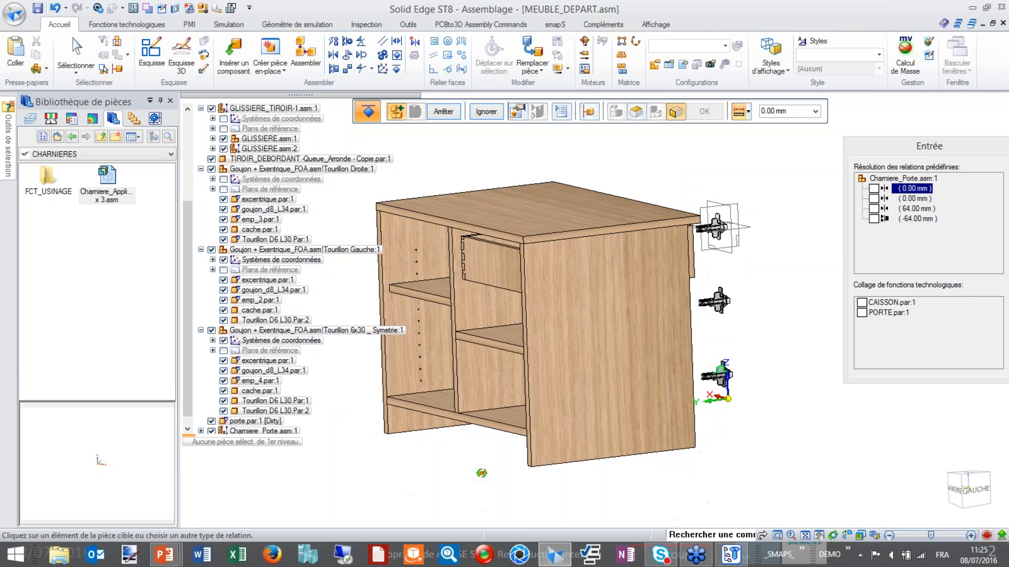
click(481, 405)
key(Return)
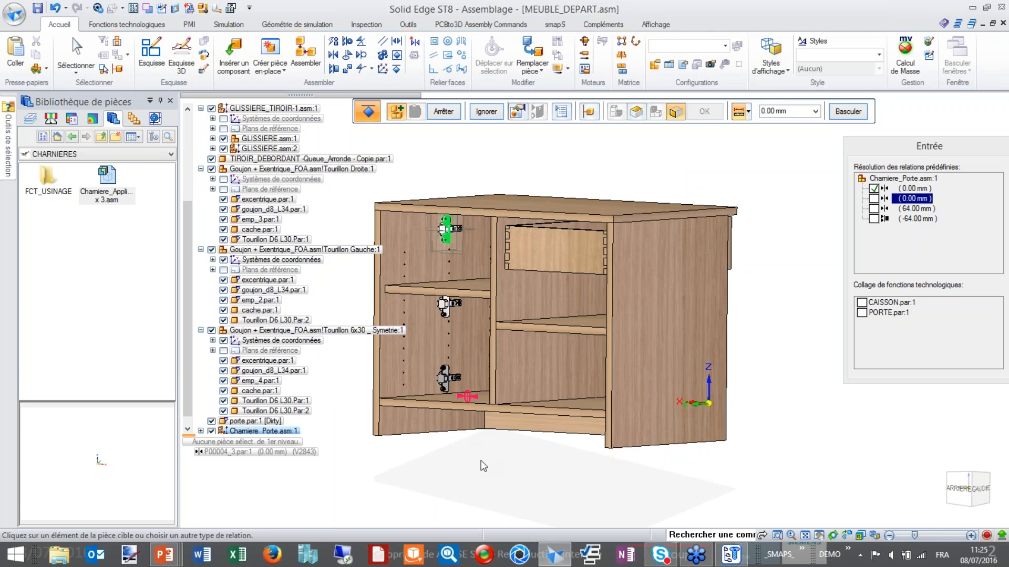
scroll(434, 342, up, 2)
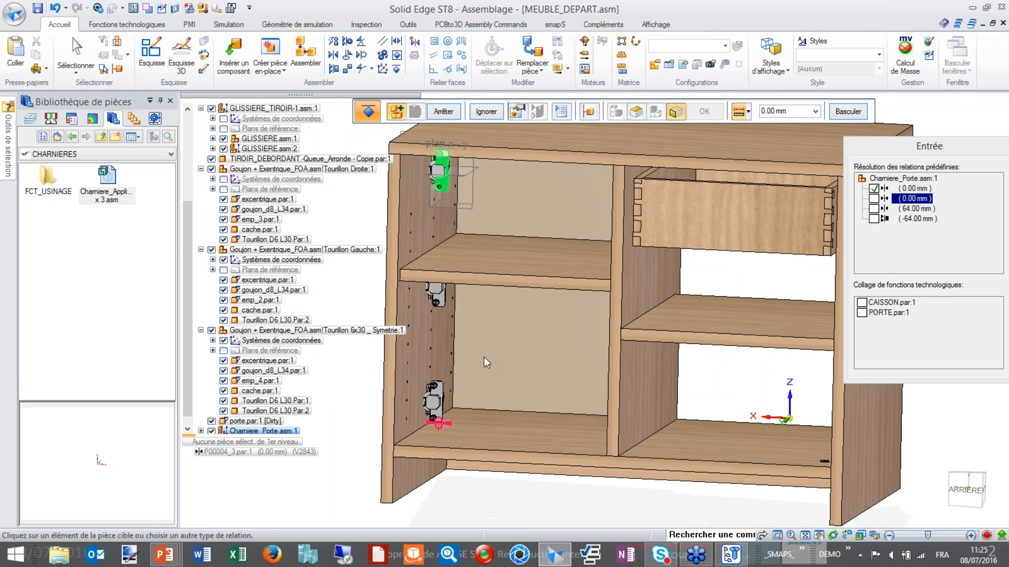
click(490, 365)
key(Return)
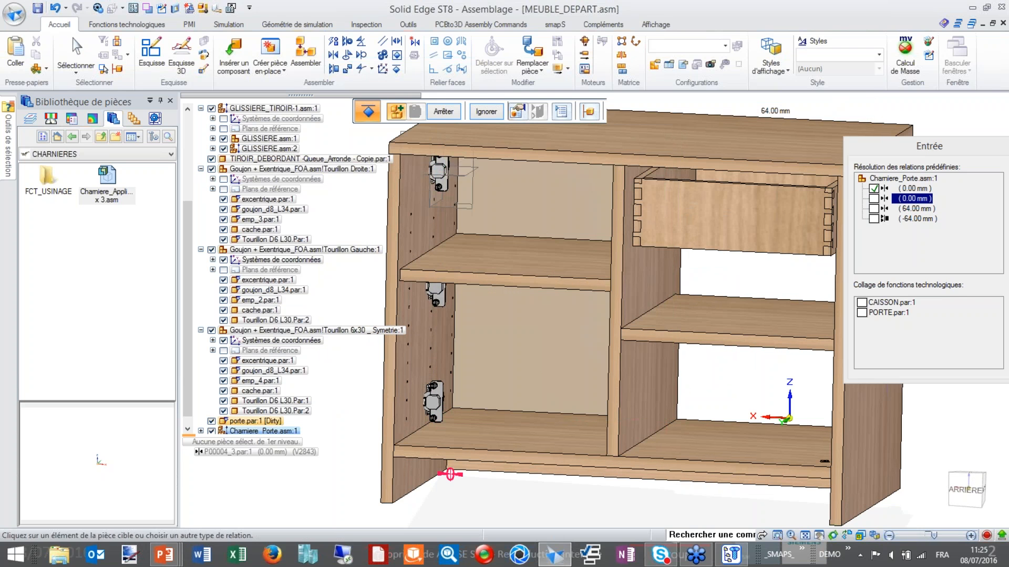
Step: Mate the hinge assembly to the underside of top panel P00002_3.par with a 64 mm offset
scroll(522, 349, down, 1)
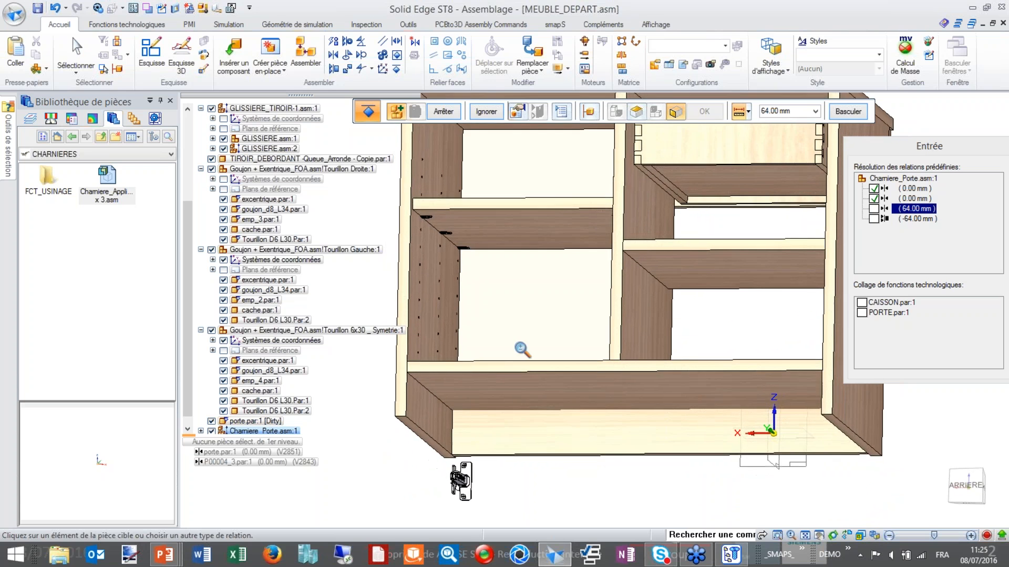
shift+middle_drag(522, 349, 514, 413)
click(542, 184)
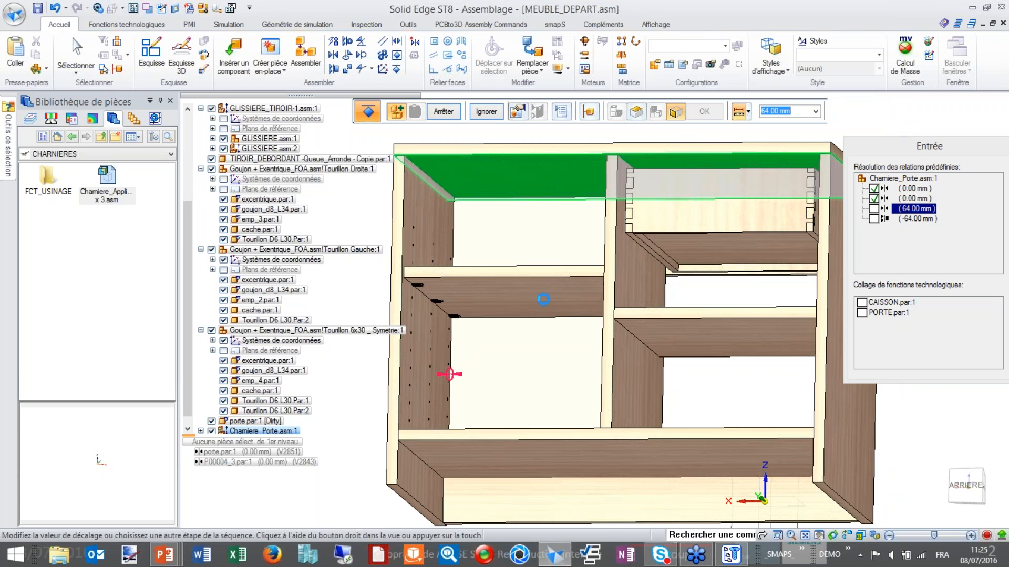
key(Return)
Step: Resolve the last predefined hinge relation against the upper face of bottom panel P00003_3.par with a -64 mm offset
middle_drag(536, 380, 537, 402)
scroll(549, 286, down, 4)
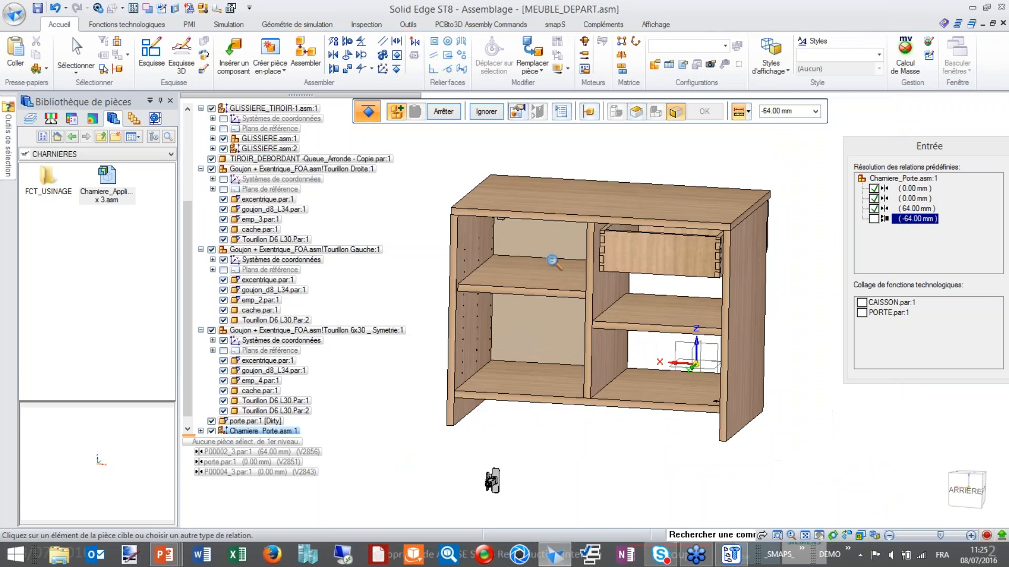
shift+middle_drag(545, 318, 543, 272)
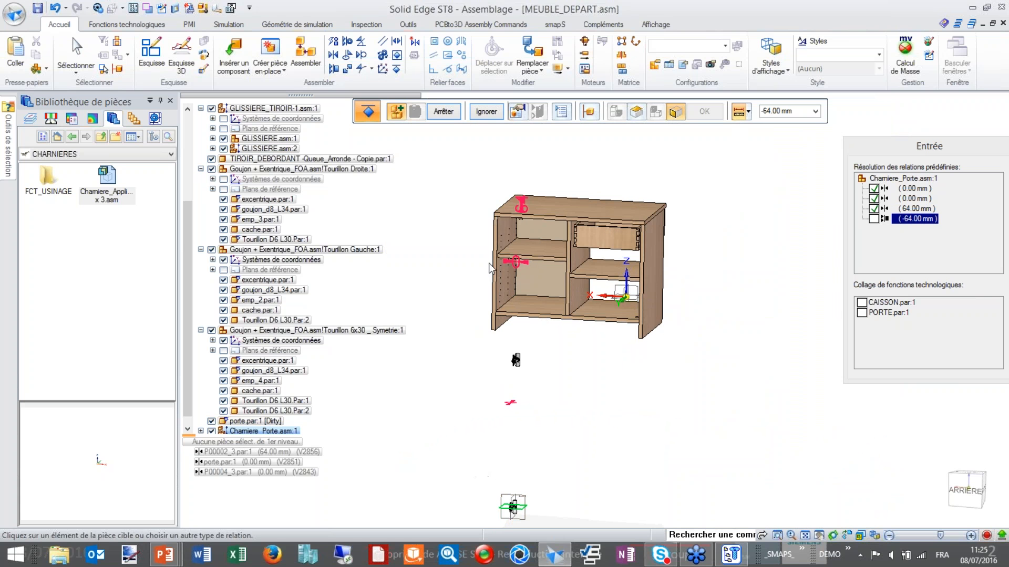
scroll(495, 351, up, 5)
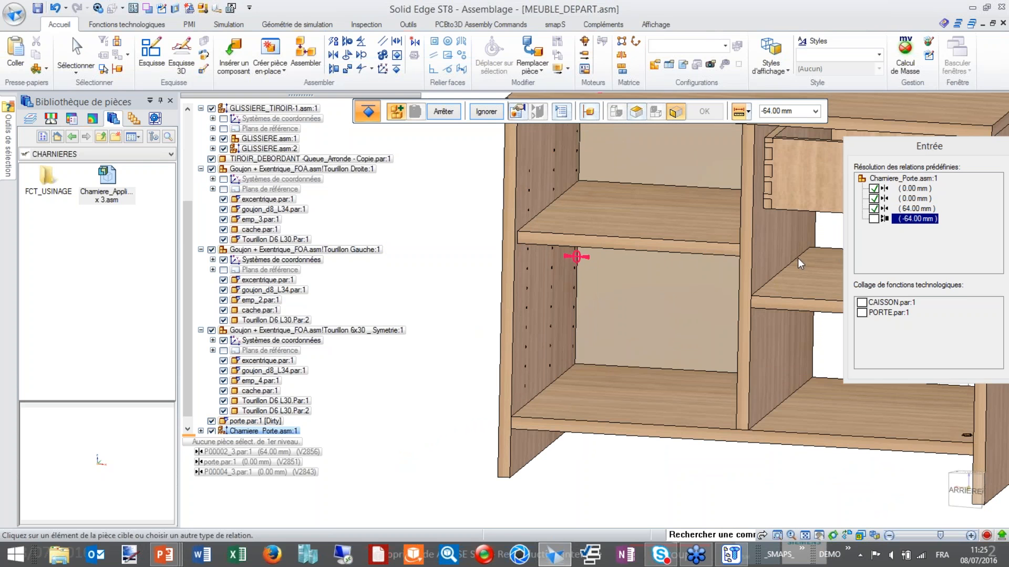
click(620, 402)
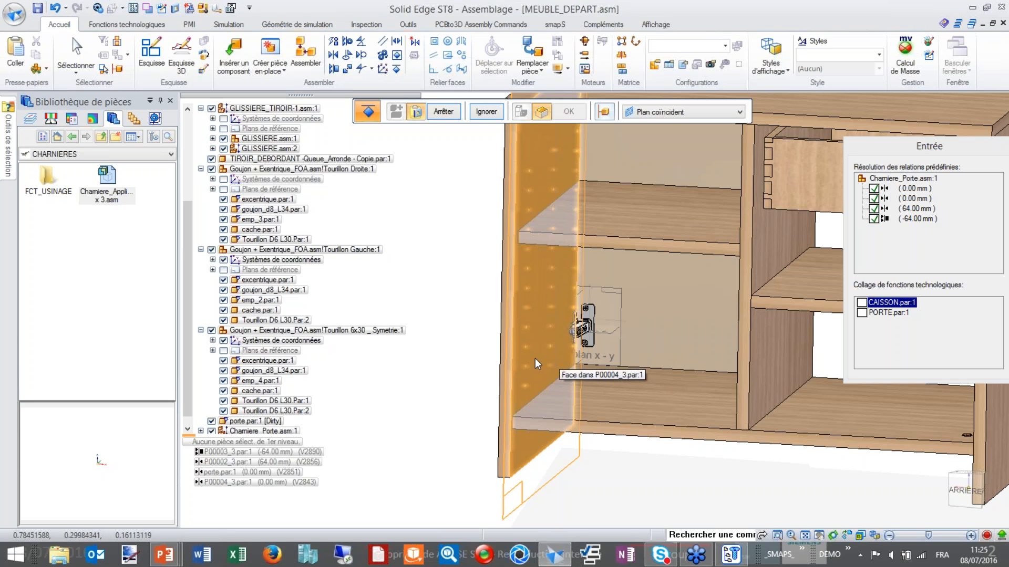
Step: Paste the hinge's CAISSON.par machining onto side panel P00004_3.par's inner face and the PORTE.par machining onto the door's back face
click(535, 358)
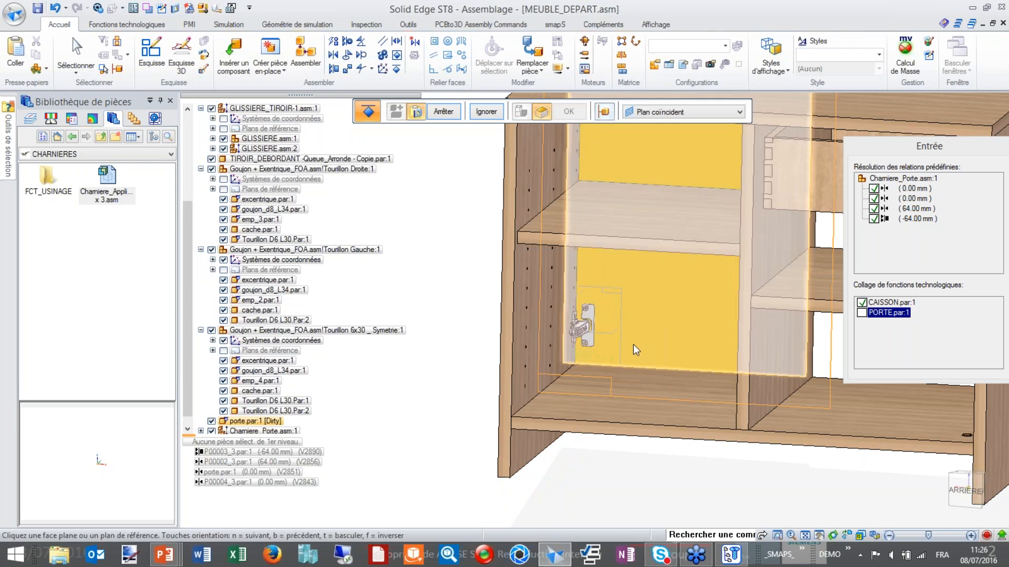
click(632, 345)
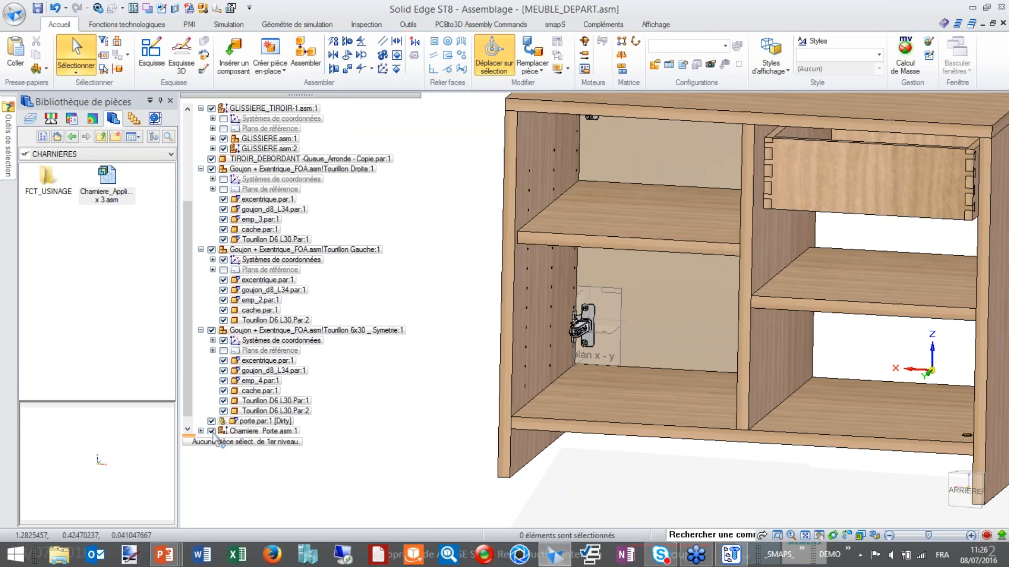
Step: Hide the hinge assembly Charniere_Porte.asm and inspect the machined hinge imprints in the door and side panel
click(211, 431)
scroll(575, 351, up, 4)
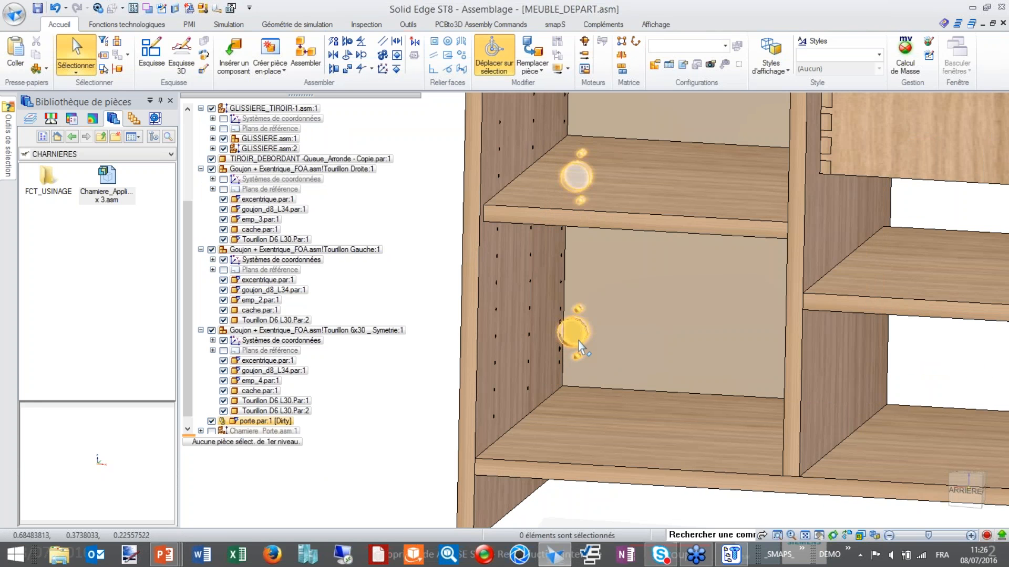
scroll(583, 341, down, 4)
middle_drag(597, 346, 594, 347)
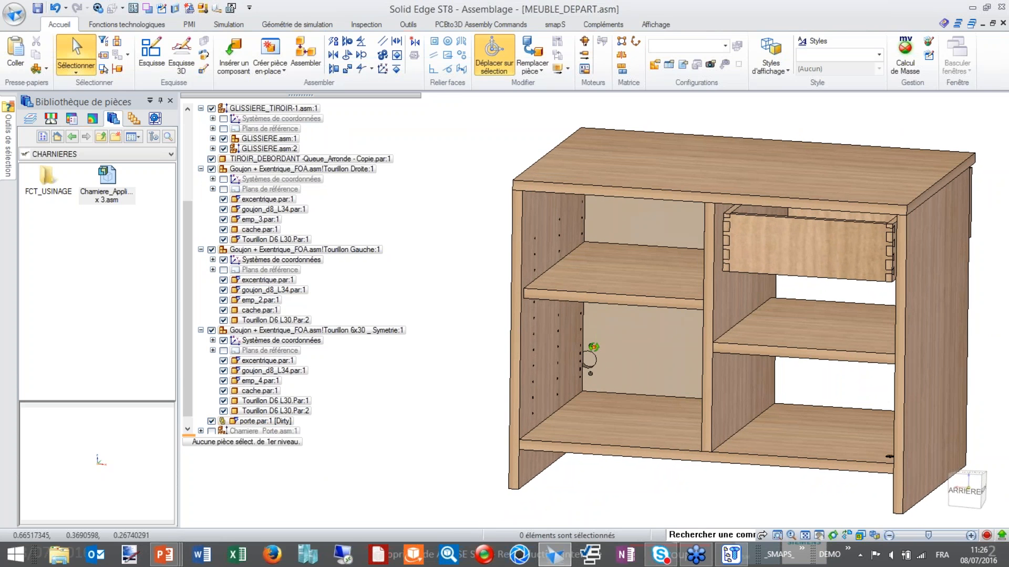
key(ctrl+i)
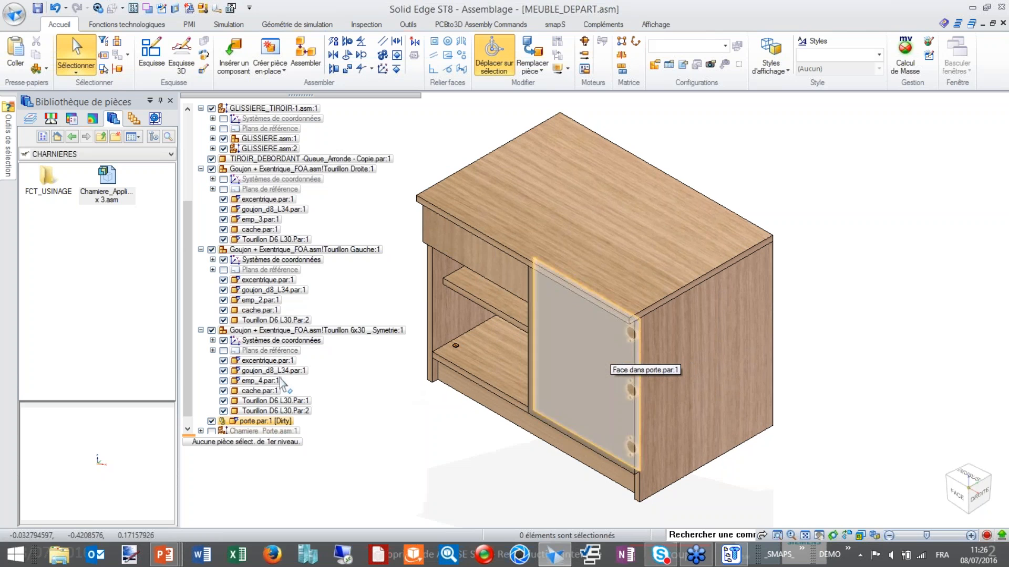
Step: Display the hidden components of the MEUBLE_DEPART.asm assembly and save it
drag(188, 223, 188, 132)
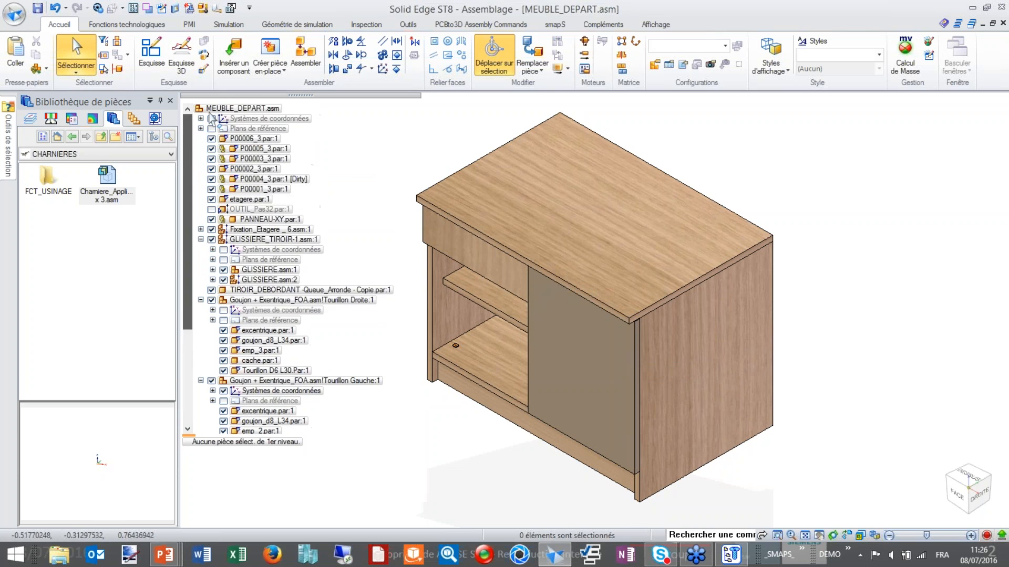
click(232, 108)
right_click(231, 109)
click(273, 189)
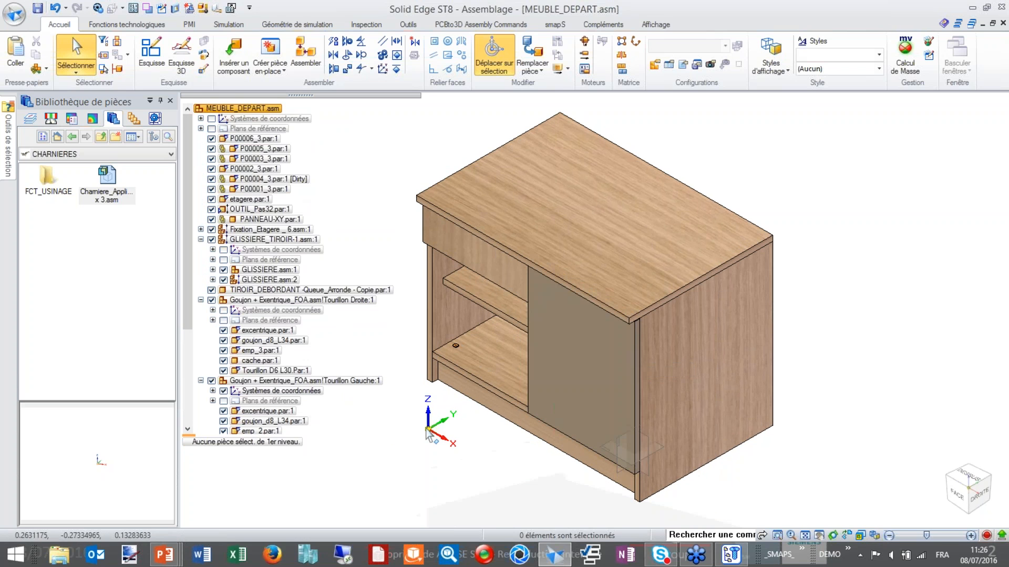
right_click(462, 403)
click(496, 425)
middle_drag(499, 423, 704, 380)
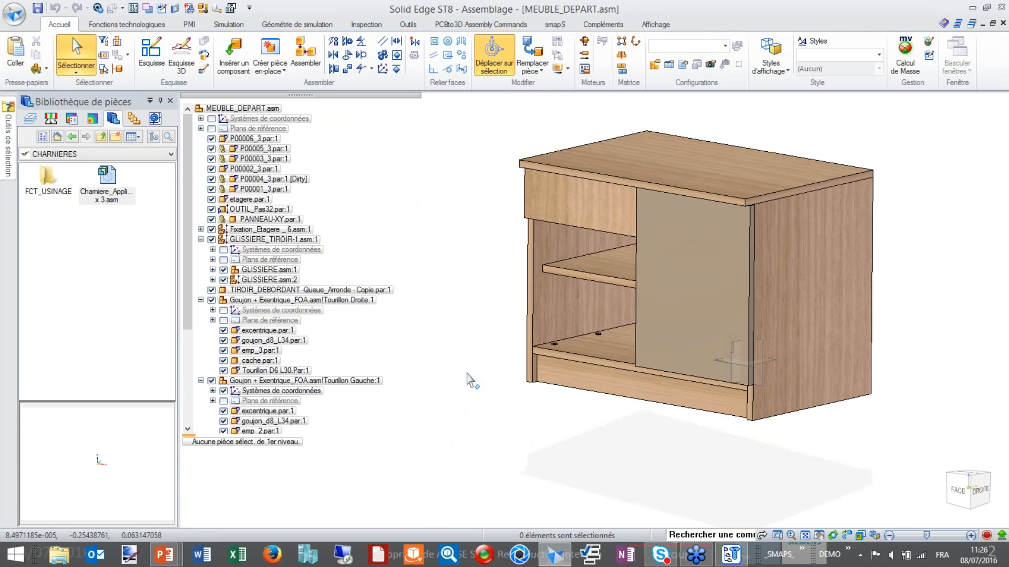
key(ctrl+s)
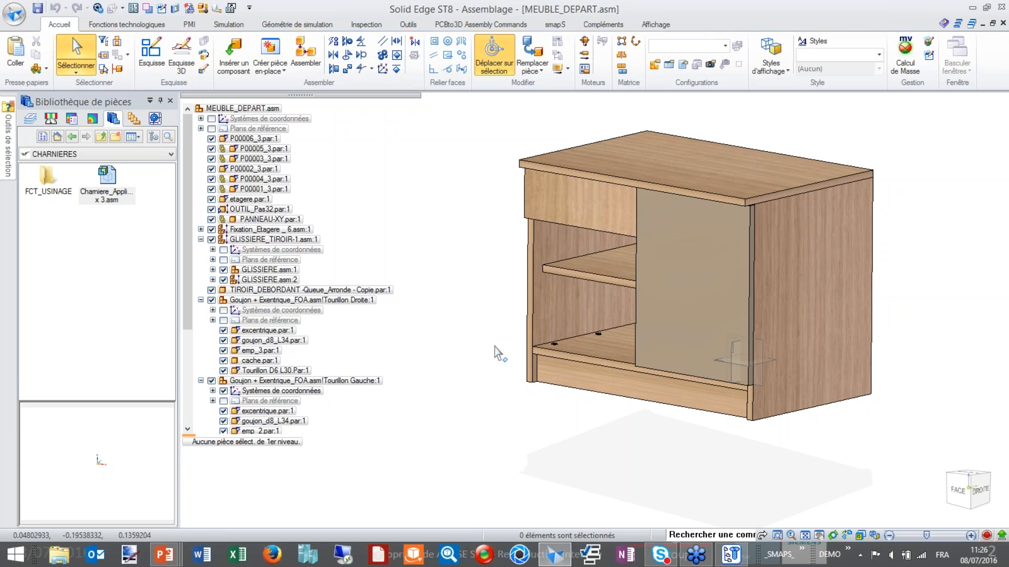
Step: Thicken top panel P00002_3.par by moving its upper face upwards
click(595, 158)
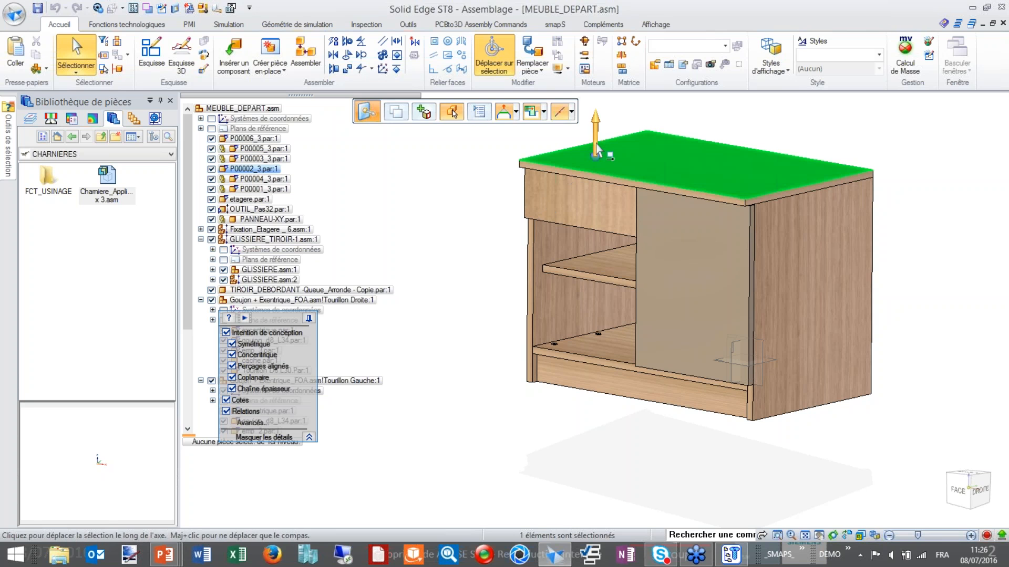
drag(595, 154, 602, 135)
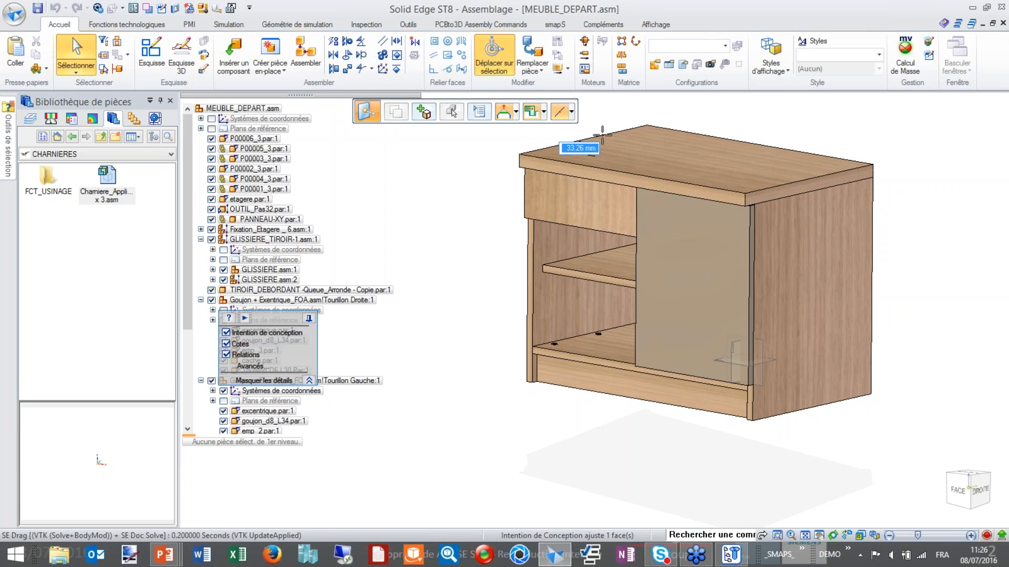
text(10)
key(Return)
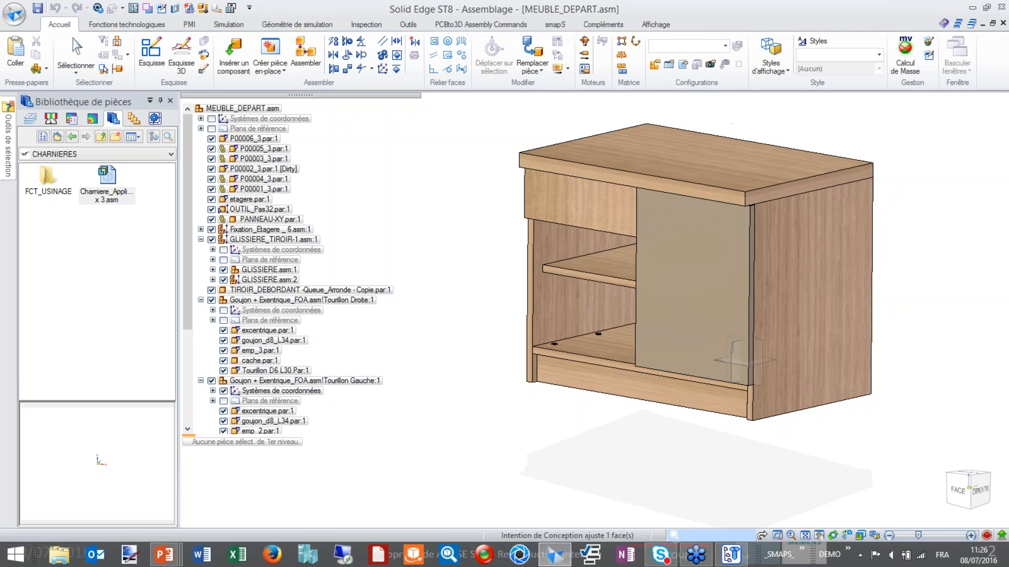
scroll(681, 221, up, 1)
shift+middle_drag(681, 221, 766, 206)
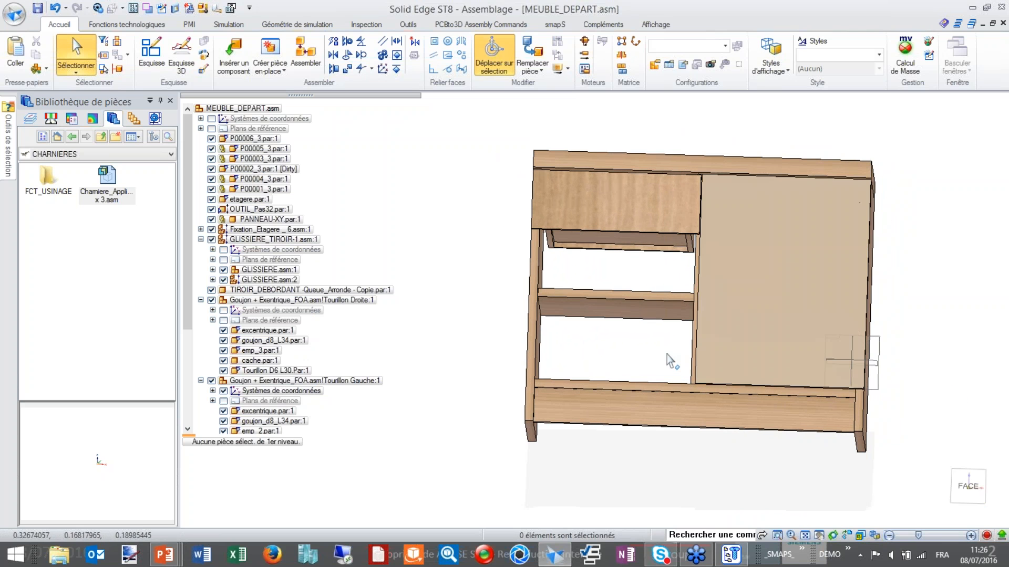
middle_drag(643, 359, 616, 370)
key(ctrl+r)
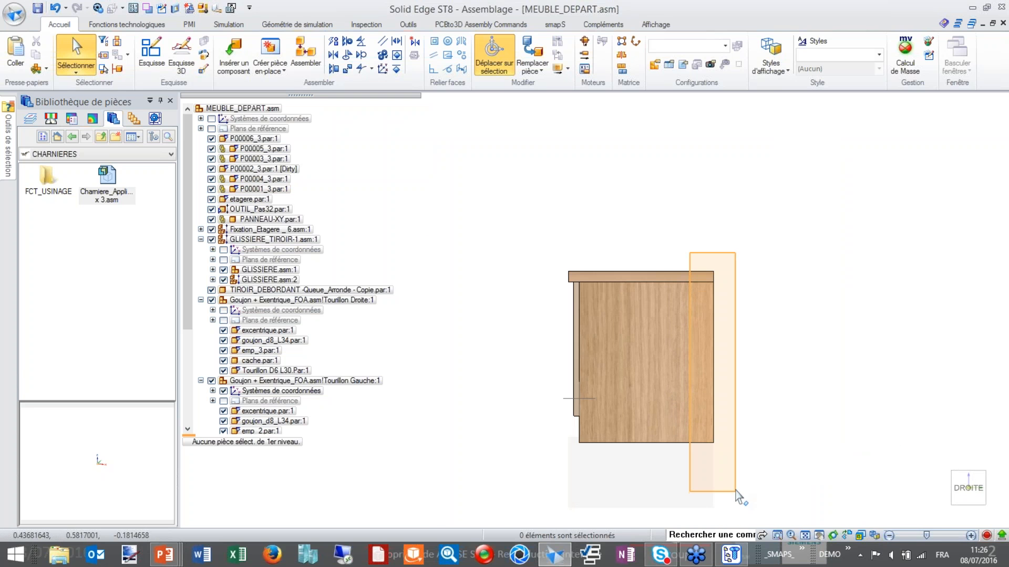
click(729, 429)
key(ctrl+a)
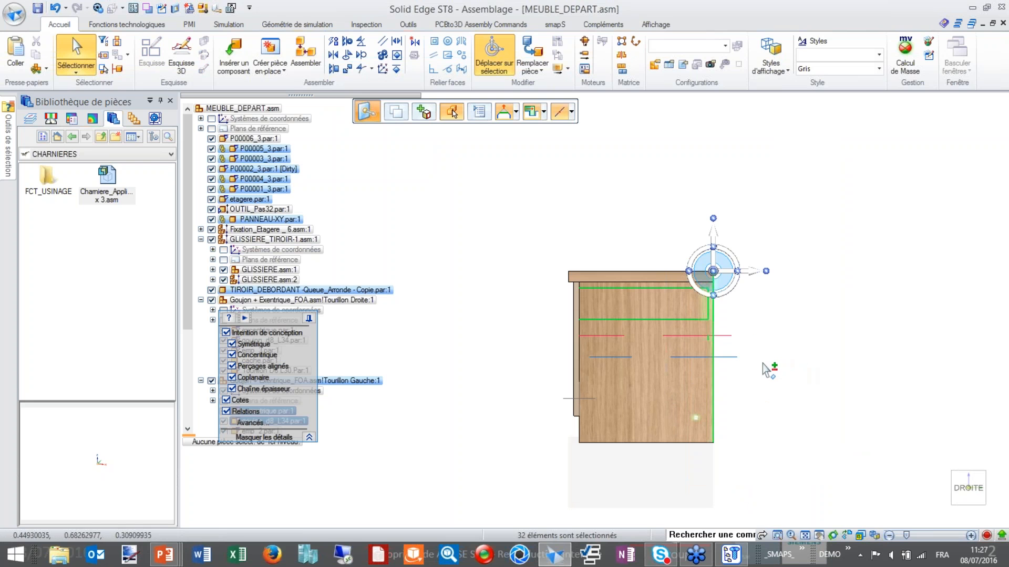
click(732, 377)
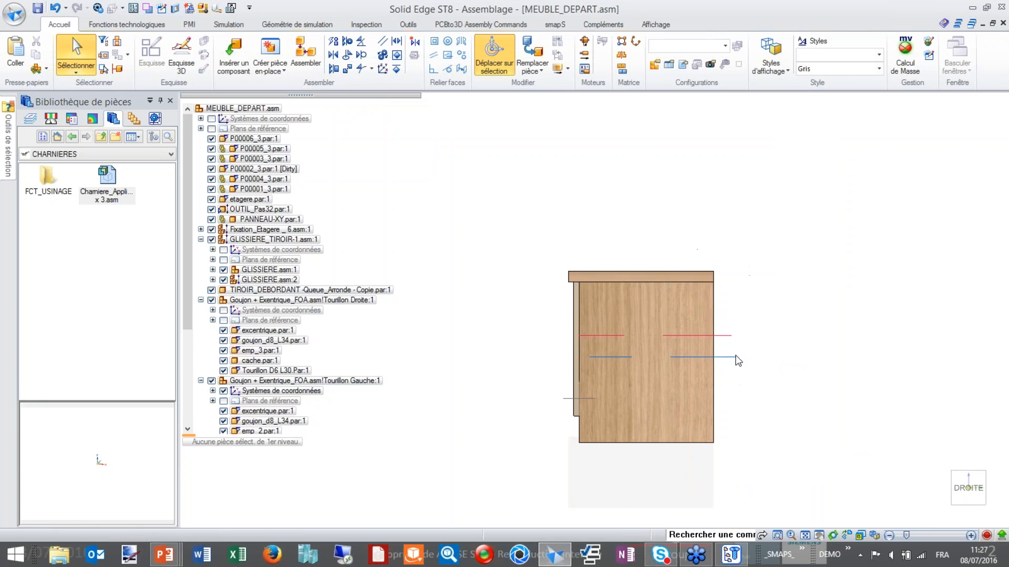
Step: Select the six rear faces of the cabinet panels together and move them 50 mm backwards to deepen the cabinet
scroll(723, 338, up, 2)
drag(699, 180, 729, 428)
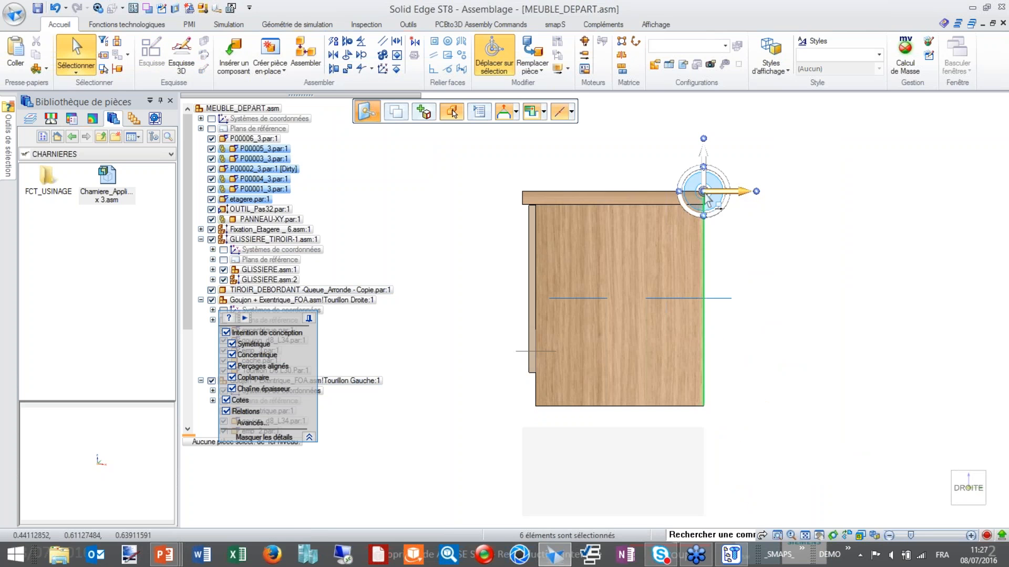
click(742, 193)
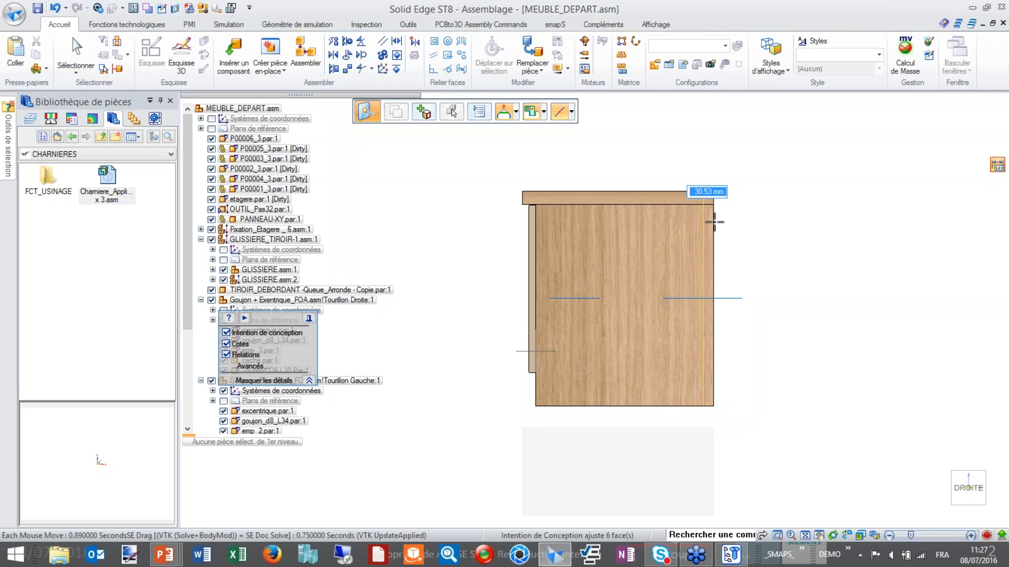
text(5)
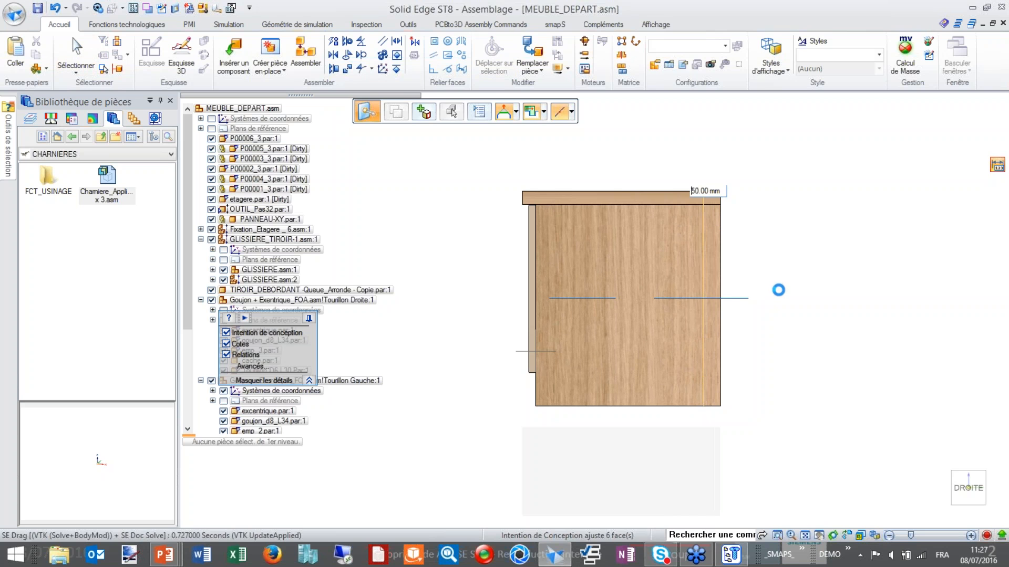
key(Escape)
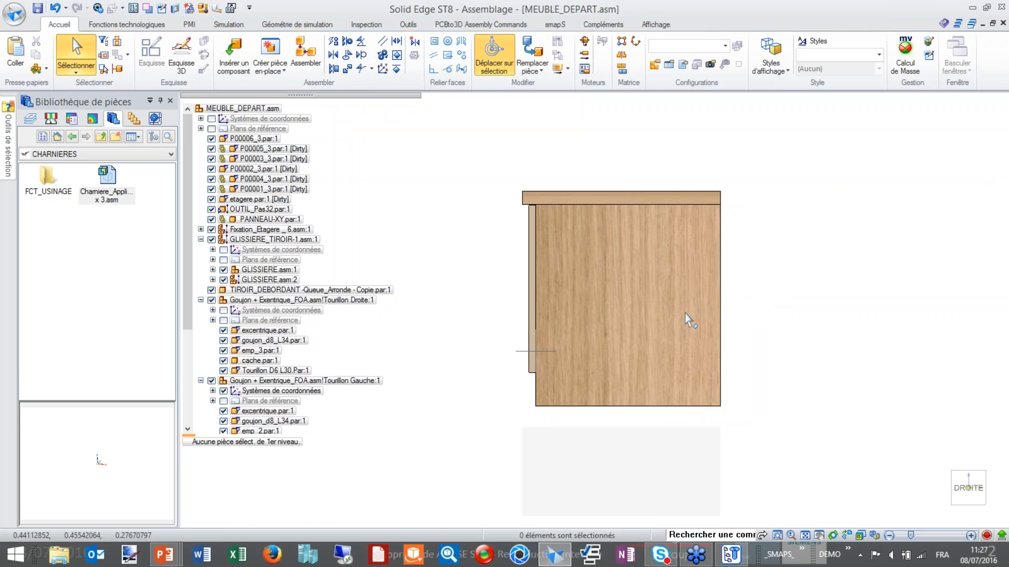
key(ctrl+i)
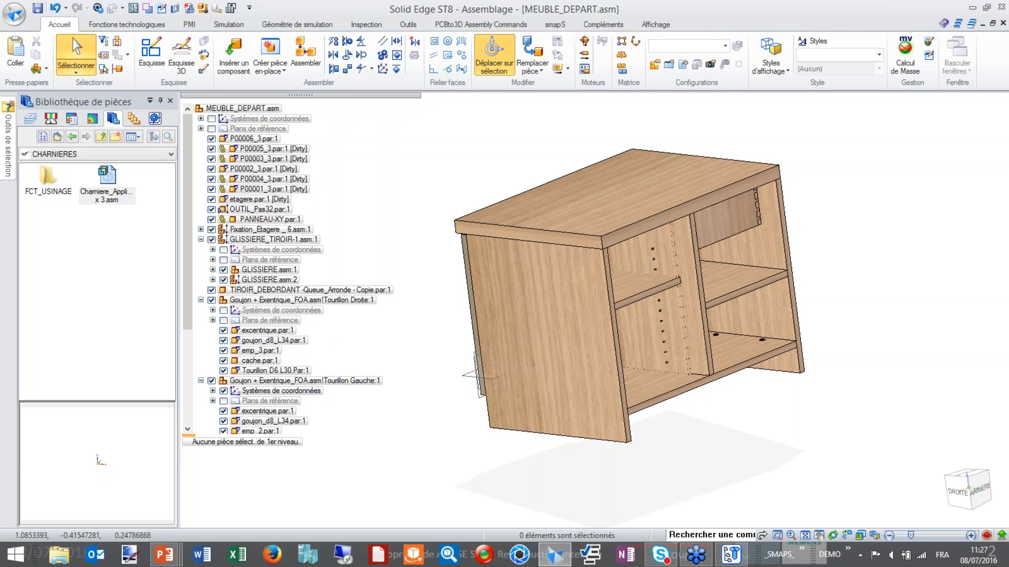
scroll(637, 294, up, 3)
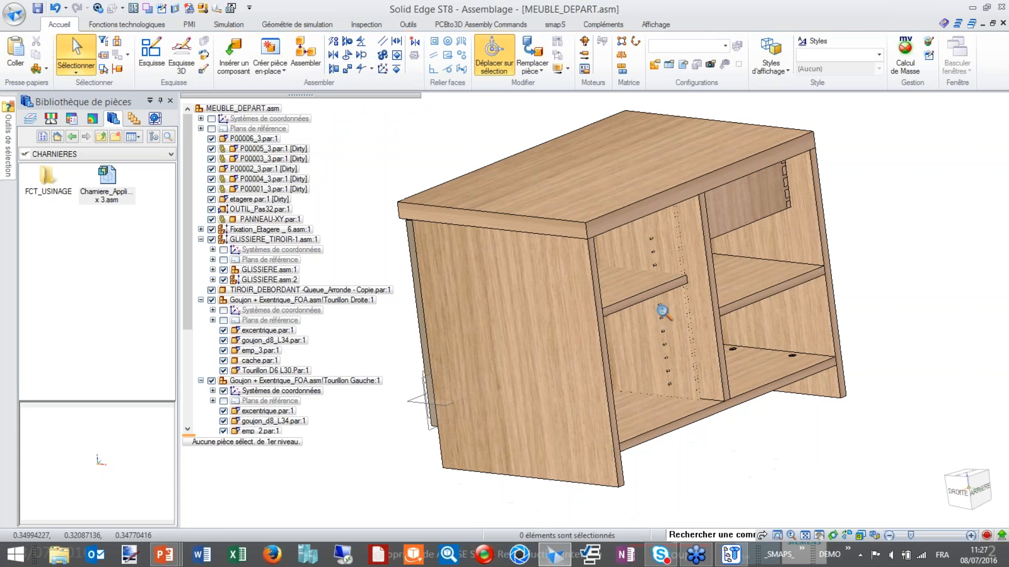
middle_drag(509, 357, 768, 321)
key(ctrl+i)
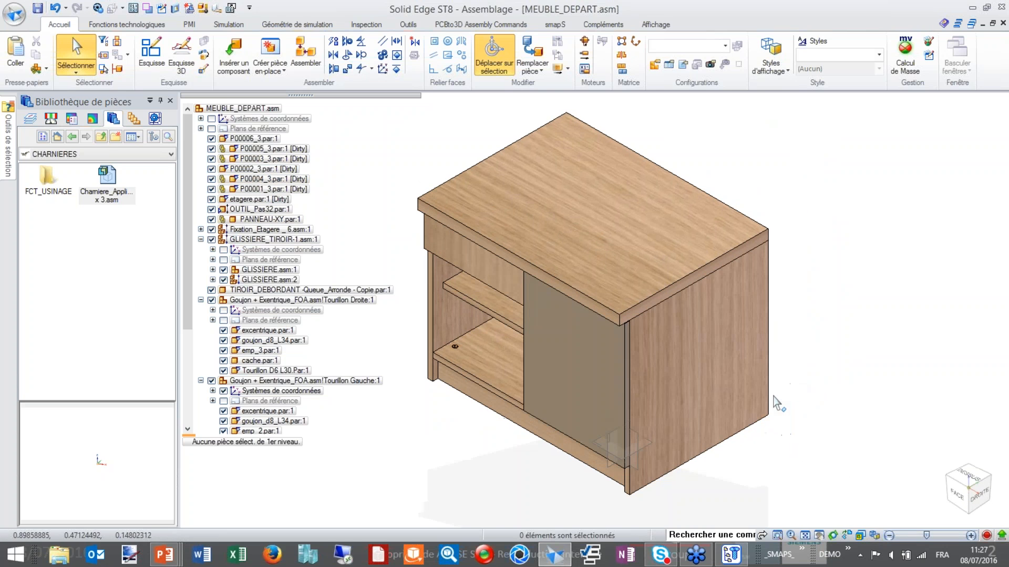
Step: Open bottom panel P00003_3.par in its own part window, accepting the save of its pending changes
right_click(675, 284)
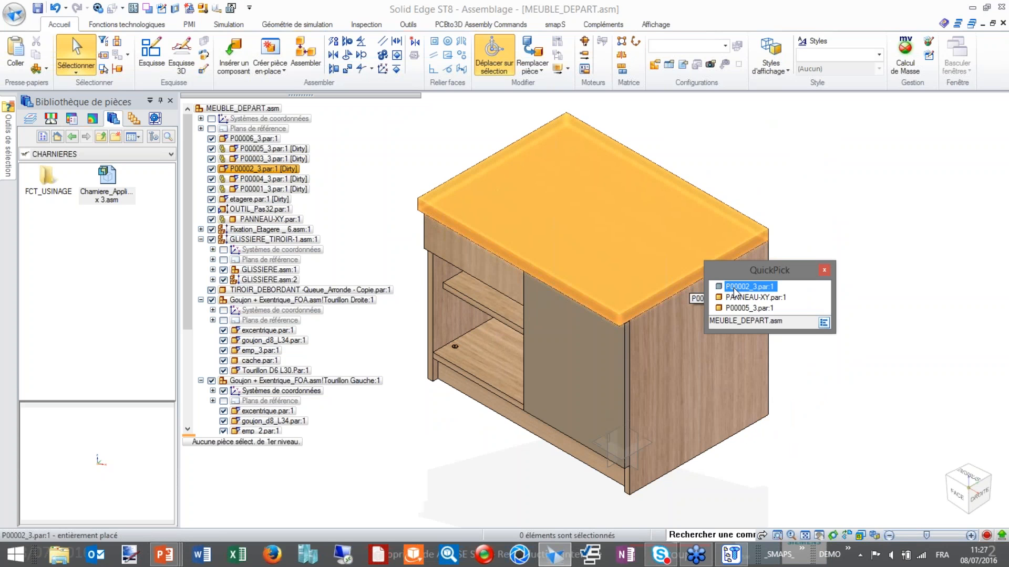
click(823, 271)
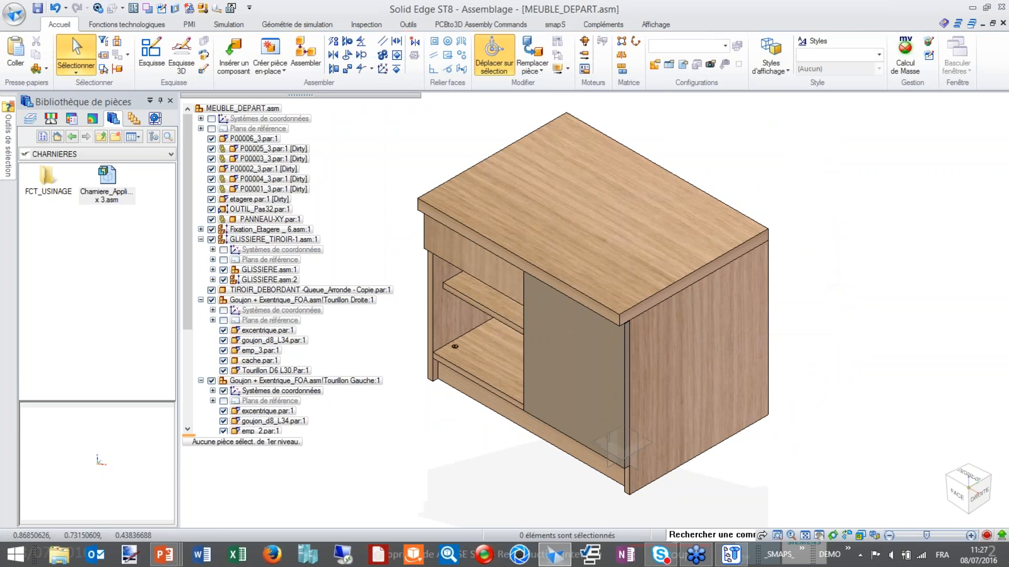
right_click(498, 376)
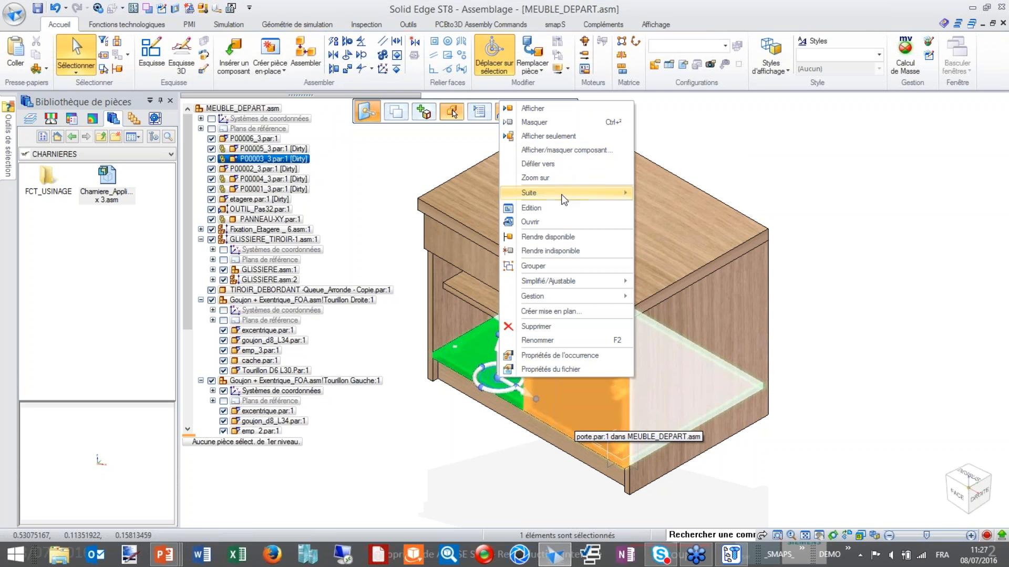
click(560, 221)
click(571, 321)
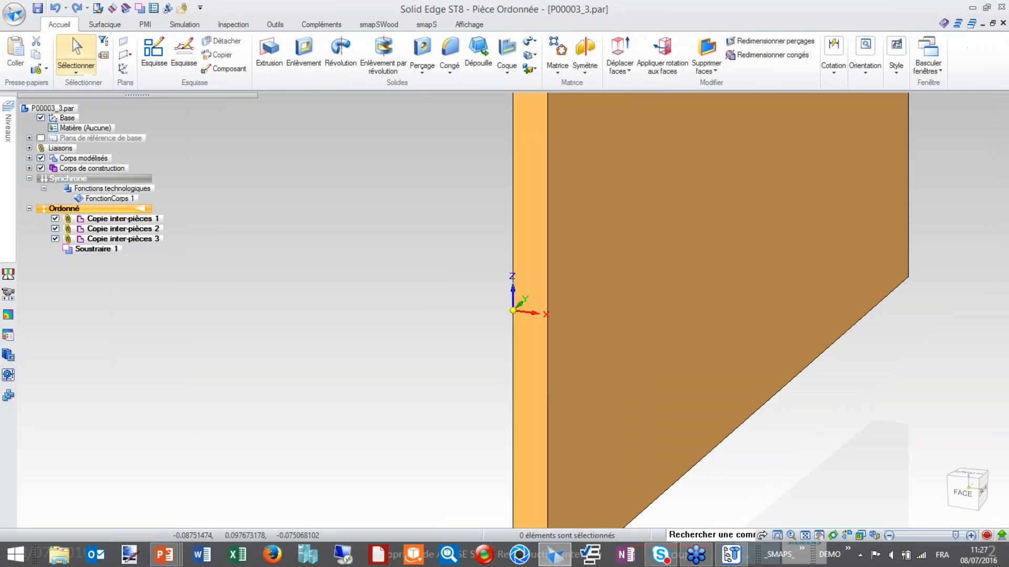
Step: Hide the construction bodies and redisplay Copie inter-pièces 1, 2 and 3 to examine the connector imprints in the panel
click(41, 168)
key(ctrl+r)
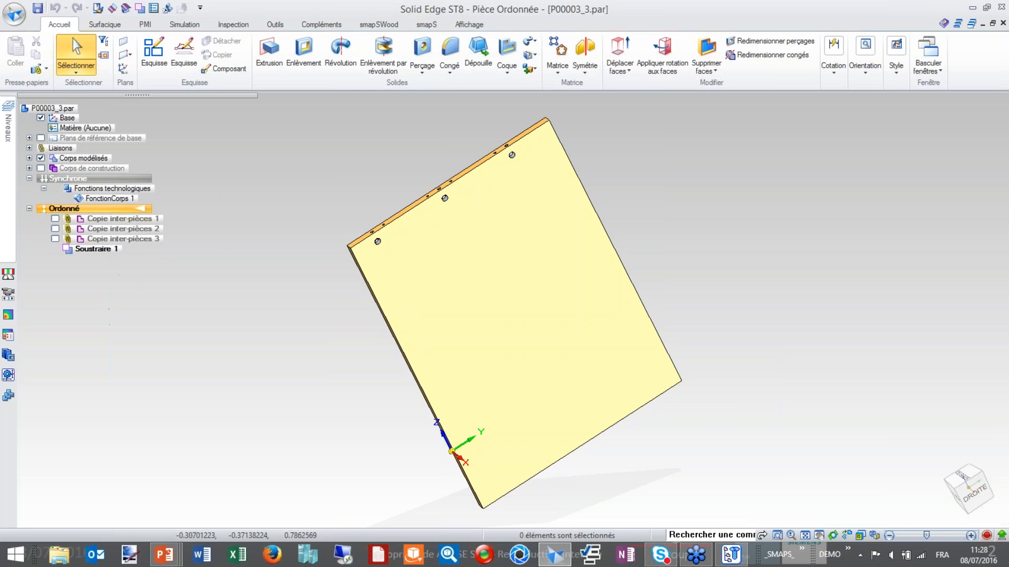
click(54, 218)
click(55, 229)
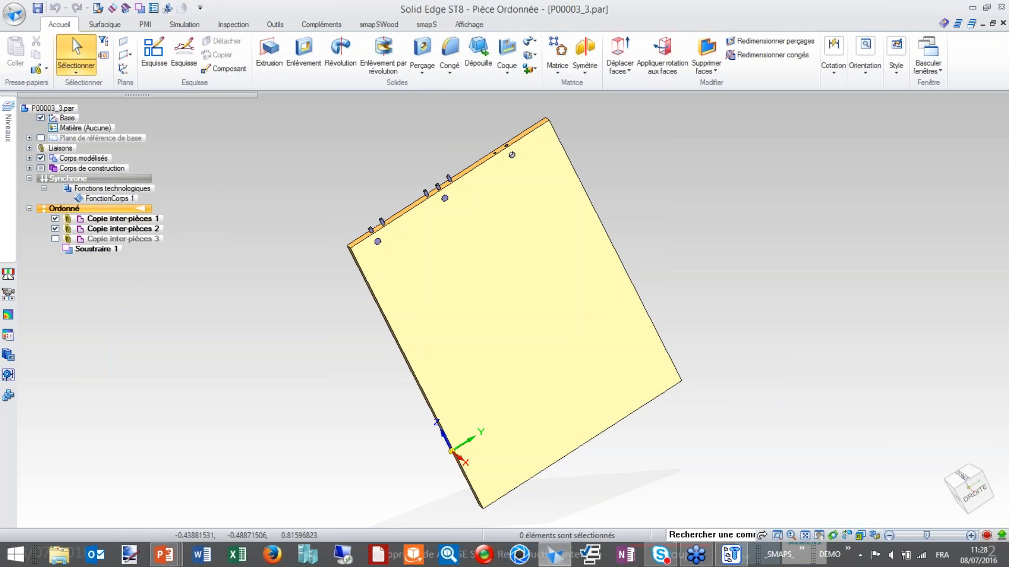
click(55, 239)
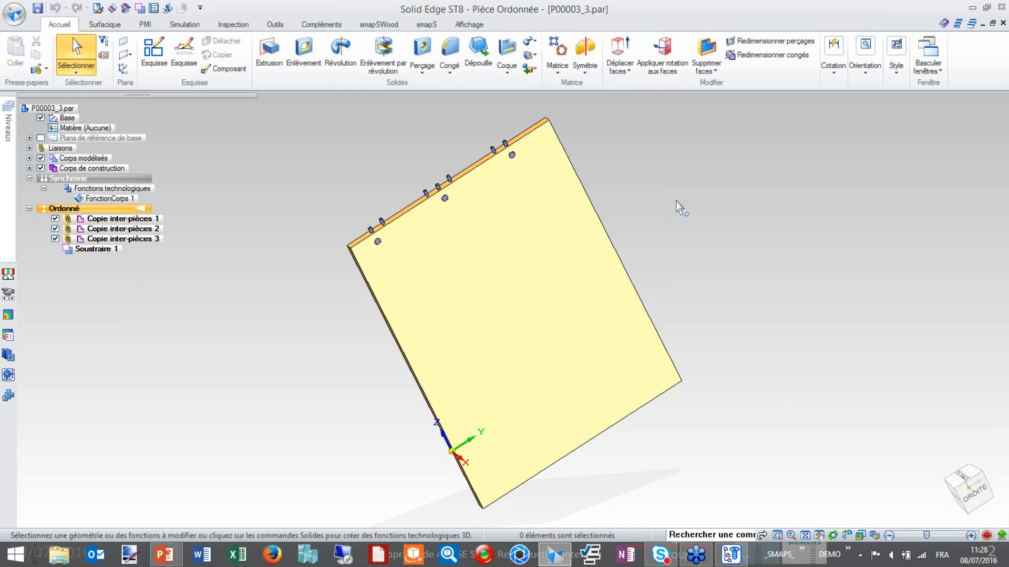
key(ctrl+i)
Step: Close P00003_3.par without saving and open the vertical divider panel P00005_3.par, accepting the save of its pending changes
click(1003, 23)
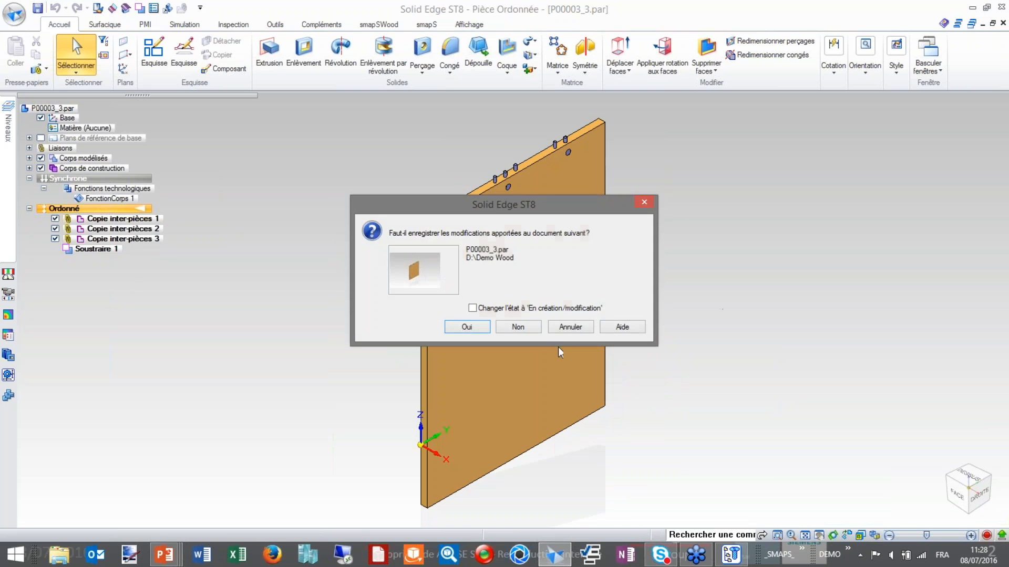
click(517, 326)
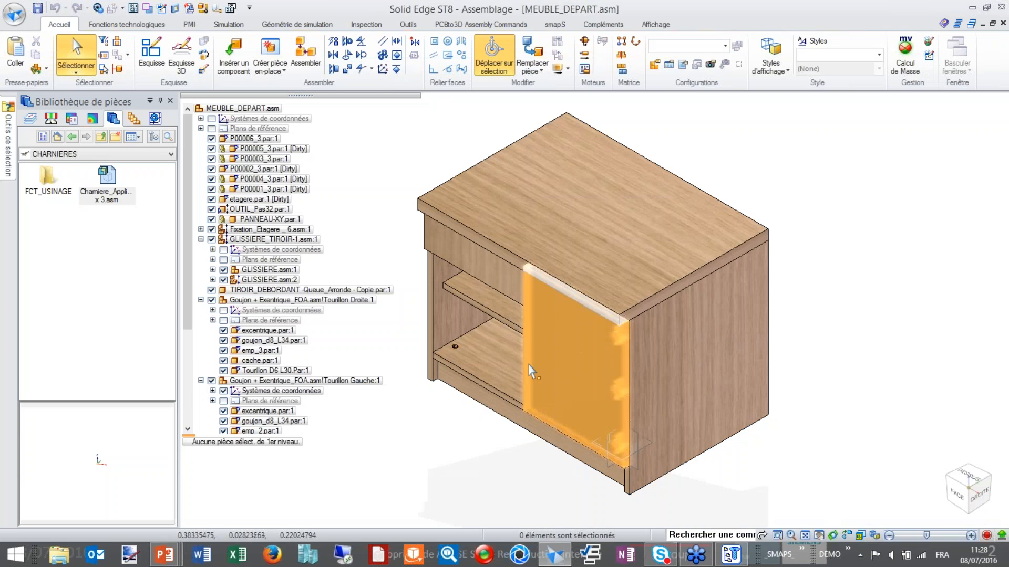
middle_drag(528, 365, 588, 361)
right_click(588, 360)
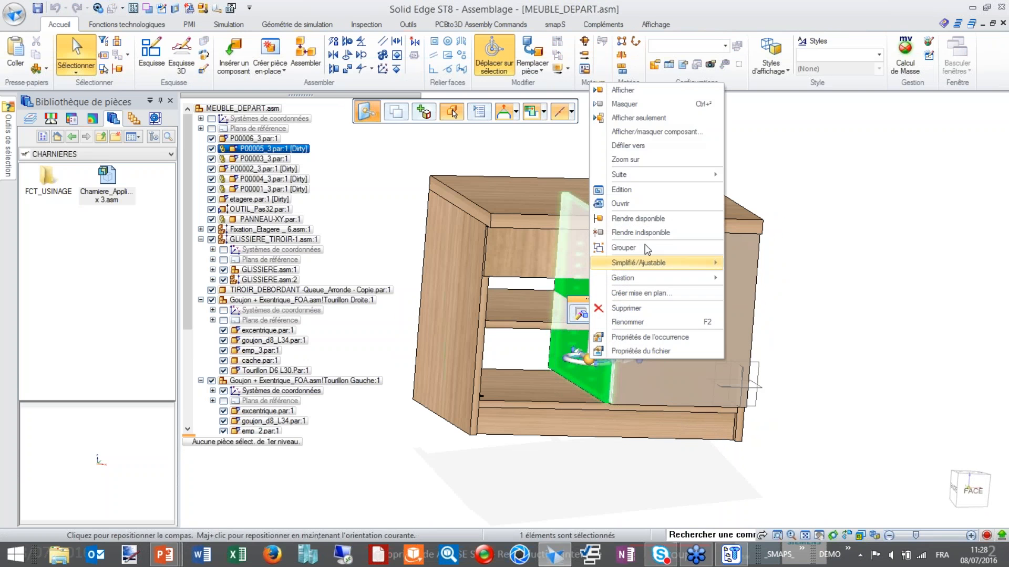
click(620, 203)
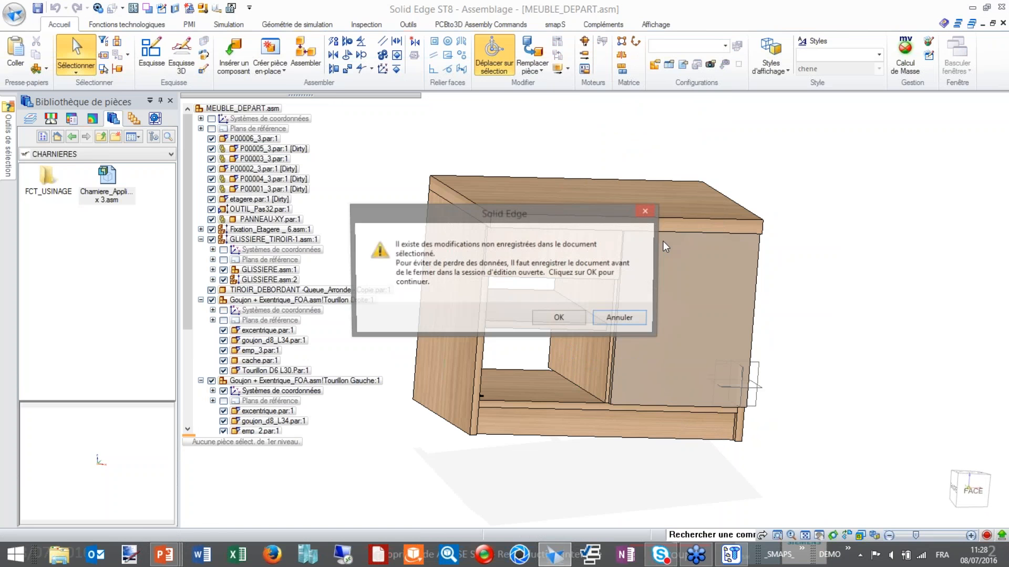
key(Return)
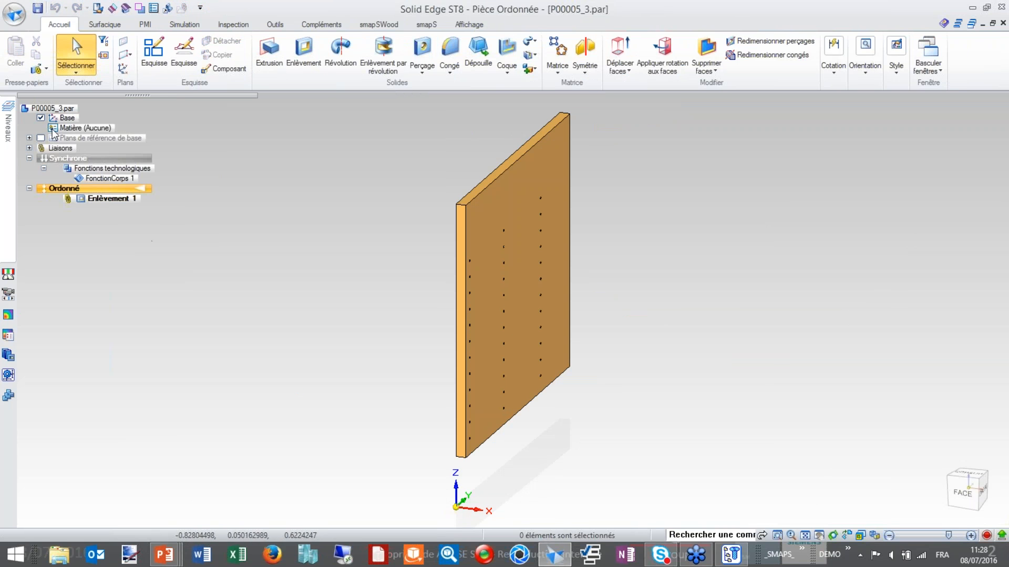
Step: Hide the base coordinate system of the vertical divider panel
right_click(66, 118)
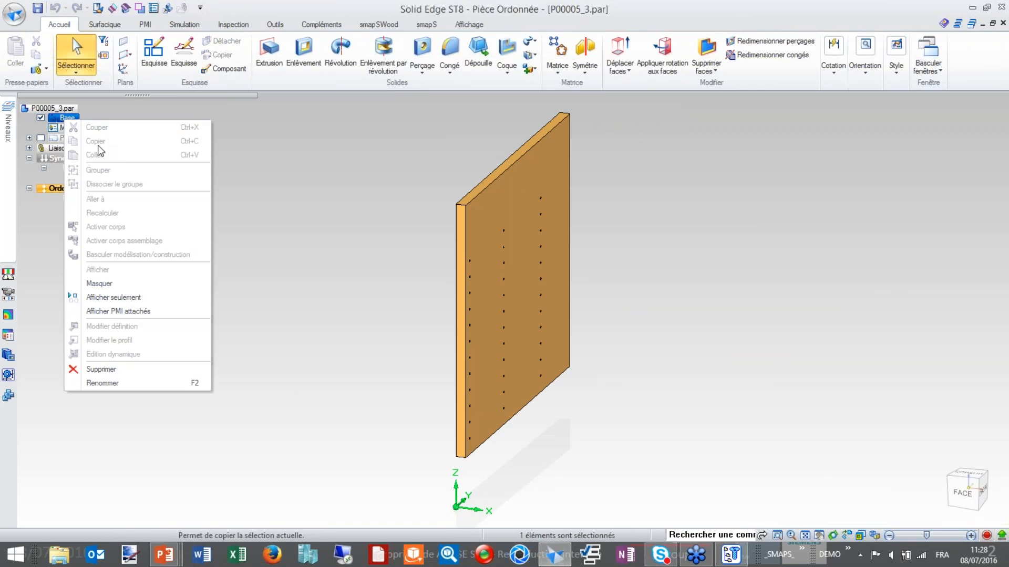
click(121, 284)
middle_click(269, 292)
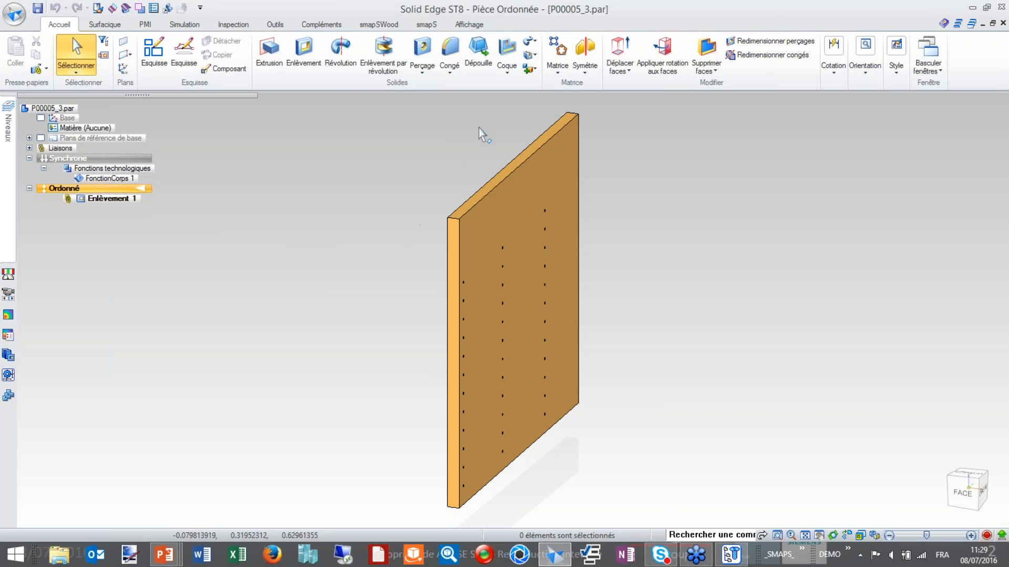
Step: Paint the whole body of the divider panel with the Bois style
click(469, 24)
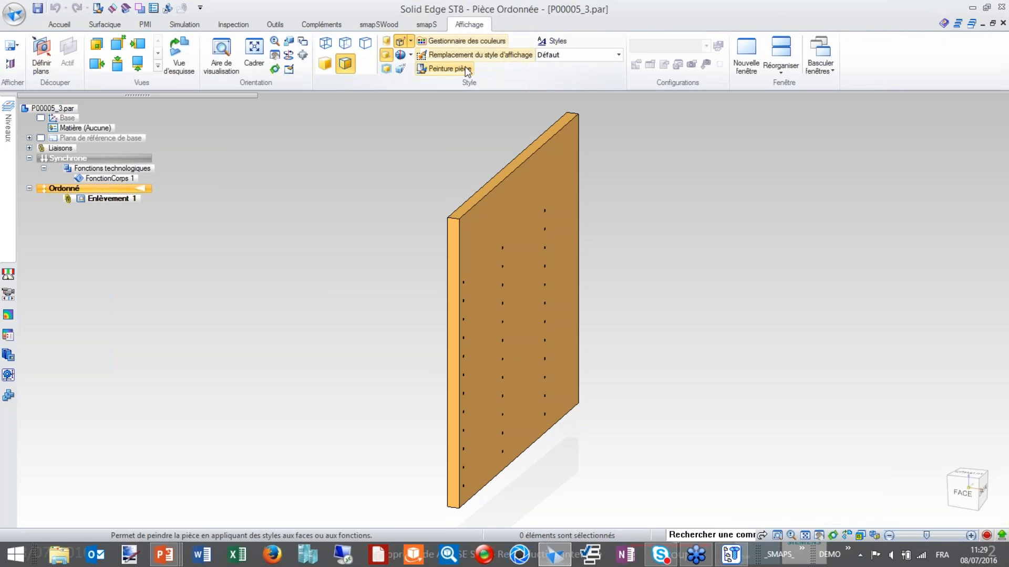
click(460, 72)
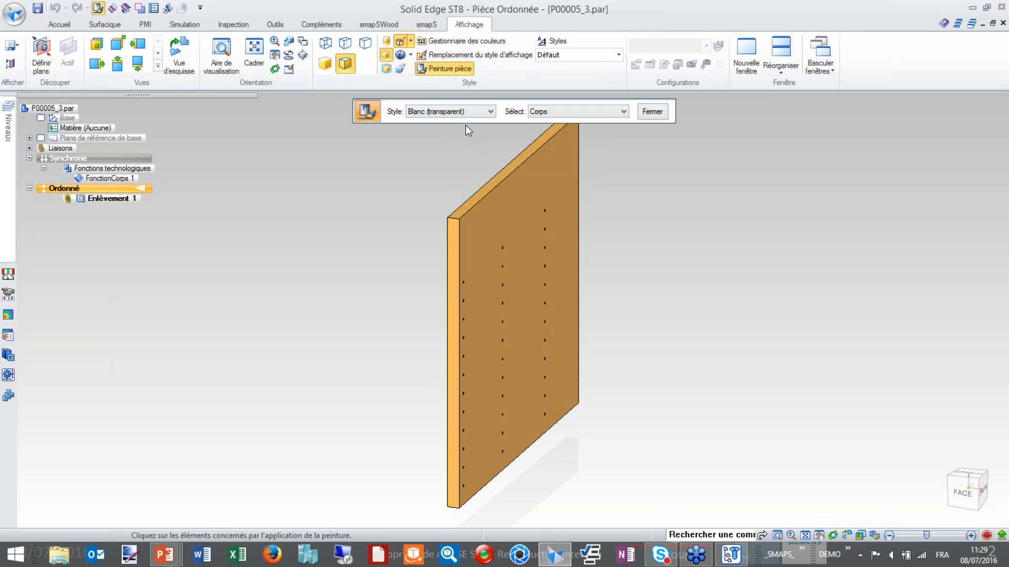
click(456, 113)
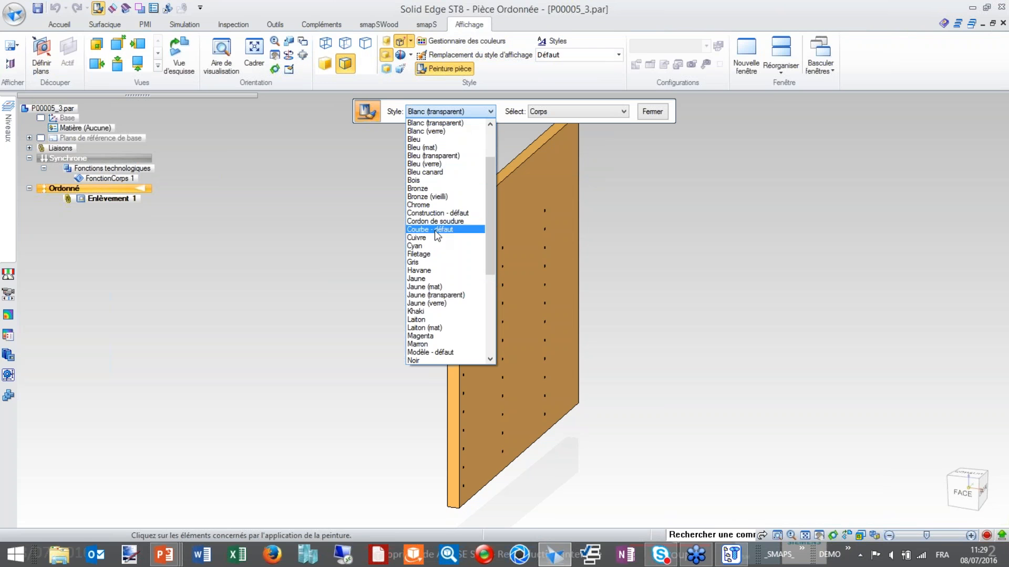
scroll(427, 221, up, 2)
scroll(429, 190, down, 1)
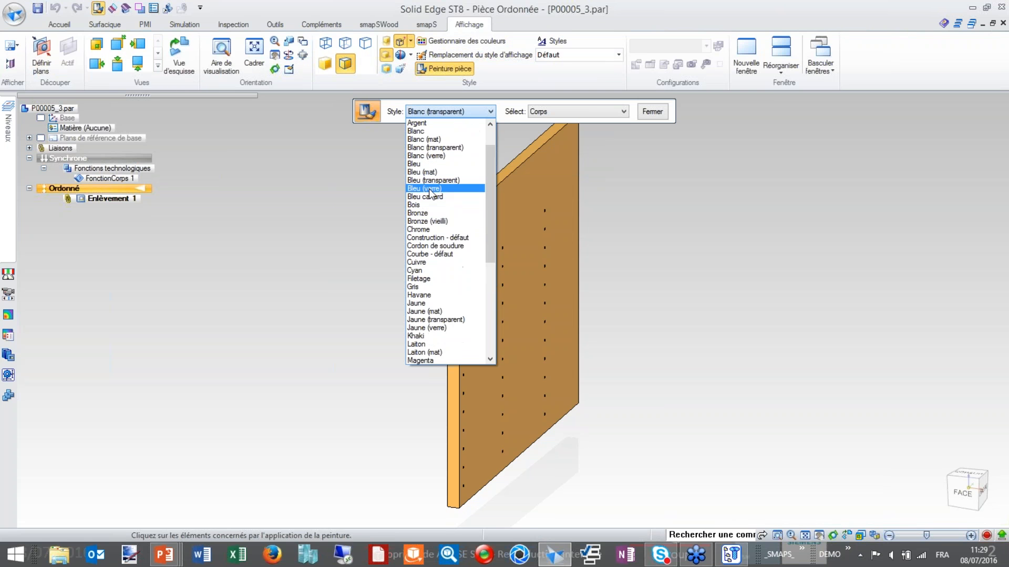
scroll(429, 204, down, 2)
scroll(430, 231, down, 2)
scroll(430, 227, up, 2)
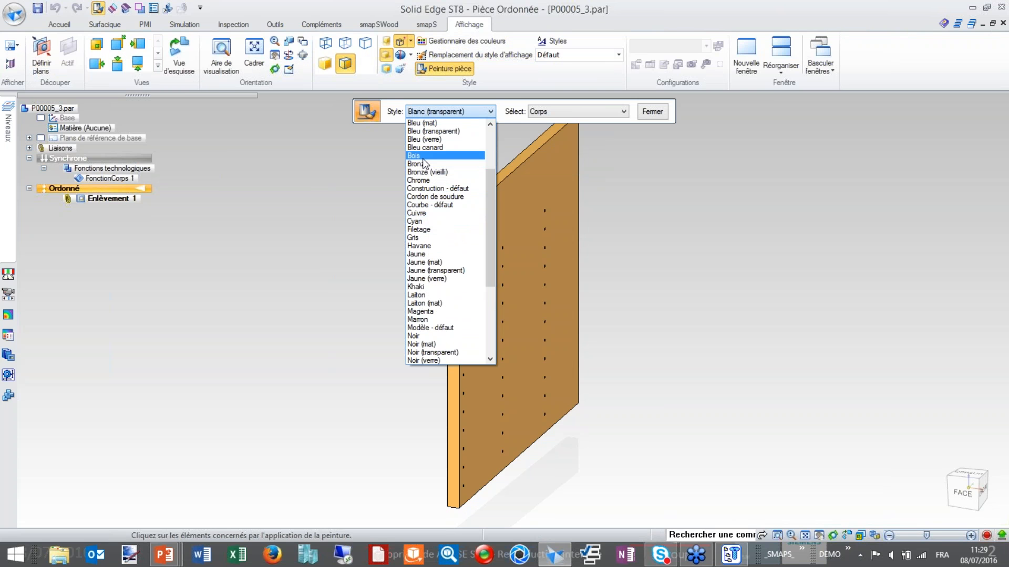
click(423, 157)
click(493, 192)
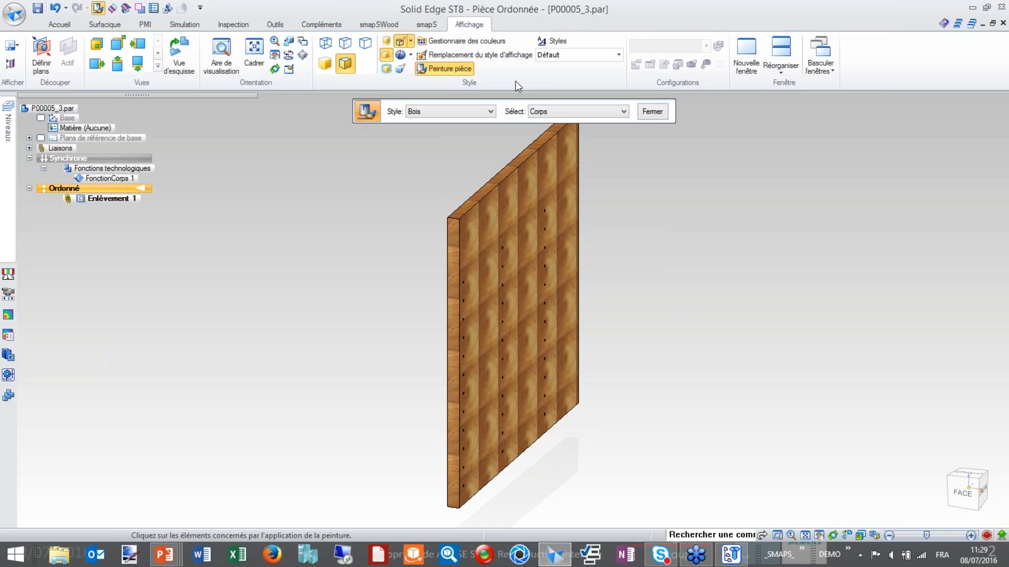
Step: Start a new face style named chene, based on Blanc (verre)
click(553, 41)
click(431, 291)
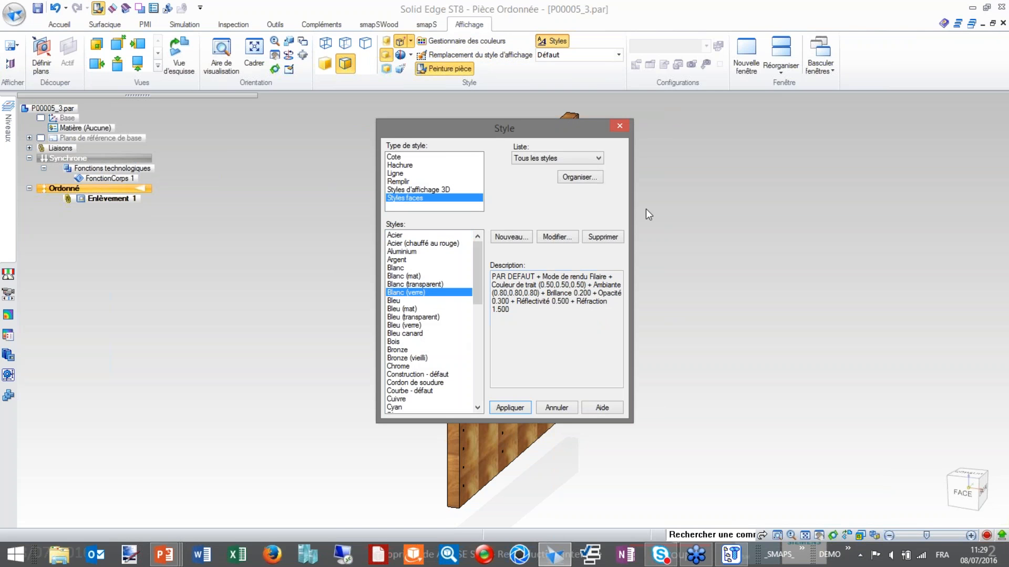
click(507, 239)
text(chene)
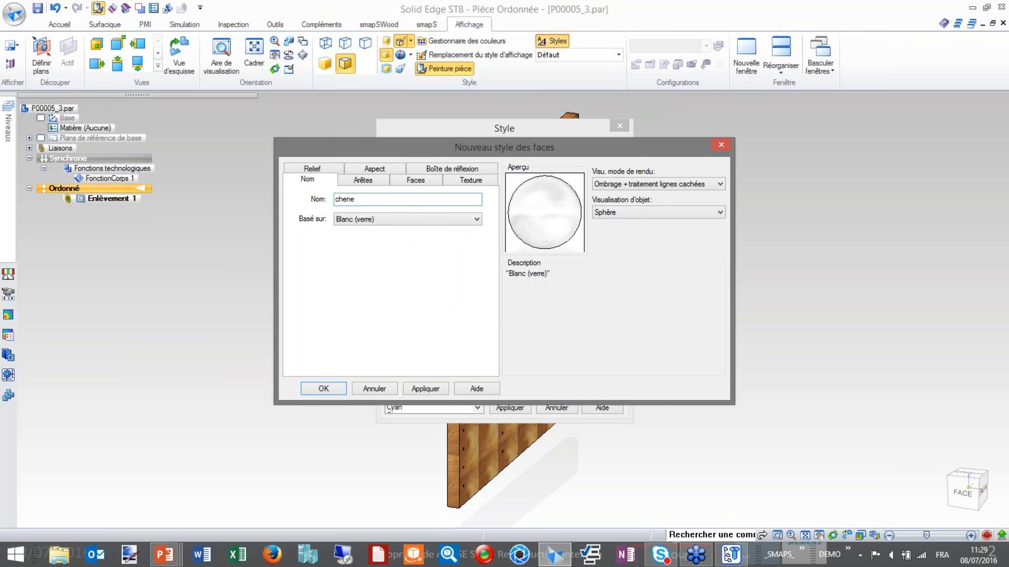
Step: Assign the Chene-massif.png wood texture to the chene face style and save the style
click(470, 183)
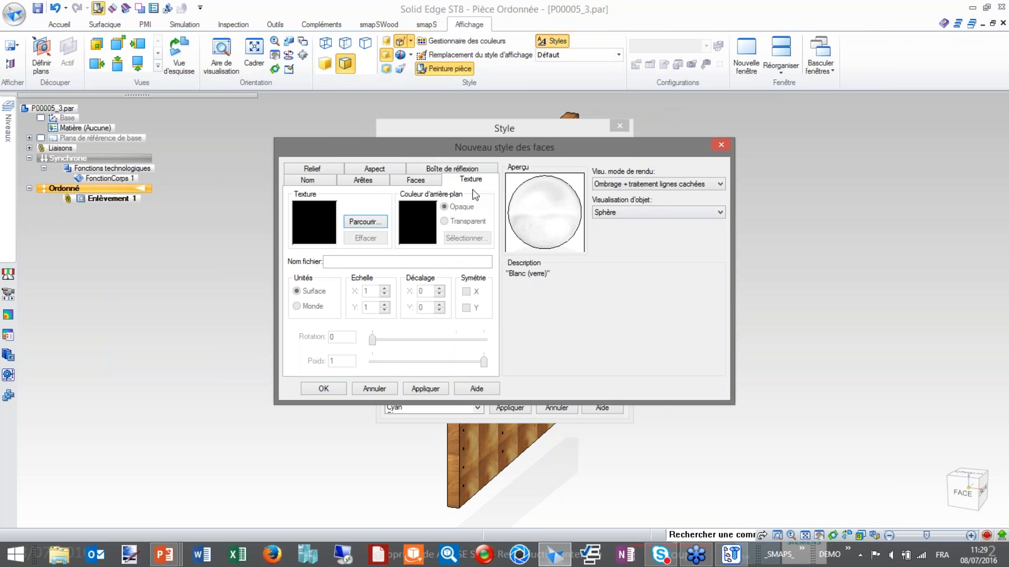
click(373, 223)
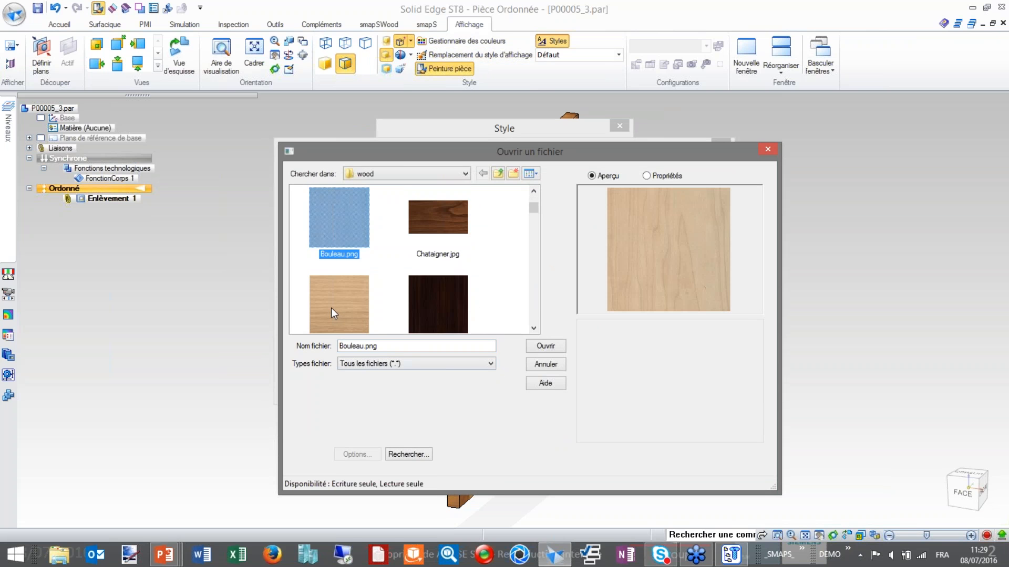
click(331, 308)
click(545, 347)
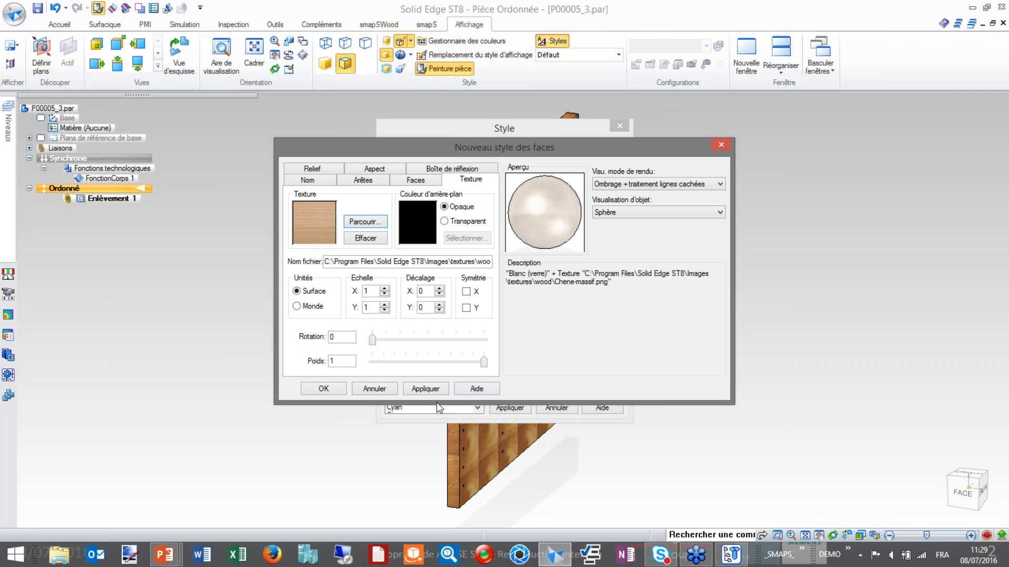
click(425, 389)
click(335, 389)
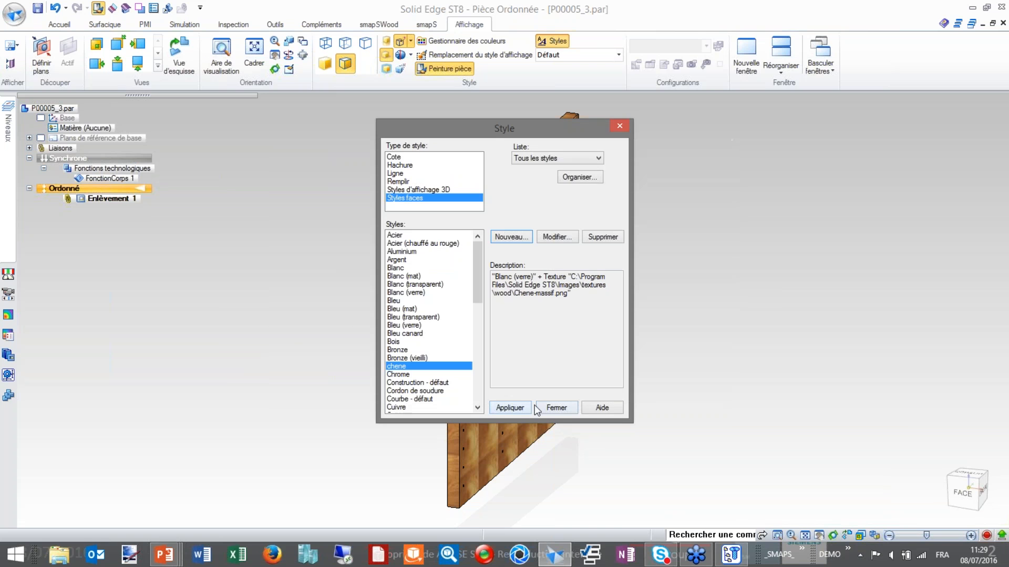
click(525, 408)
click(550, 408)
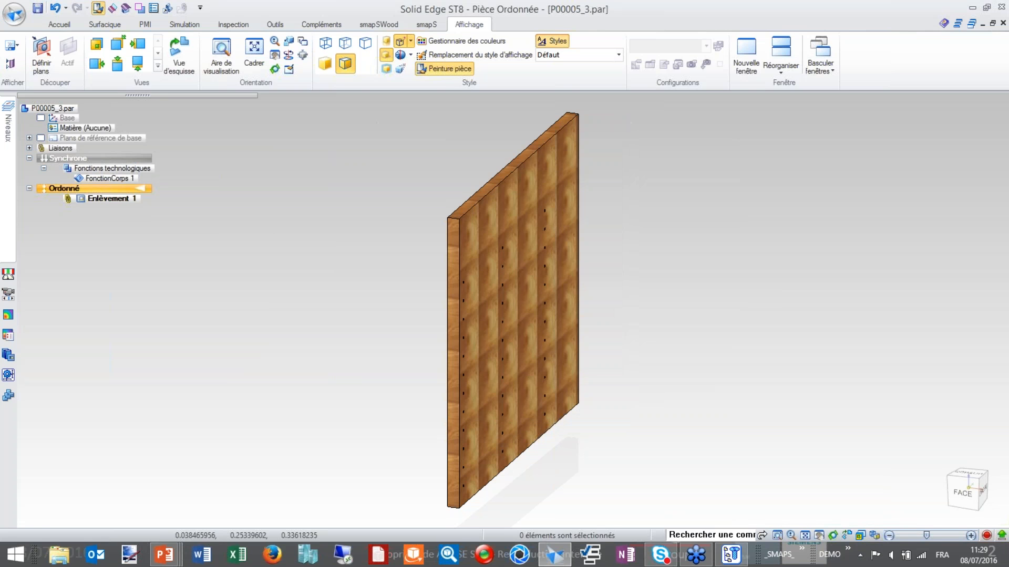
Step: Paint the whole body of the divider panel with the chene style and show it in isometric view
click(442, 68)
click(444, 114)
click(444, 114)
scroll(444, 114, down, 2)
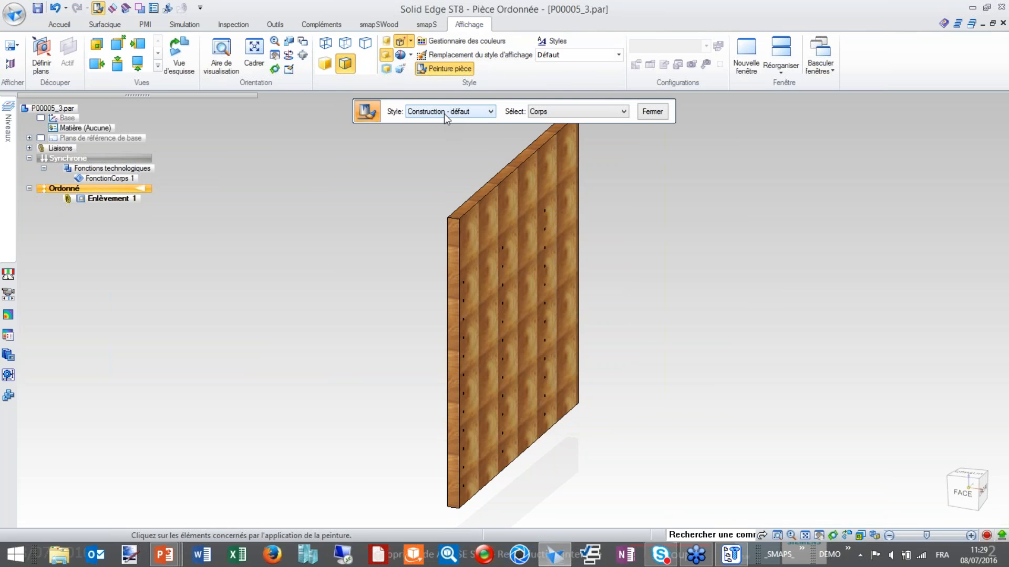
scroll(443, 114, up, 2)
click(476, 231)
key(Escape)
middle_drag(602, 365, 587, 426)
key(ctrl+i)
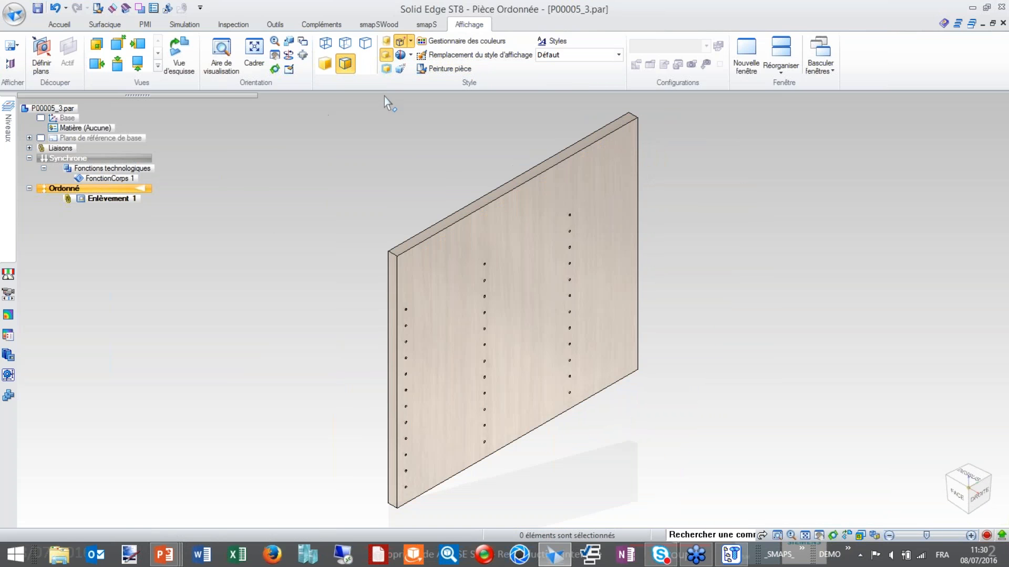
Step: Define the panel's undrilled large face as its top face with the Vernis finish and a grain direction along the short edge
click(377, 27)
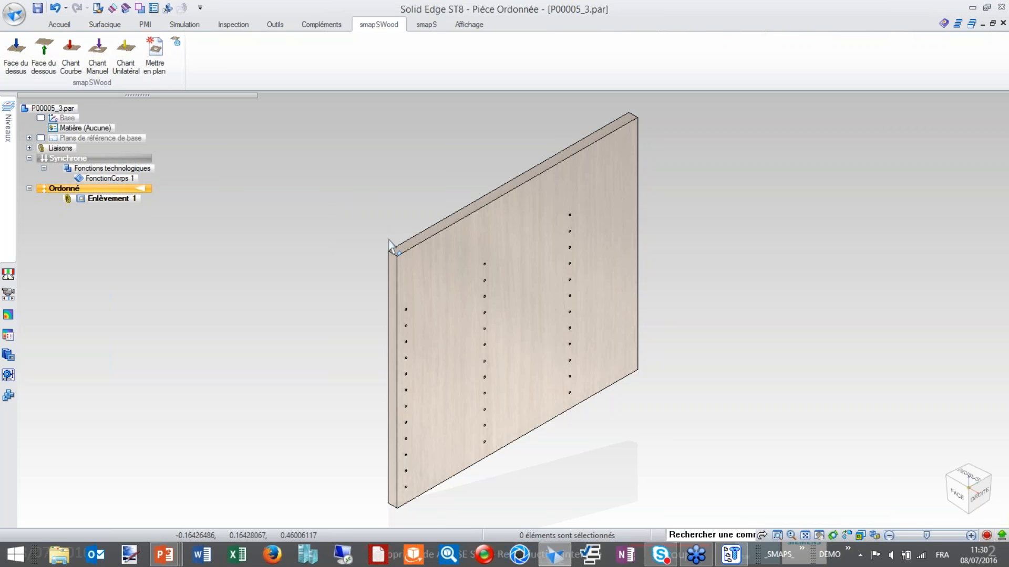
click(44, 53)
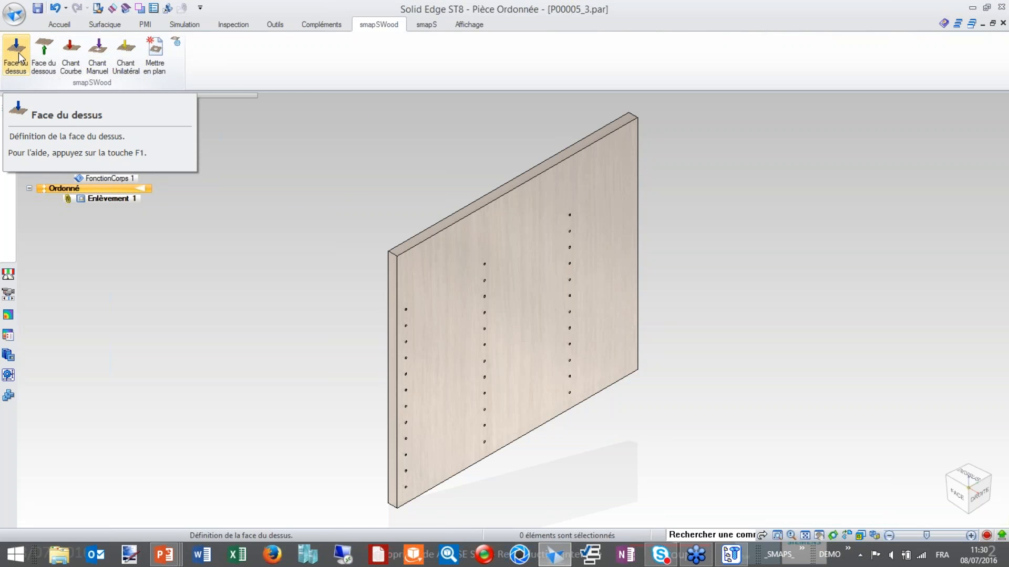
click(19, 56)
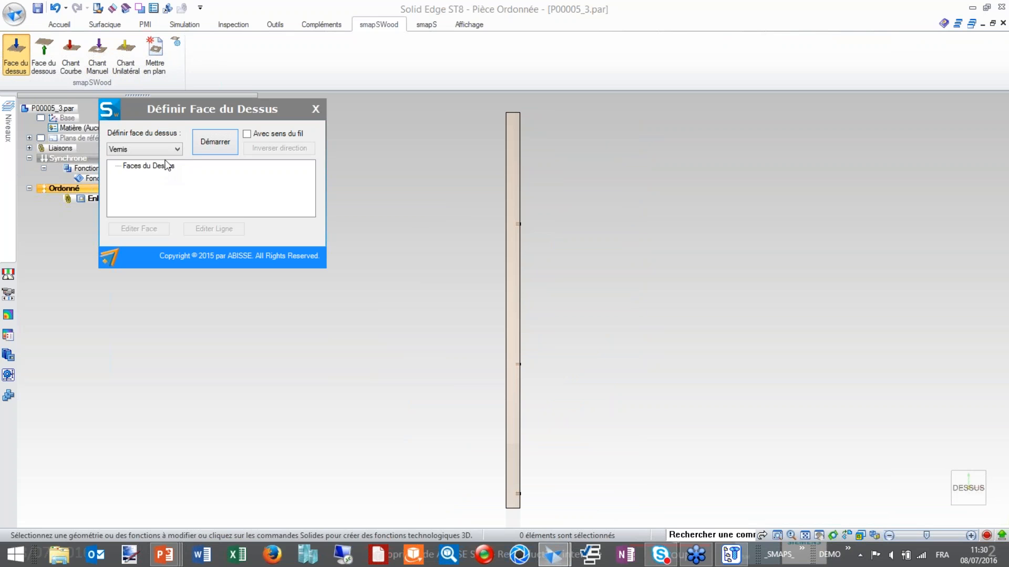
click(247, 135)
click(229, 148)
middle_drag(420, 277, 498, 300)
click(497, 305)
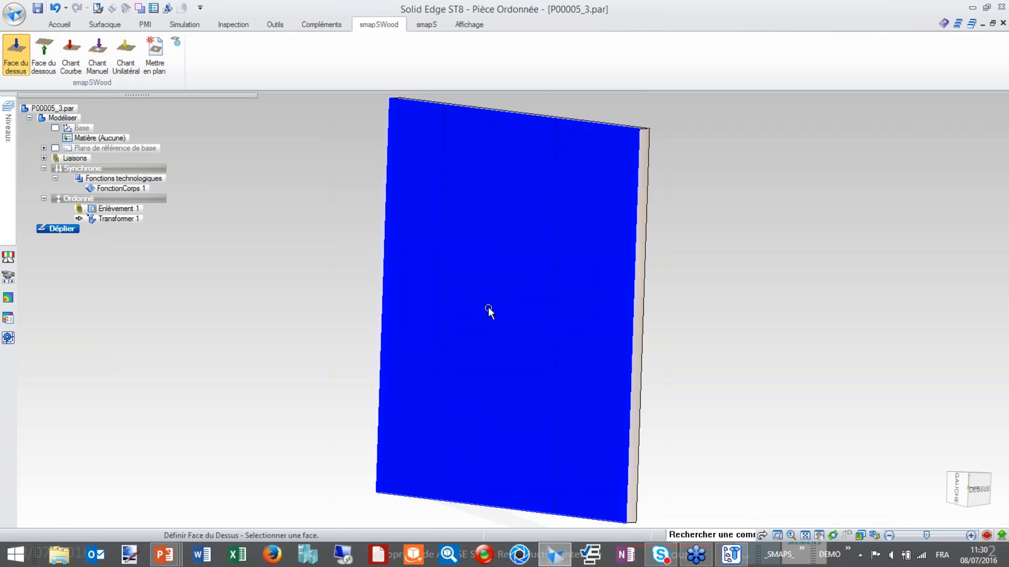
click(393, 494)
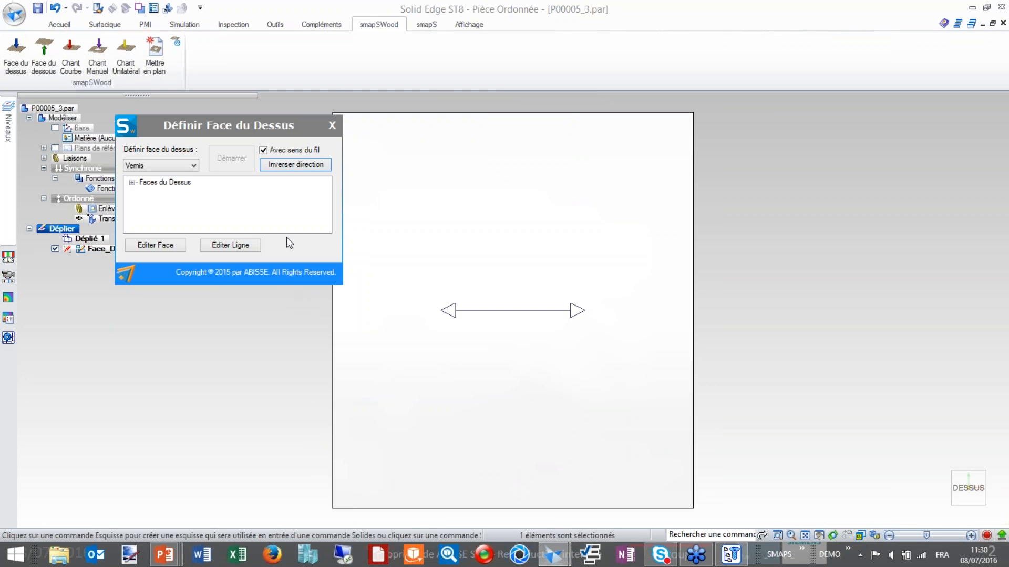
click(331, 125)
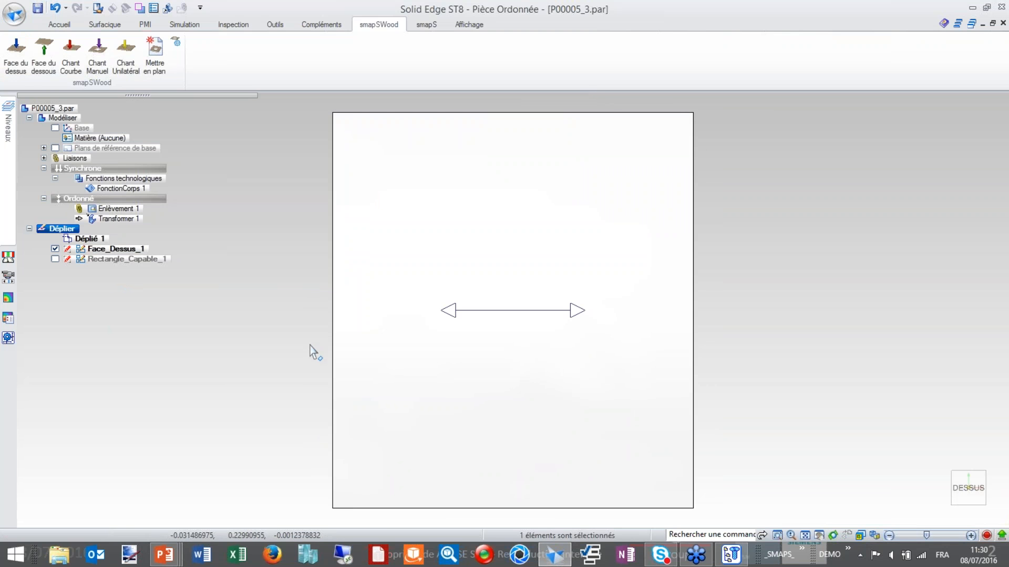
middle_drag(305, 351, 268, 234)
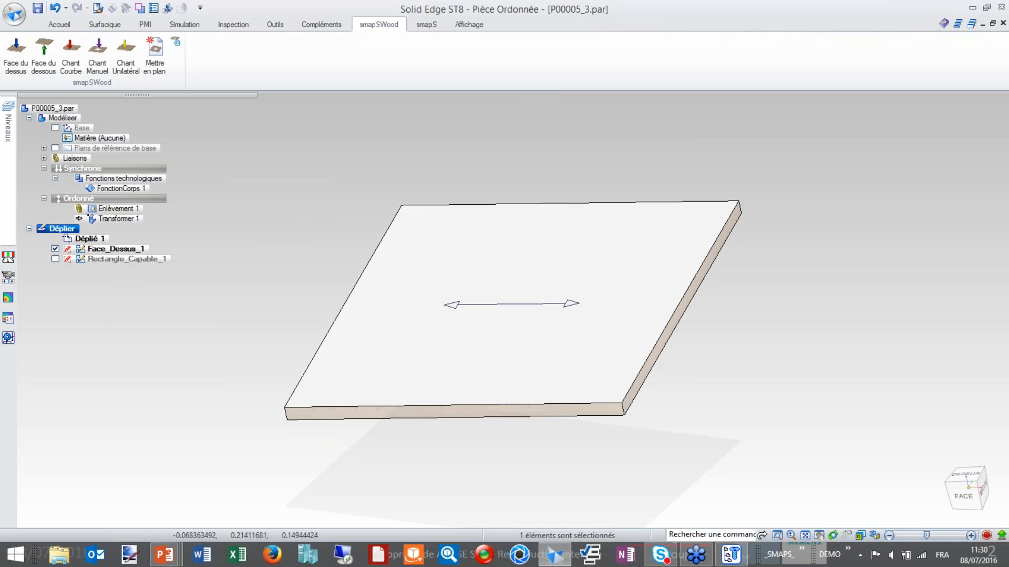
key(ctrl+i)
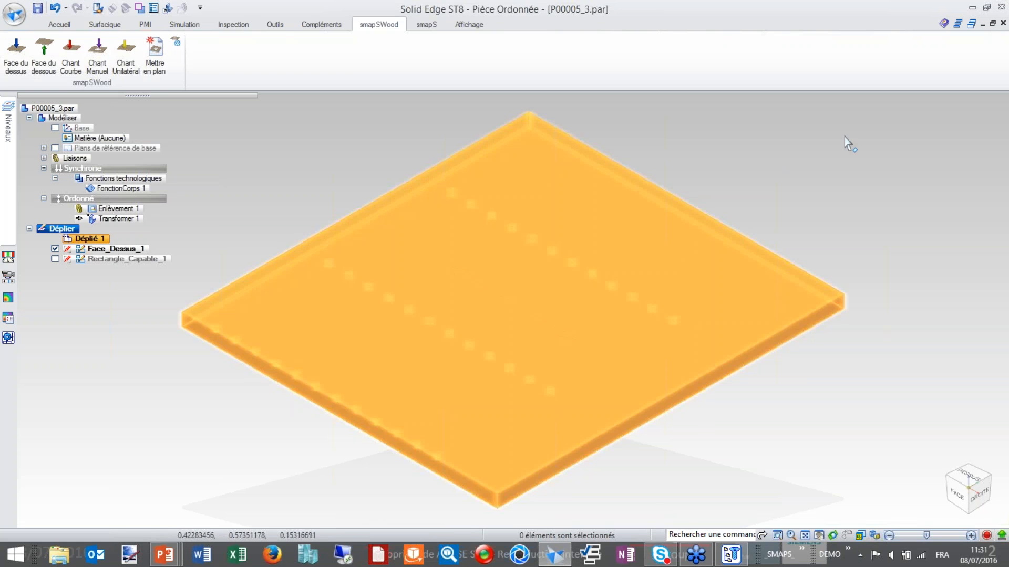
Step: Close P00005_3.par and return to the MEUBLE_DEPART.asm cabinet assembly, shown in isometric view
click(1003, 23)
key(Return)
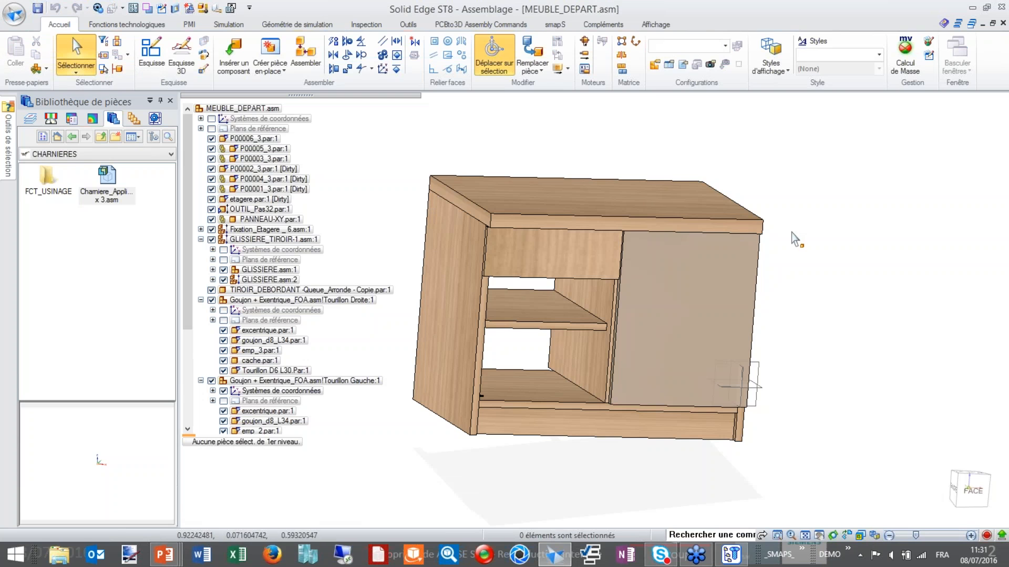
key(ctrl+i)
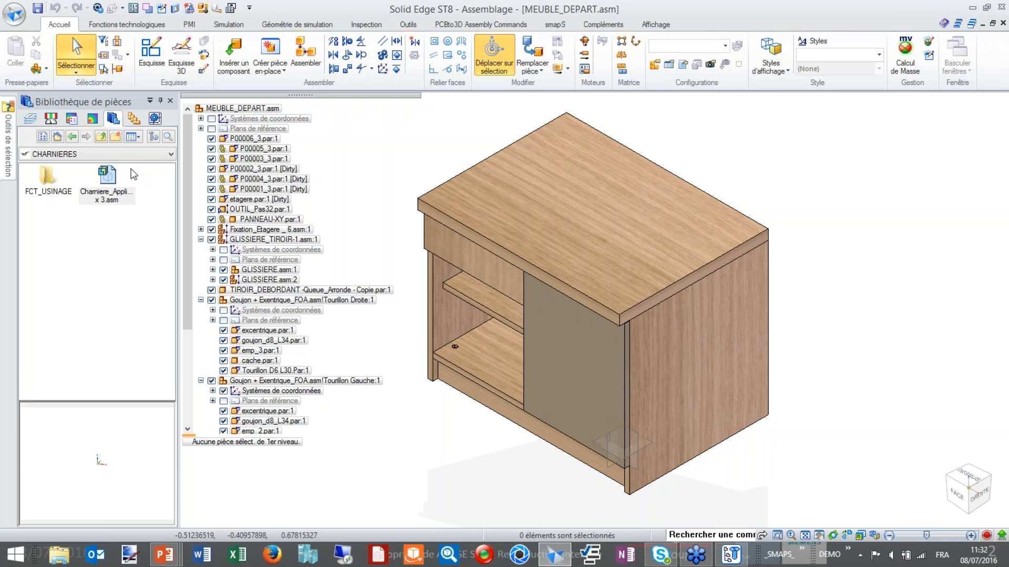
Step: Open the Standard Parts library and go up to the BOIS\ASSEMBLAGES category
click(153, 138)
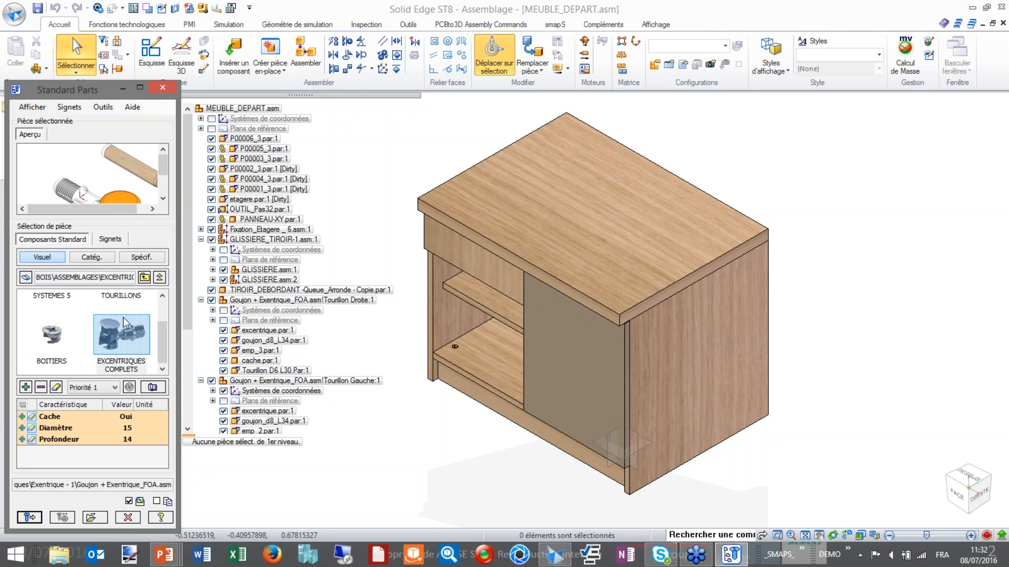
click(143, 278)
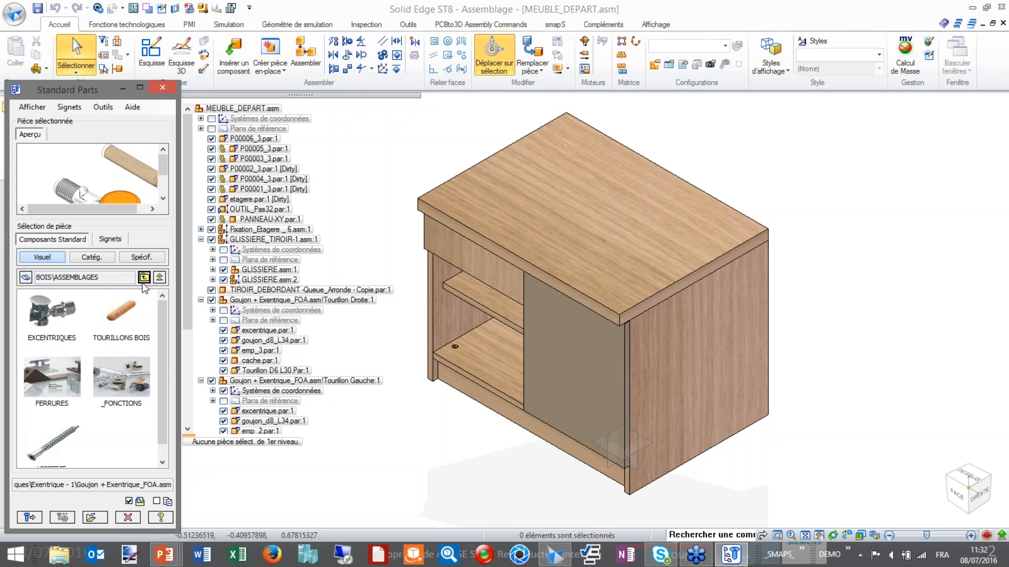